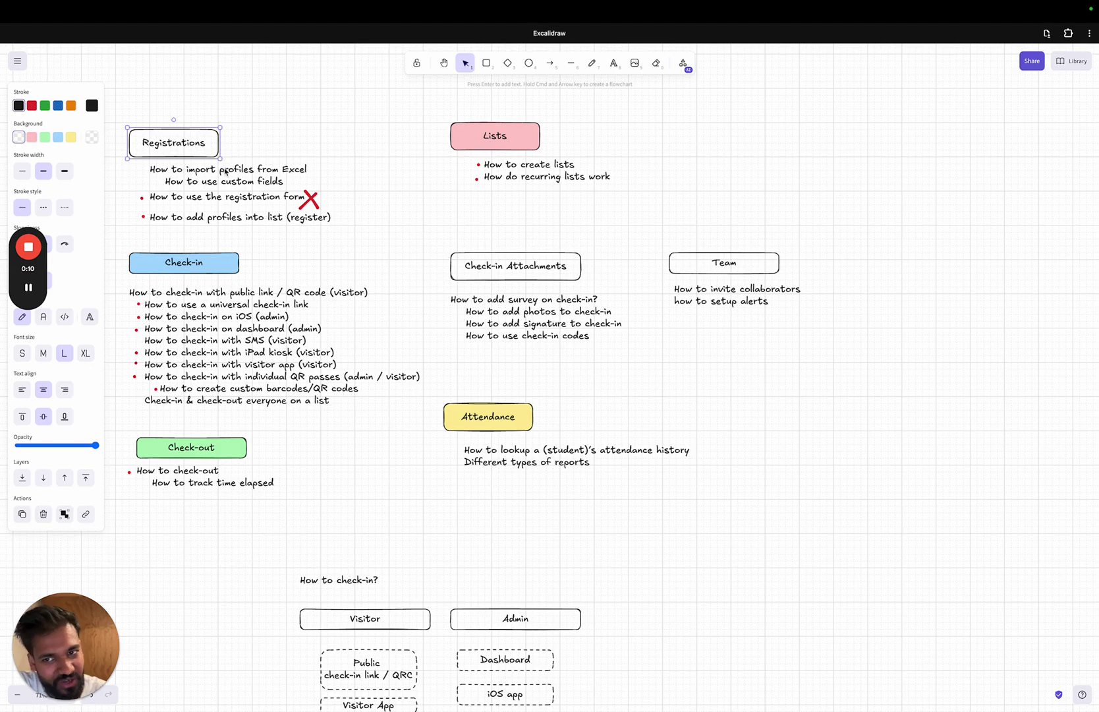
# Review the check-in topics and the visitor and admin methods in the "How to check-in?" diagram
pyautogui.click(203, 300)
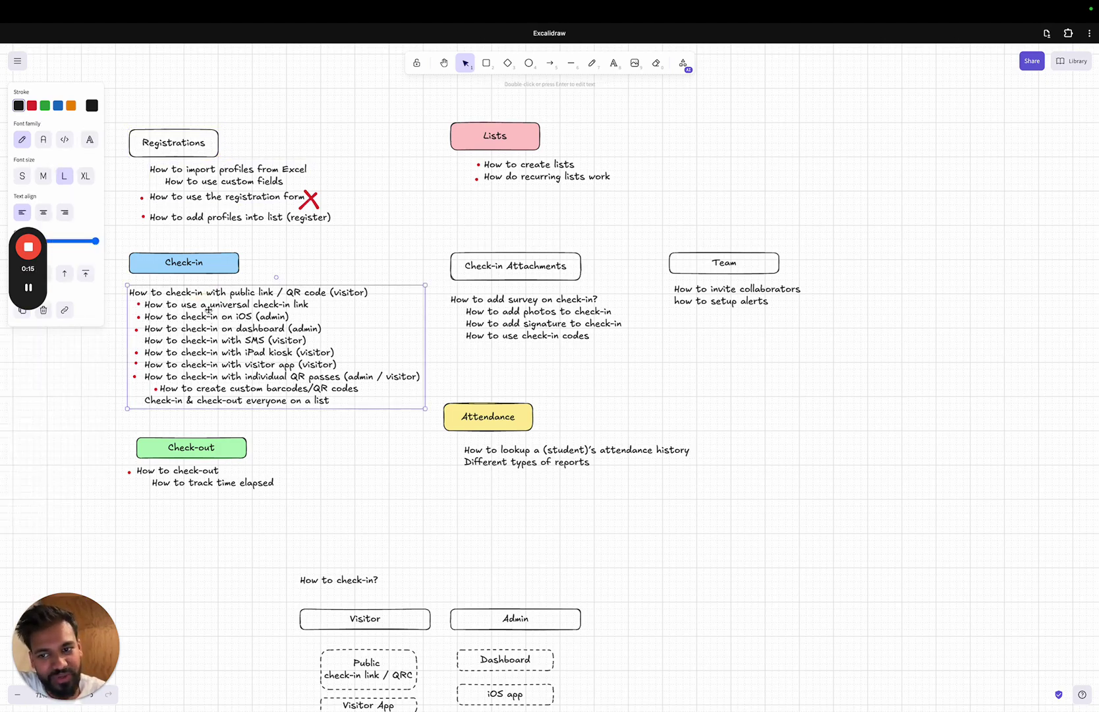
pyautogui.scroll(-1, 278, 345)
pyautogui.scroll(-5, 277, 346)
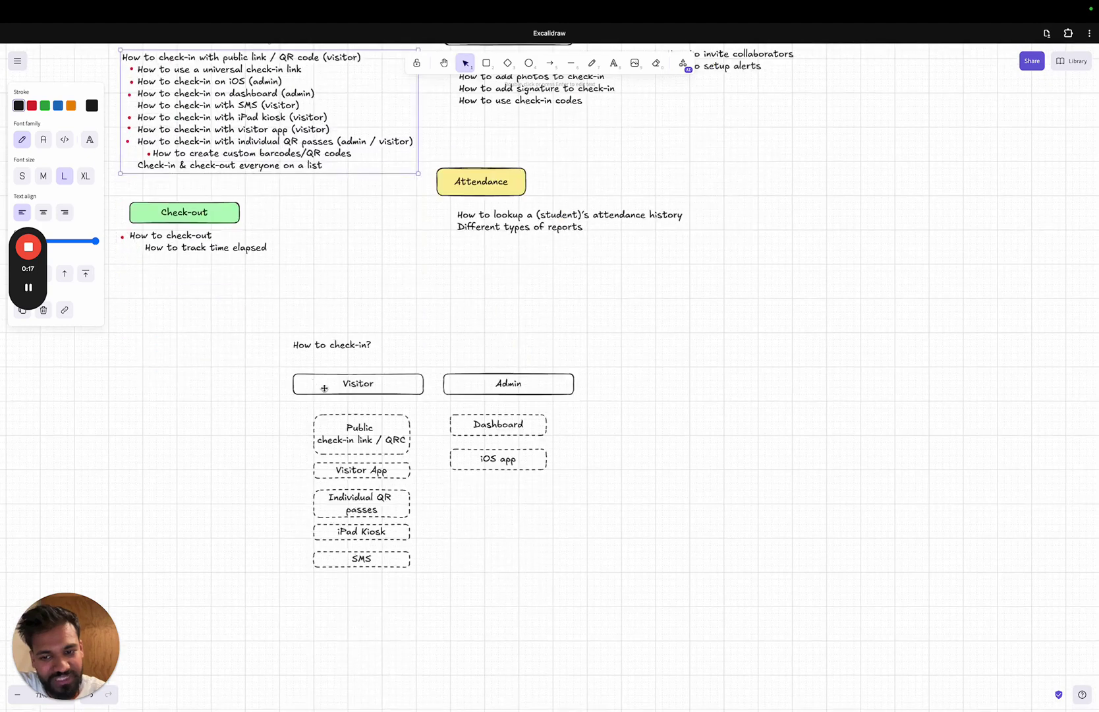
pyautogui.scroll(5, 349, 389)
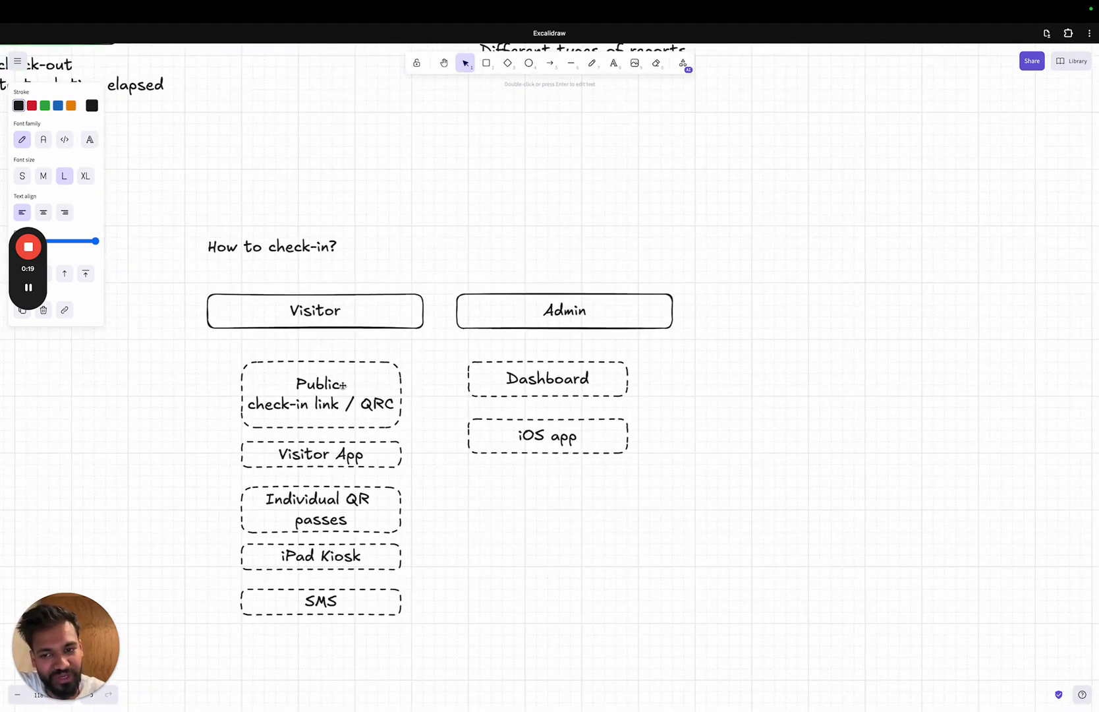
pyautogui.click(344, 387)
pyautogui.click(442, 307)
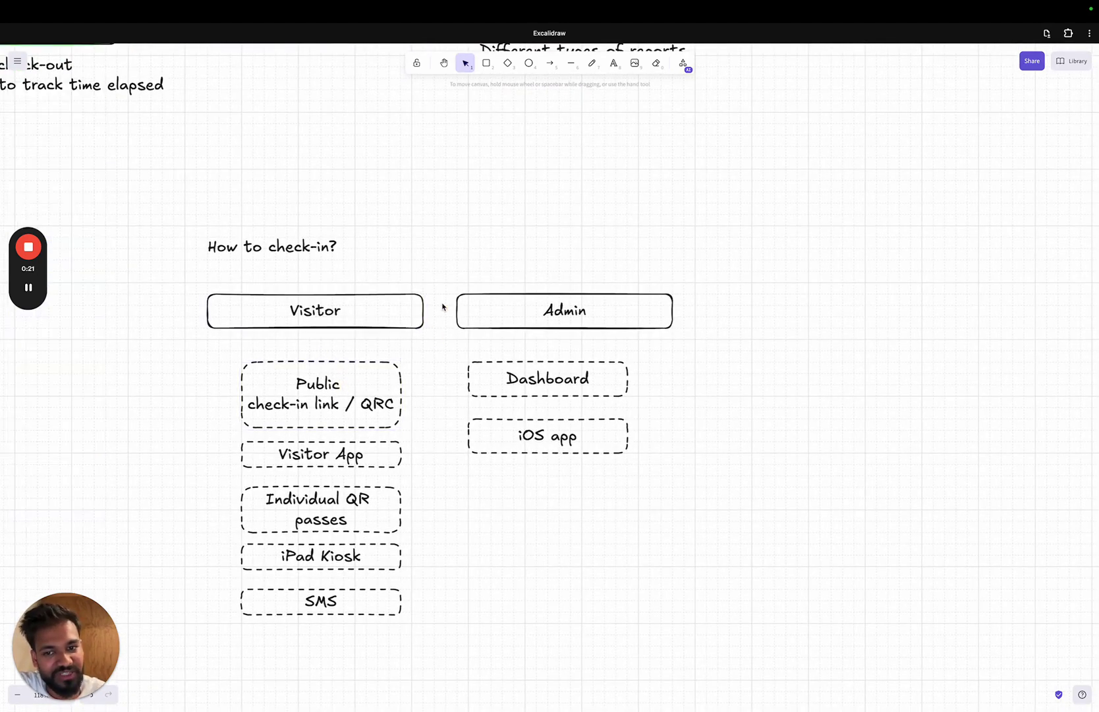
pyautogui.click(382, 313)
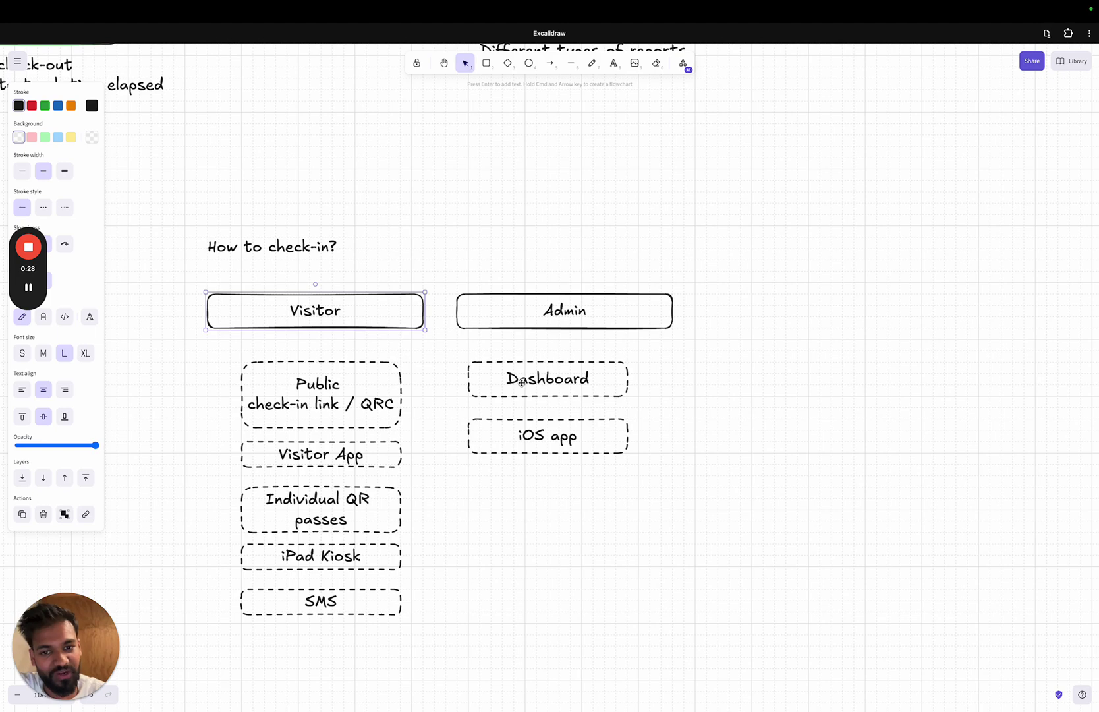
pyautogui.click(371, 407)
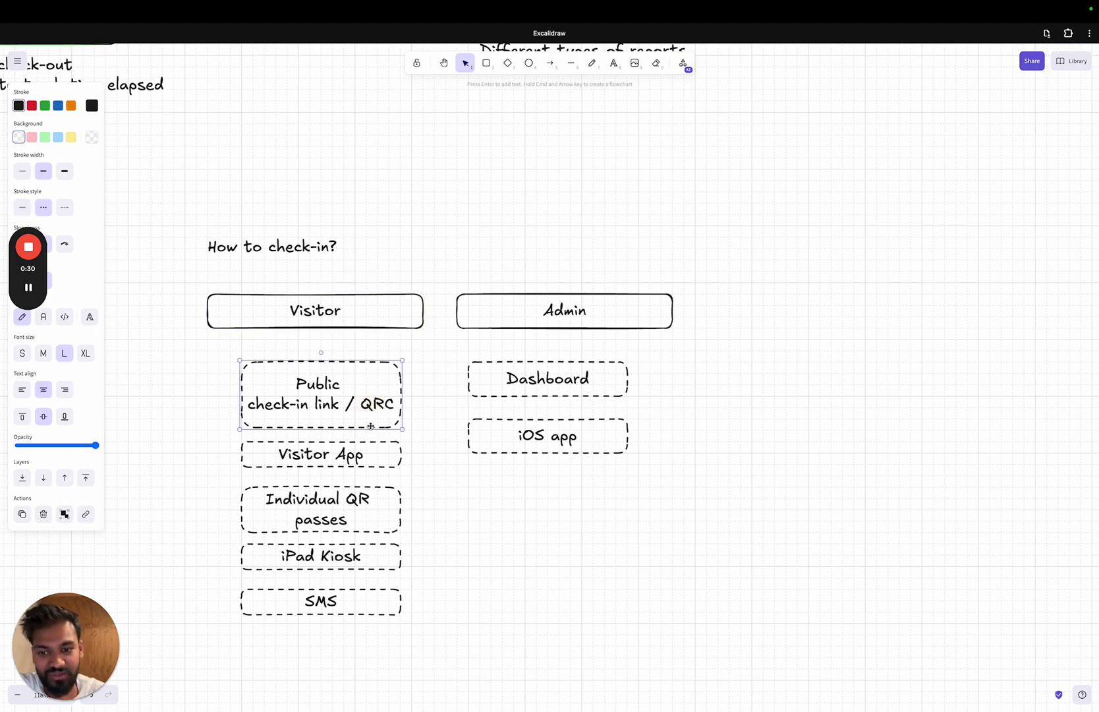
pyautogui.click(354, 454)
pyautogui.click(353, 501)
pyautogui.click(373, 549)
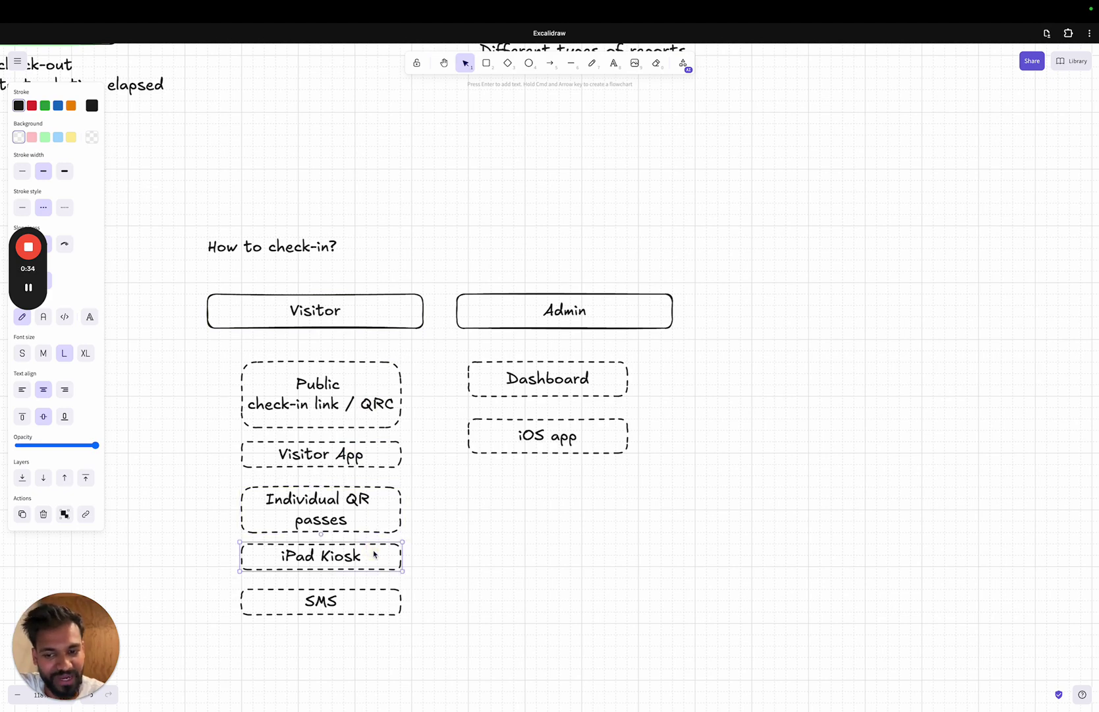
pyautogui.click(362, 594)
pyautogui.click(444, 565)
# Examine the Check-in Attachments section and its topics on surveys, photos, signatures and check-in codes
pyautogui.scroll(-5, 445, 565)
pyautogui.scroll(2, 445, 565)
pyautogui.scroll(2, 445, 560)
pyautogui.keyDown('ctrl'); pyautogui.scroll(3, 541, 227); pyautogui.keyUp('ctrl')
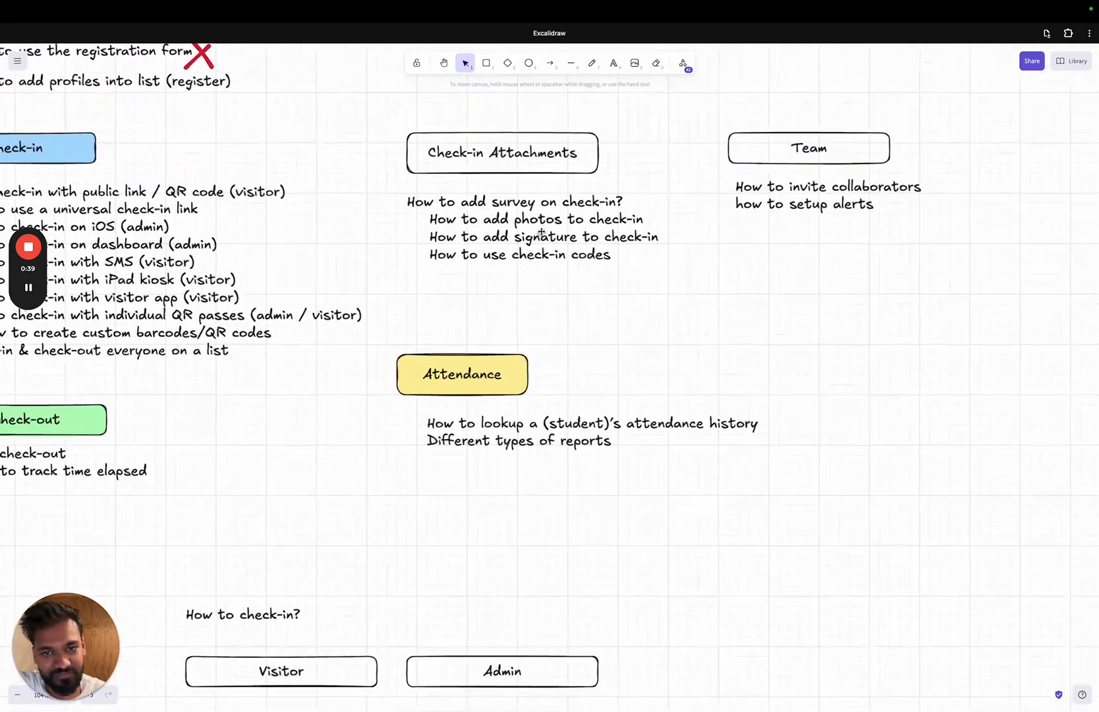
pyautogui.click(506, 214)
pyautogui.hscroll(-5, 505, 214)
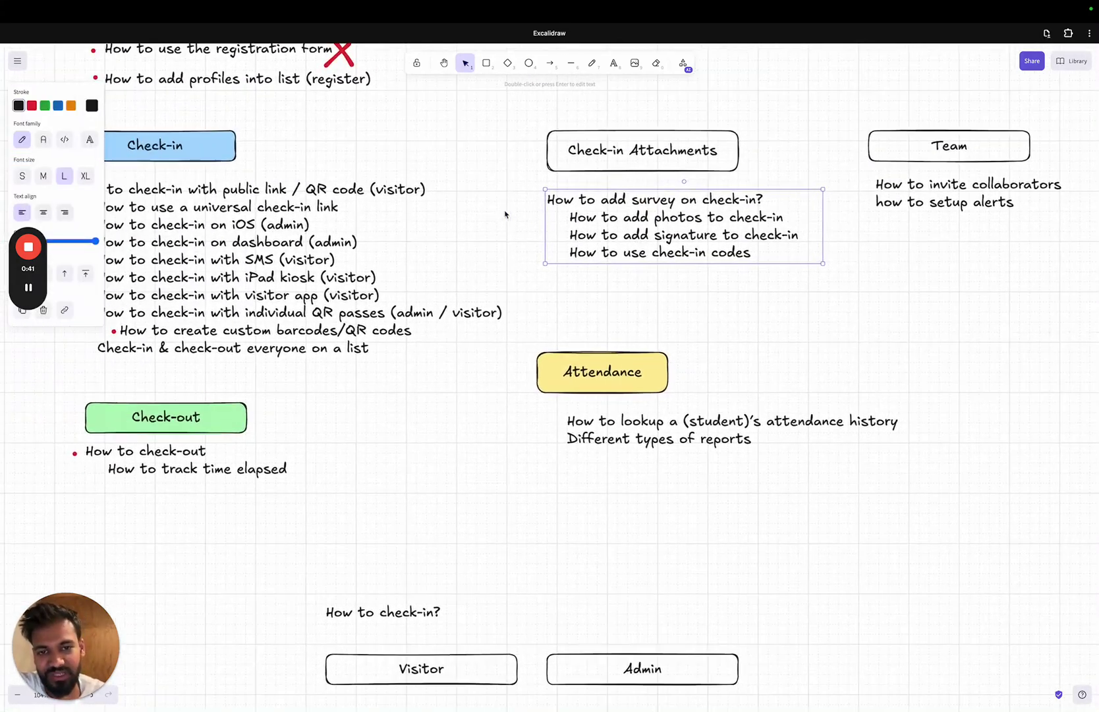
pyautogui.scroll(-1, 505, 214)
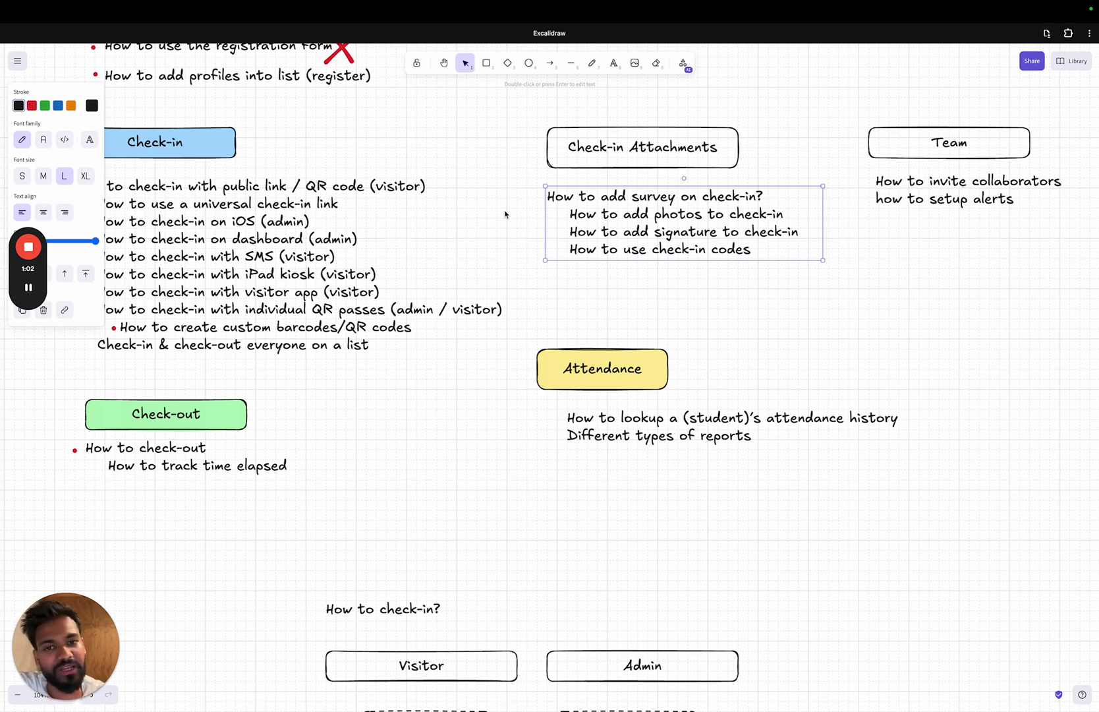
pyautogui.click(725, 147)
pyautogui.click(764, 159)
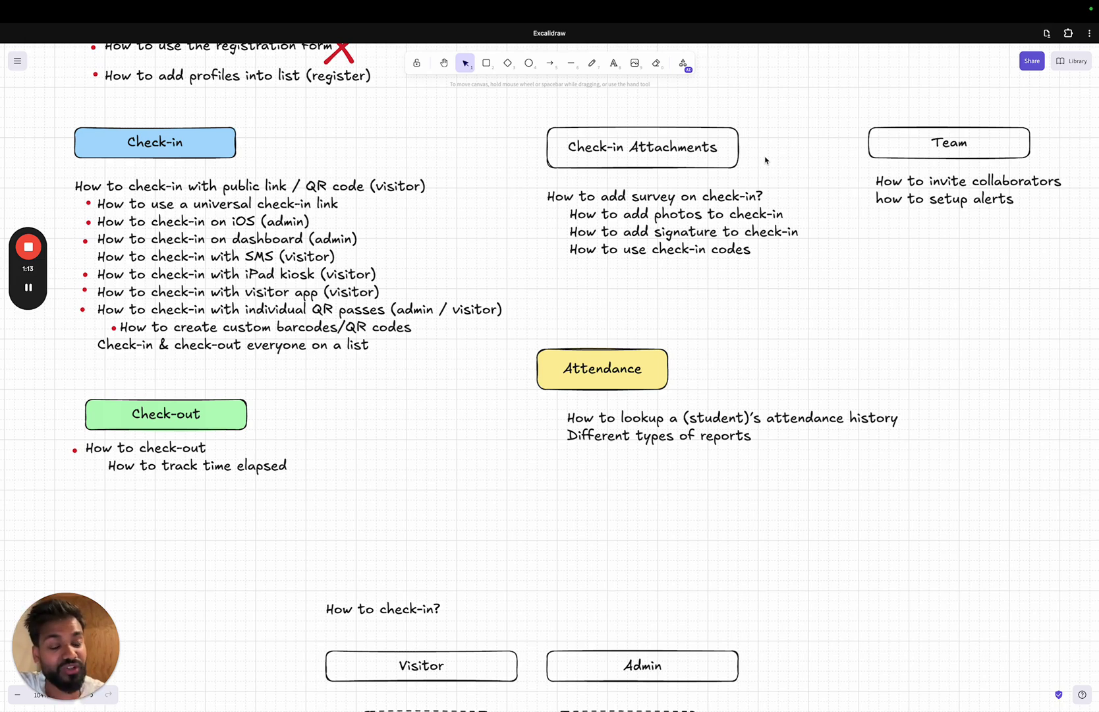
pyautogui.doubleClick(748, 195)
pyautogui.tripleClick(747, 196)
pyautogui.click(773, 196)
pyautogui.tripleClick(776, 220)
pyautogui.click(776, 269)
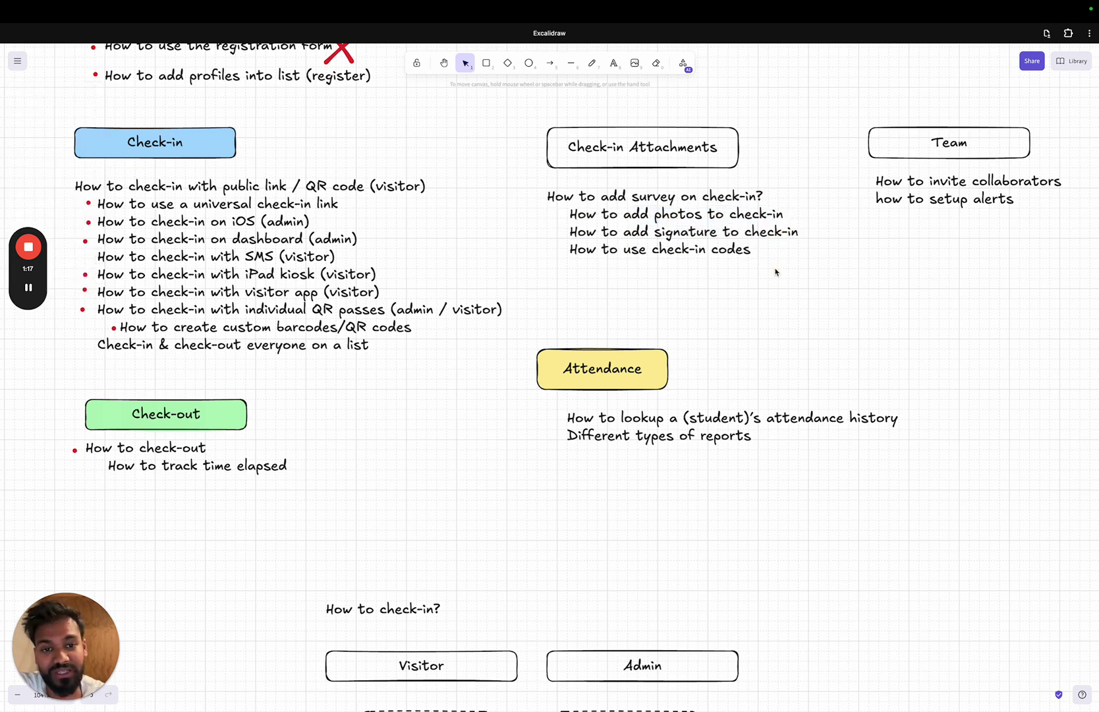
pyautogui.doubleClick(721, 198)
pyautogui.click(721, 291)
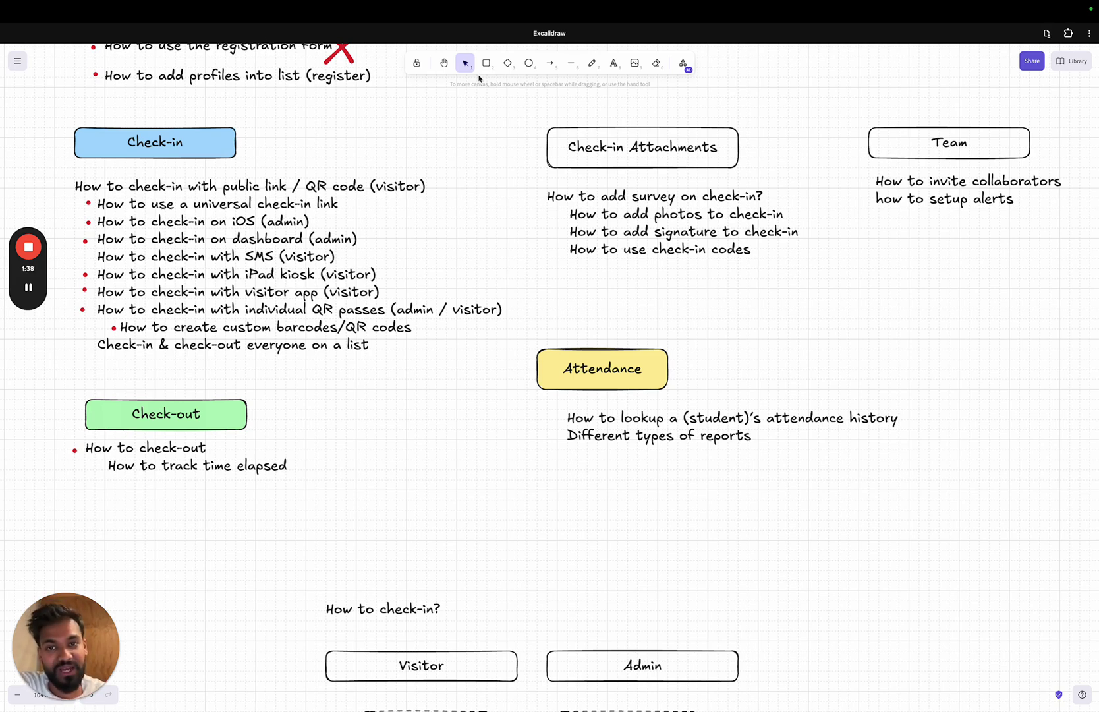
# Mark the "How to add survey on check-in?" topic with a freehand black dot at the end of its line
pyautogui.click(591, 62)
pyautogui.click(768, 194)
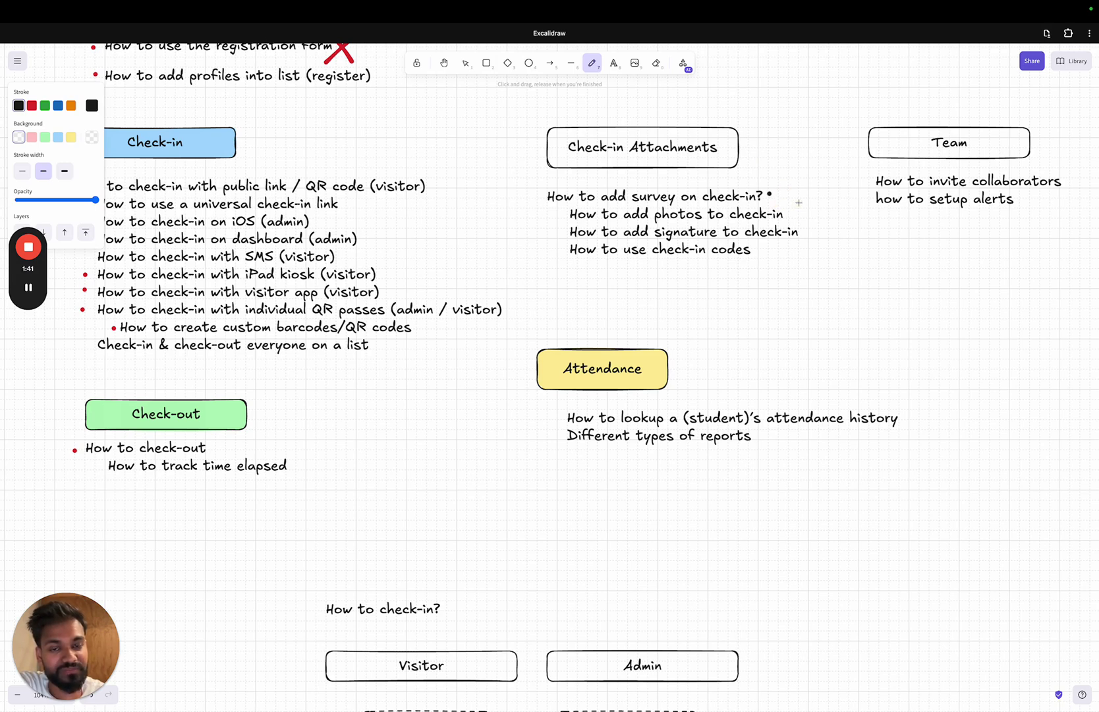
# Switch to the OneTap Dashboard, reload the lists and start a new list named "Community Art Class"
pyautogui.hotkey('ctrl', 'Right')
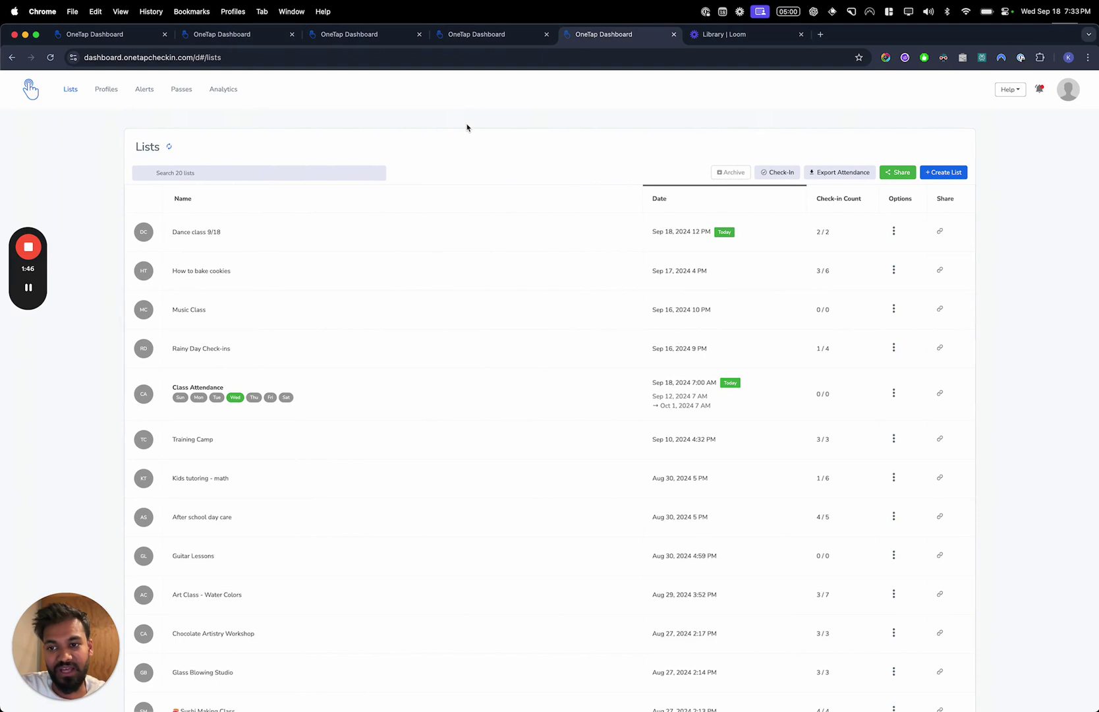
pyautogui.press('super+r')
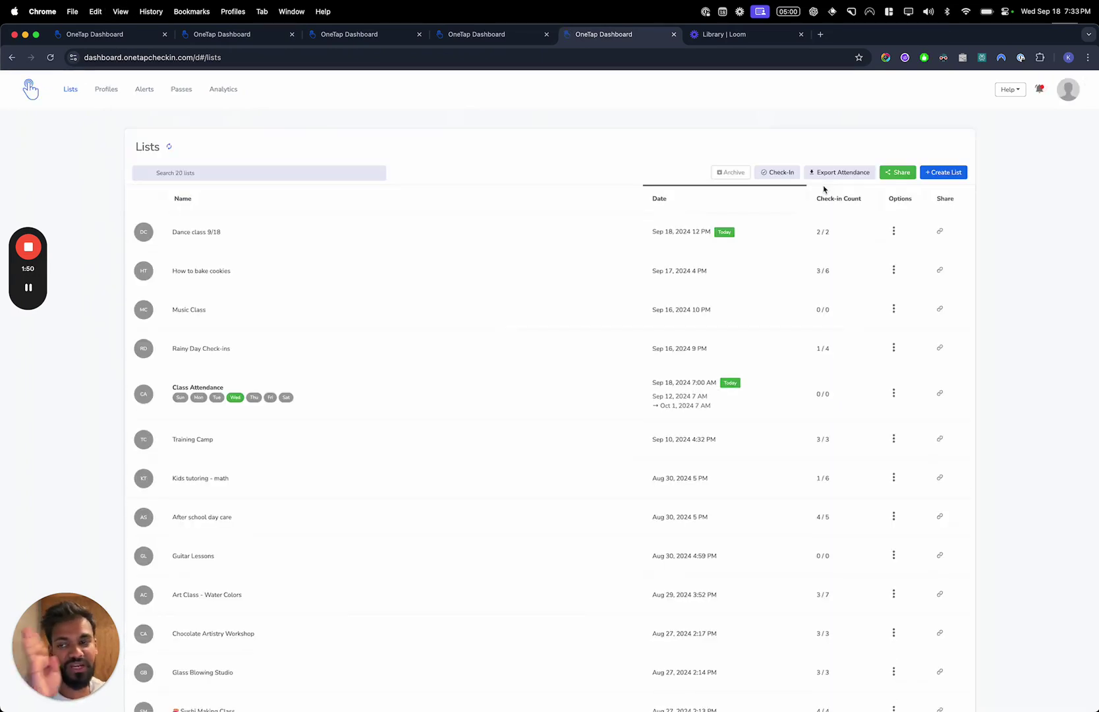
pyautogui.click(935, 175)
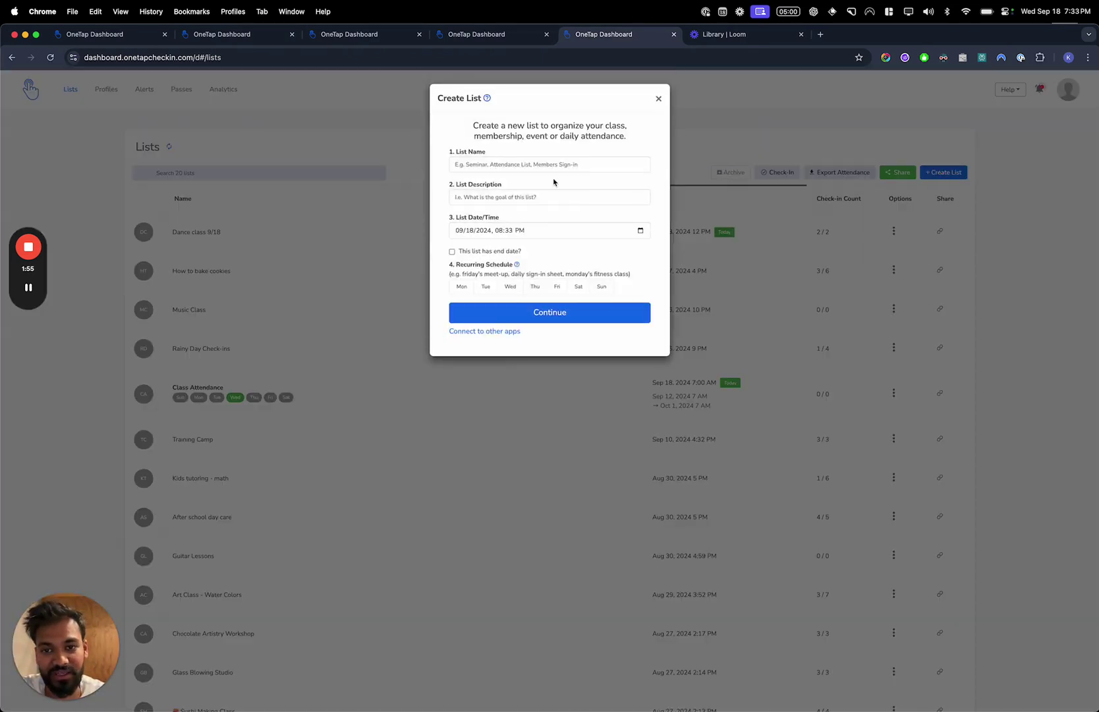
pyautogui.moveTo(17, 284)
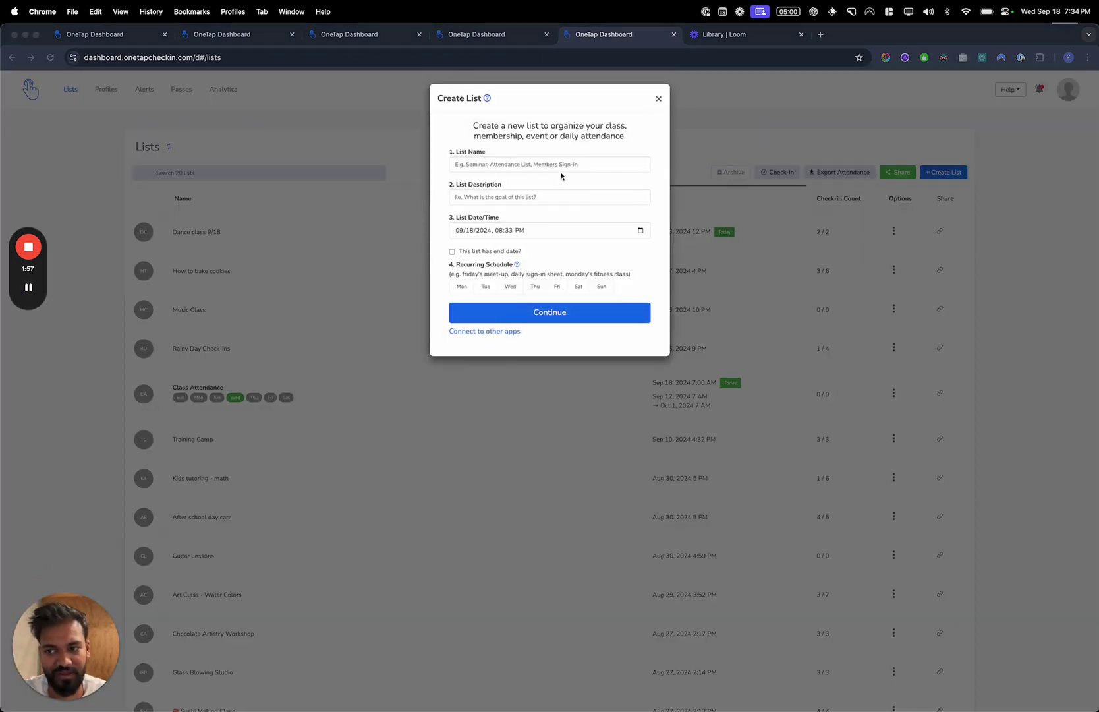
pyautogui.click(528, 162)
pyautogui.write('Community Art Class')
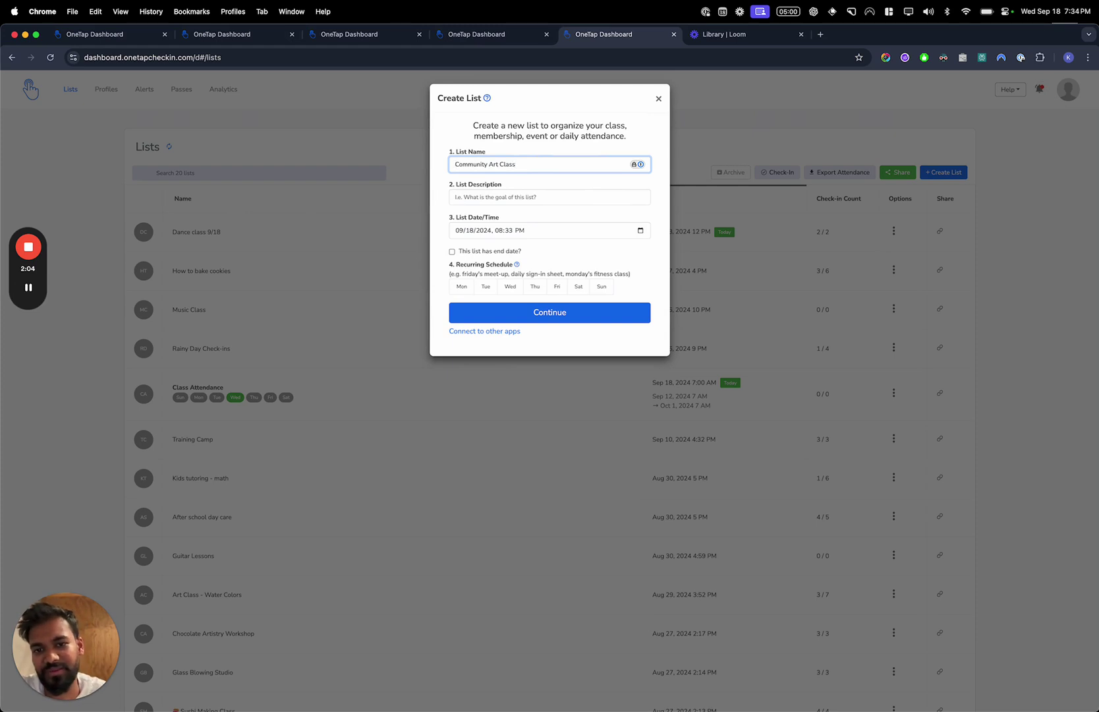
pyautogui.press('XF86MonBrightnessDown')
# Enter the list description "to track how many people came for the art class event"
pyautogui.click(535, 197)
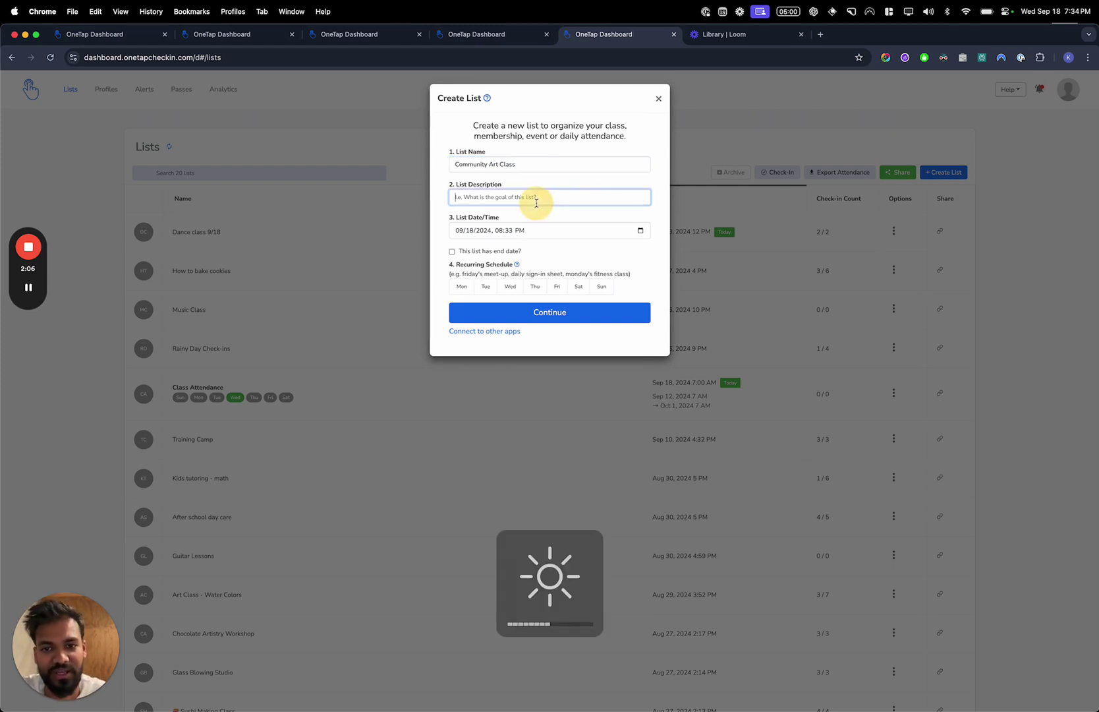
pyautogui.write('to ')
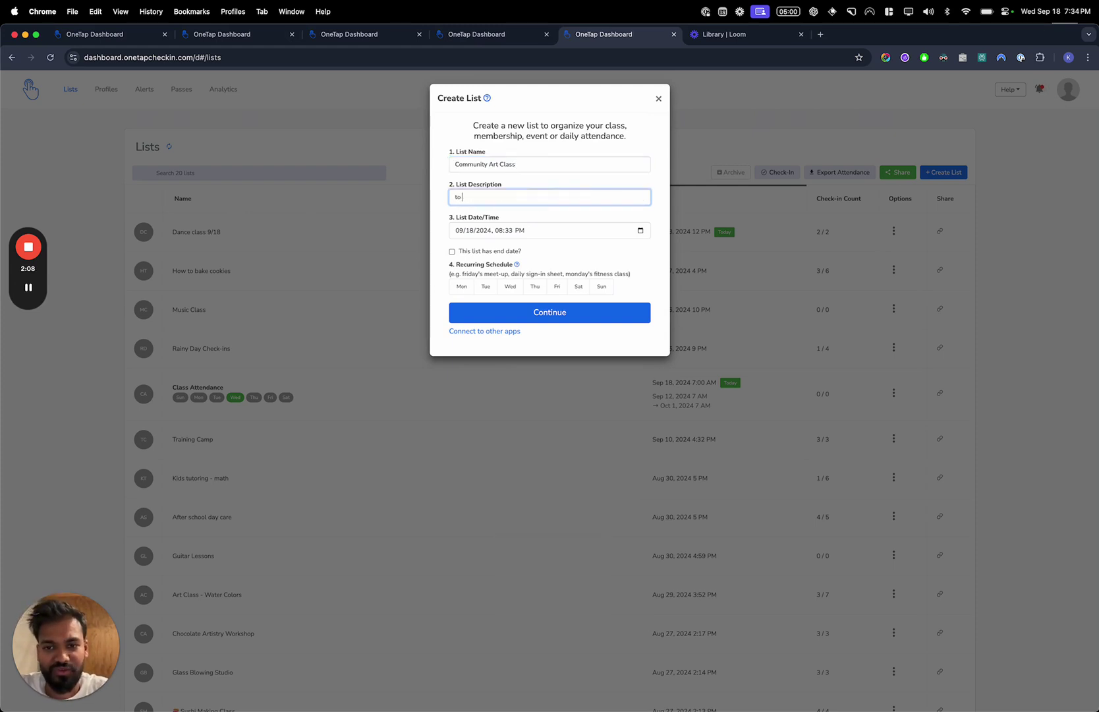
pyautogui.write('track how many people came for the')
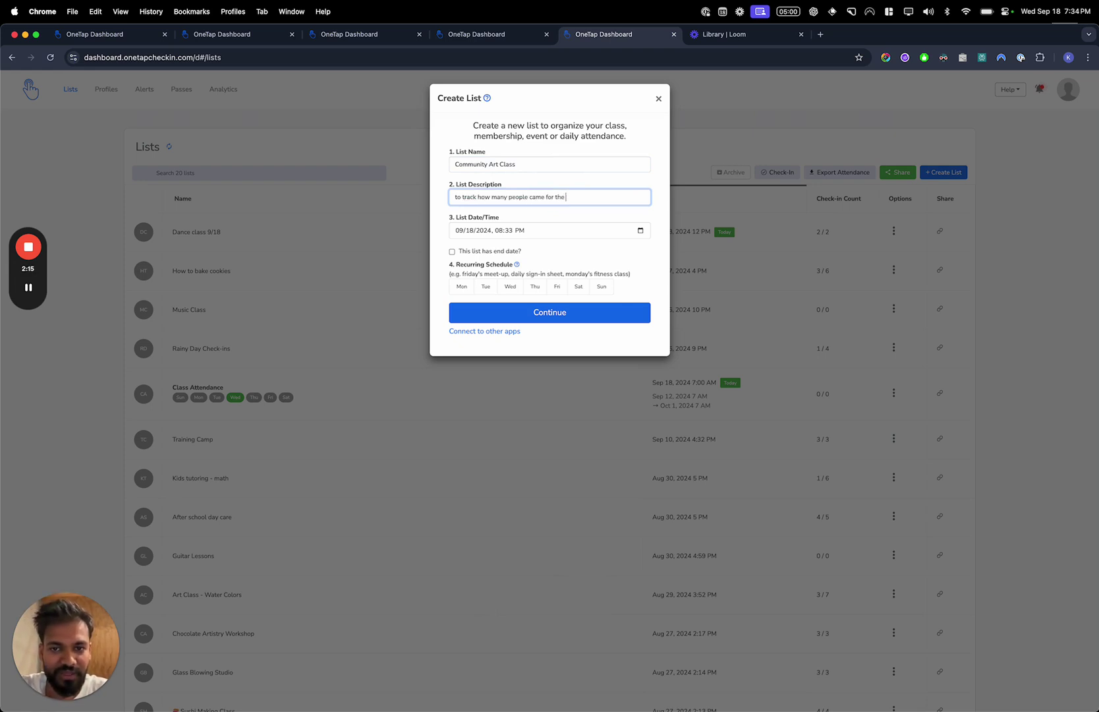
pyautogui.write(' art class event')
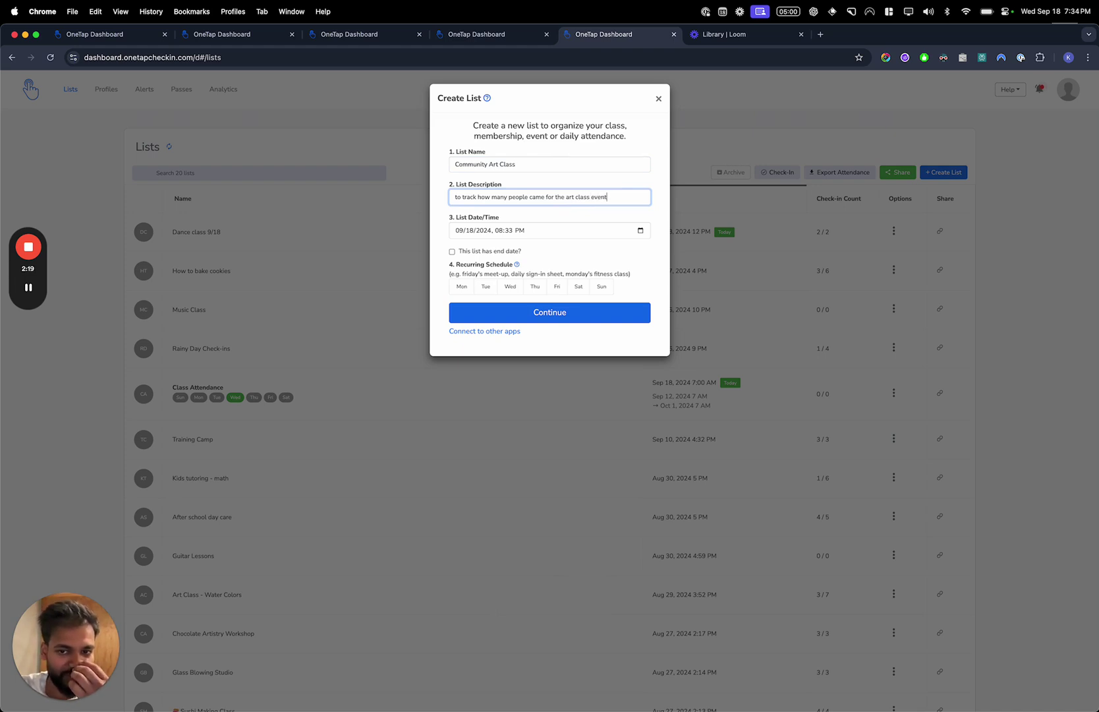
# Set the list's start time to 9:00 PM and create it with the Tap check-in method and no check-out
pyautogui.click(503, 230)
pyautogui.write('9')
pyautogui.click(540, 314)
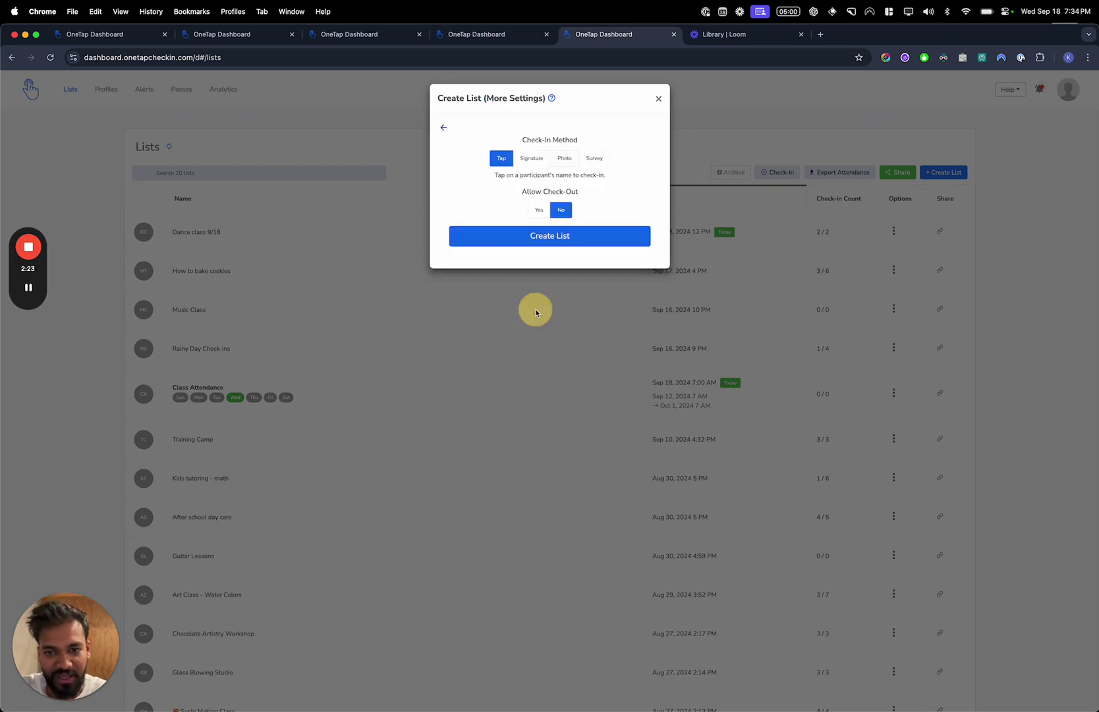
pyautogui.click(581, 251)
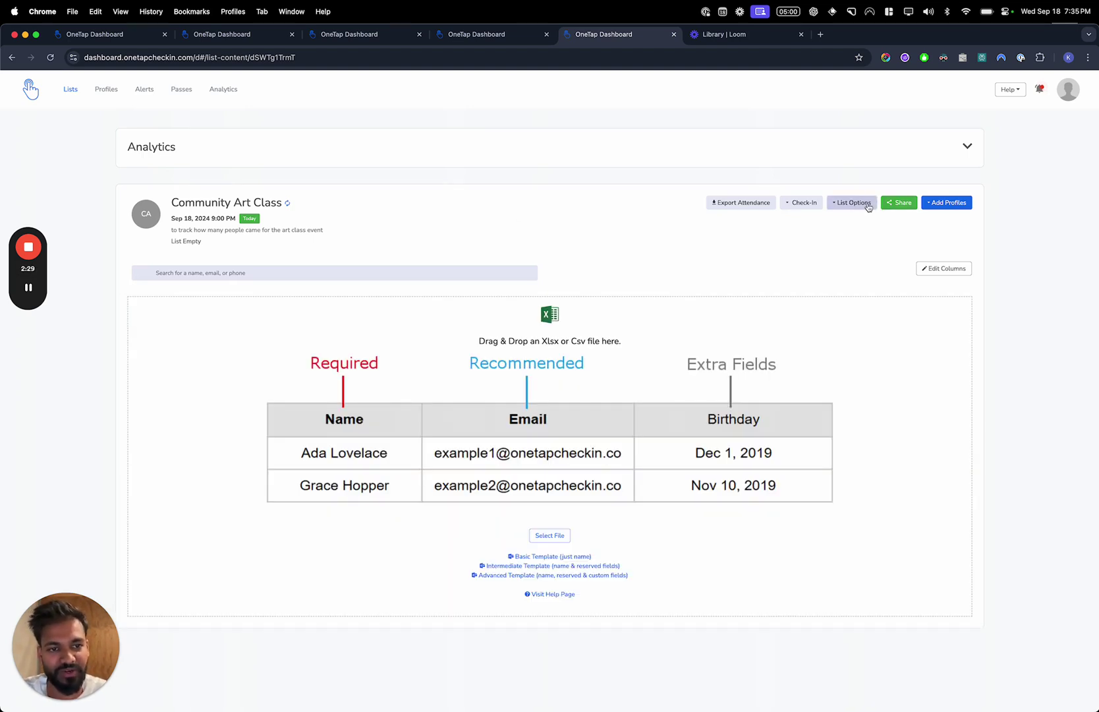
pyautogui.click(71, 89)
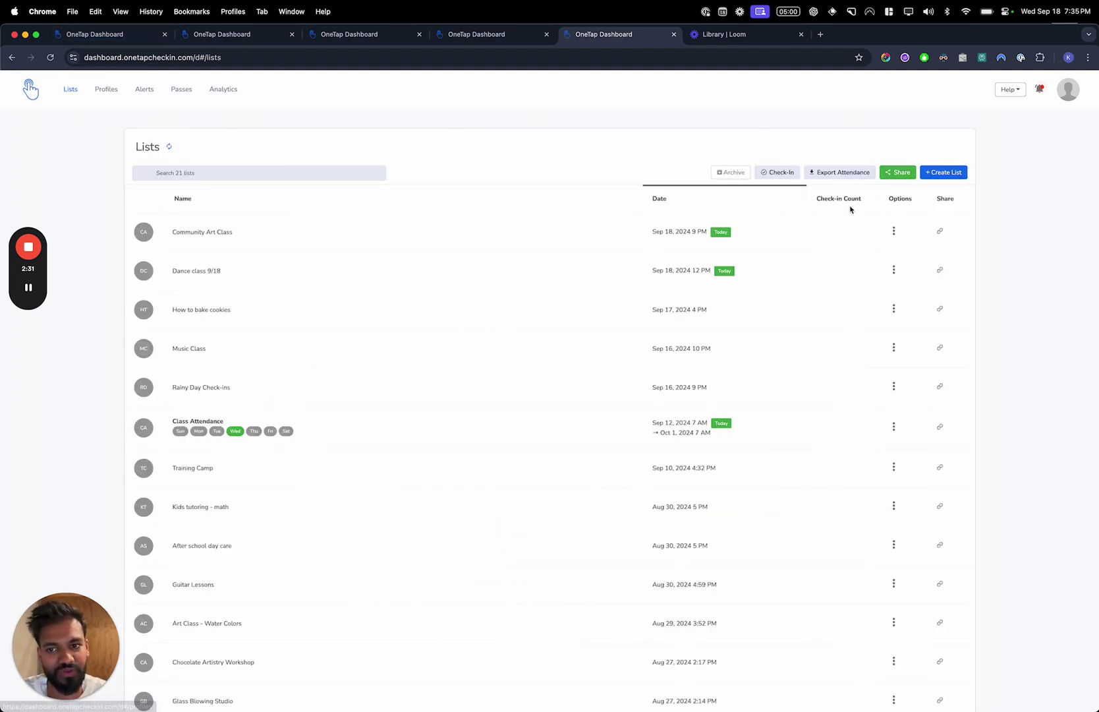
pyautogui.click(943, 172)
pyautogui.click(517, 165)
pyautogui.write('tet')
pyautogui.click(508, 196)
pyautogui.write('test')
pyautogui.click(499, 318)
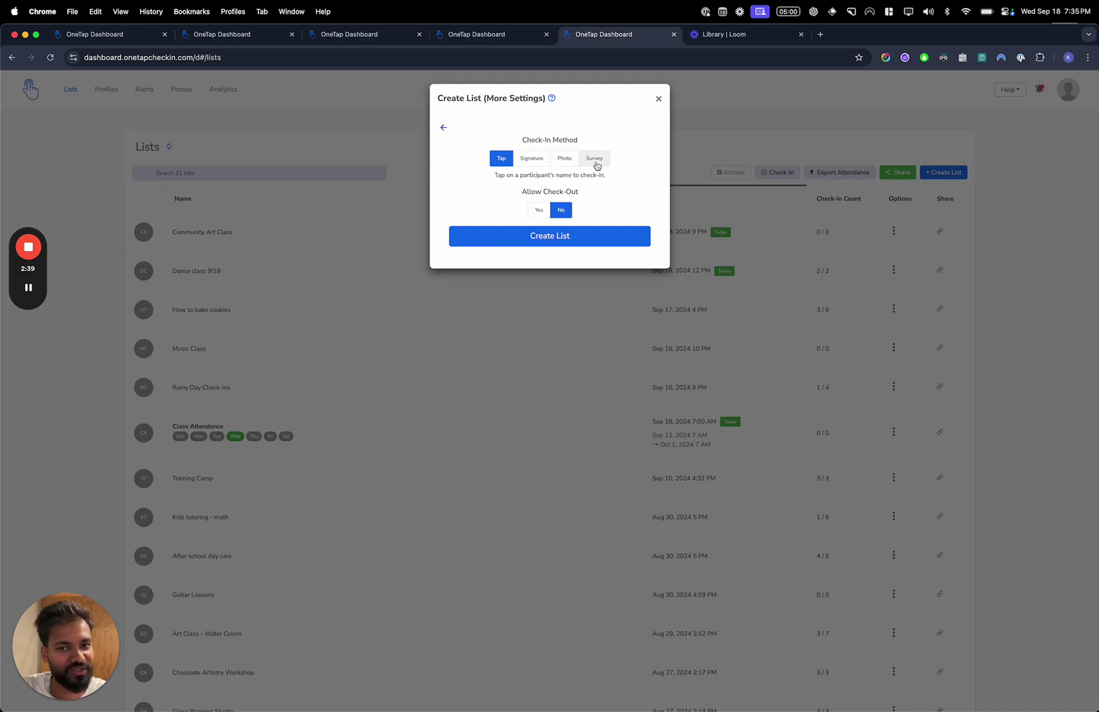
pyautogui.click(658, 98)
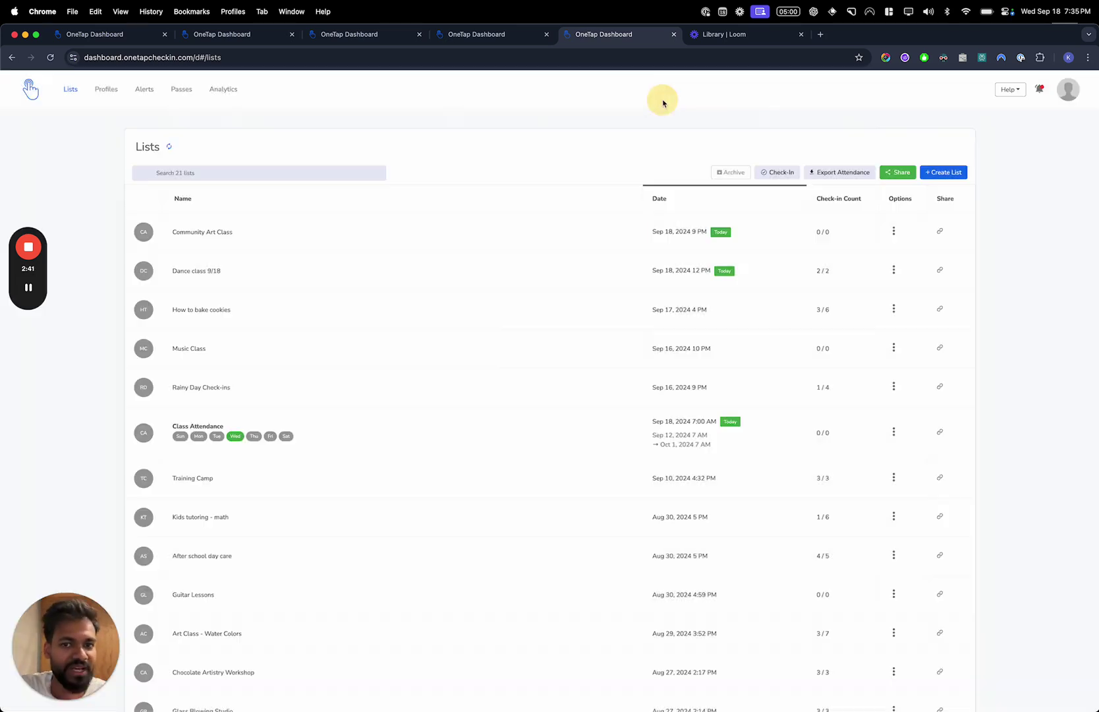
# Open the Community Art Class list's details and change its check-in method to Survey
pyautogui.click(875, 238)
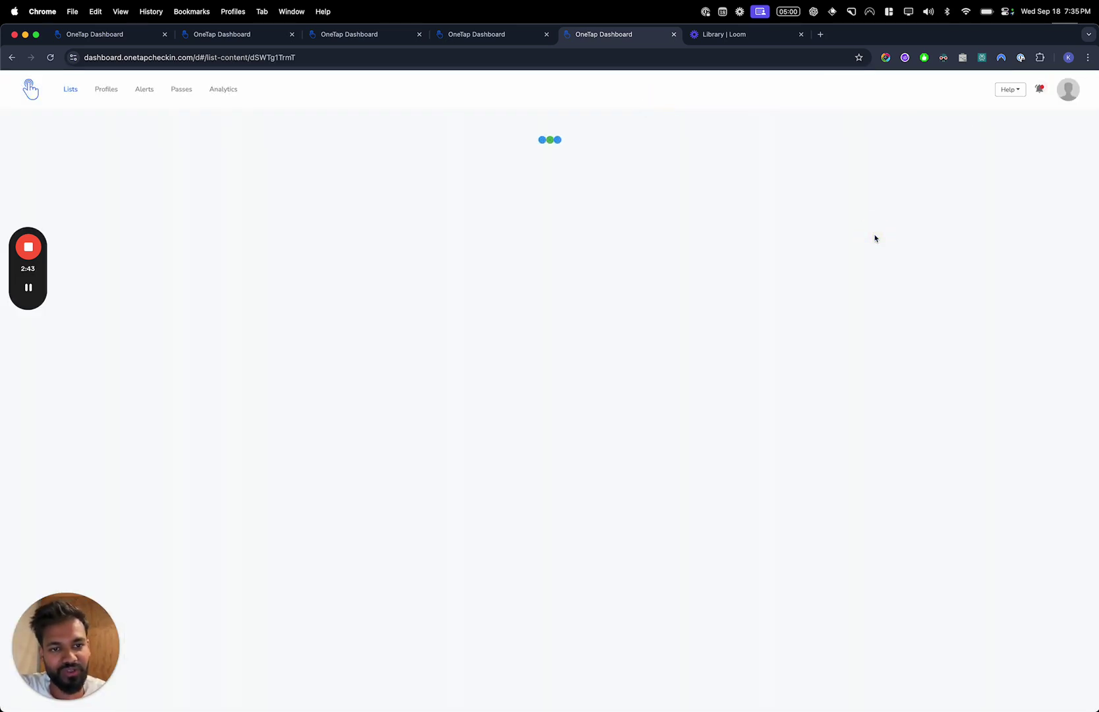
pyautogui.click(852, 202)
pyautogui.click(863, 215)
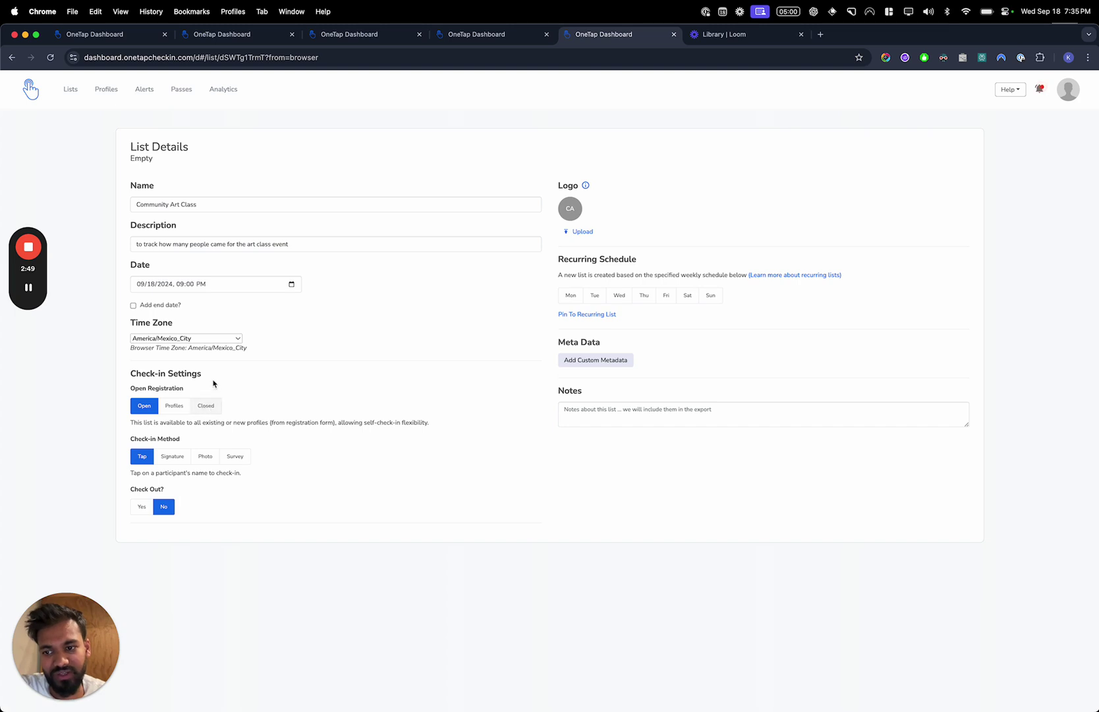
pyautogui.click(235, 456)
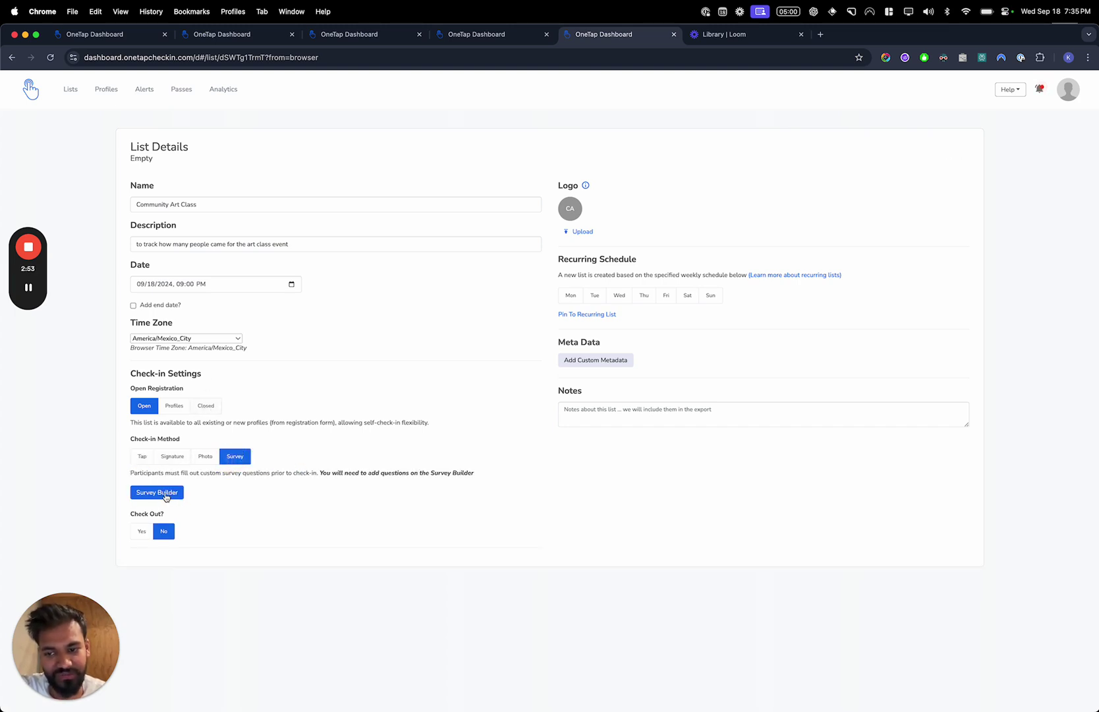
# Open the Survey Builder from the Community Art Class list's details
pyautogui.click(166, 497)
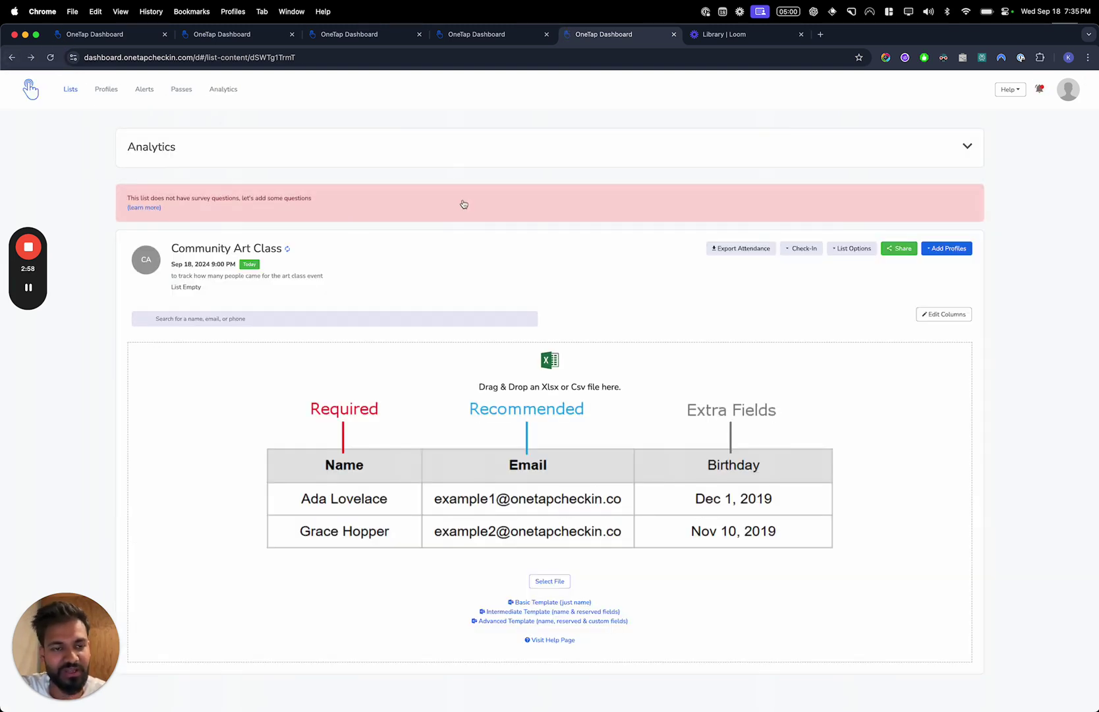
pyautogui.click(852, 248)
pyautogui.click(849, 262)
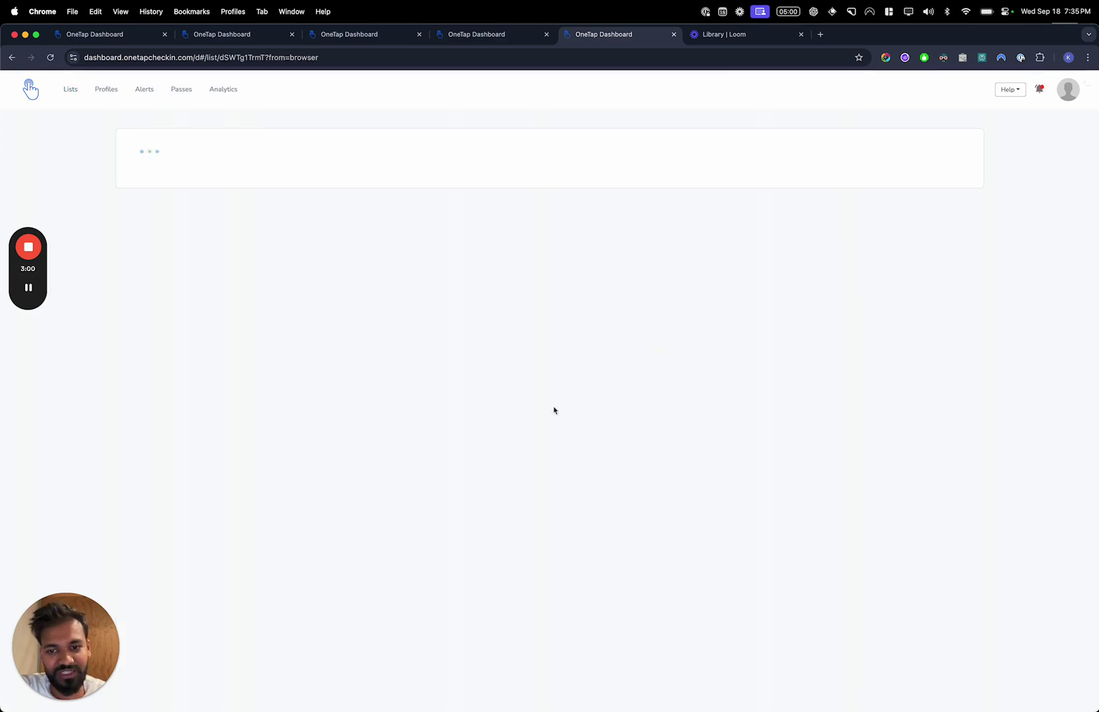
pyautogui.click(143, 493)
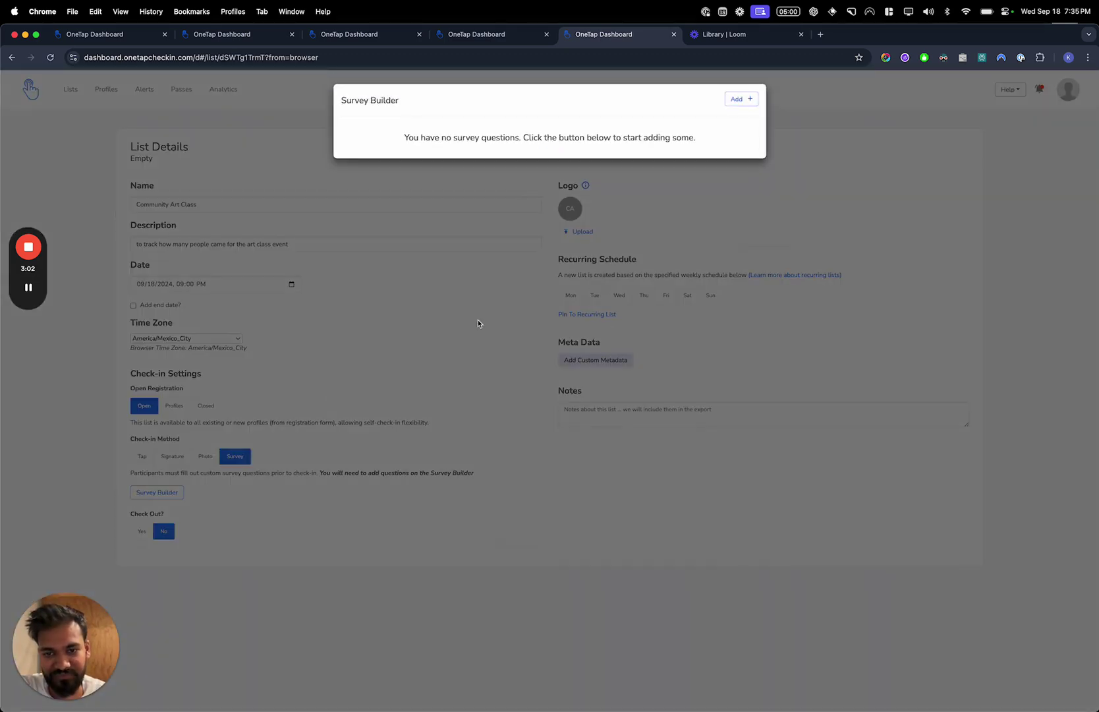
# Start a new survey question "How did you hear about my art studio?" and set its type to Multiple Choice
pyautogui.click(739, 98)
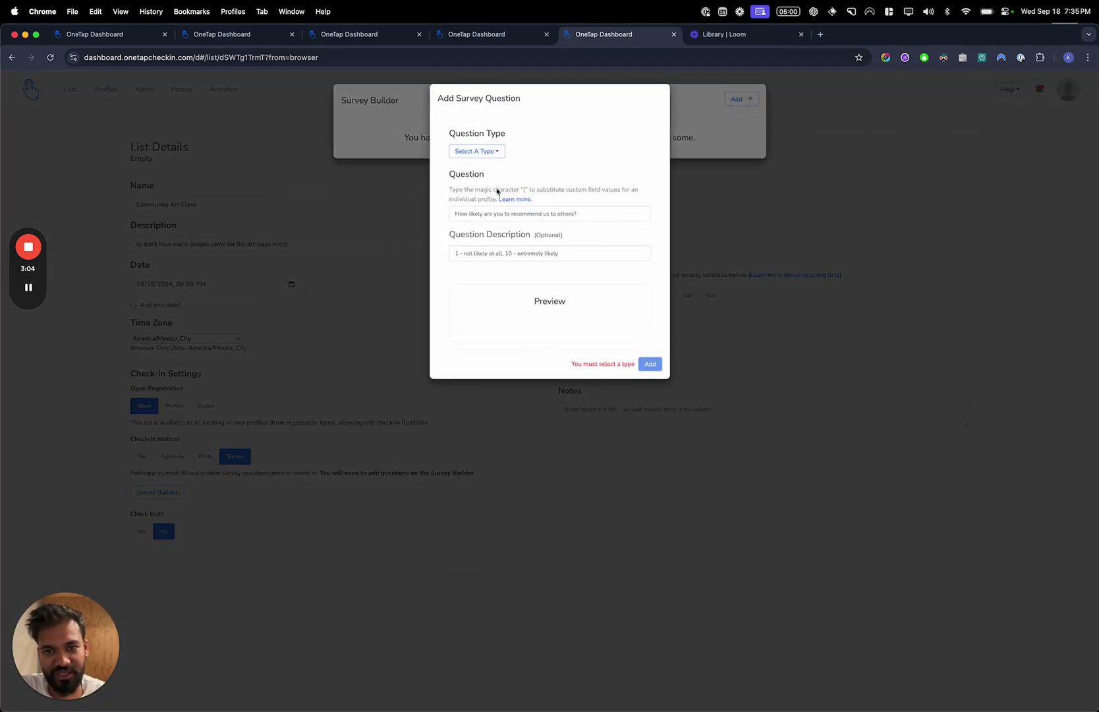
pyautogui.click(506, 208)
pyautogui.write('How did you hear about my art stu')
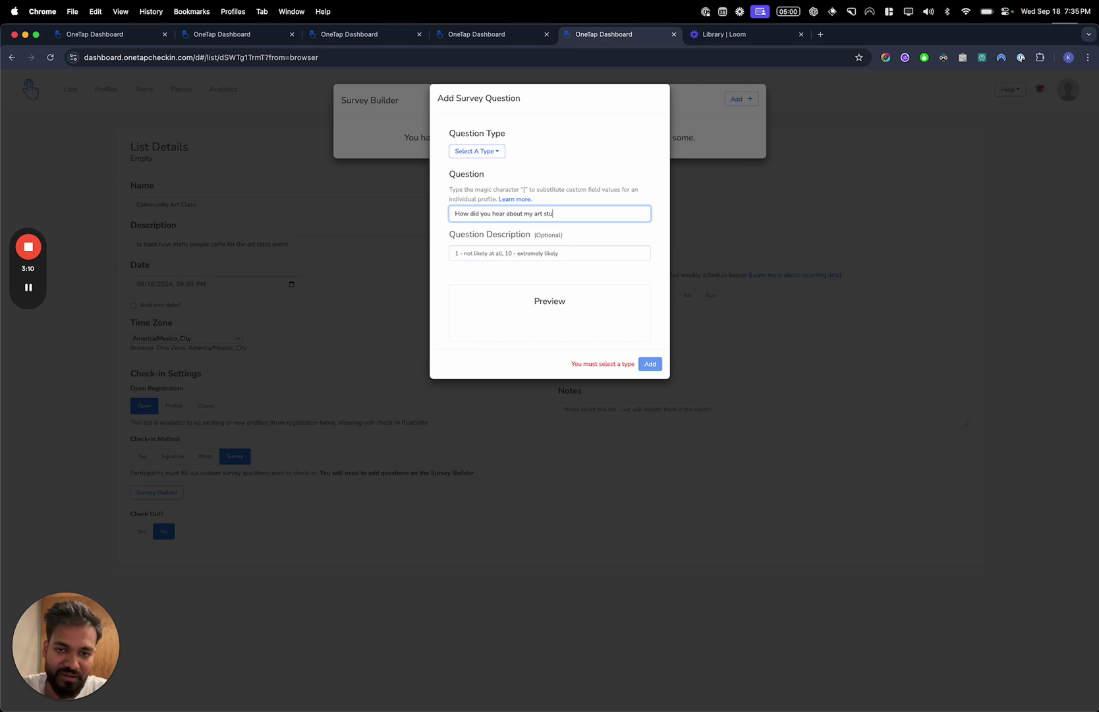
pyautogui.write('dio?')
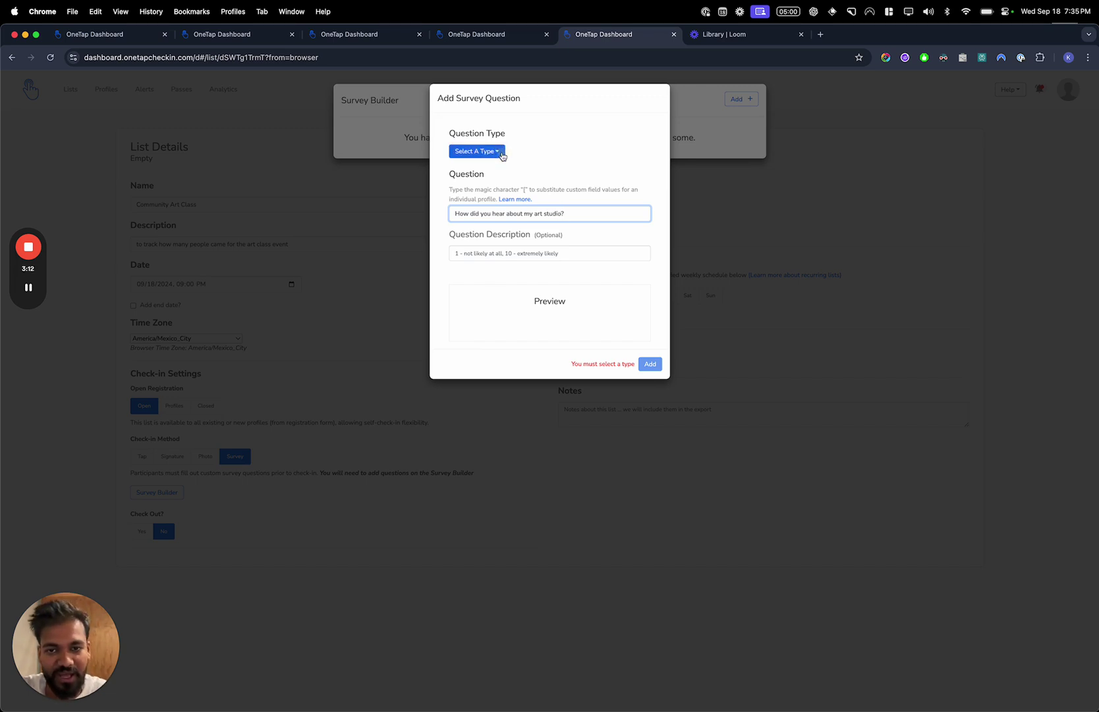
pyautogui.click(479, 151)
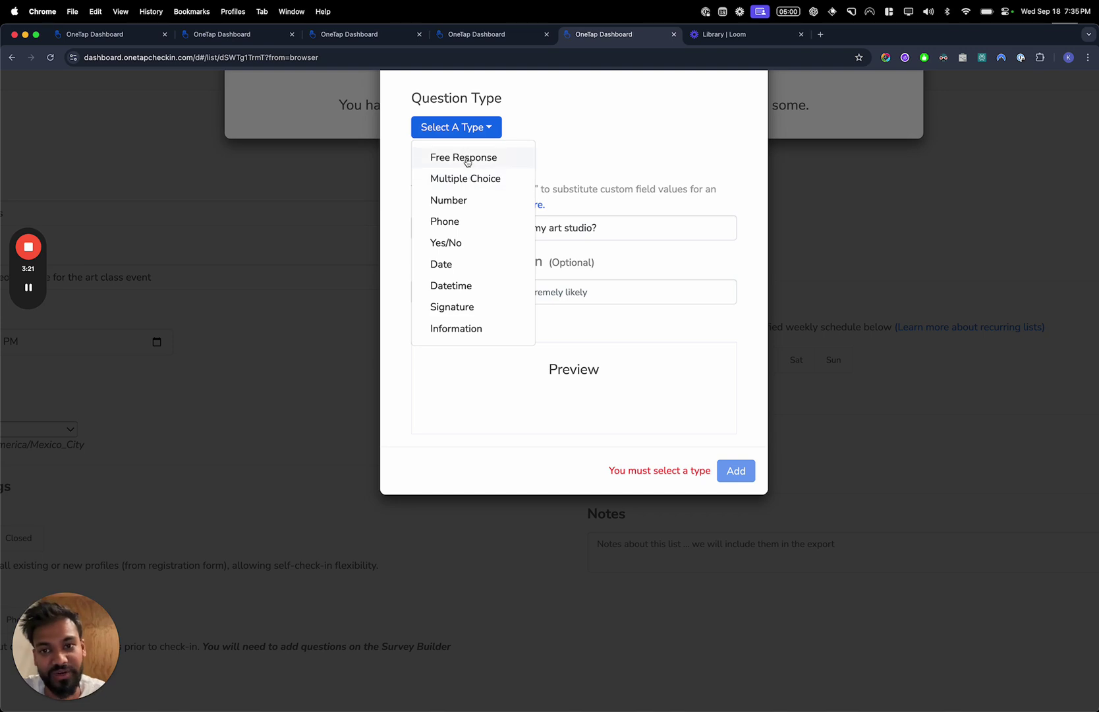
pyautogui.press('F2')
pyautogui.press('F2')
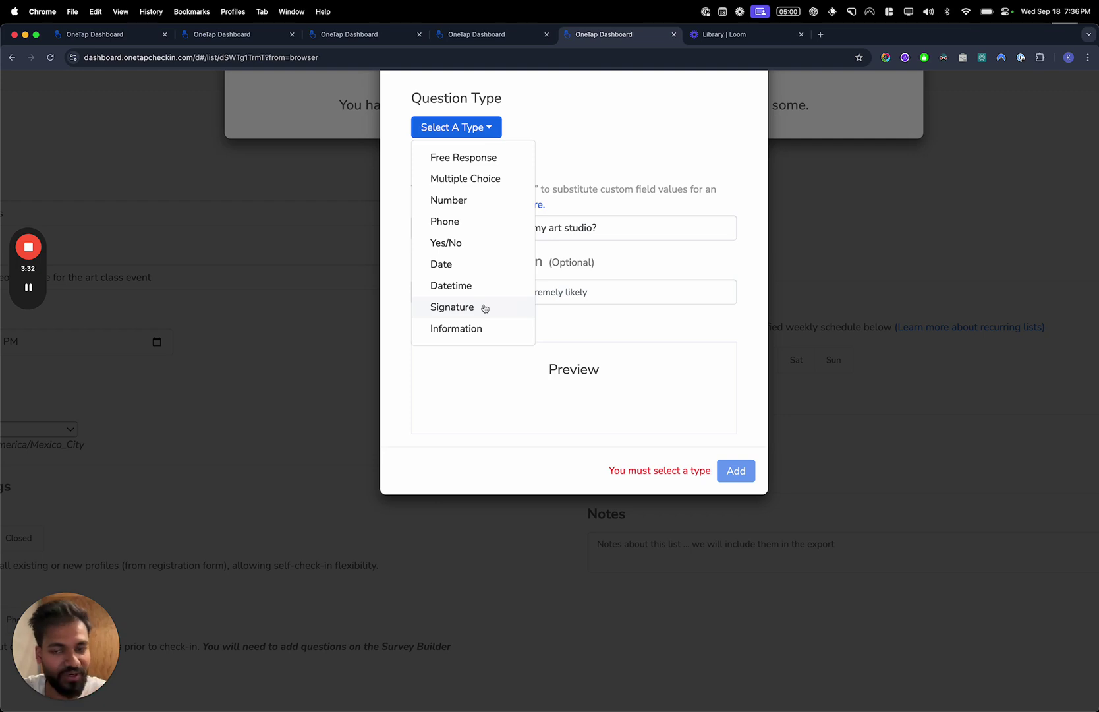
pyautogui.click(469, 179)
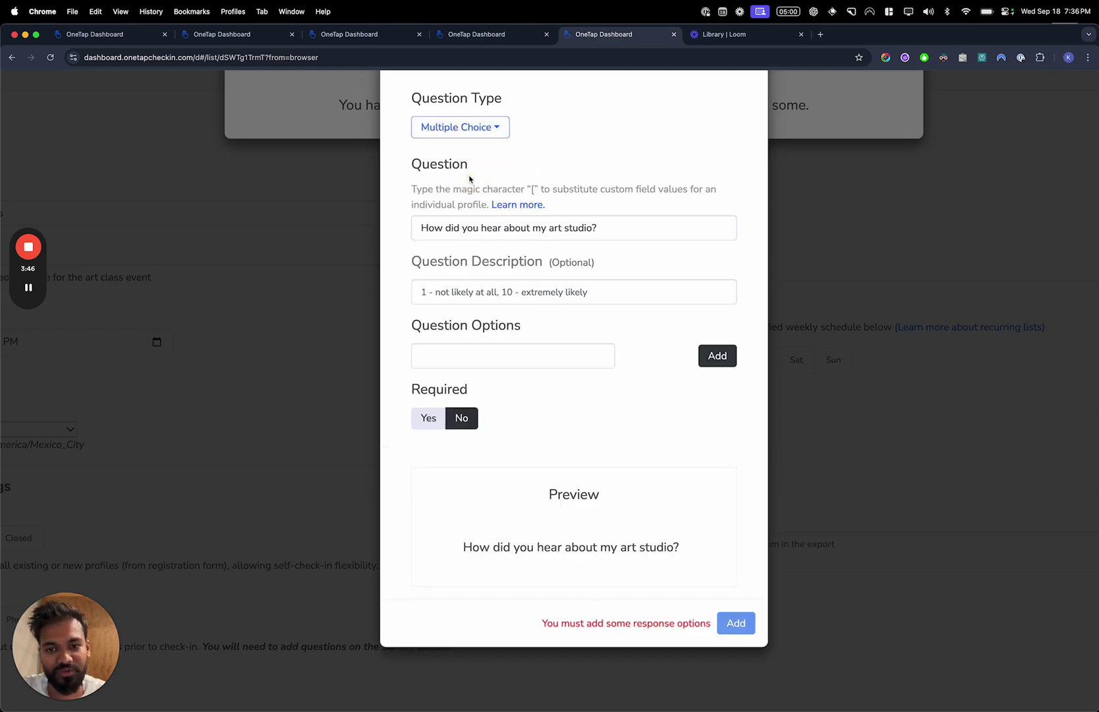
# Give the multiple-choice question the answer options facebook, instagram, friends and other
pyautogui.click(475, 359)
pyautogui.scroll(-5, 476, 359)
pyautogui.scroll(3, 509, 339)
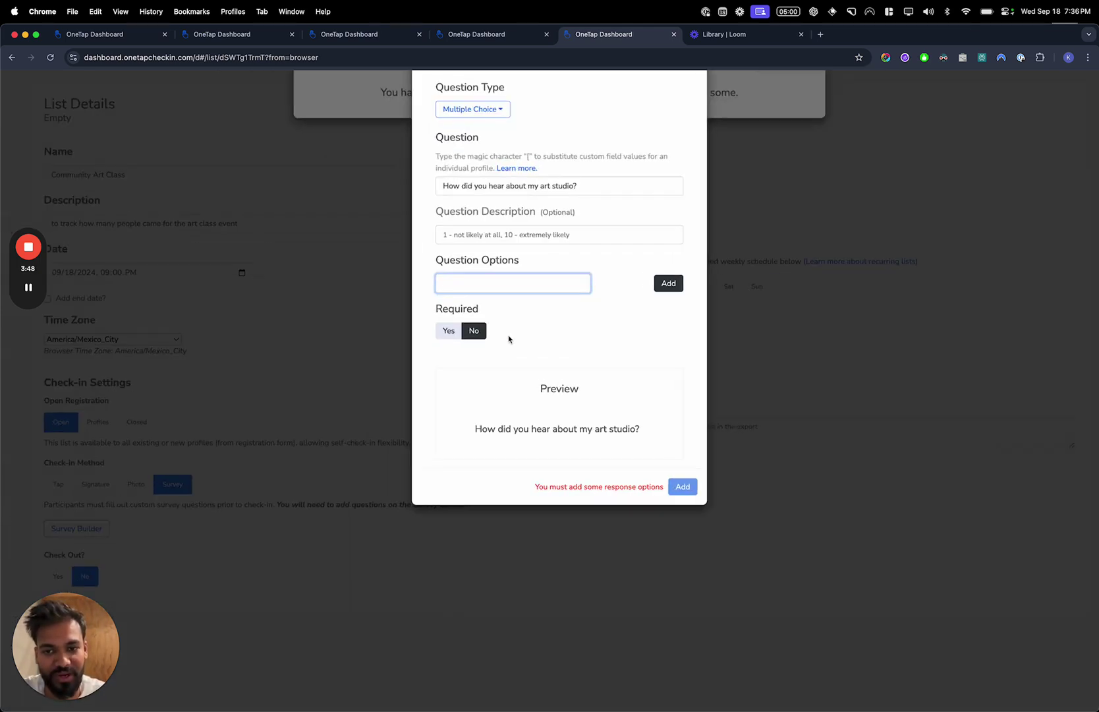
pyautogui.write('facebook')
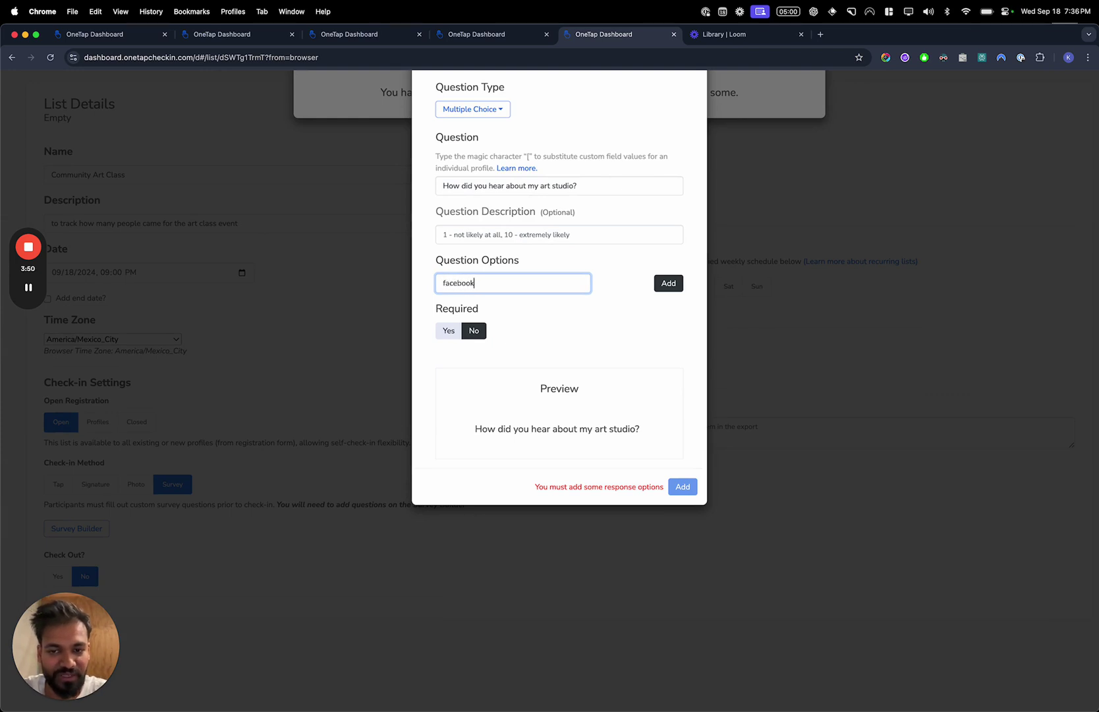
pyautogui.press('Return')
pyautogui.write('instag')
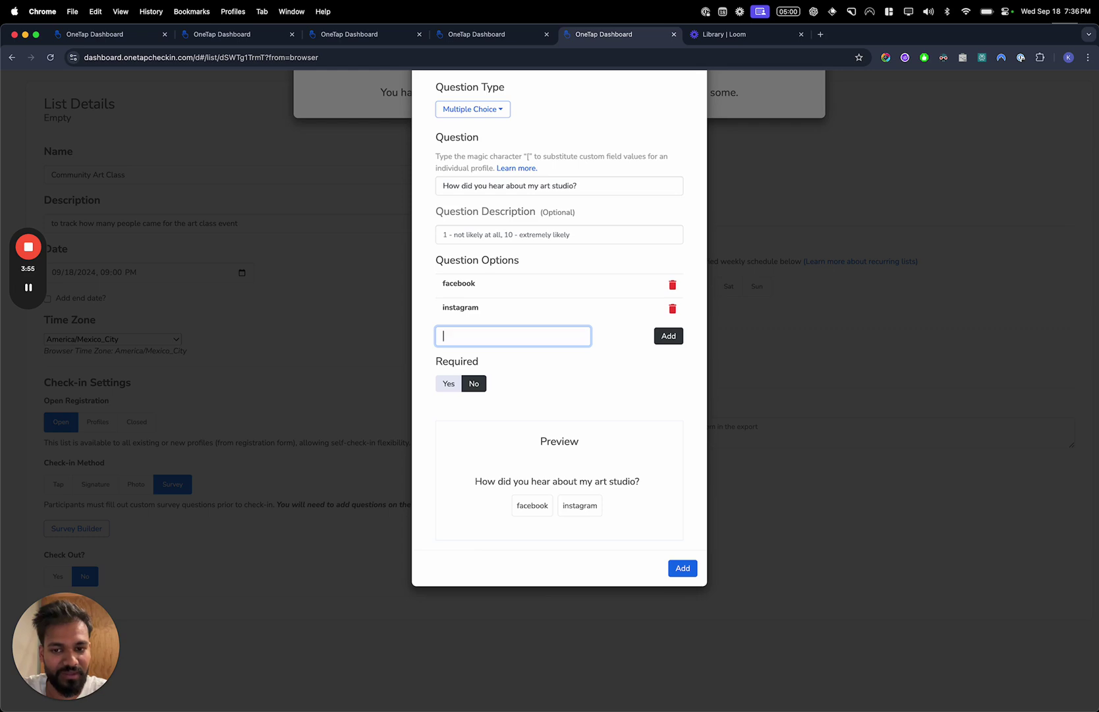
pyautogui.write('iends')
pyautogui.press('Return')
pyautogui.write('wor')
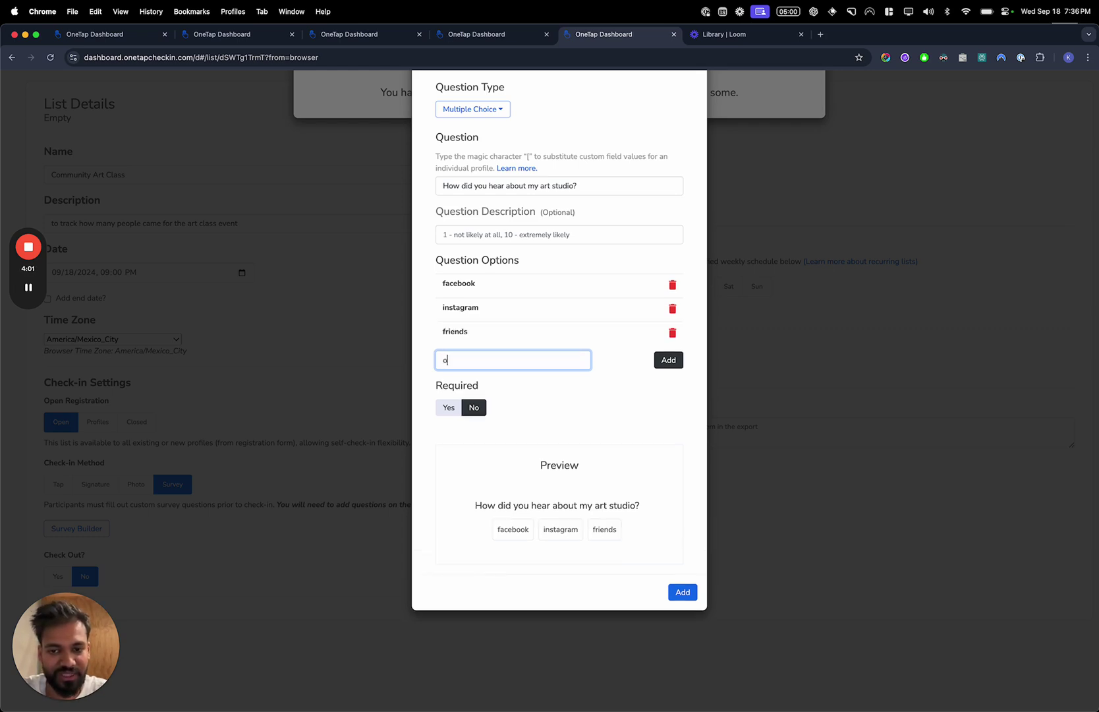
pyautogui.write('ther')
pyautogui.press('Return')
# Make the multiple-choice question required and add it to the survey
pyautogui.click(567, 425)
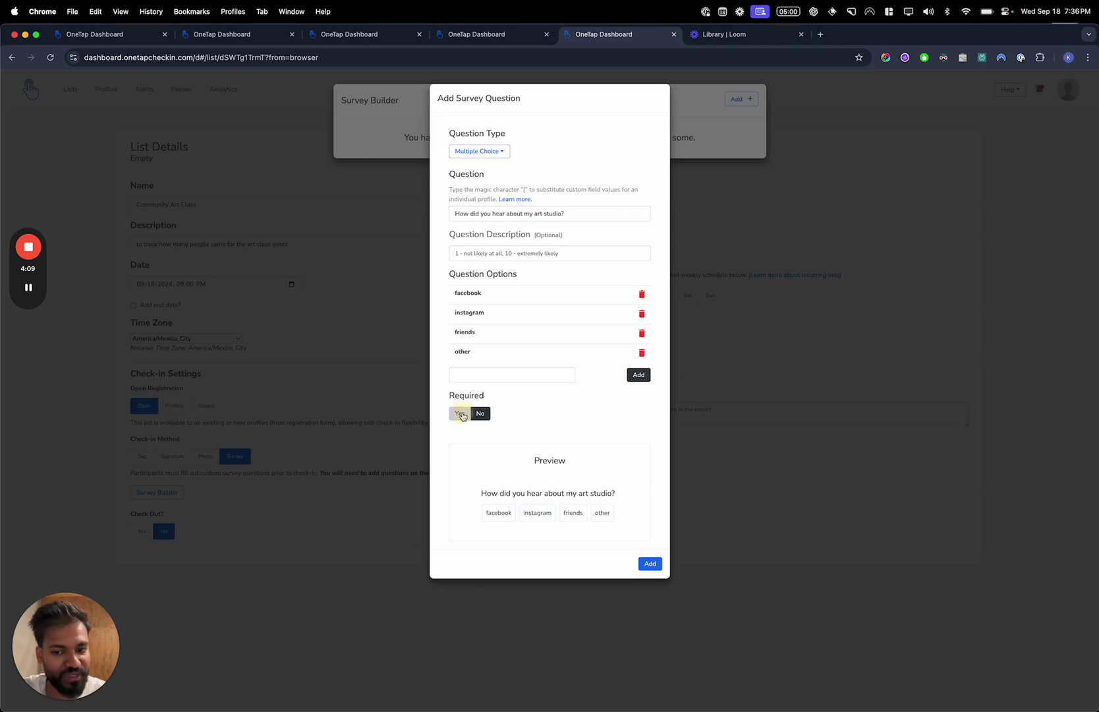
pyautogui.click(461, 414)
pyautogui.click(651, 566)
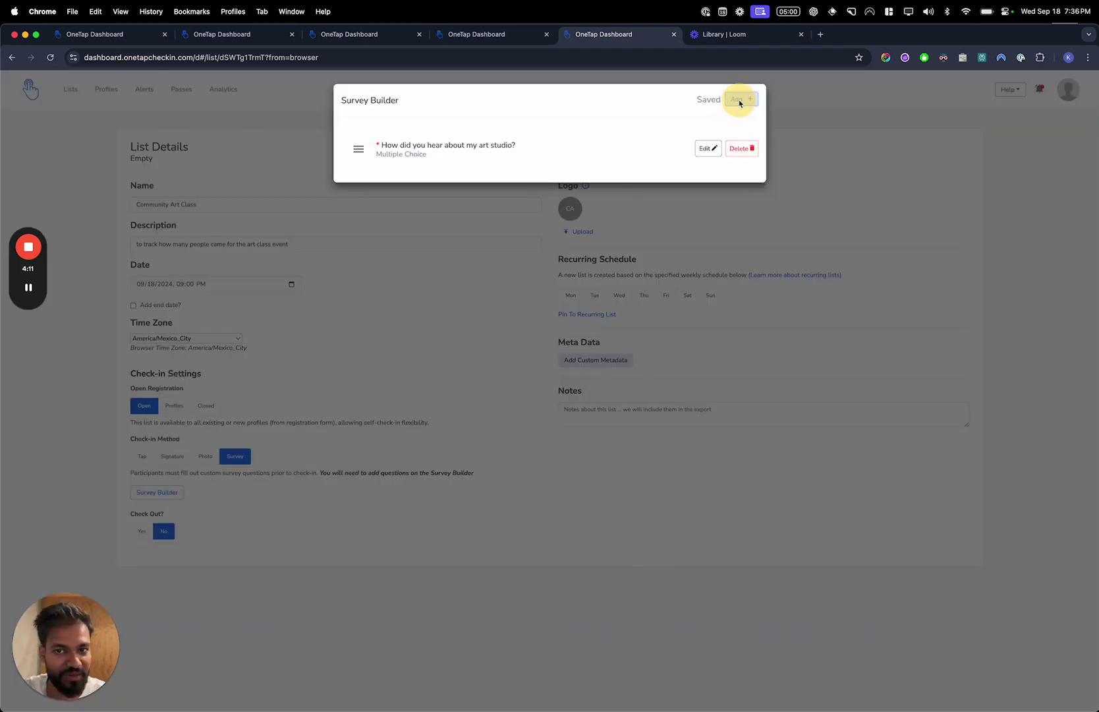
# Add a Free Response question "what type of art do you like?" to the survey
pyautogui.click(738, 100)
pyautogui.click(478, 152)
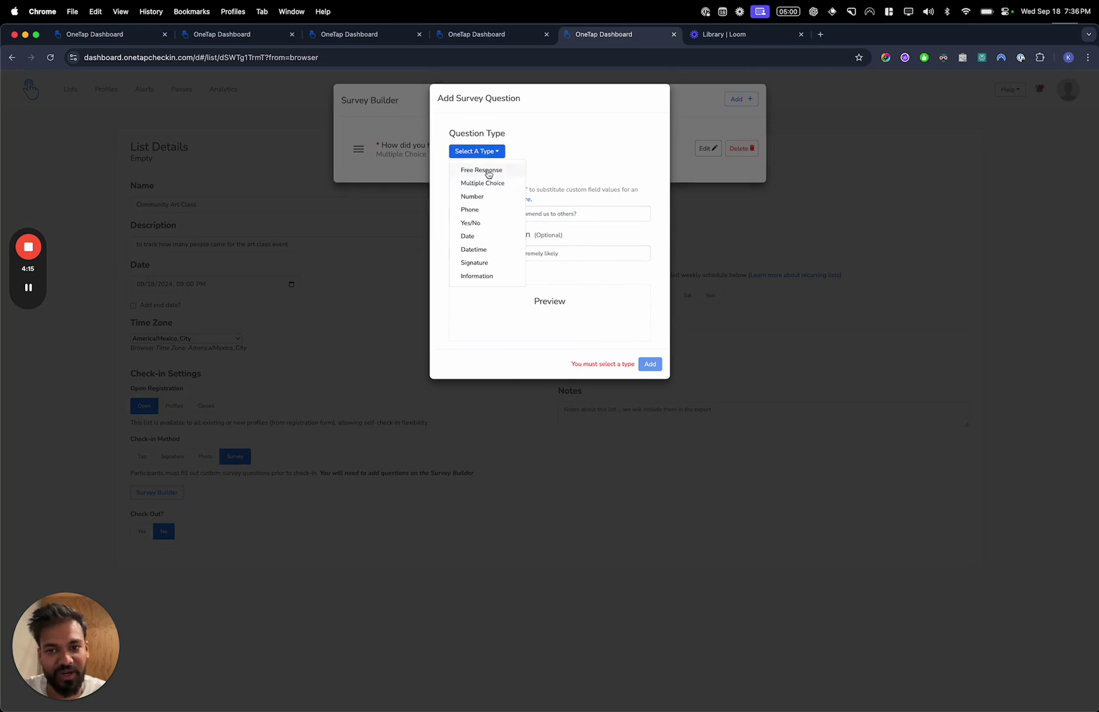
pyautogui.click(487, 170)
pyautogui.click(481, 214)
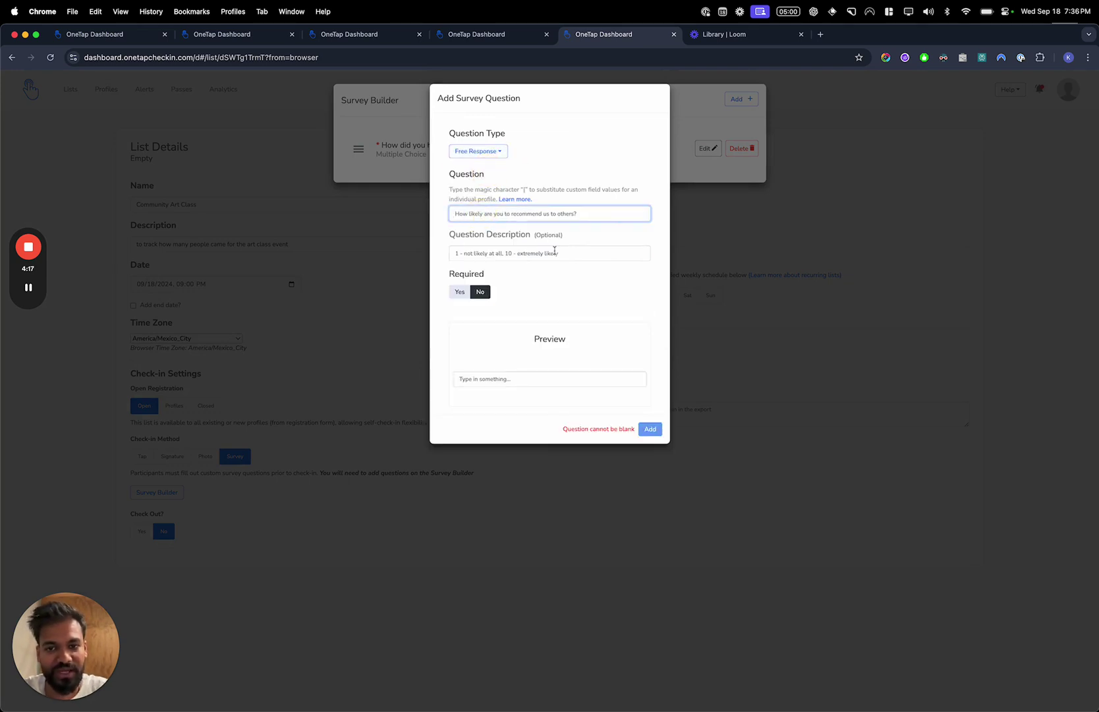
pyautogui.write('what type of')
pyautogui.press('BackSpace')
pyautogui.press('BackSpace')
pyautogui.press('BackSpace')
pyautogui.write('of art do you like?')
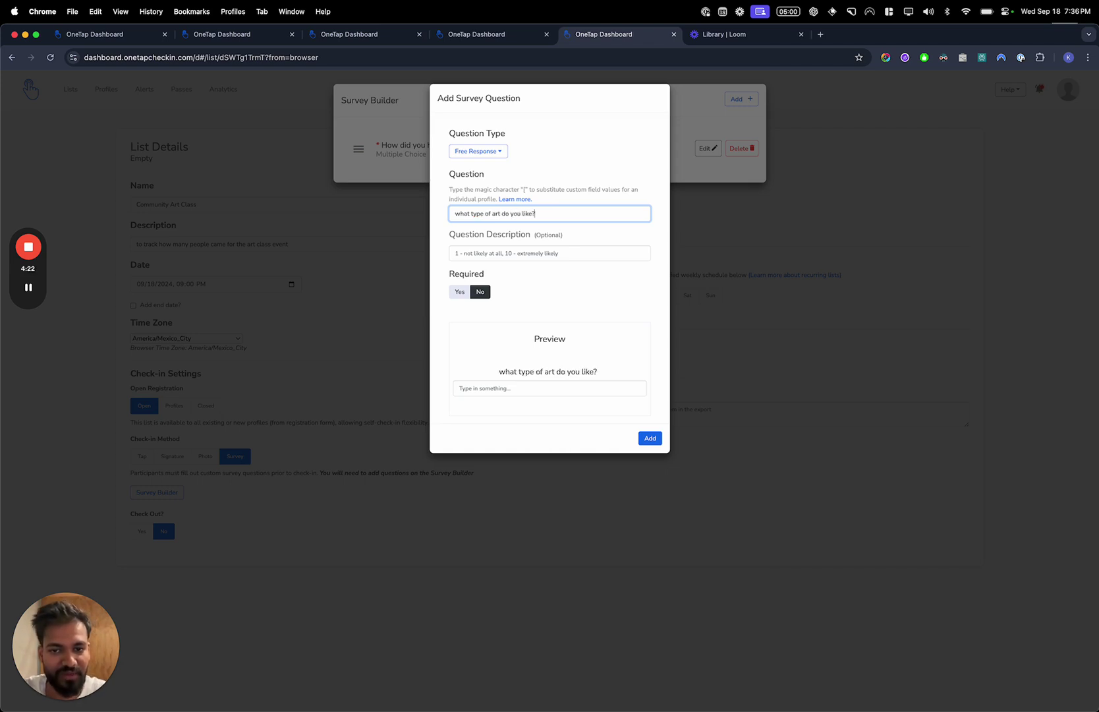
pyautogui.click(649, 439)
# Start a Number question with the text "to assign to you a random group, guess a number between 1-5"
pyautogui.click(738, 99)
pyautogui.click(471, 151)
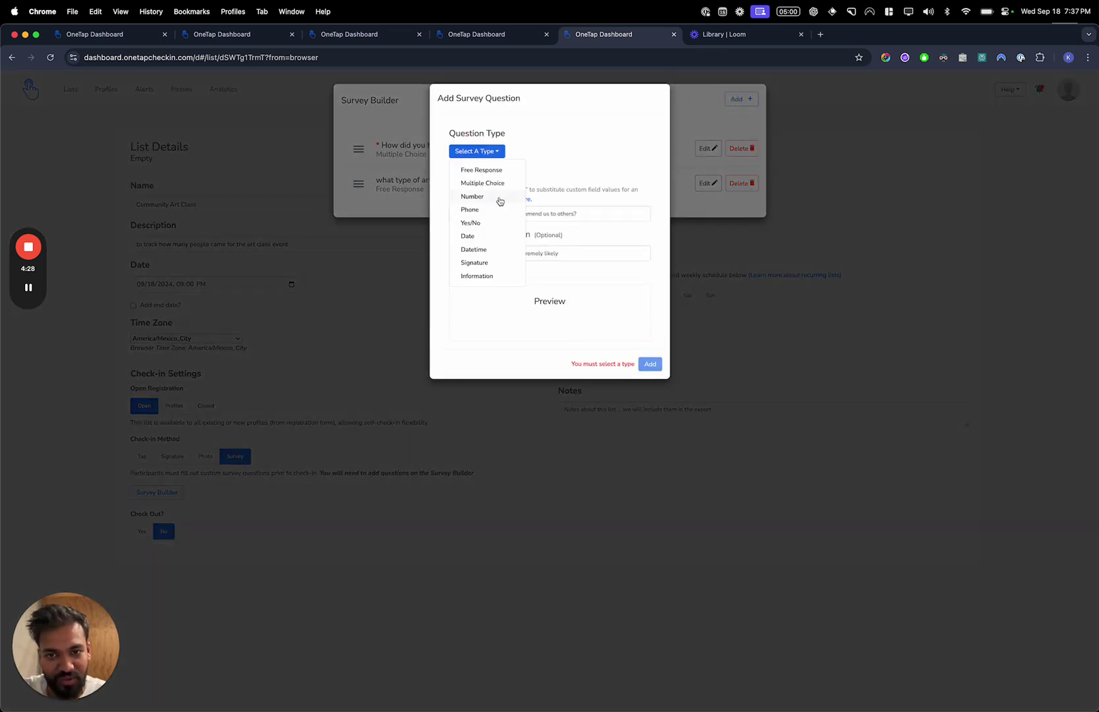
pyautogui.click(498, 196)
pyautogui.click(488, 251)
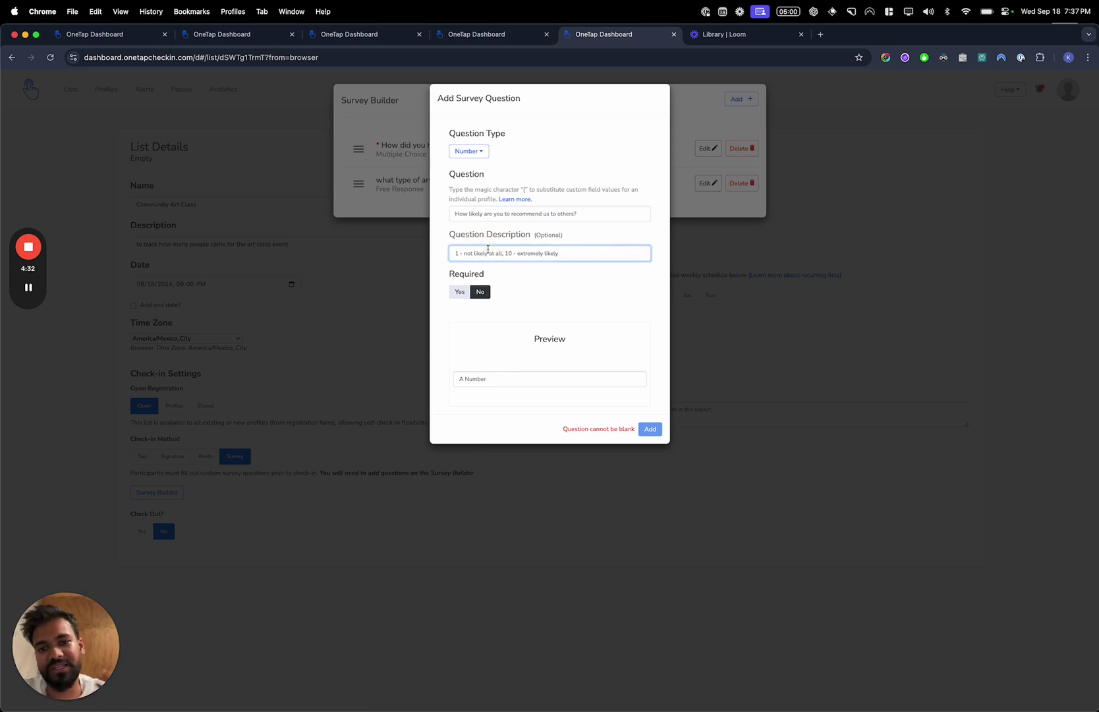
pyautogui.click(516, 212)
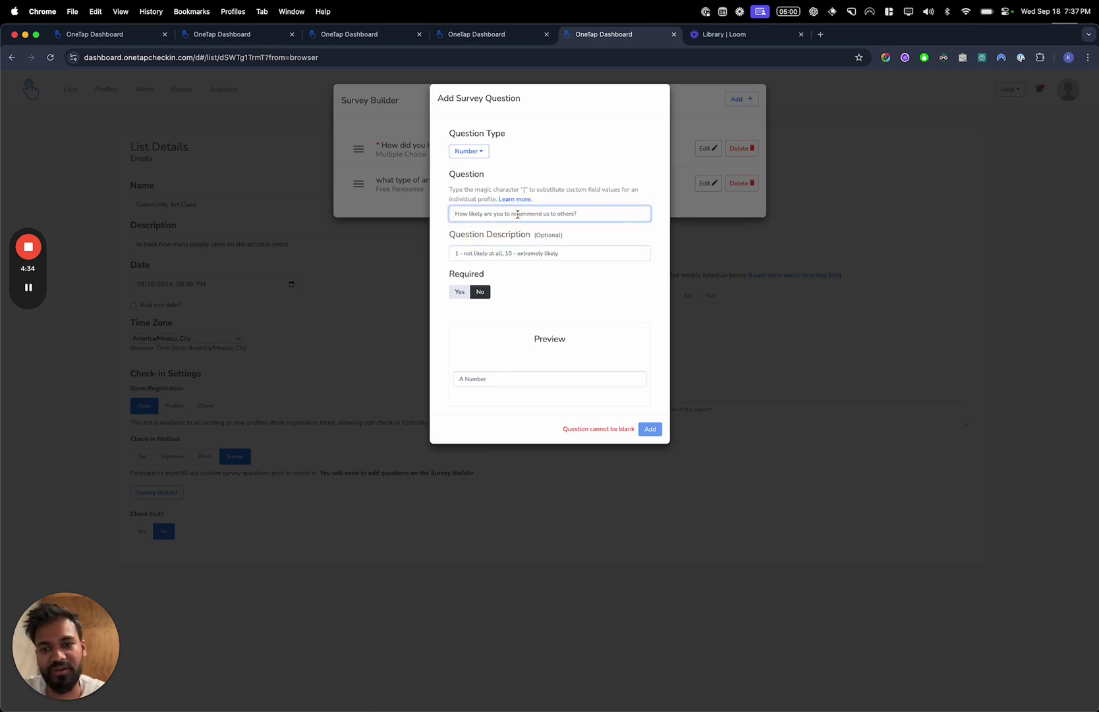
pyautogui.write('to a')
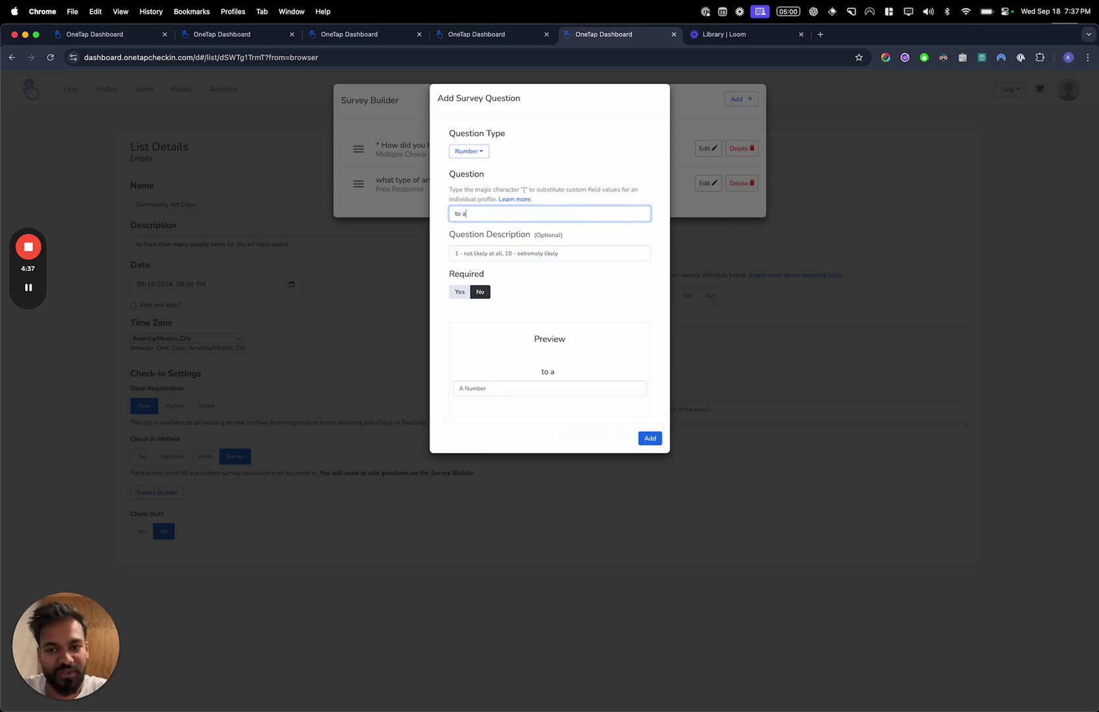
pyautogui.write('ssign to you a ran')
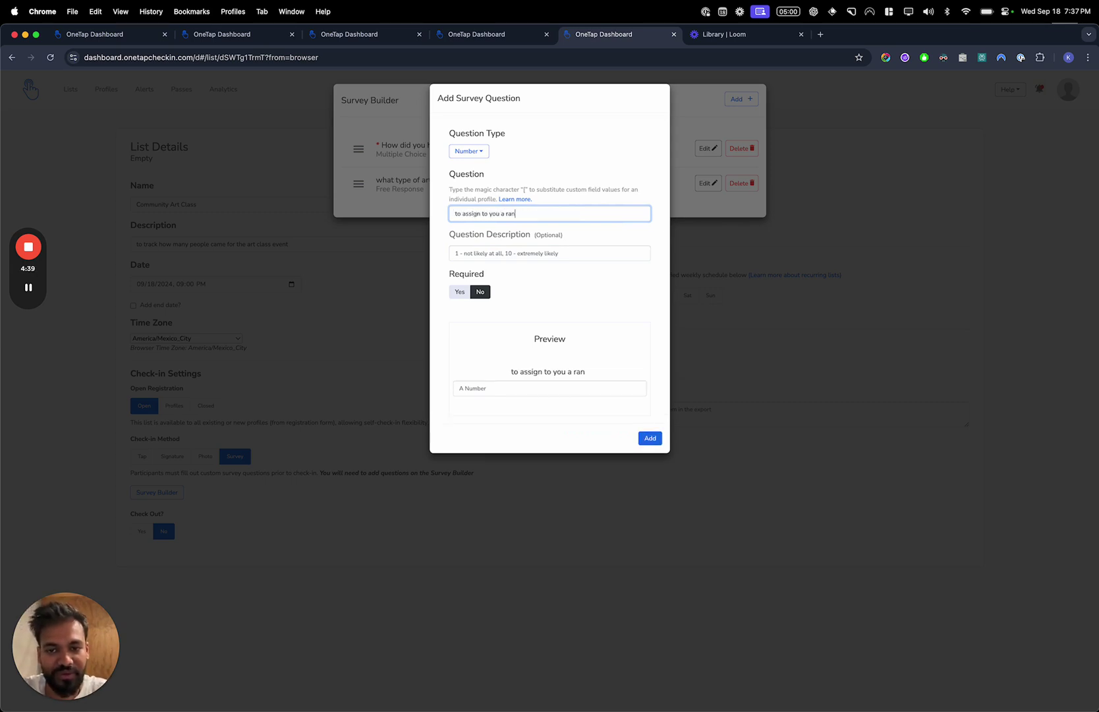
pyautogui.write('dom group, guess a number between ')
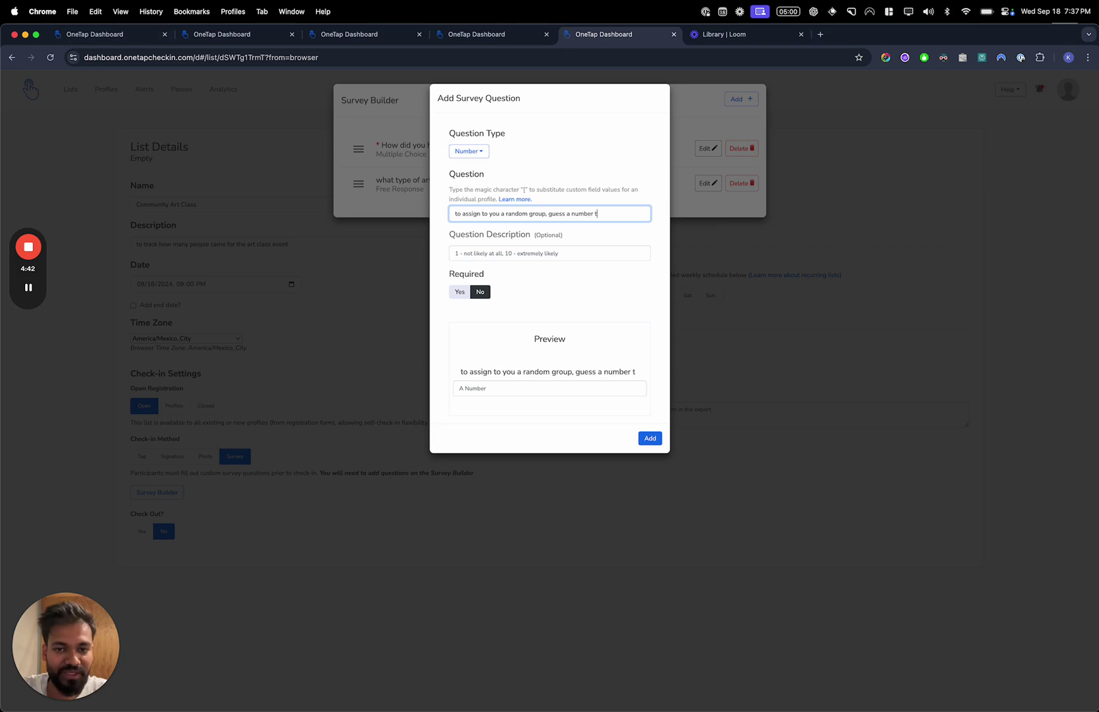
pyautogui.write('1-5')
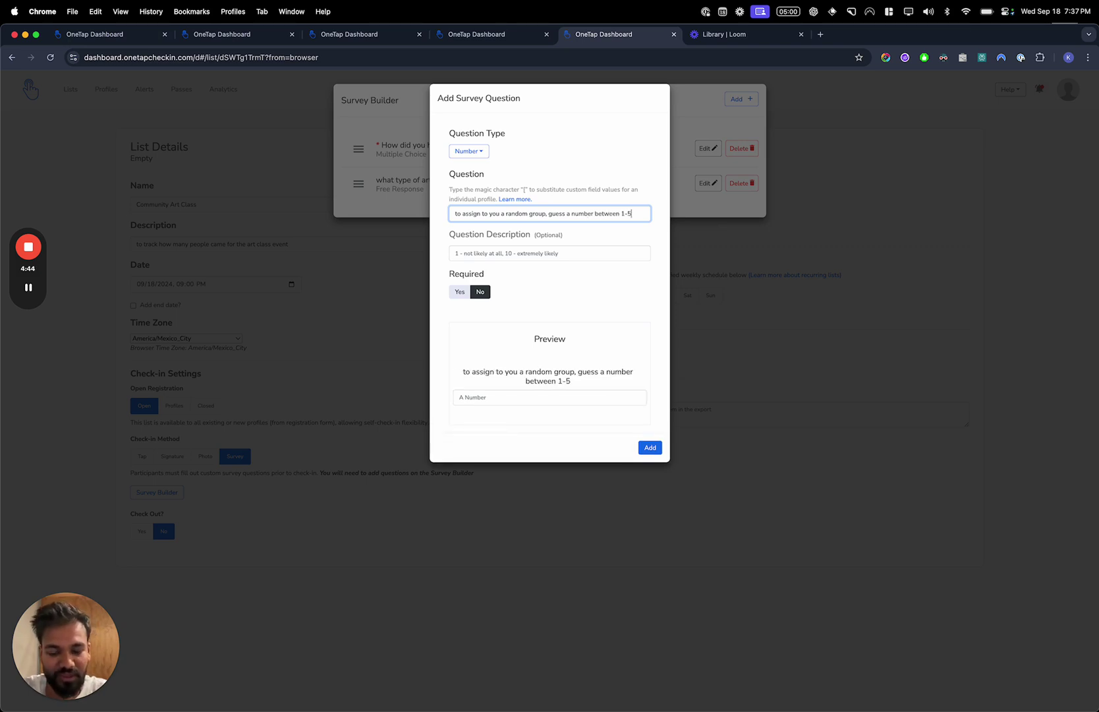
# Shorten the Number question's text to "guess a number"
pyautogui.click(535, 252)
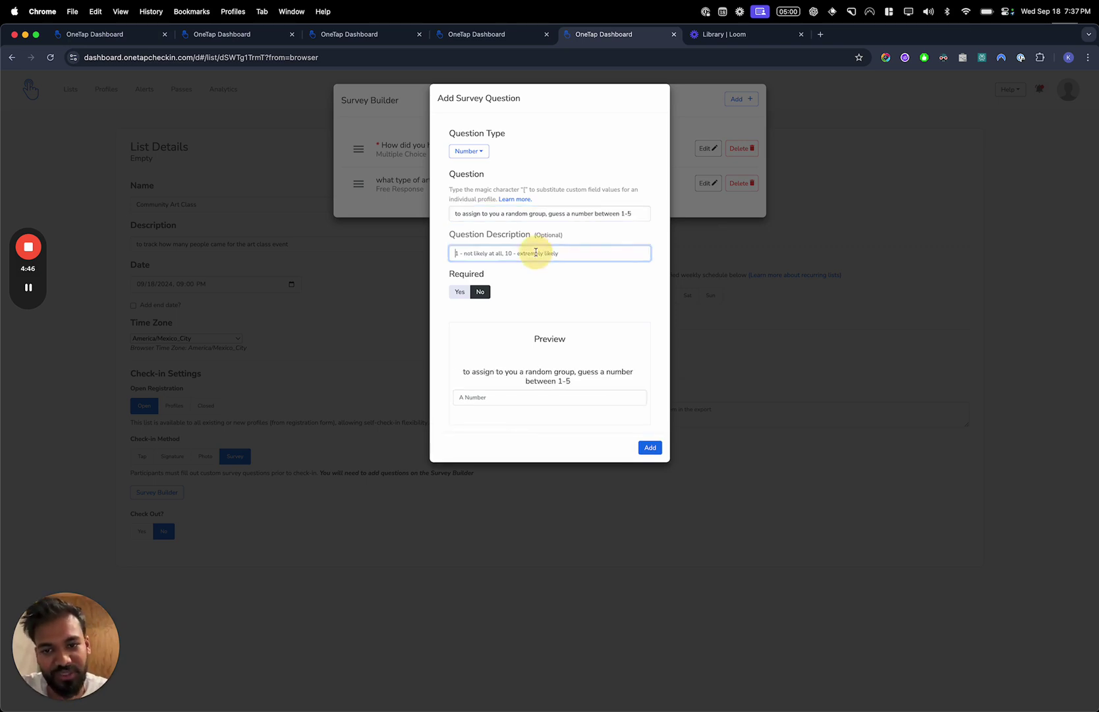
pyautogui.tripleClick(551, 212)
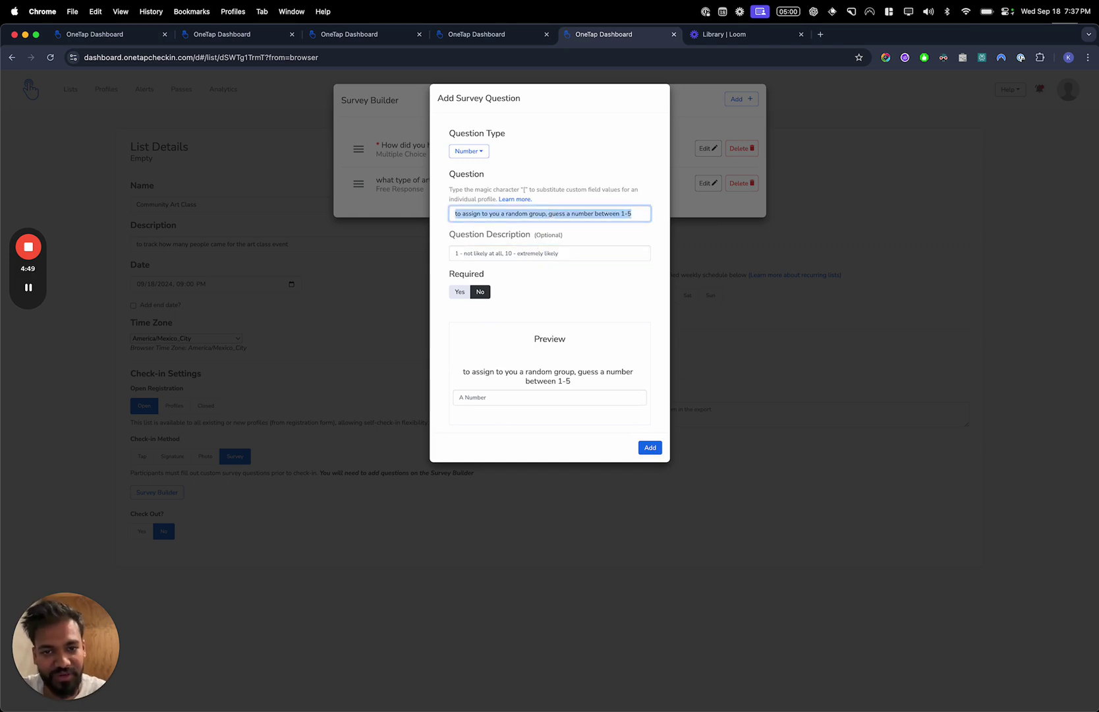
pyautogui.click(631, 214)
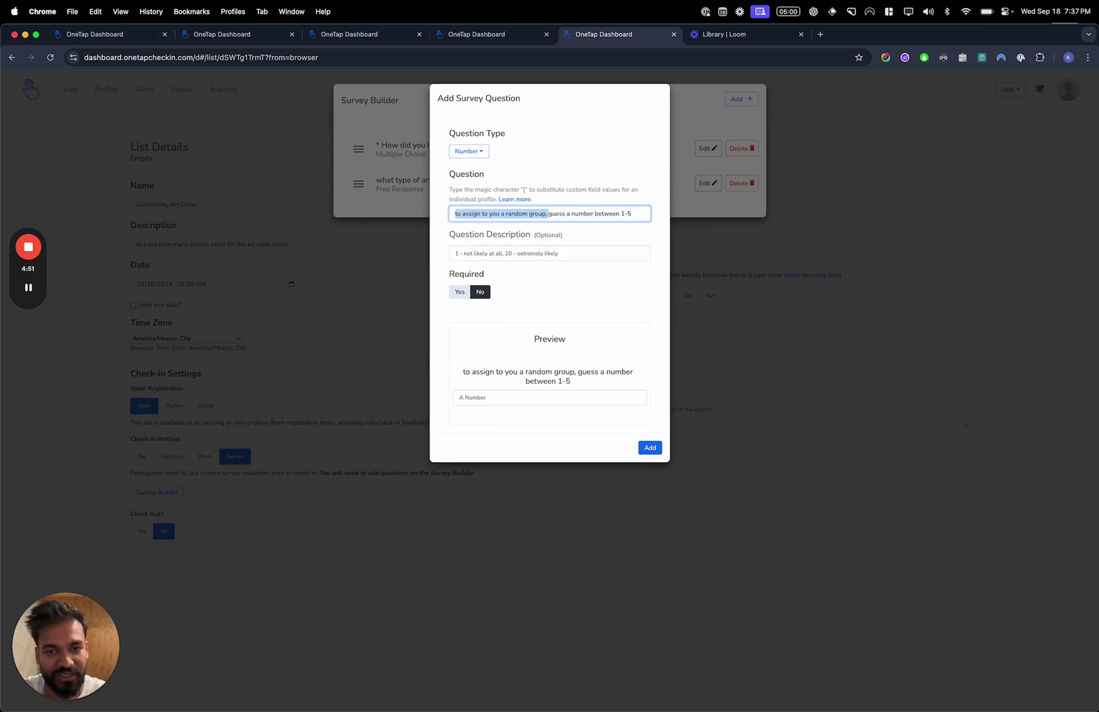
pyautogui.press('super+BackSpace')
pyautogui.hotkey('shift', 'alt', 'Left')
pyautogui.hotkey('shift', 'alt', 'Left')
pyautogui.hotkey('shift', 'alt', 'Left')
pyautogui.hotkey('shift', 'alt', 'Left')
pyautogui.hotkey('shift', 'alt', 'Right')
pyautogui.press('BackSpace')
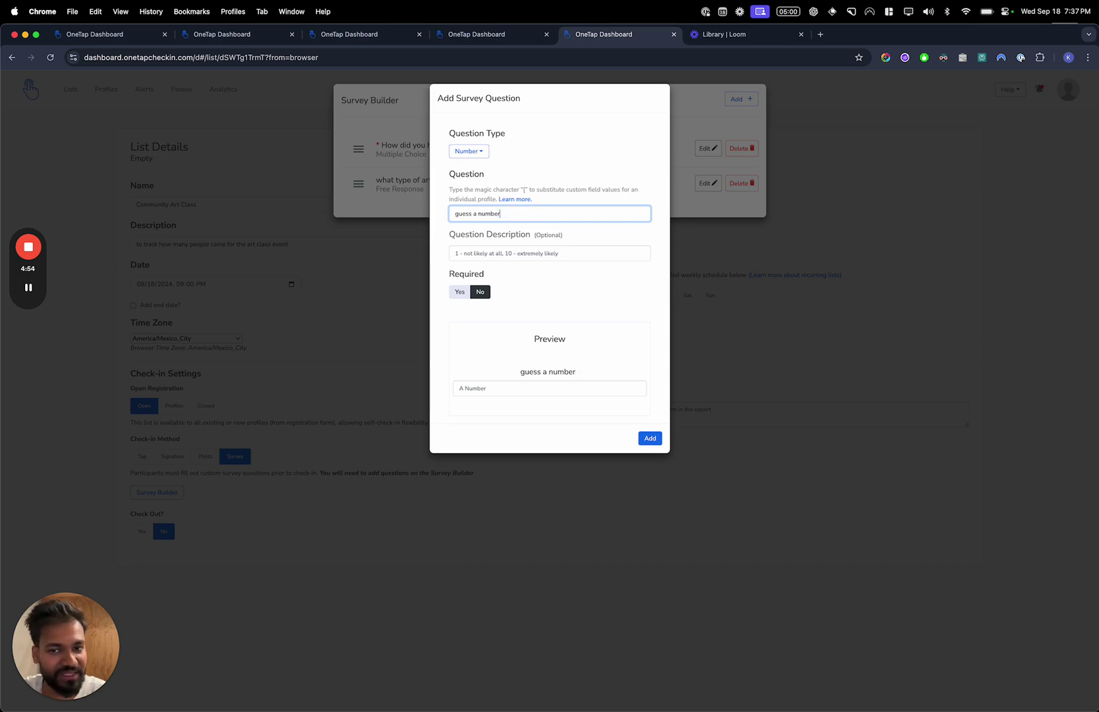
# Enter the Number question's description "to assign to you a random group based on the number you guess"
pyautogui.click(545, 253)
pyautogui.write('to assign to you a random group,')
pyautogui.write('we')
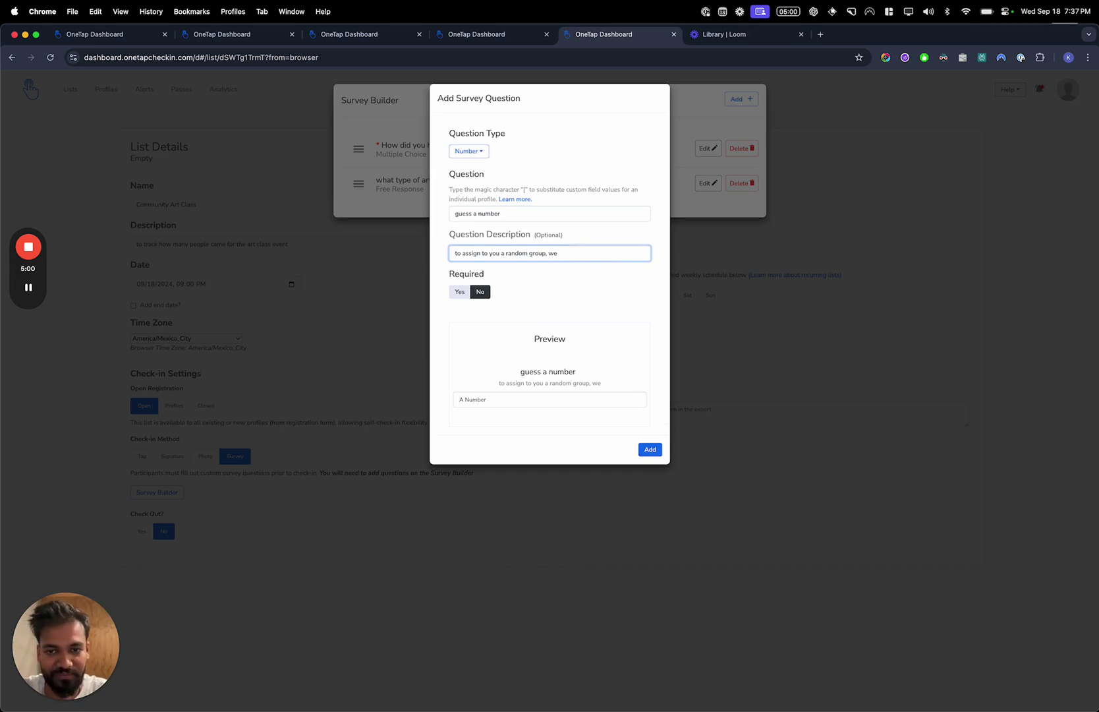
pyautogui.press('BackSpace')
pyautogui.press('BackSpace')
pyautogui.press('BackSpace')
pyautogui.press('BackSpace')
pyautogui.press('BackSpace')
pyautogui.press('BackSpace')
pyautogui.write('base d')
pyautogui.press('BackSpace')
pyautogui.press('BackSpace')
pyautogui.write('d on the number you guess')
pyautogui.click(528, 216)
pyautogui.press('super+Left')
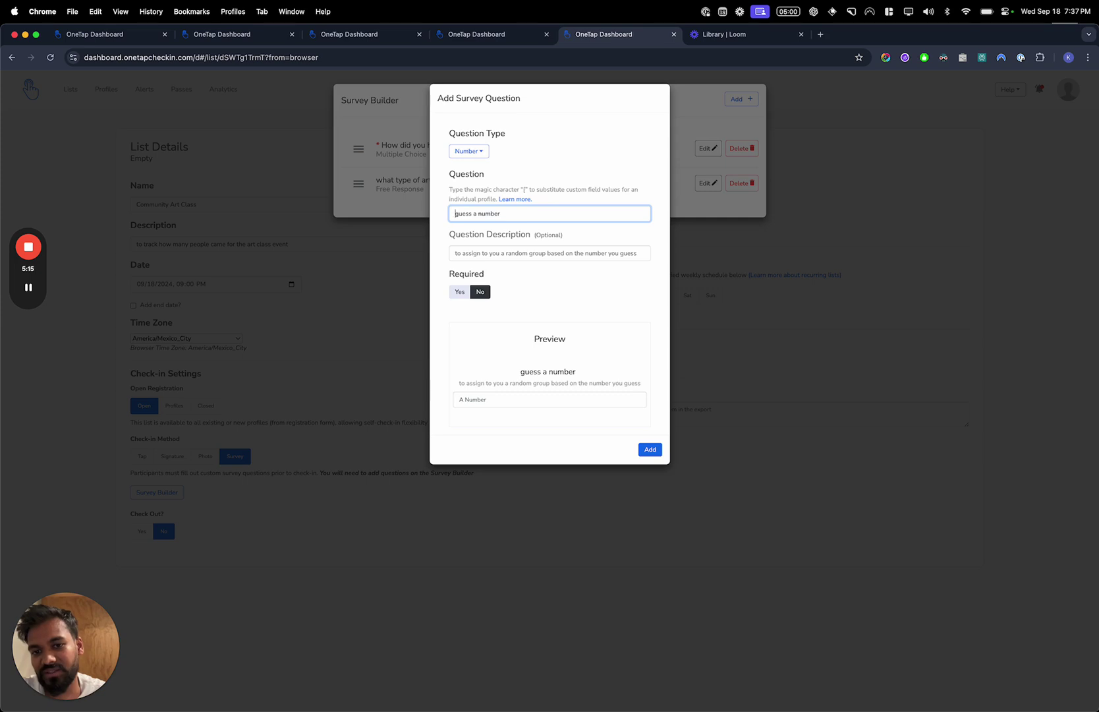
# Replace the Number question's description with "for raffle prizes, guess any number less than 50"
pyautogui.click(510, 255)
pyautogui.press('shift+super+Right')
pyautogui.press('super+a')
pyautogui.write('fo')
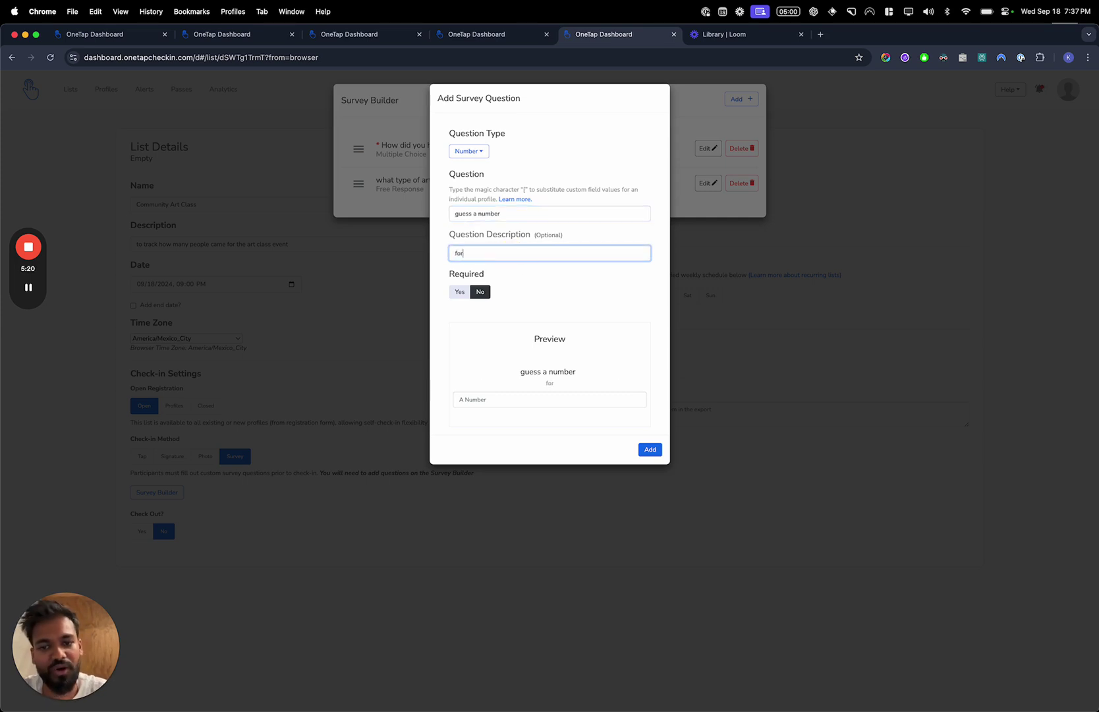
pyautogui.write('r raffle prize')
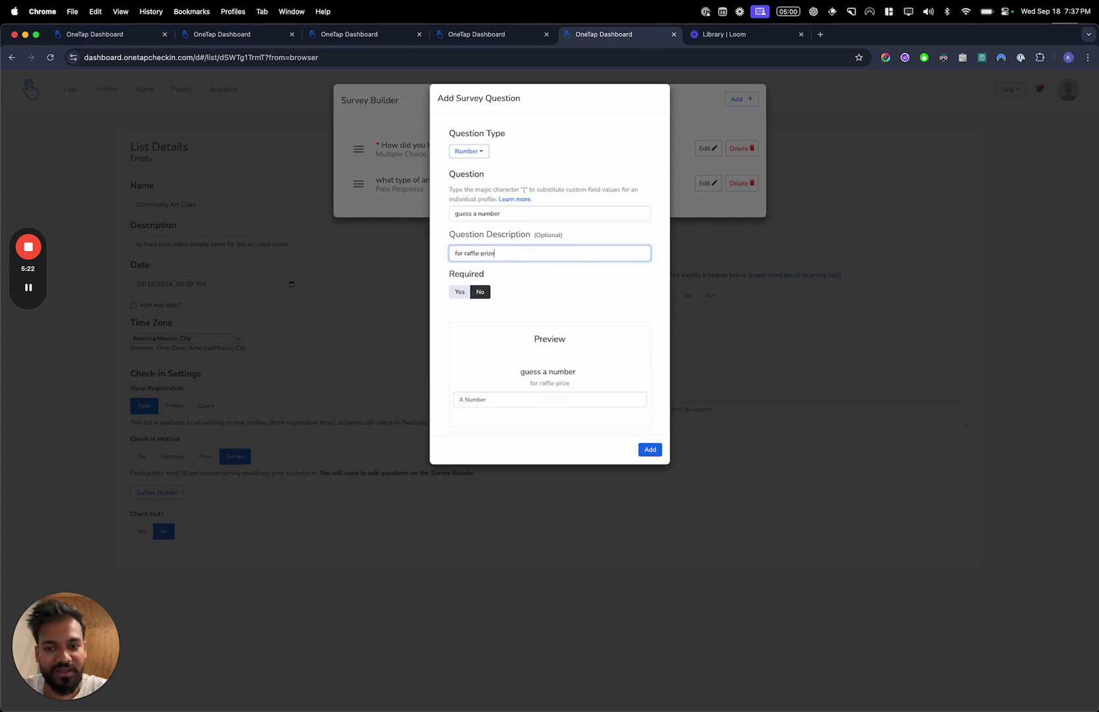
pyautogui.write('s, j')
pyautogui.press('BackSpace')
pyautogui.write('guess any number ')
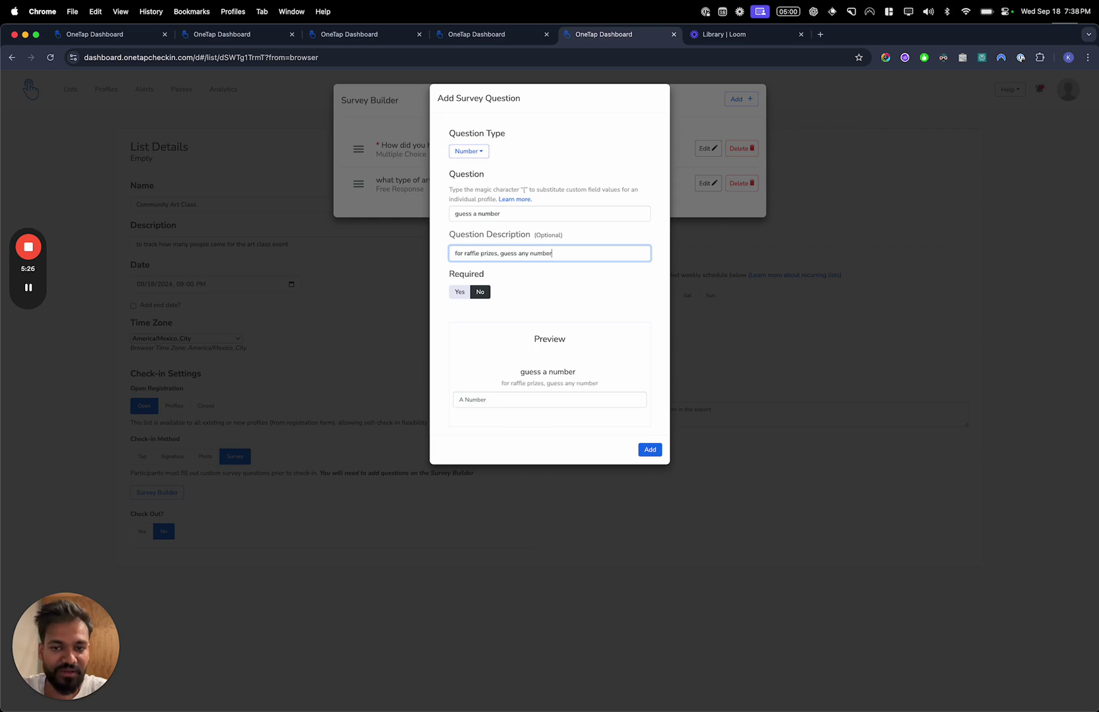
pyautogui.write('less than 50')
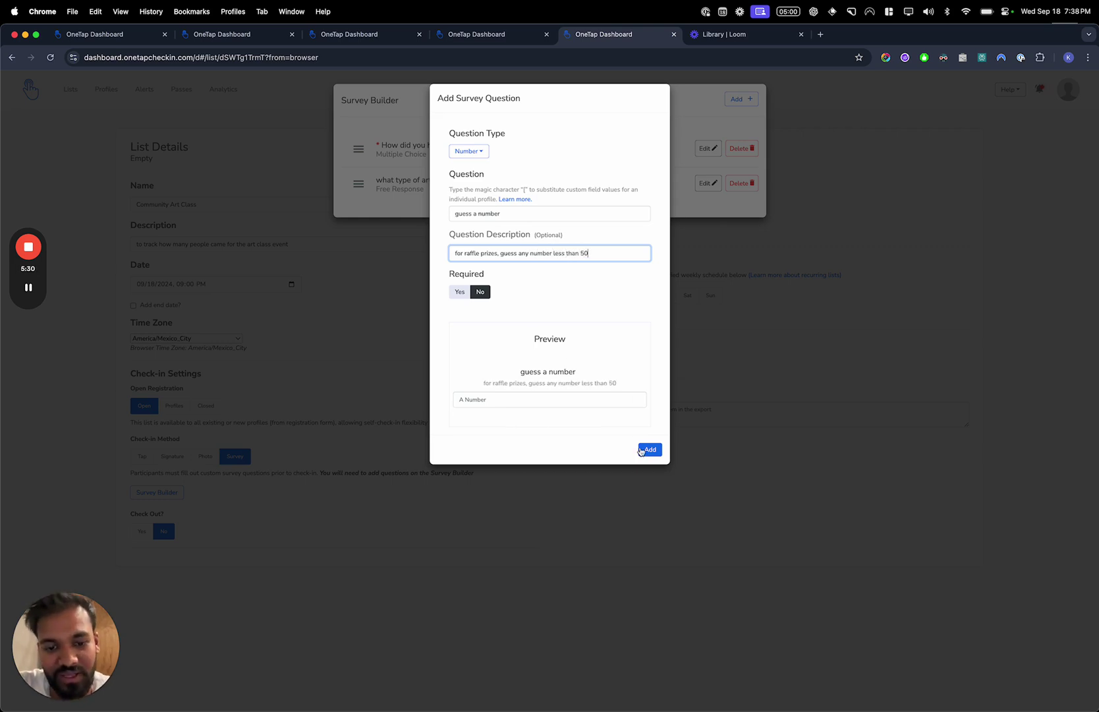
# Make the "guess a number" question required and add it to the survey
pyautogui.click(460, 291)
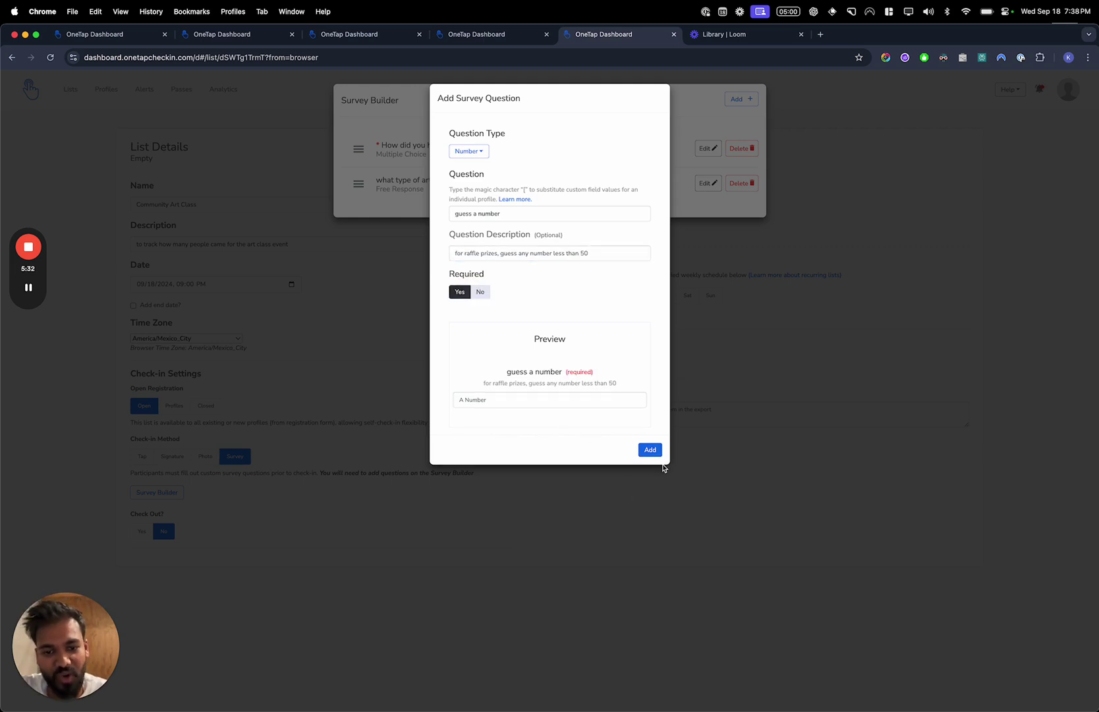
pyautogui.click(650, 450)
# Start a new survey question of the Phone type
pyautogui.click(736, 99)
pyautogui.click(489, 151)
pyautogui.click(493, 210)
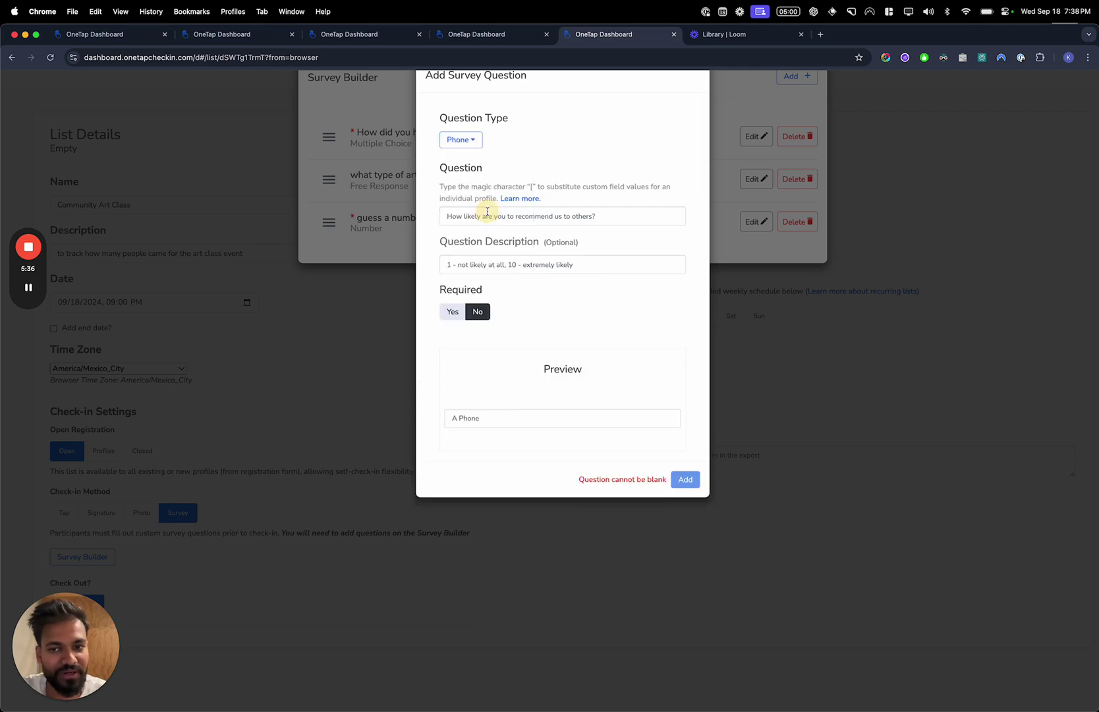
pyautogui.click(491, 217)
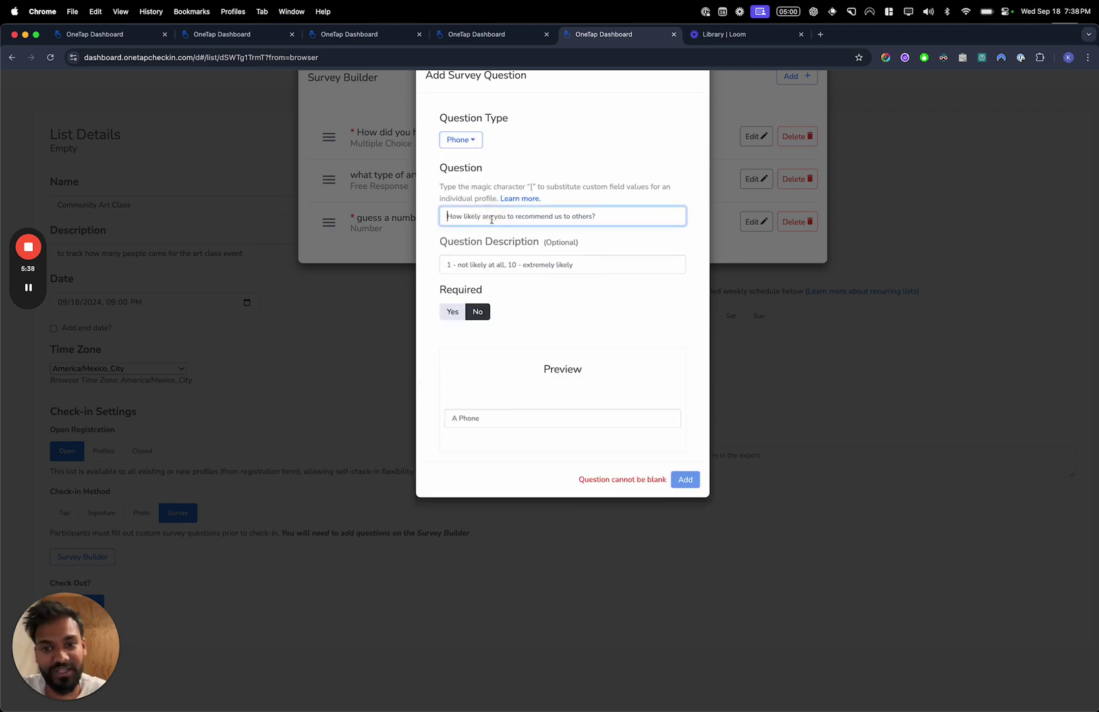
pyautogui.write('what is')
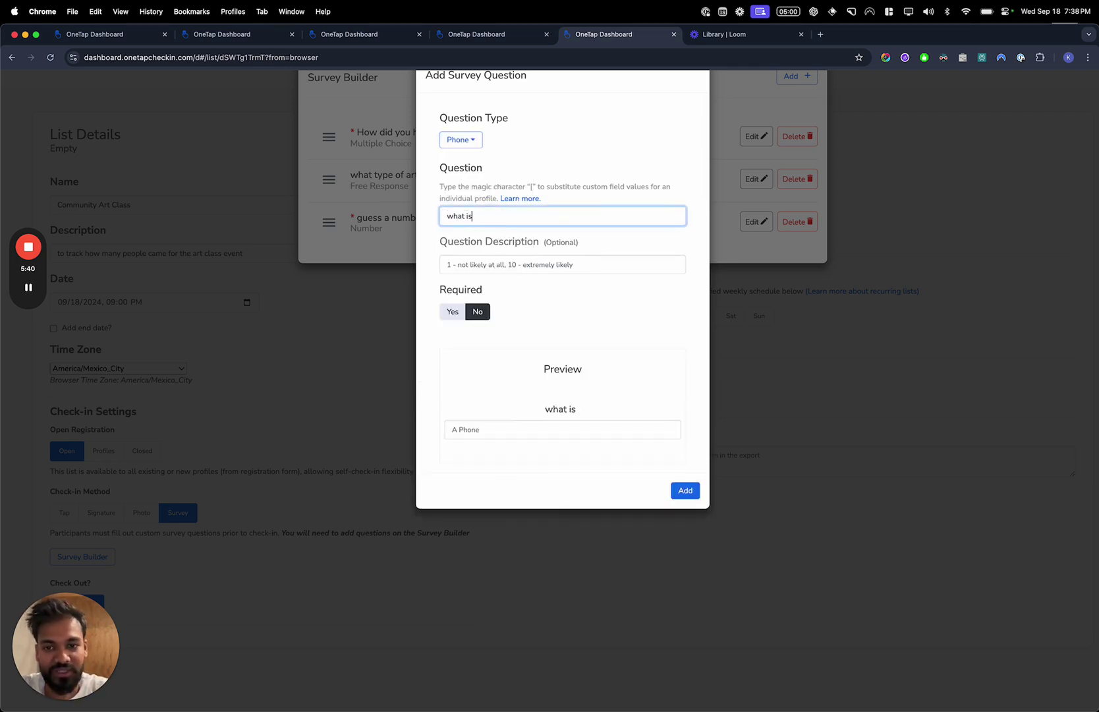
pyautogui.write(' good phone number for')
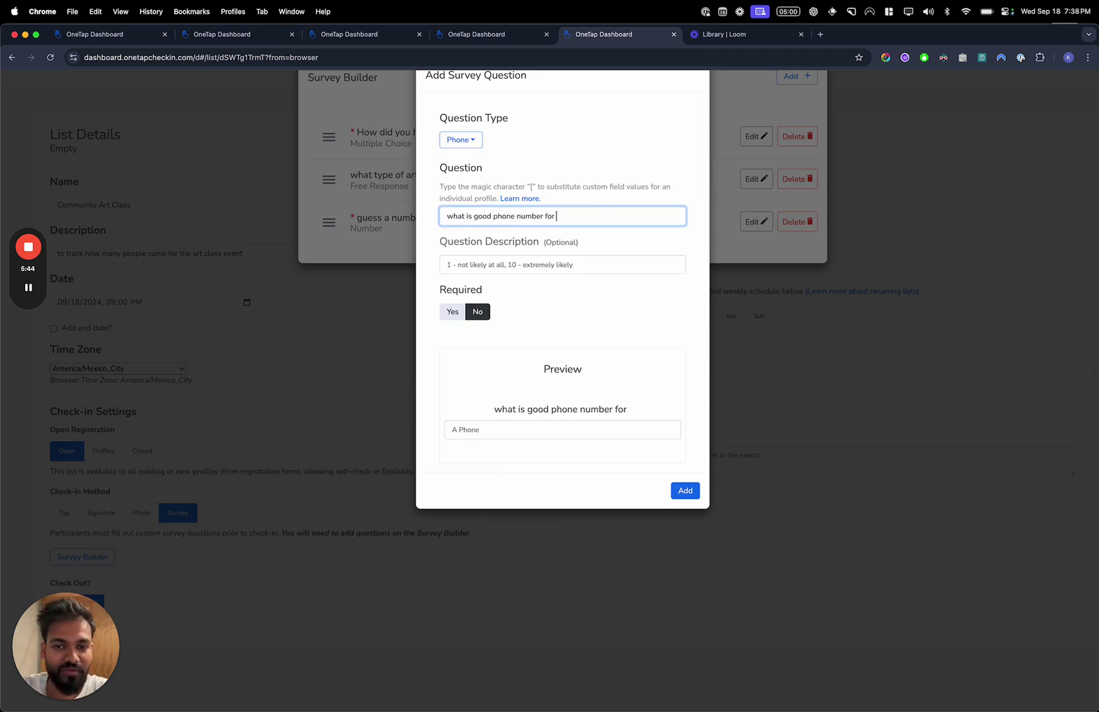
pyautogui.press('super+a')
pyautogui.press('BackSpace')
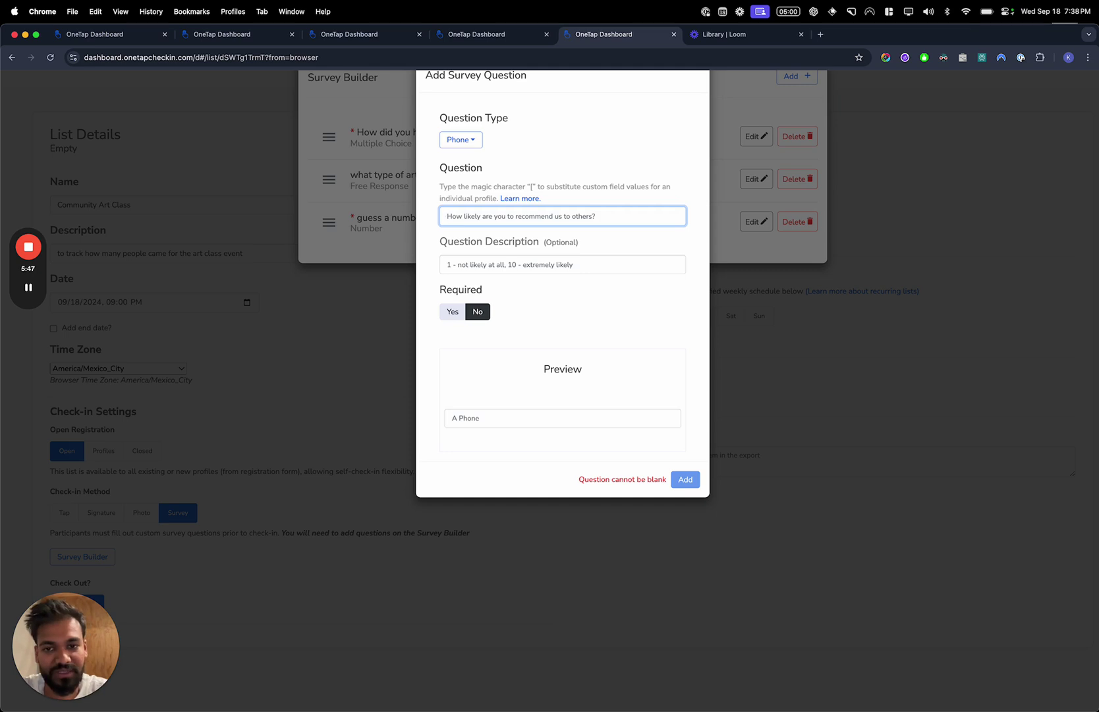
# Enter "your cell phone number" as the Phone question's text
pyautogui.write('your po')
pyautogui.press('BackSpace')
pyautogui.write('hone')
pyautogui.click(468, 215)
pyautogui.write('cell')
pyautogui.click(501, 215)
pyautogui.write('number')
# Enter the description "if you wish to hear about future events" and add the Phone question to the survey as not required
pyautogui.press('Tab')
pyautogui.write('if yu')
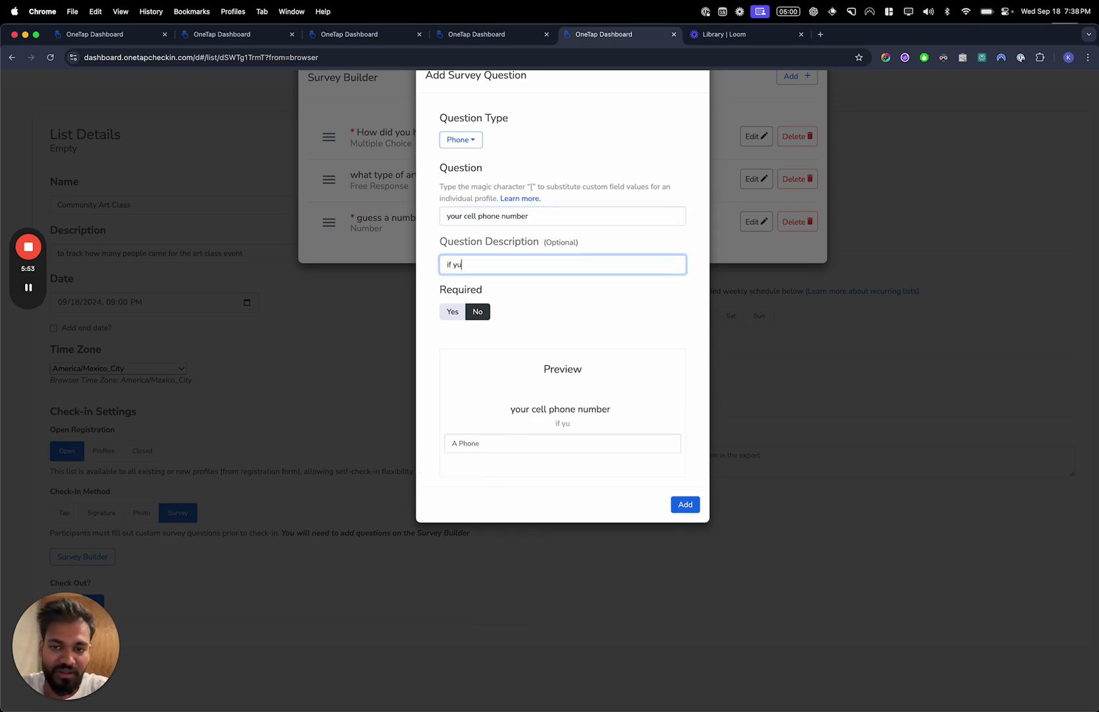
pyautogui.press('BackSpace')
pyautogui.write('ou wish to hea')
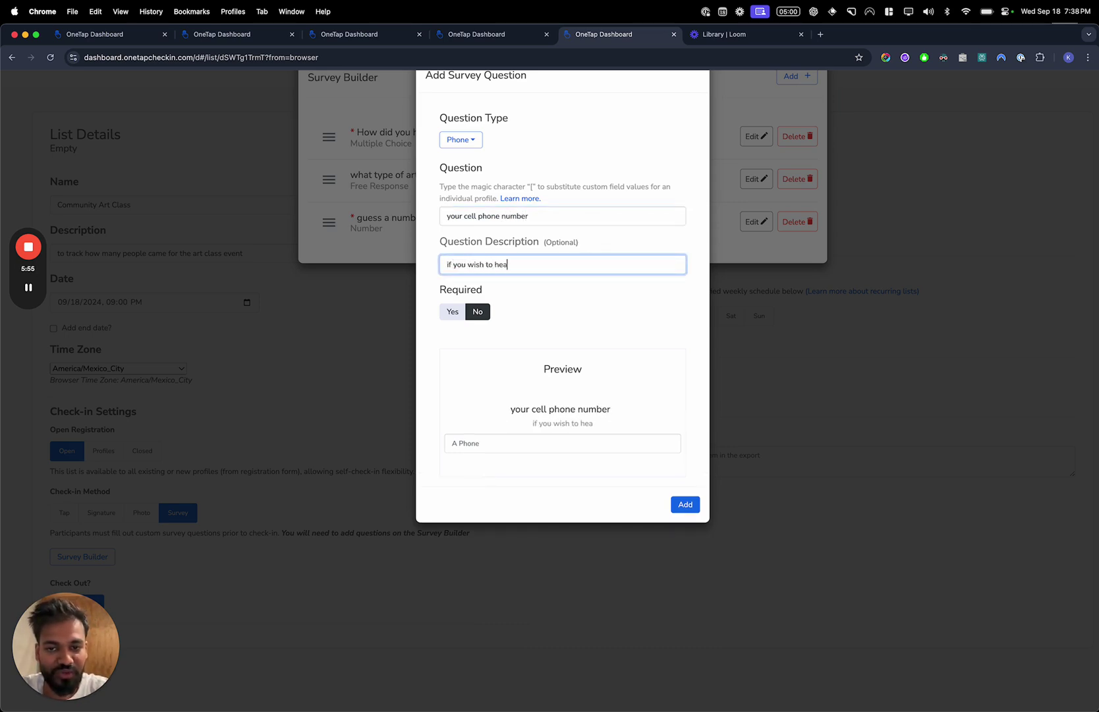
pyautogui.write('r about future events')
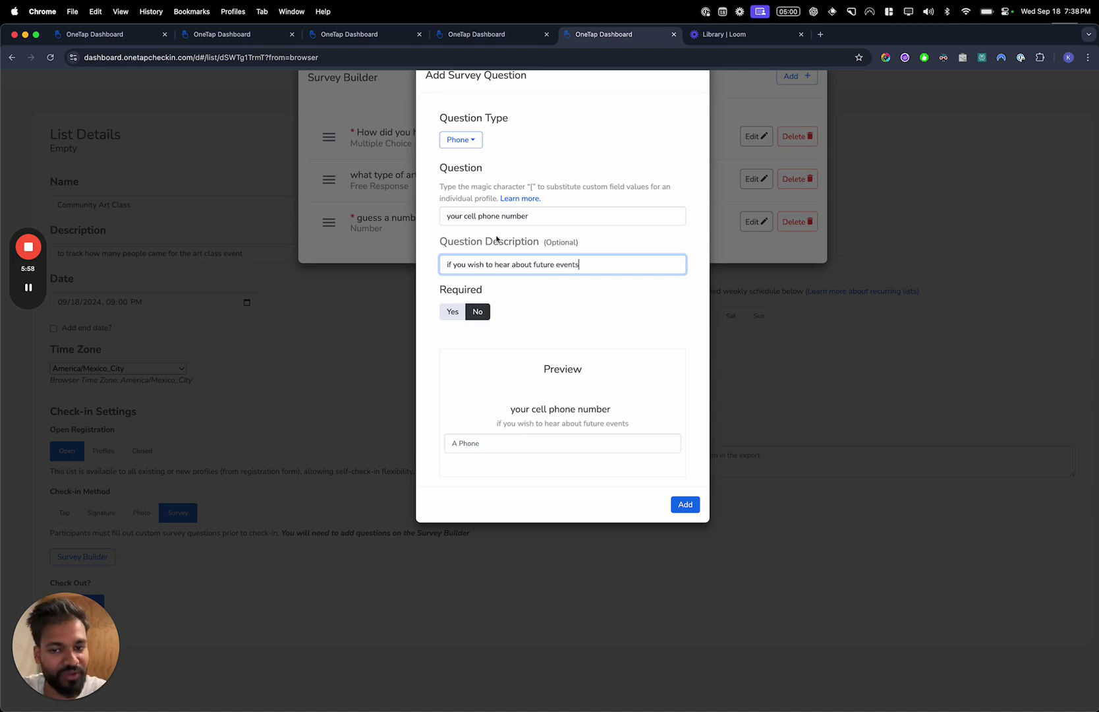
pyautogui.click(453, 311)
pyautogui.click(478, 311)
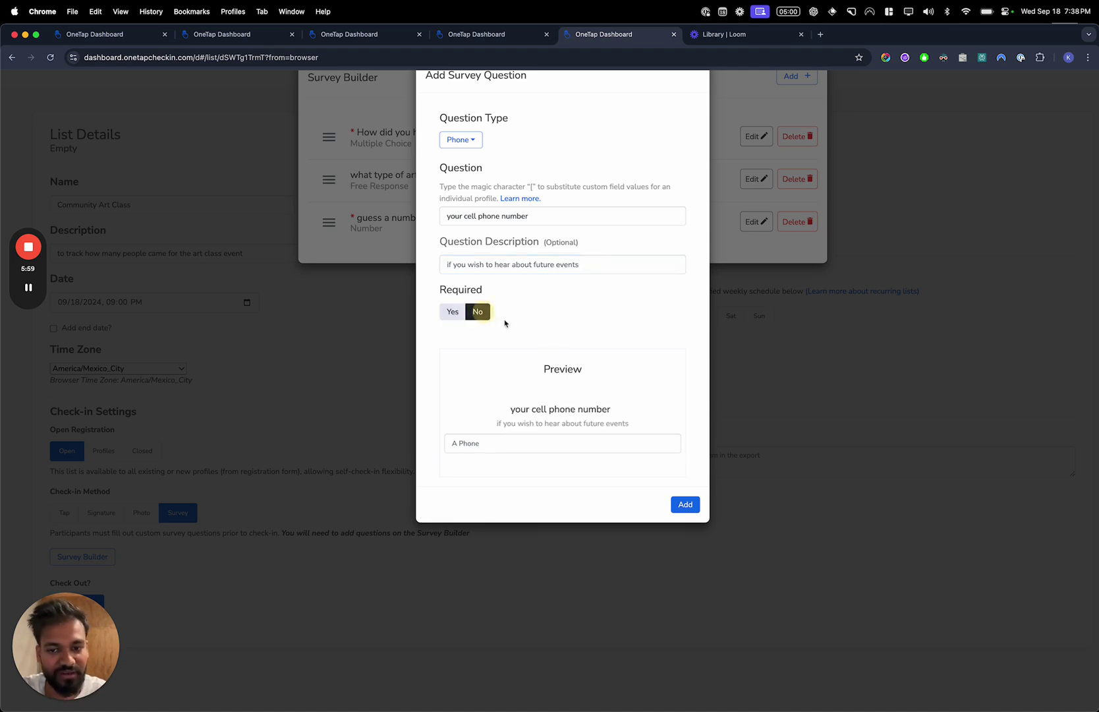
pyautogui.click(678, 506)
# Start a new survey question of the Yes/No type
pyautogui.click(791, 78)
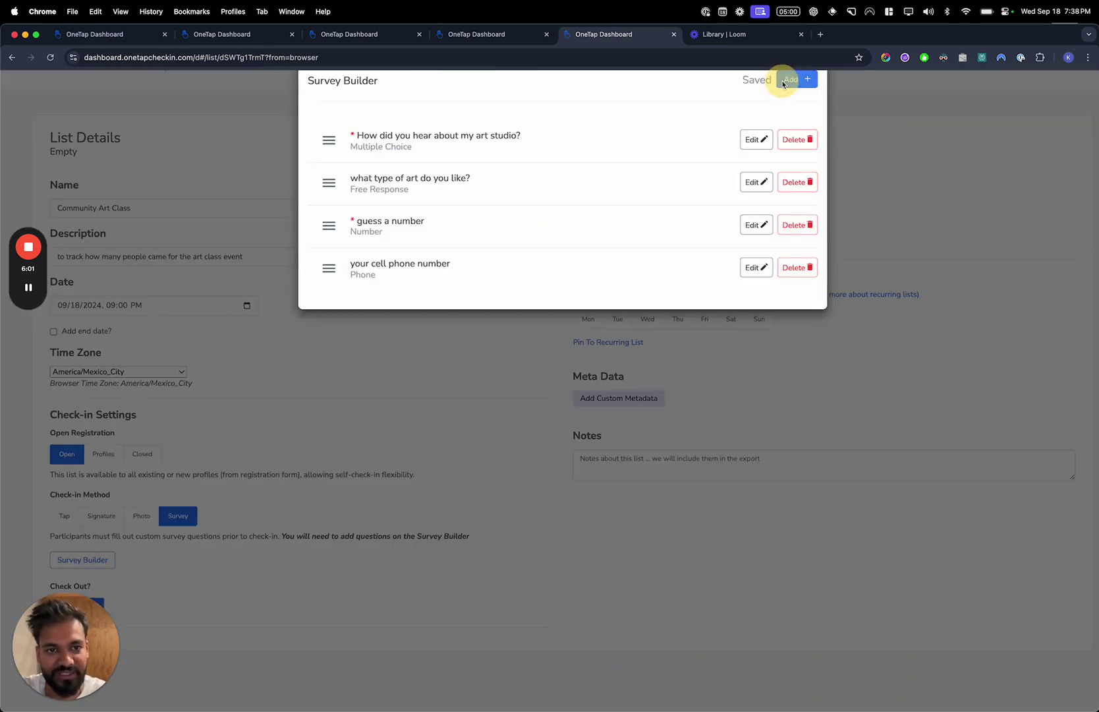
pyautogui.click(489, 144)
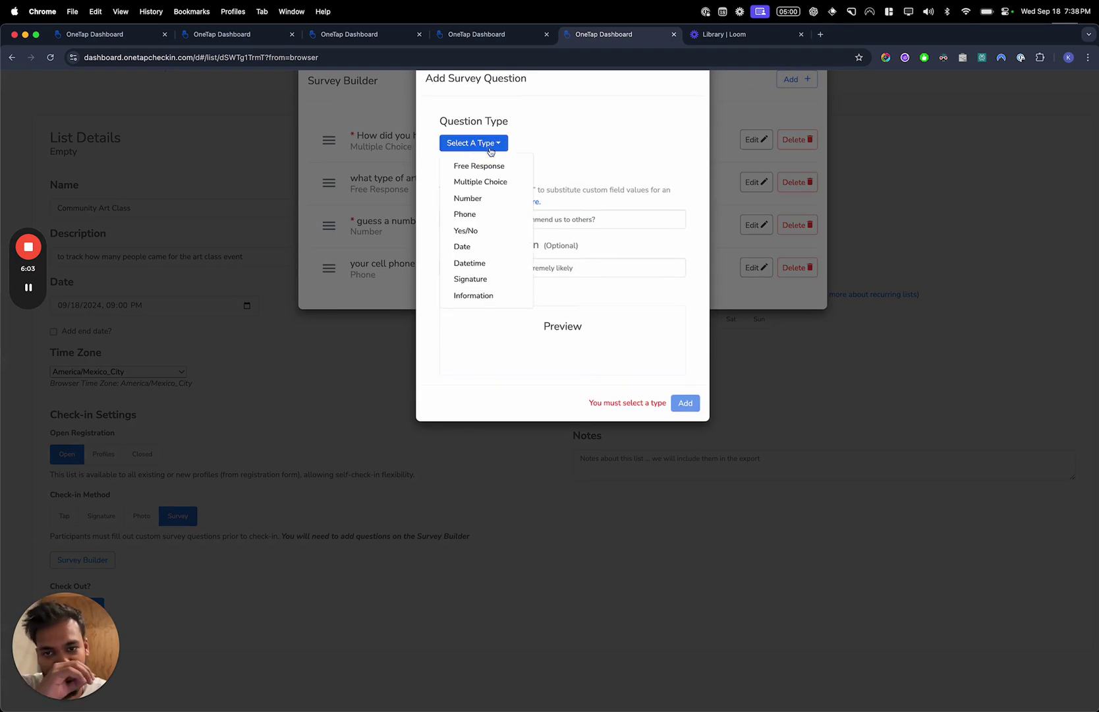
pyautogui.click(498, 226)
pyautogui.click(498, 223)
# Enter "have you painted before?" as the Yes/No question's text and add the question to the survey
pyautogui.write('have ')
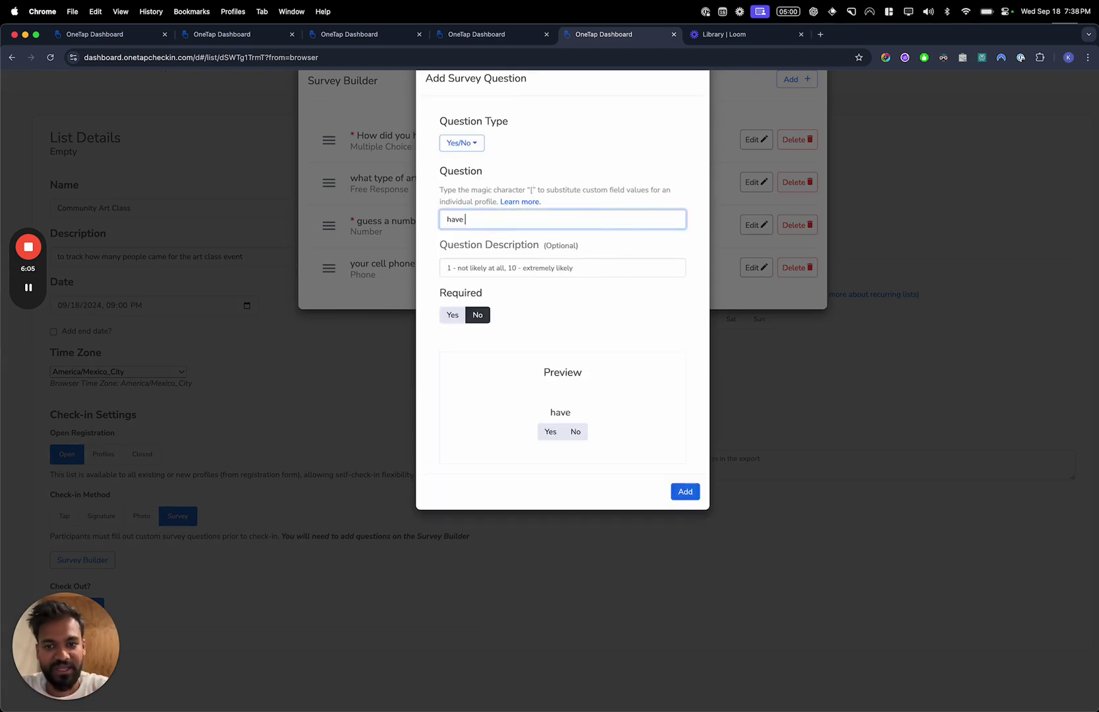
pyautogui.write('you pain')
pyautogui.press('BackSpace')
pyautogui.press('BackSpace')
pyautogui.press('BackSpace')
pyautogui.press('BackSpace')
pyautogui.write('pa')
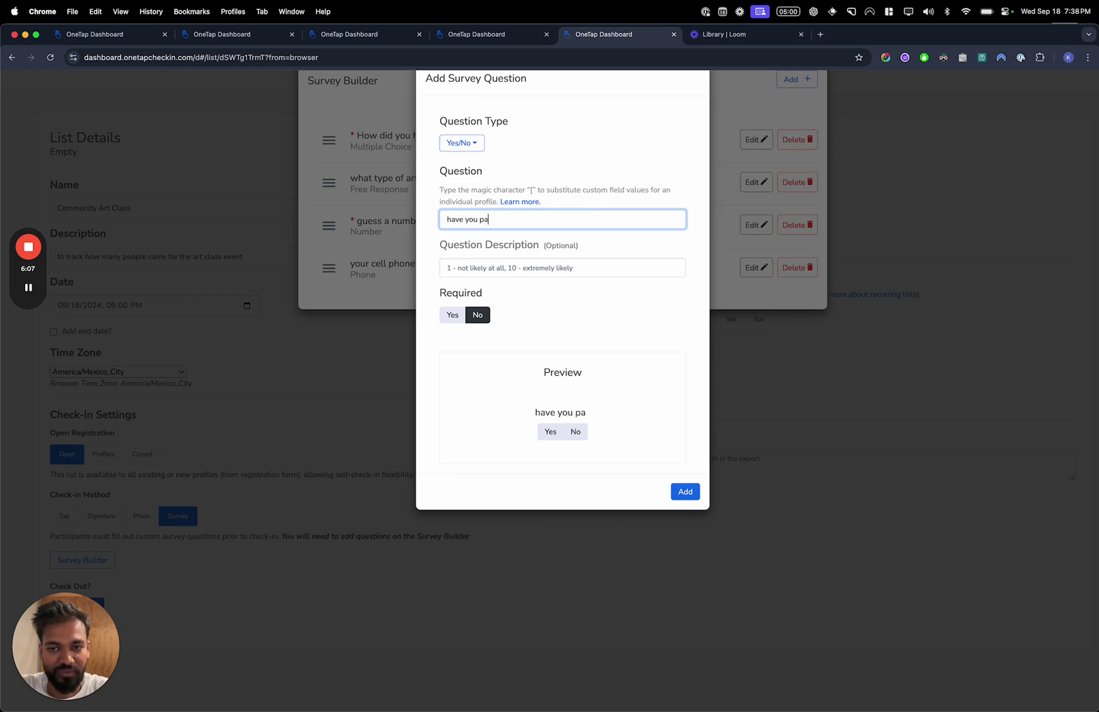
pyautogui.write('inted before?')
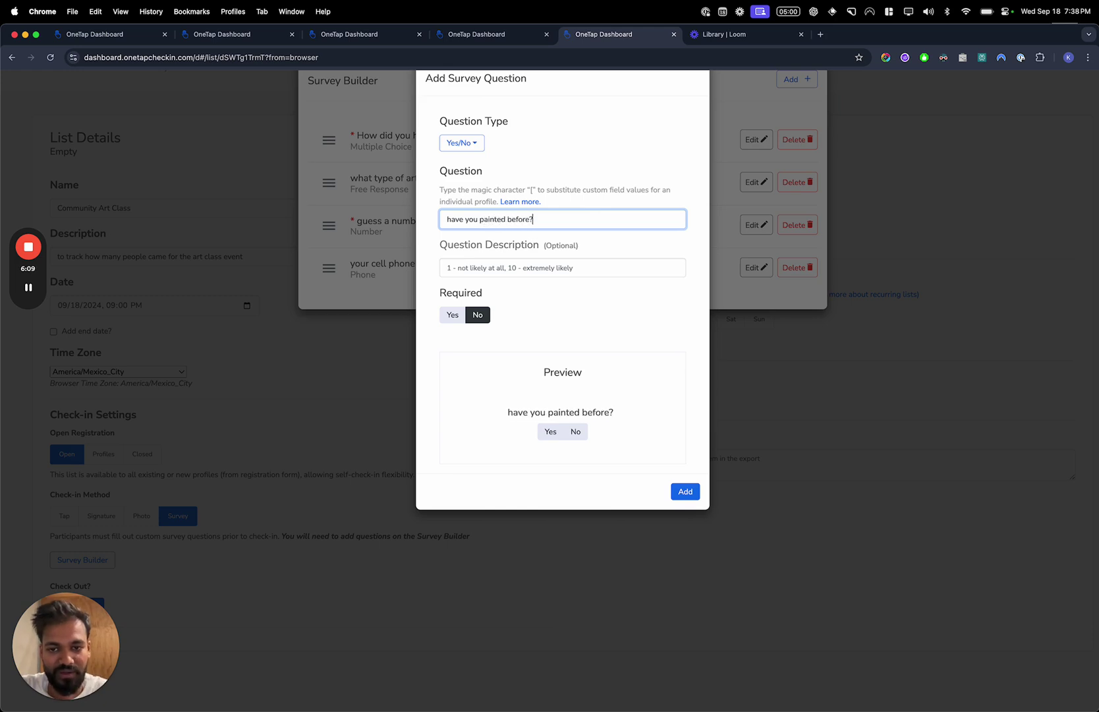
pyautogui.click(522, 271)
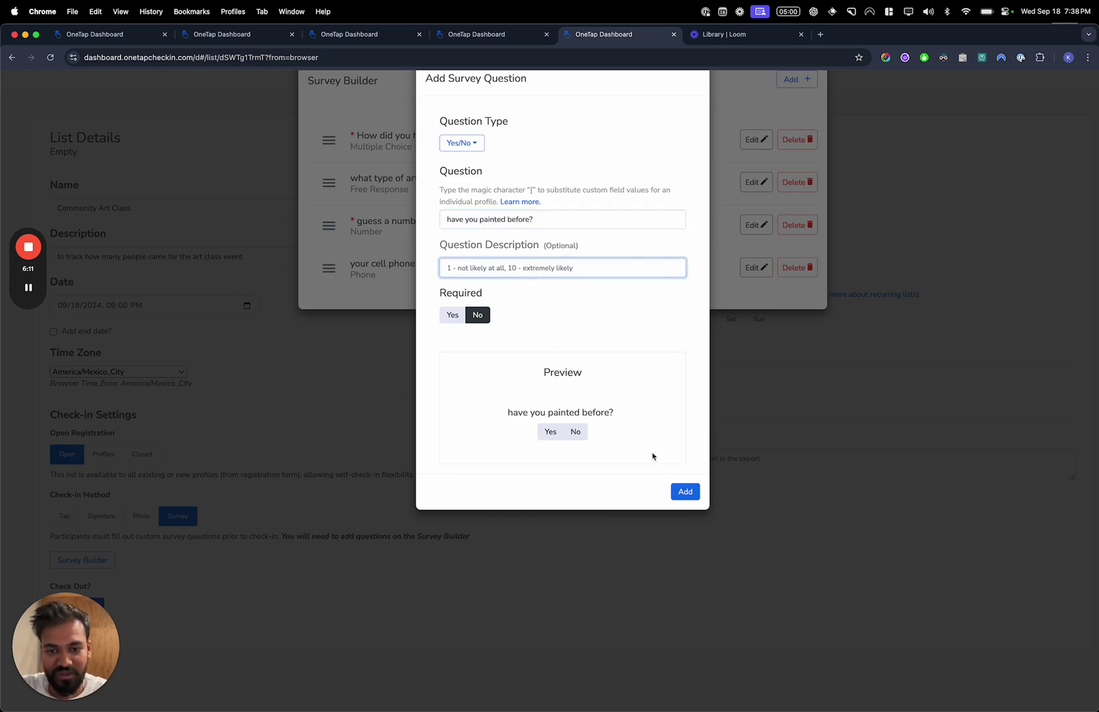
pyautogui.click(687, 492)
# Give the "have you painted before?" question the description "does not have to be anything professional it can be hobby" and save it
pyautogui.click(797, 80)
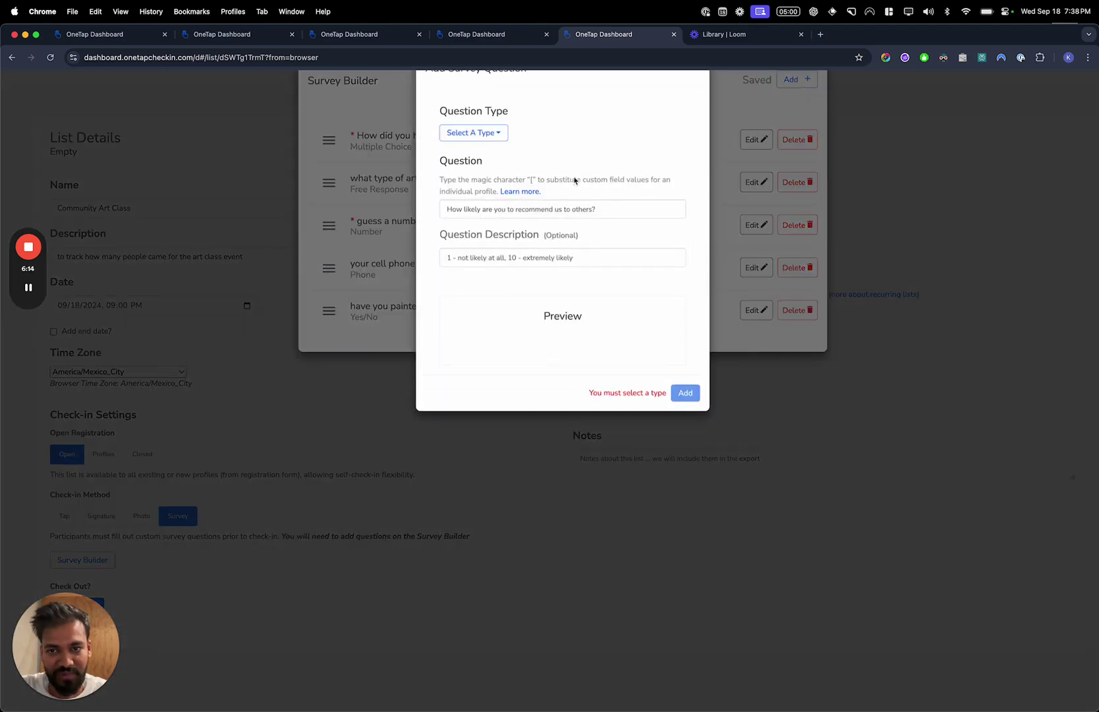
pyautogui.click(729, 320)
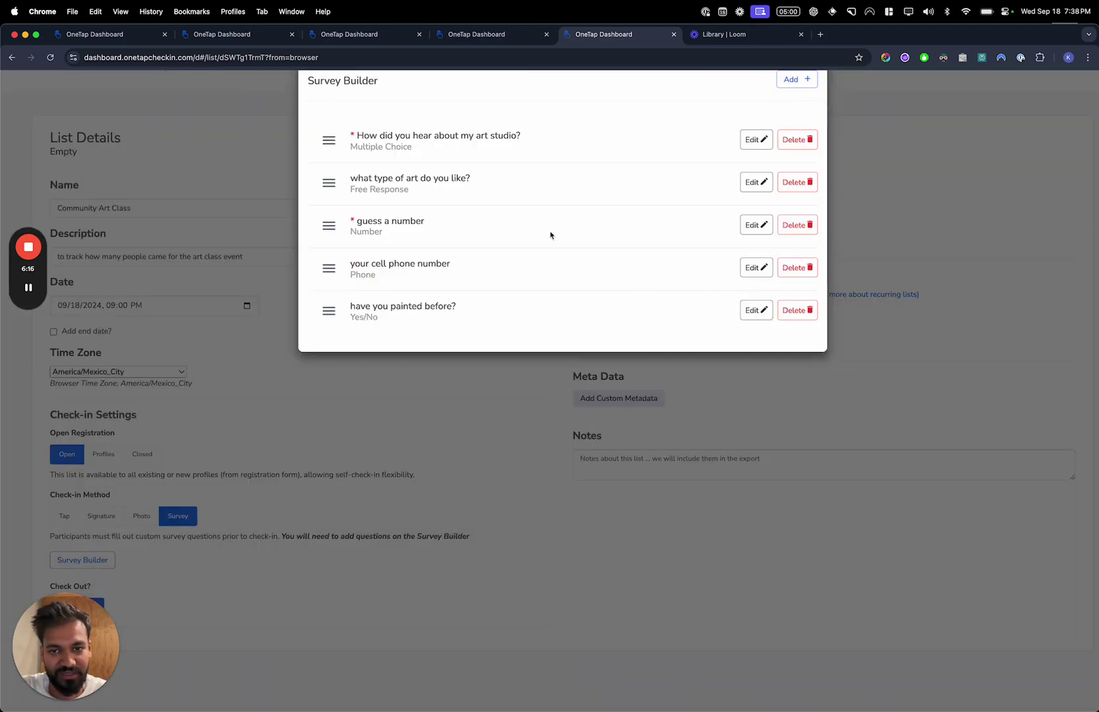
pyautogui.click(752, 315)
pyautogui.click(560, 257)
pyautogui.write('does not have to be an')
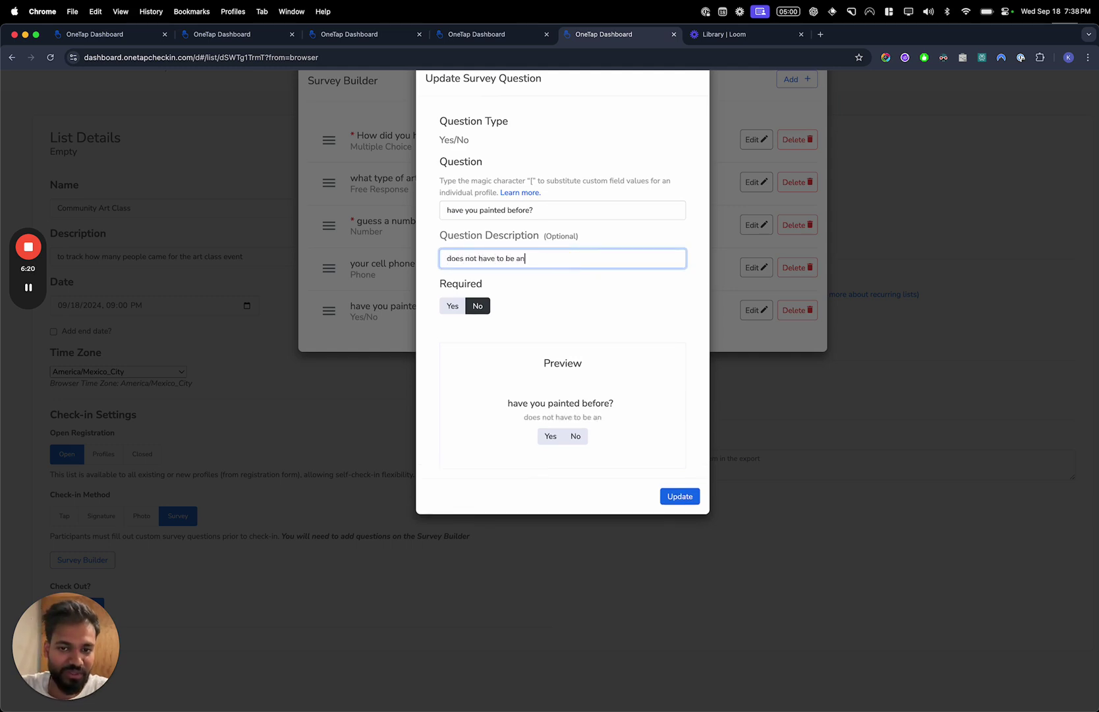
pyautogui.write('ything professiona')
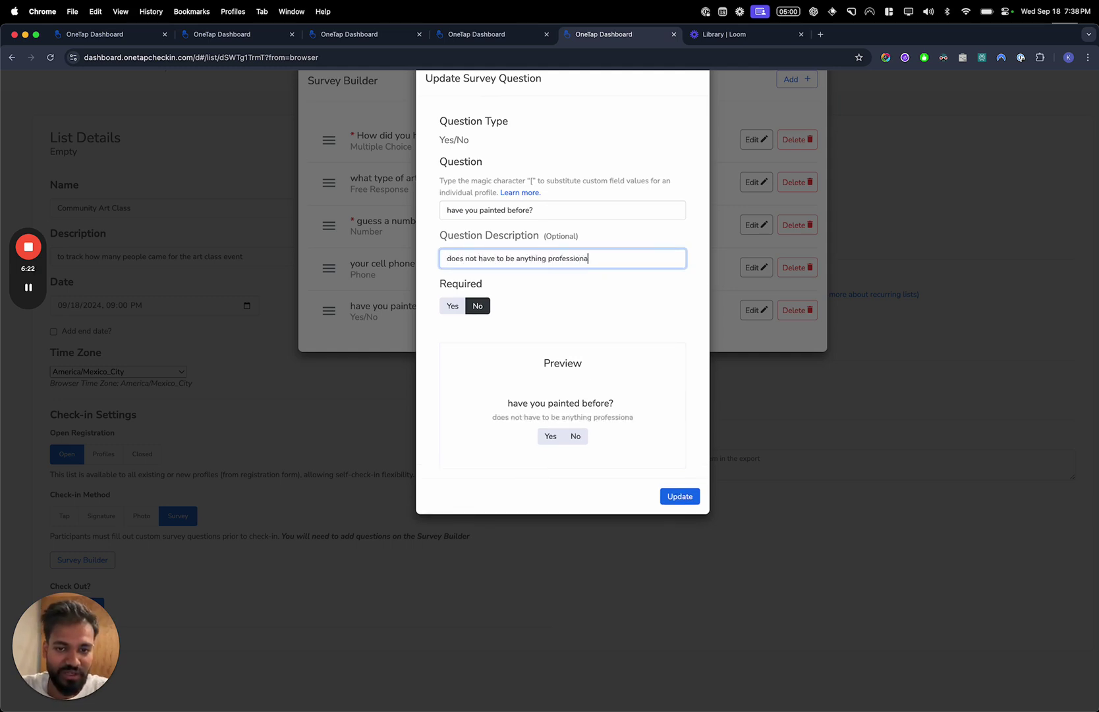
pyautogui.write('l i t')
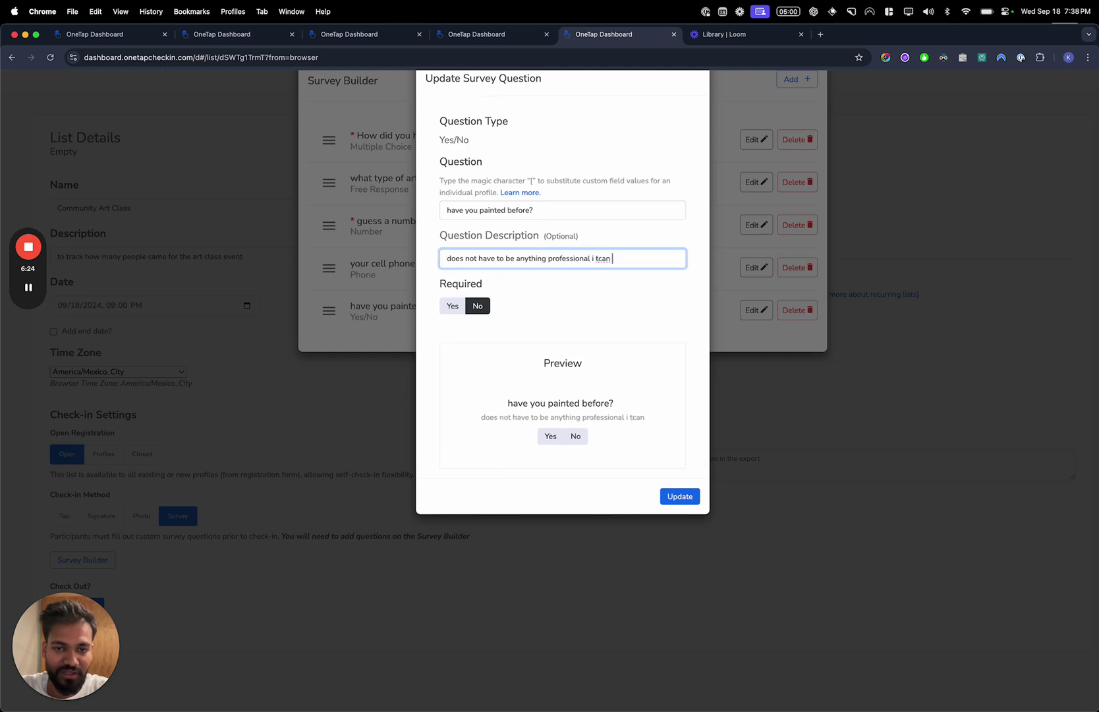
pyautogui.write(' can be hobby')
pyautogui.click(681, 495)
# Start a new survey question of the Date type
pyautogui.click(794, 80)
pyautogui.click(479, 145)
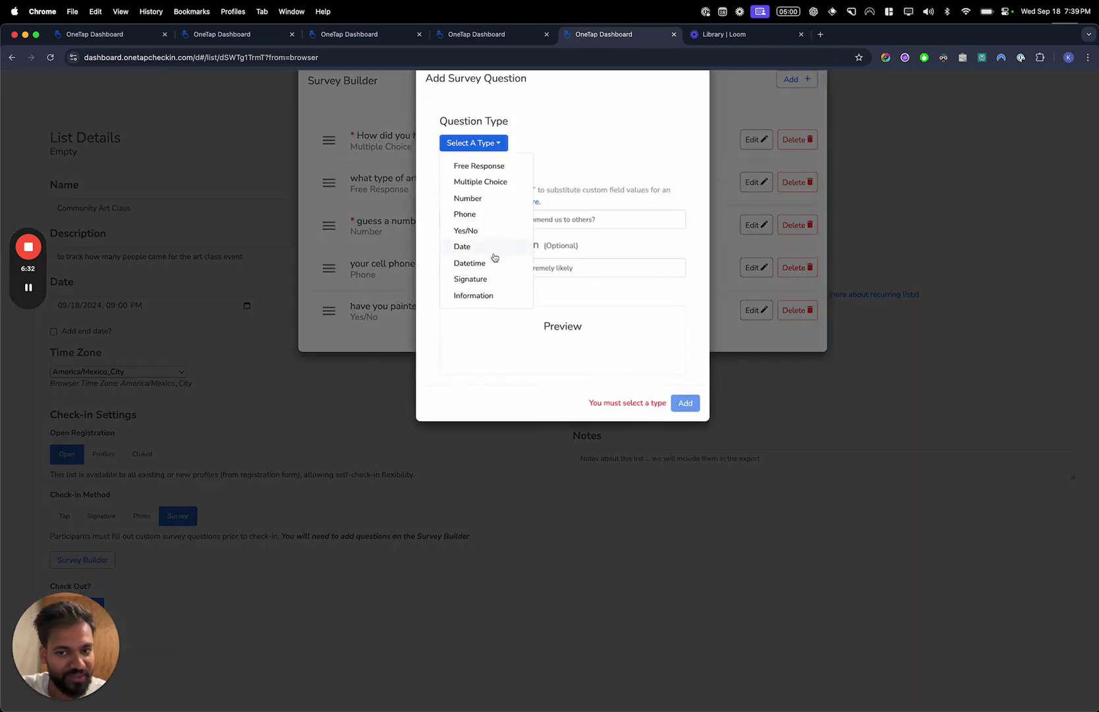
pyautogui.press('F2')
pyautogui.click(487, 248)
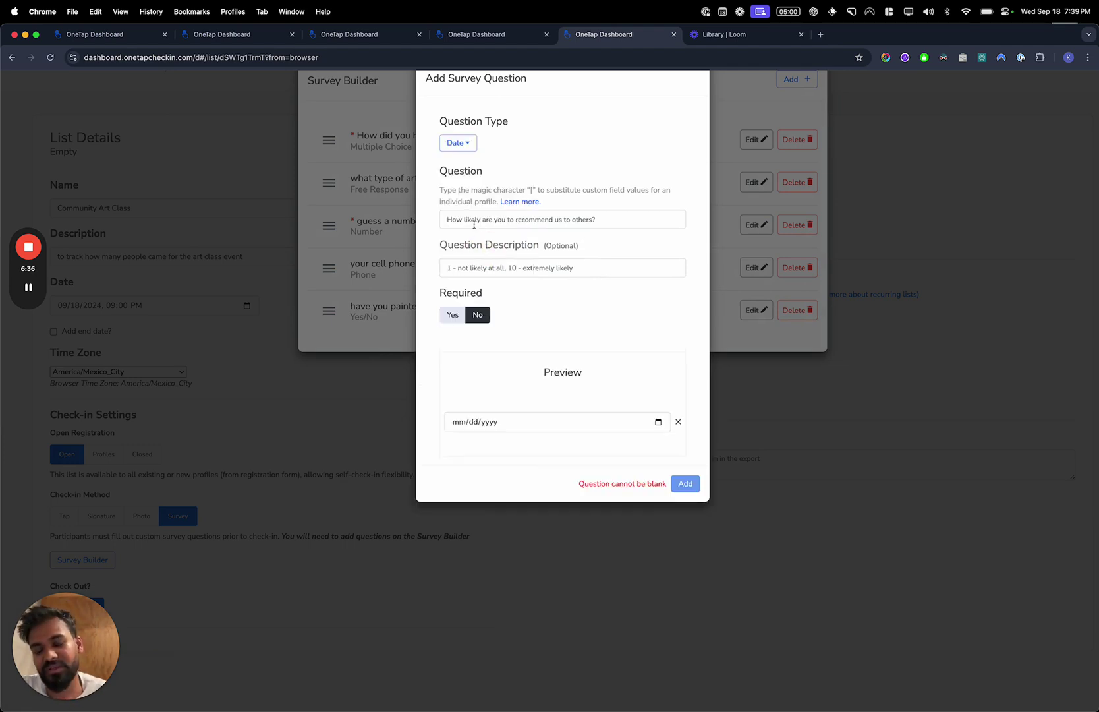
pyautogui.click(483, 224)
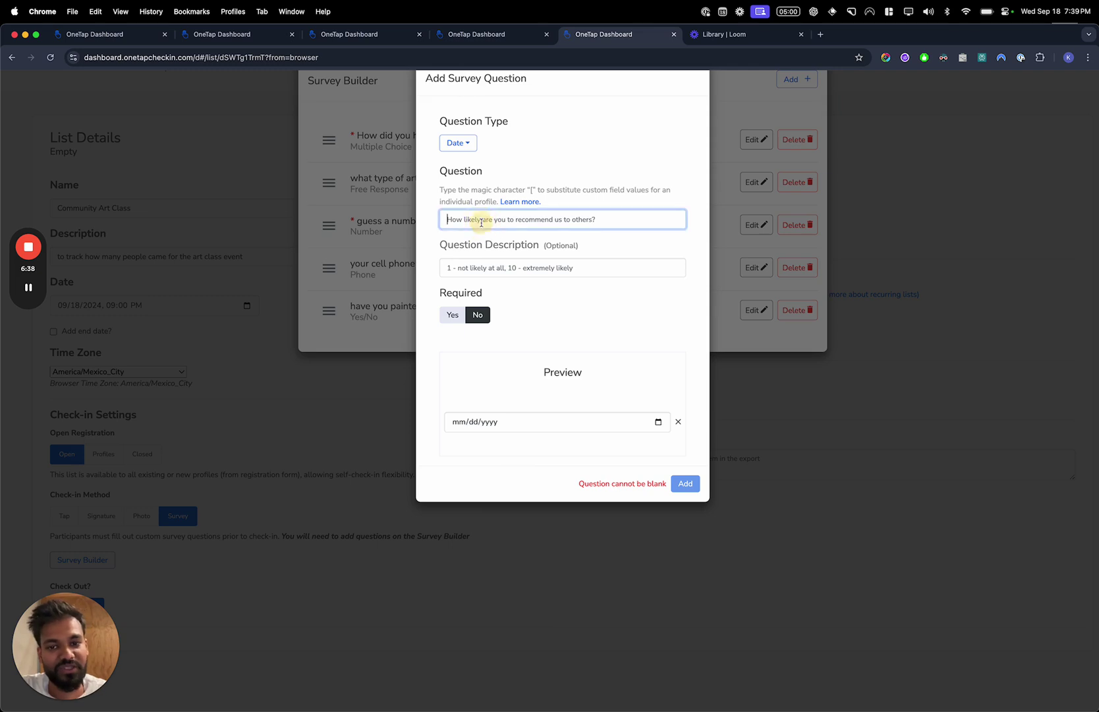
# Enter "if you have visited us before, when was that?" as the Date question's text
pyautogui.write('if you have vistited')
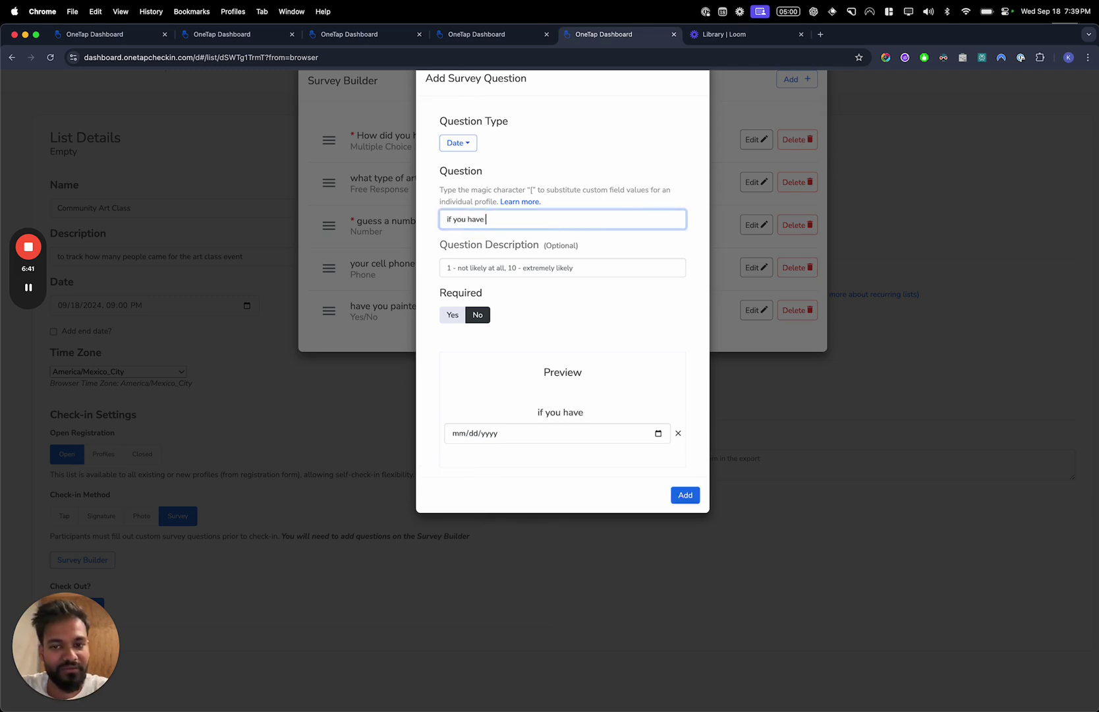
pyautogui.press('BackSpace')
pyautogui.press('BackSpace')
pyautogui.press('BackSpace')
pyautogui.press('BackSpace')
pyautogui.press('BackSpace')
pyautogui.press('BackSpace')
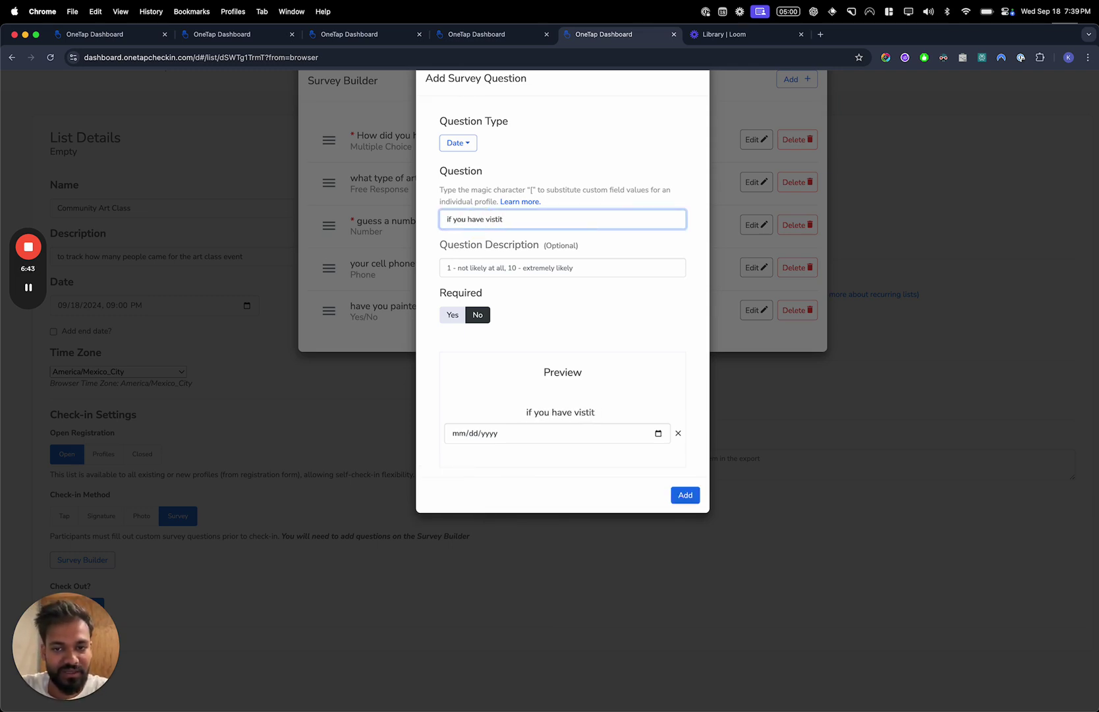
pyautogui.write('ited us befo')
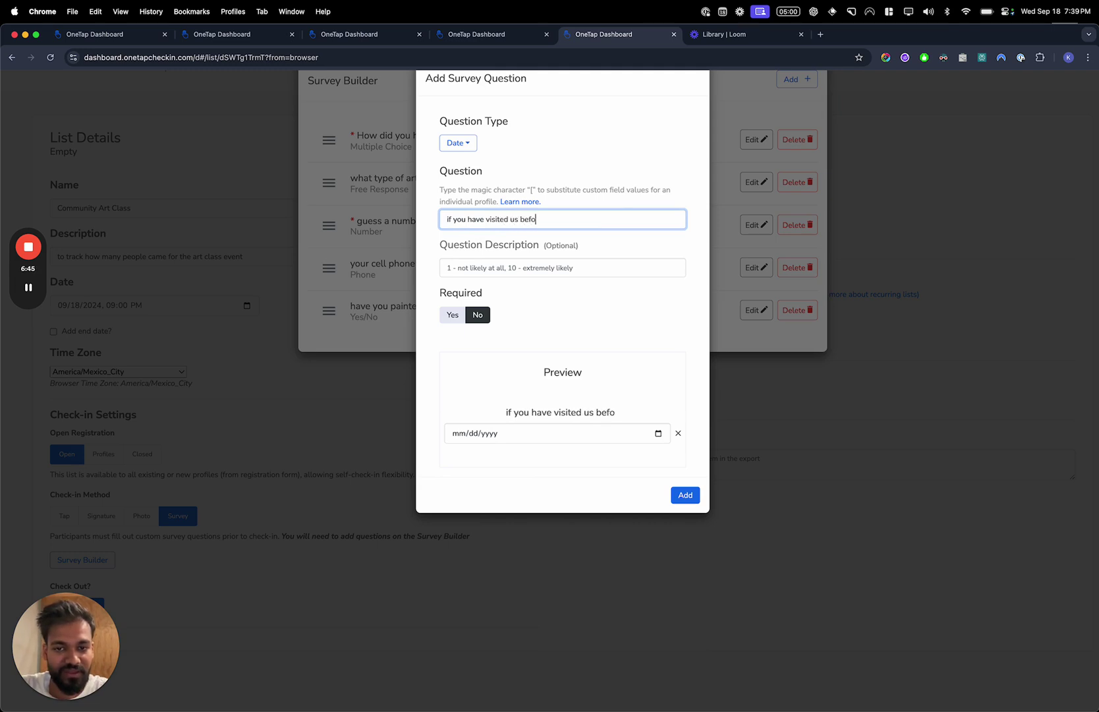
pyautogui.write('re, when was that?')
# Move the Date question's text into its description
pyautogui.press('super+a')
pyautogui.press('super+x')
pyautogui.click(473, 260)
pyautogui.press('super+v')
# Enter "last visit date?" as the Date question's text and add the question to the survey
pyautogui.click(449, 219)
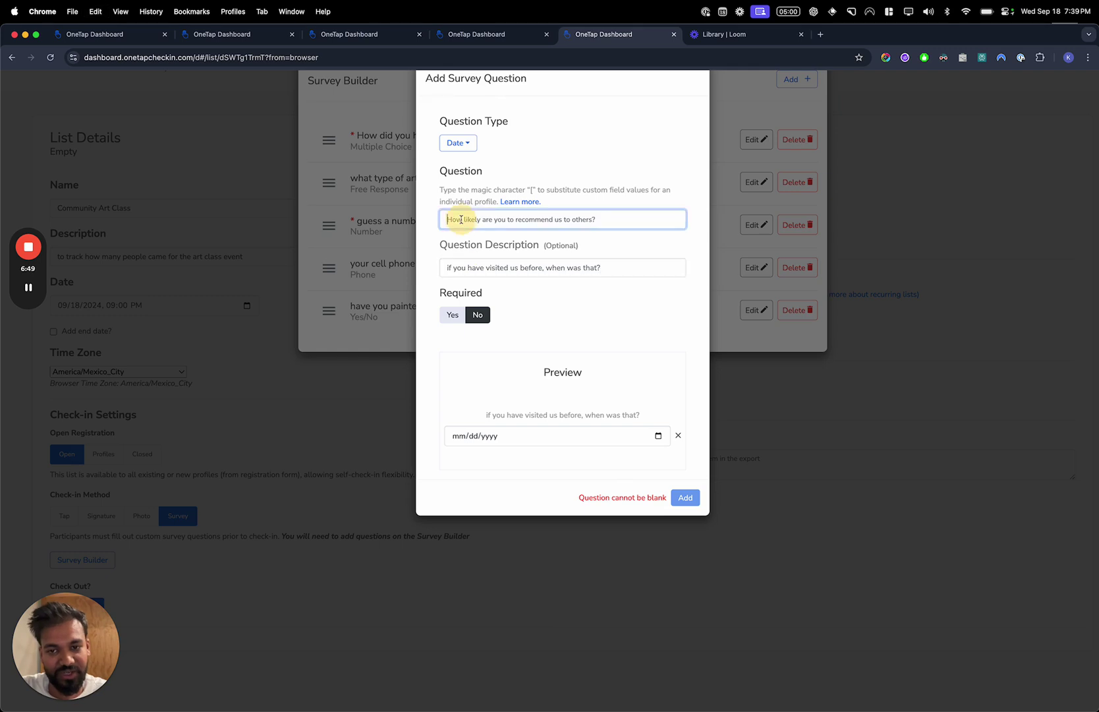
pyautogui.write('vi')
pyautogui.write('st visit date?')
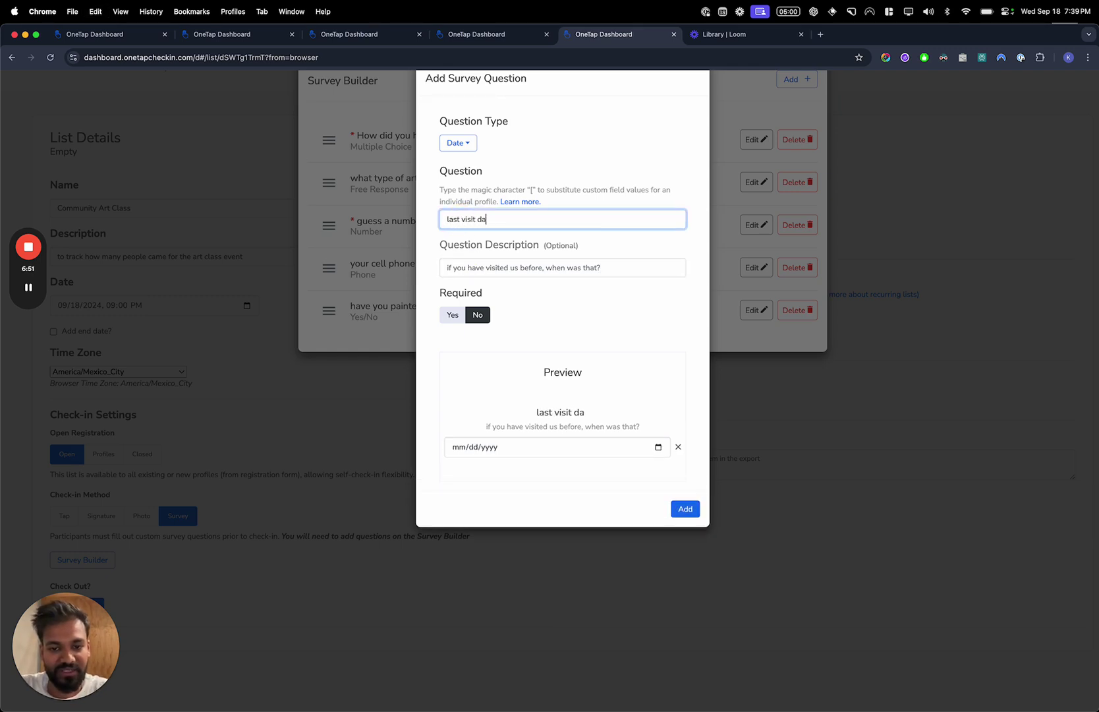
pyautogui.click(694, 508)
# Start a new survey question of the Signature type
pyautogui.click(797, 79)
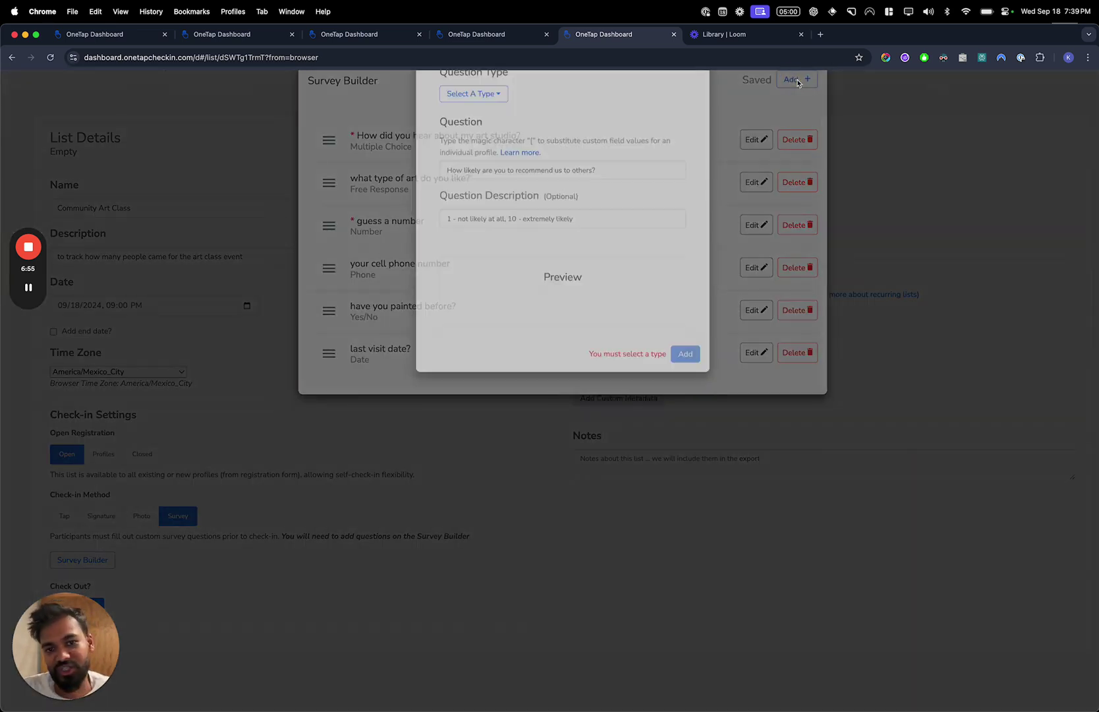
pyautogui.click(494, 144)
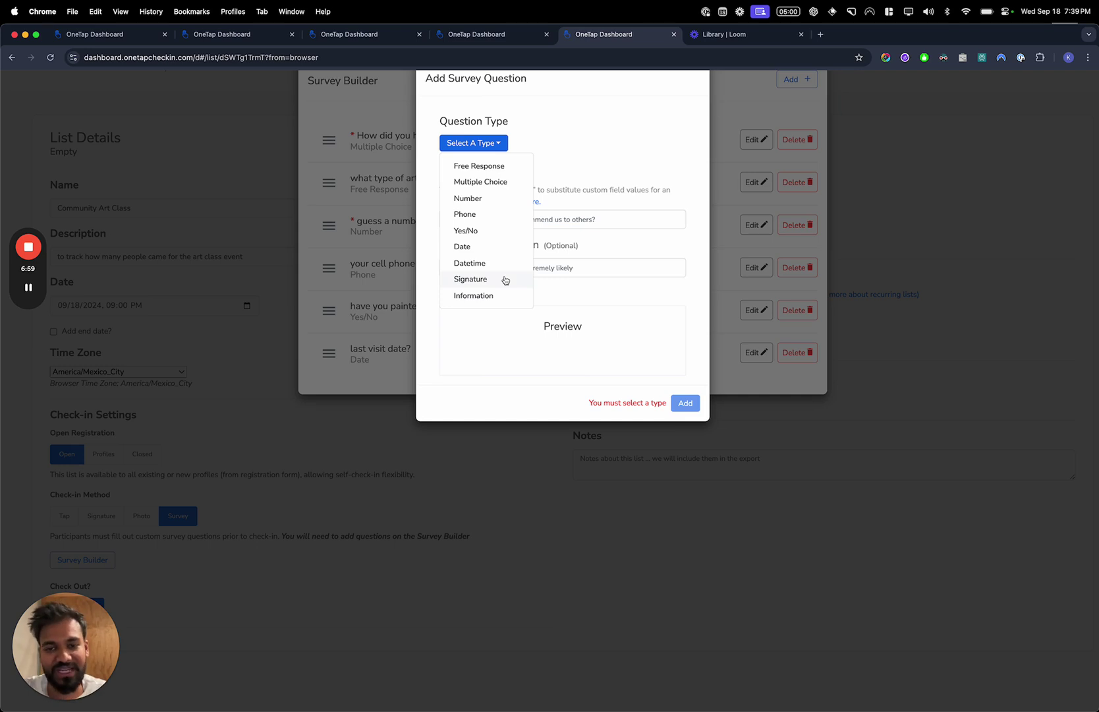
pyautogui.press('super+minus')
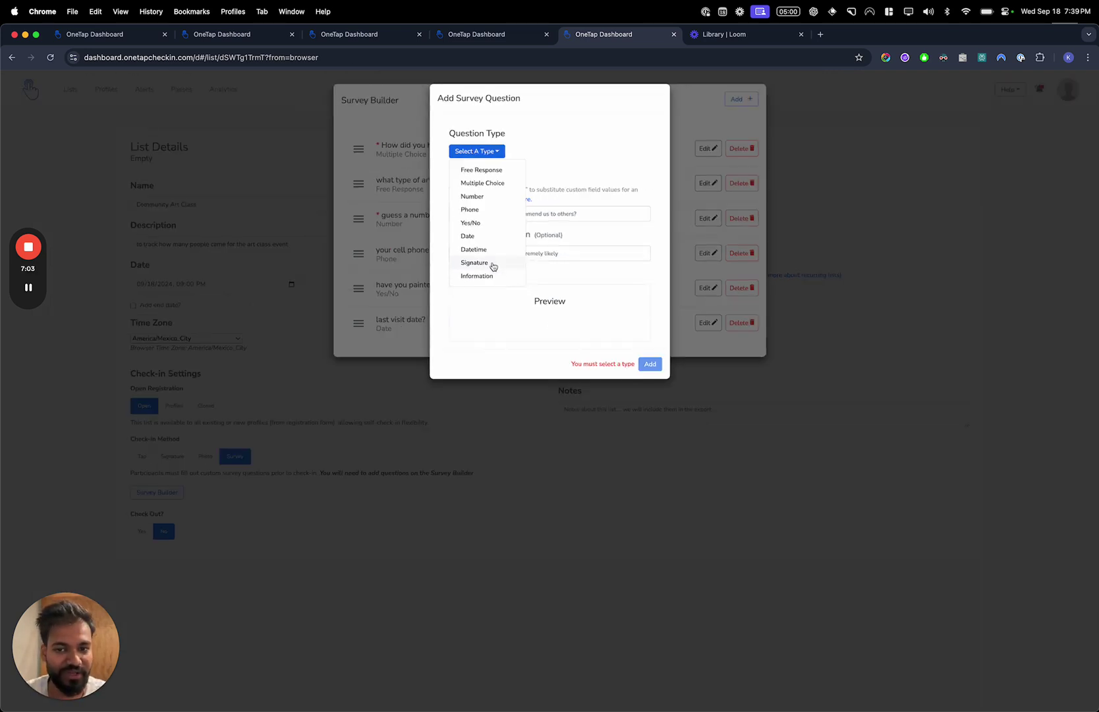
pyautogui.click(493, 264)
# Enter "privacy policy" as the Signature question's text
pyautogui.click(506, 216)
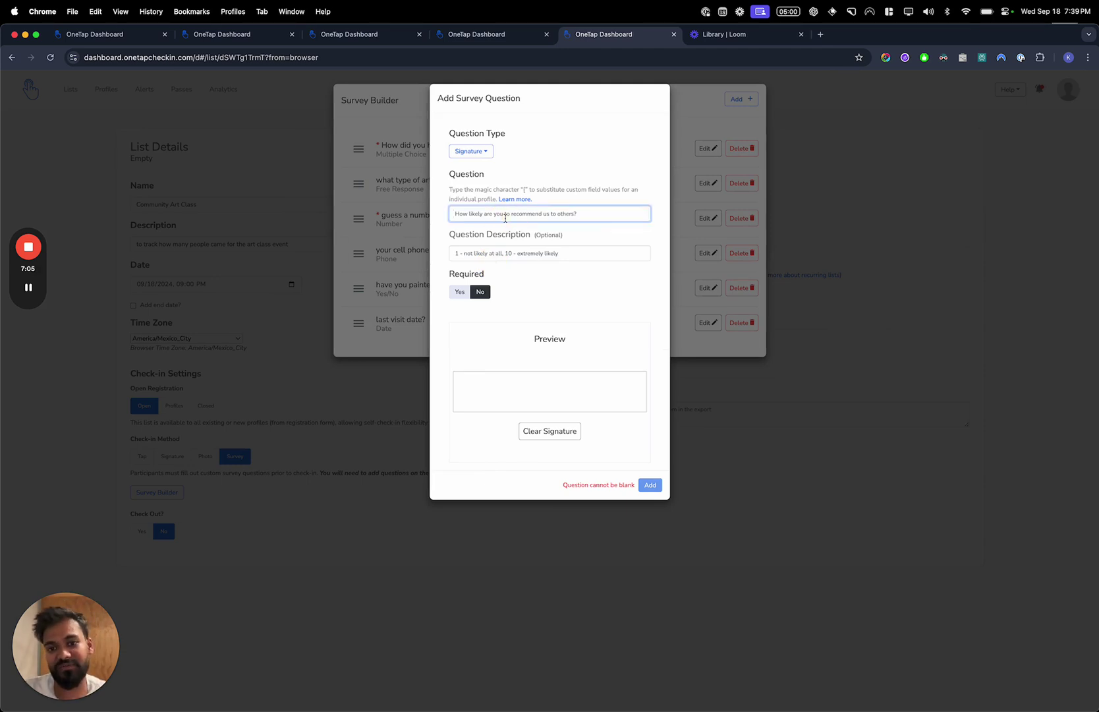
pyautogui.press('F1')
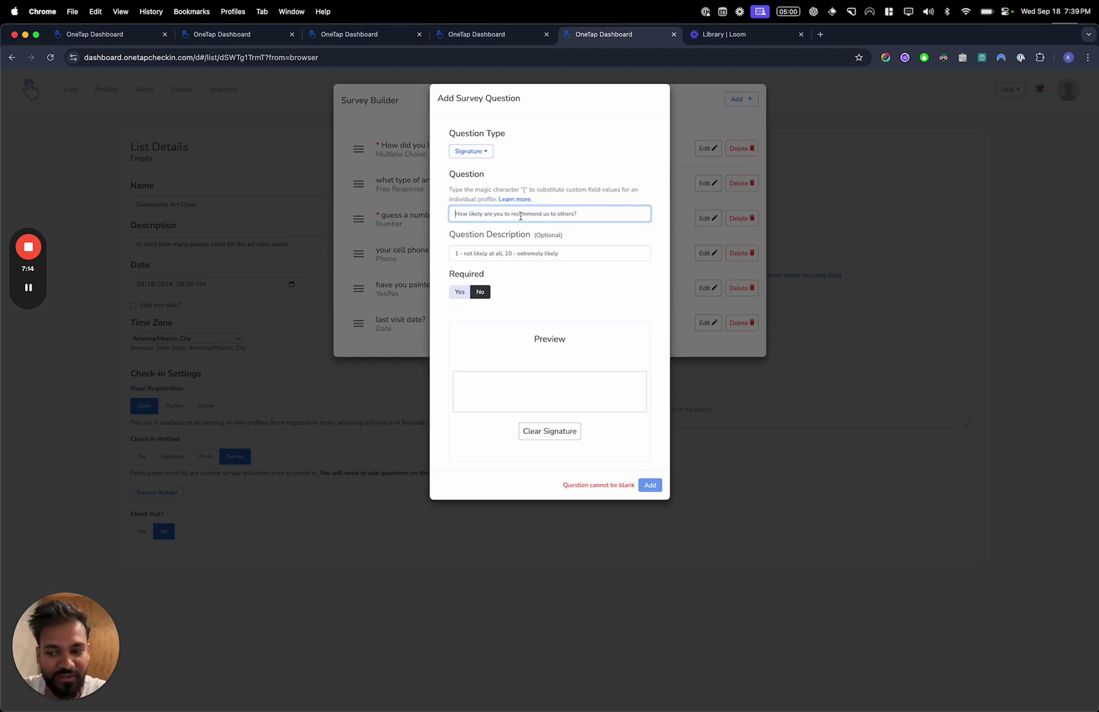
pyautogui.write('i agree')
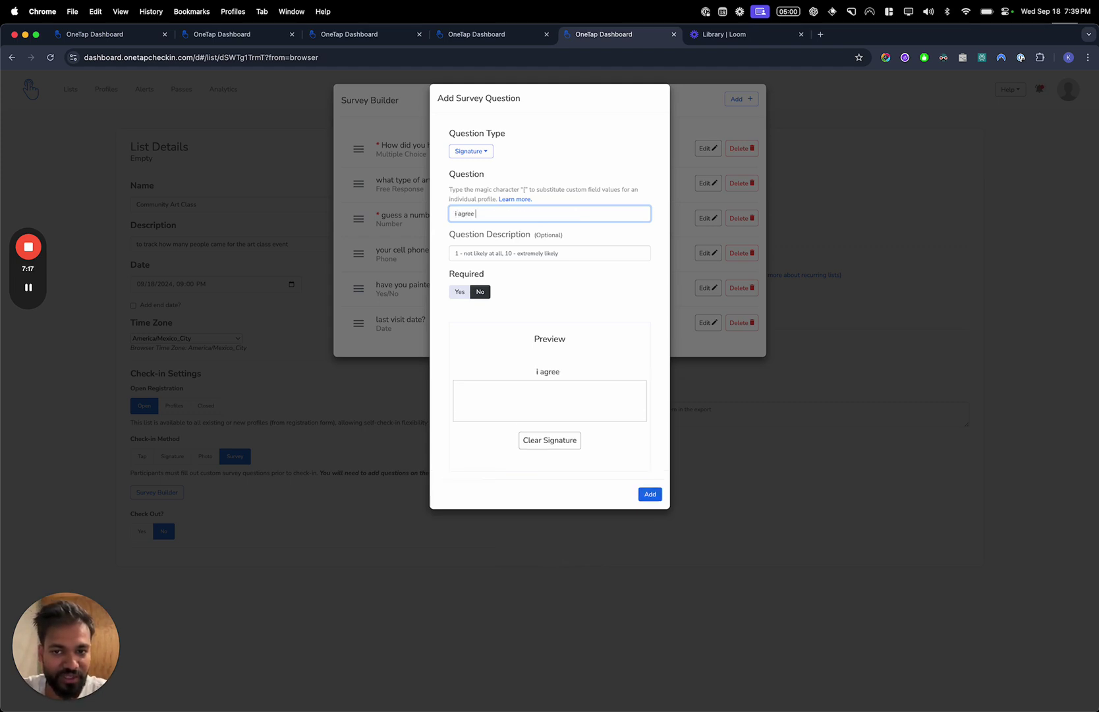
pyautogui.press('super+a')
pyautogui.write('priv')
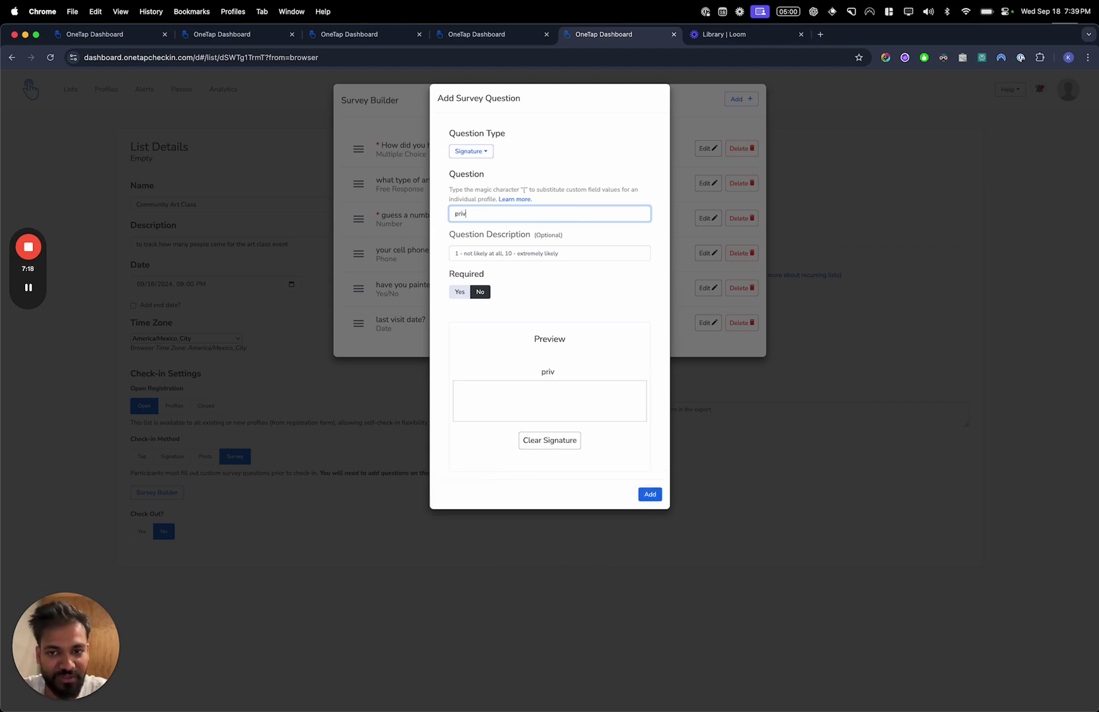
pyautogui.write('acy policy')
# Describe the Signature question as "you agree to our privacy policy with emails and phone number communication" and add it to the survey
pyautogui.press('Tab')
pyautogui.write('you ')
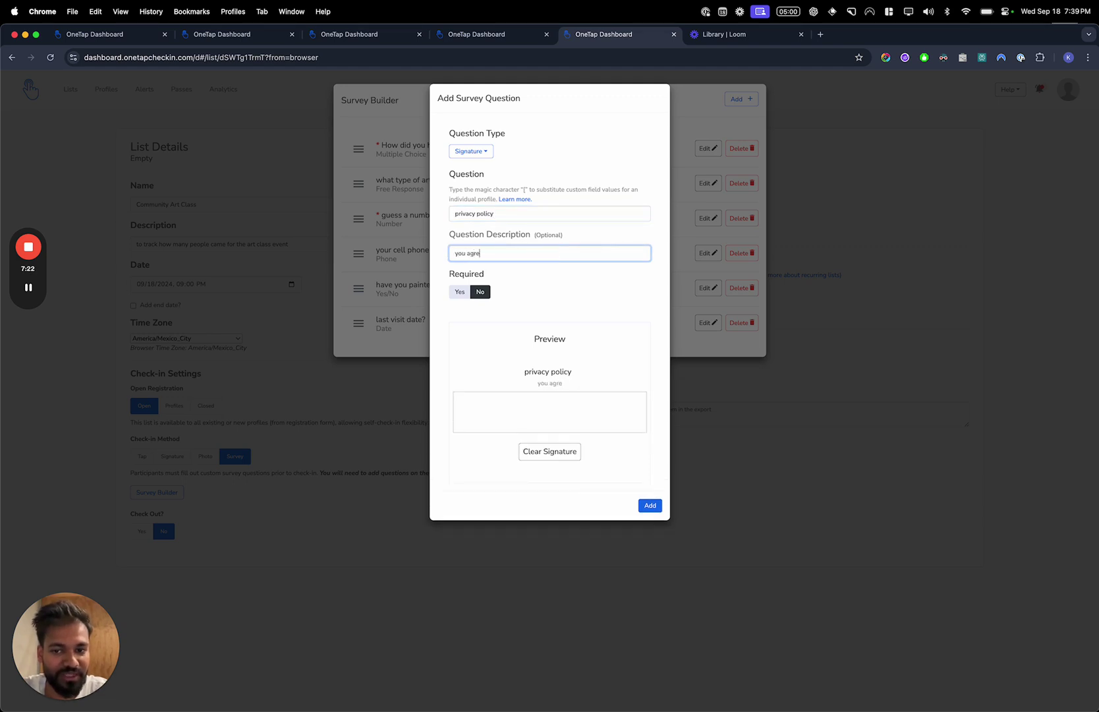
pyautogui.write('agree to our privacy policy with emails')
pyautogui.write('and phon')
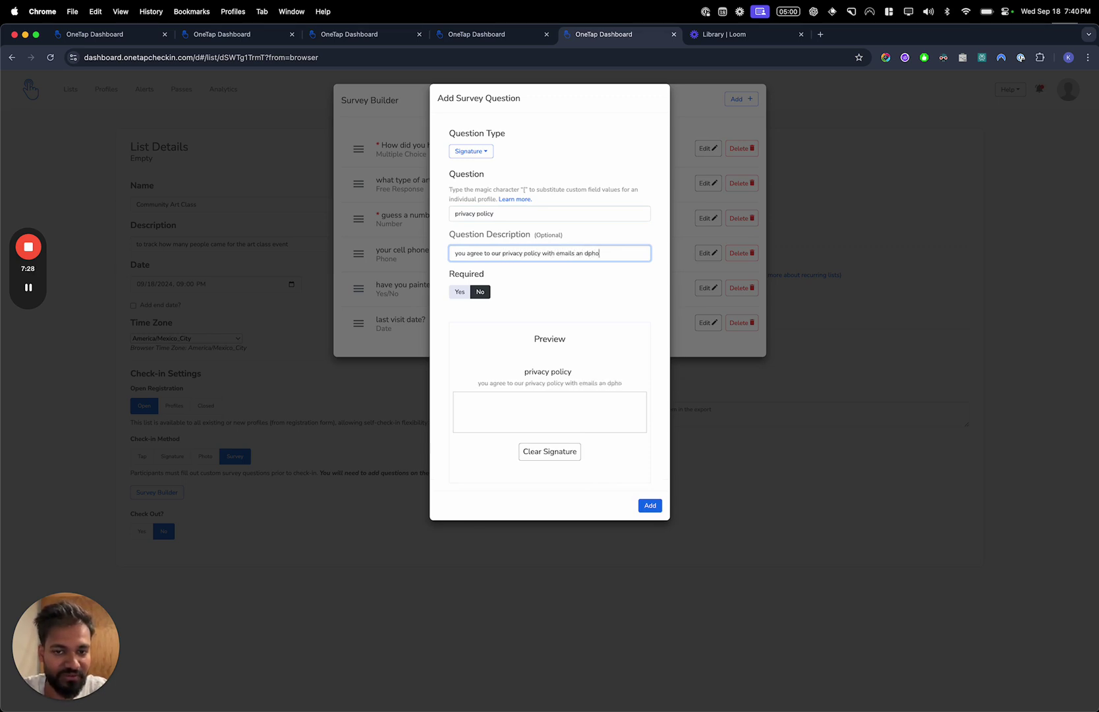
pyautogui.write('e nu')
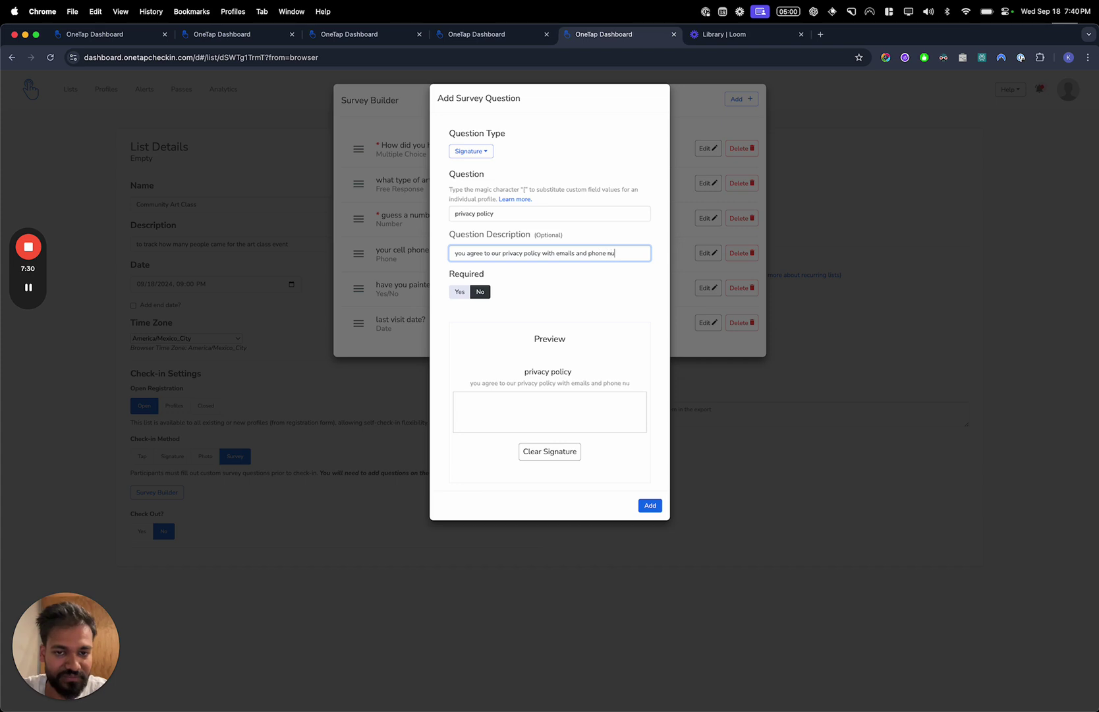
pyautogui.write('mber communication')
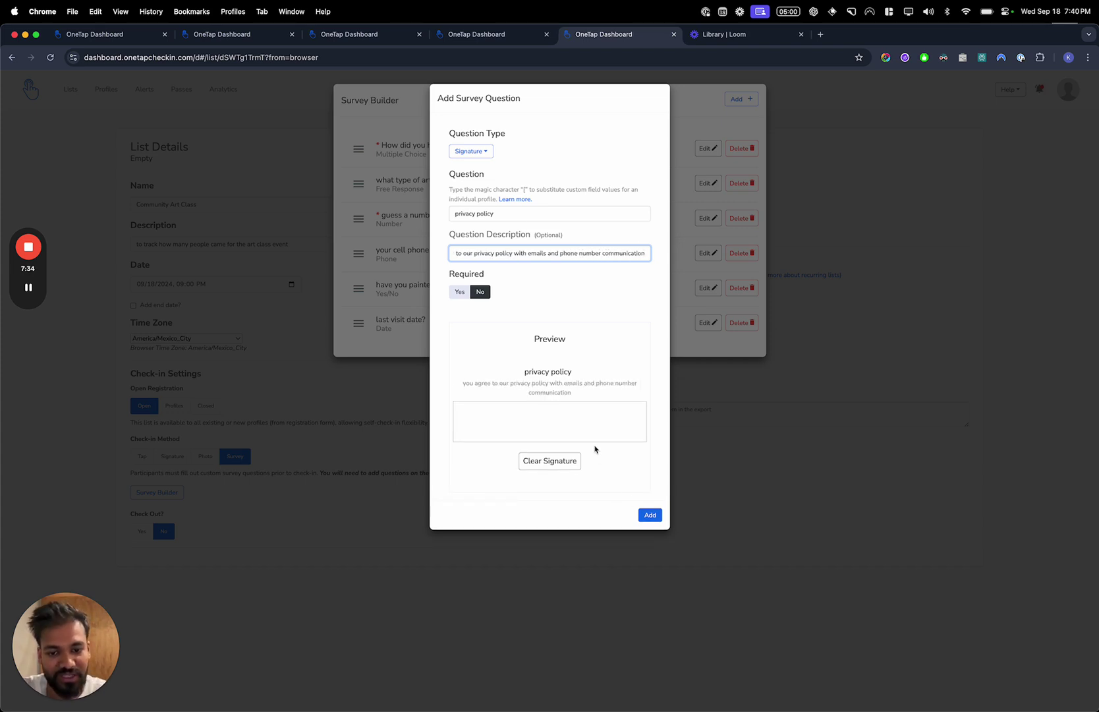
pyautogui.click(650, 516)
pyautogui.press('XF86MonBrightnessDown')
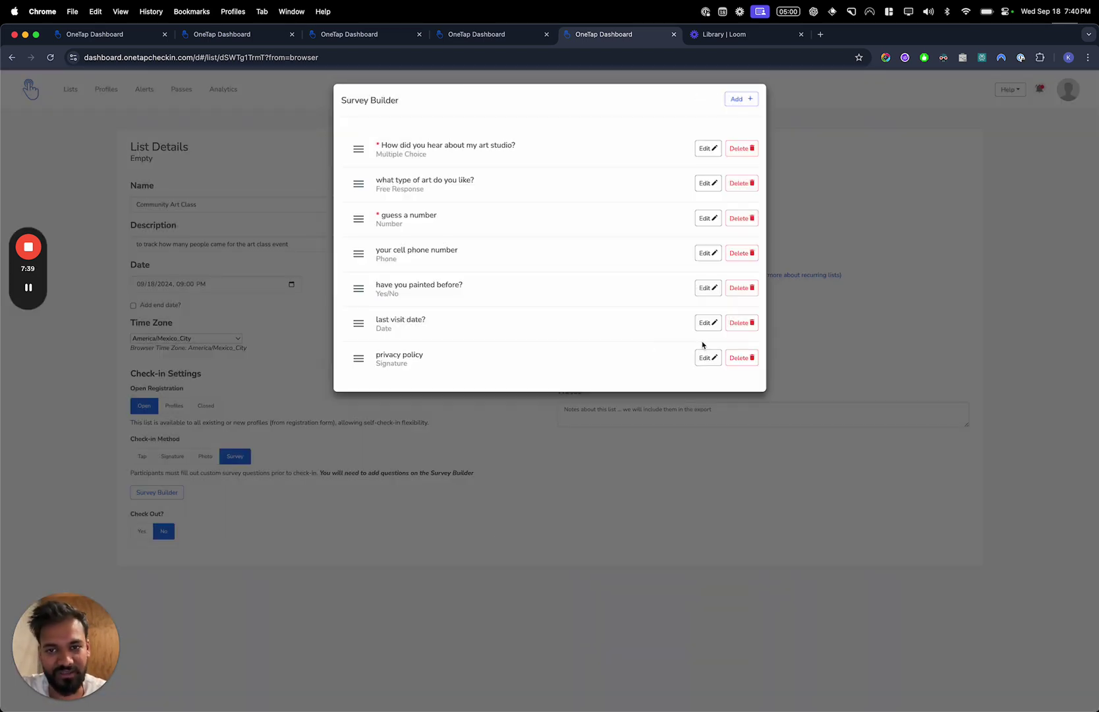
# Edit the Multiple Choice question and move its text into its description
pyautogui.click(709, 148)
pyautogui.click(503, 207)
pyautogui.press('super+a')
pyautogui.press('super+x')
pyautogui.click(501, 241)
pyautogui.press('super+v')
# Enter "marketing question" as the Multiple Choice question's text and save the update
pyautogui.click(511, 201)
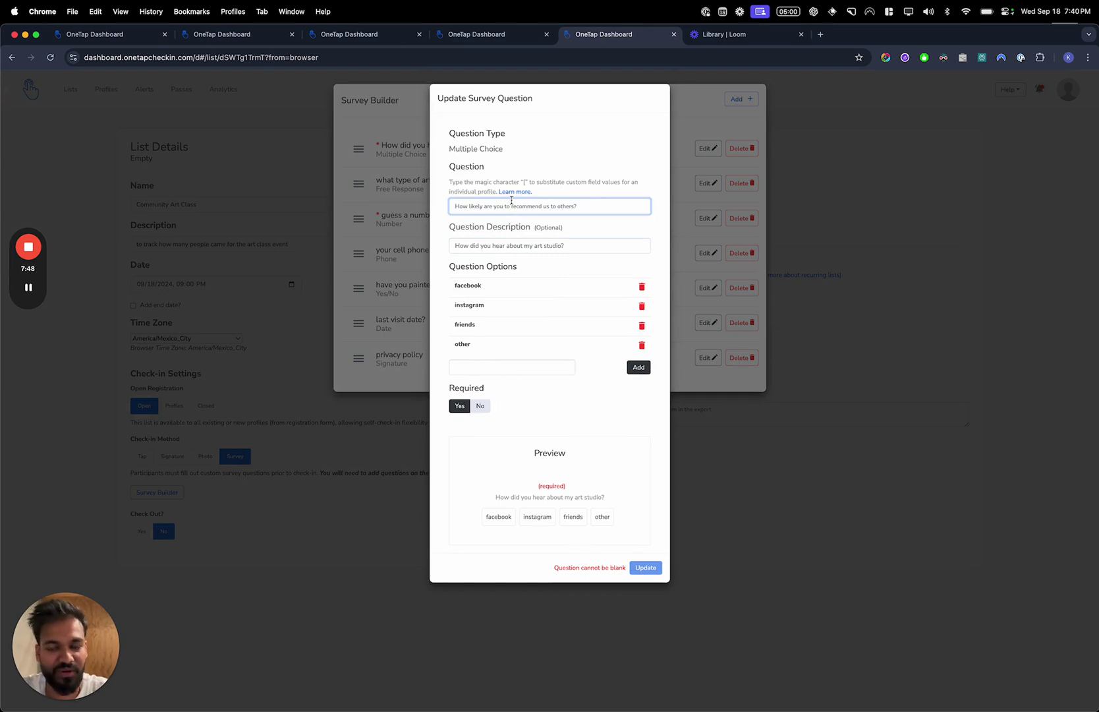
pyautogui.write('so')
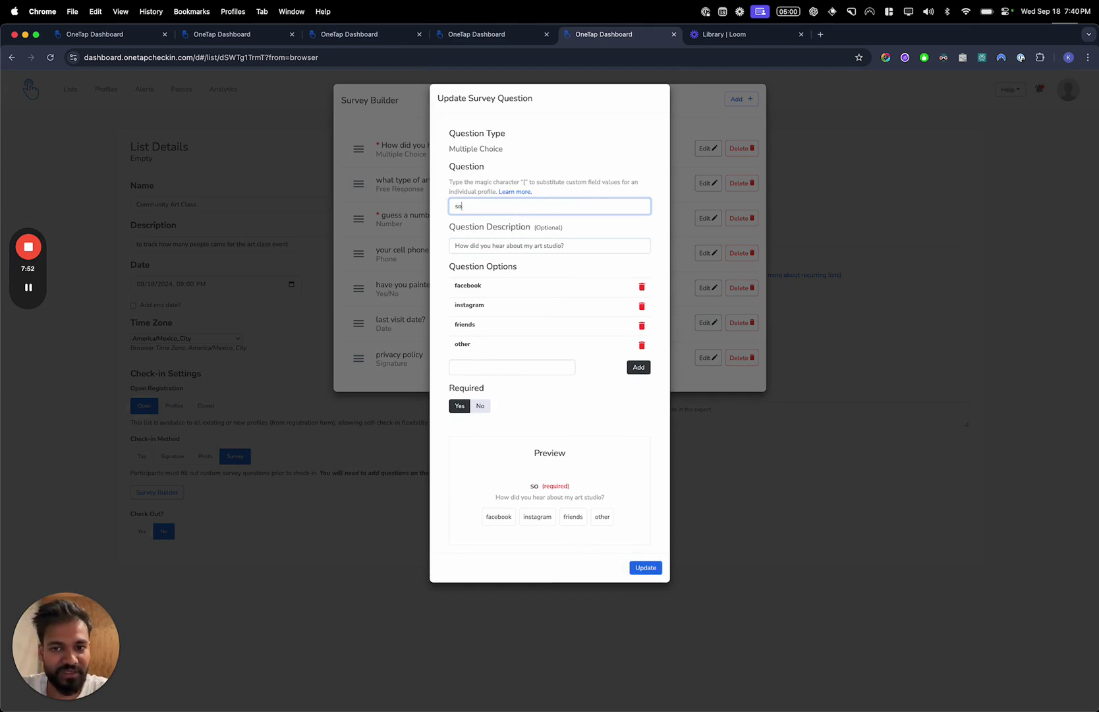
pyautogui.write('urce')
pyautogui.press('super+a')
pyautogui.write('marketing info')
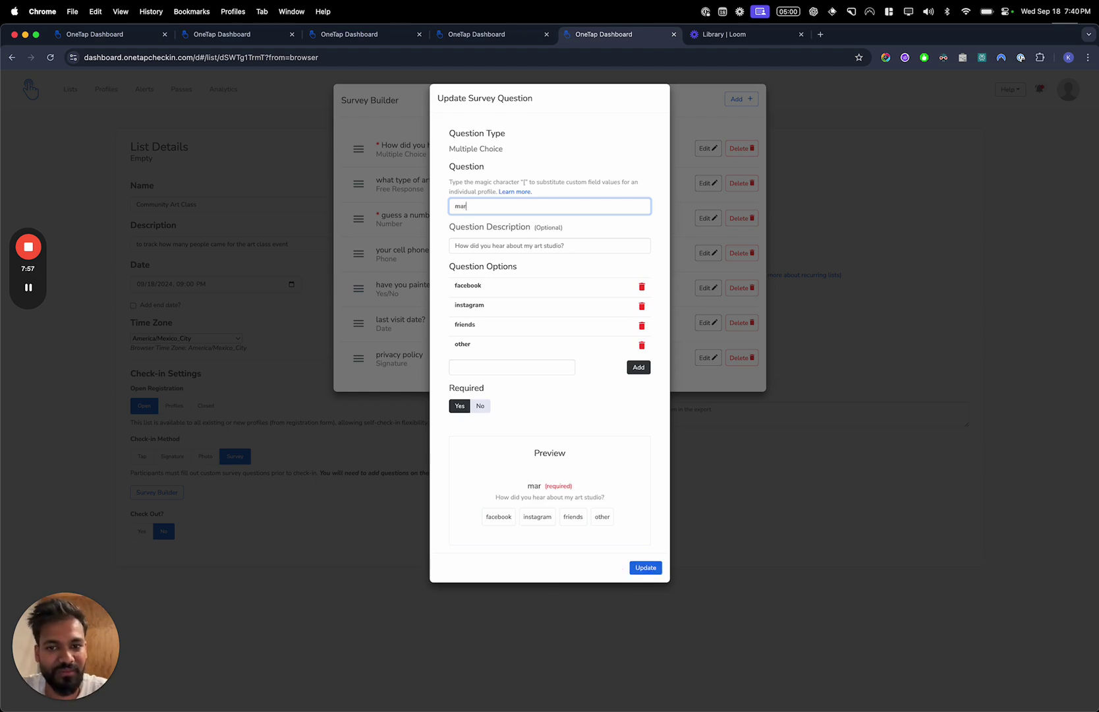
pyautogui.doubleClick(516, 245)
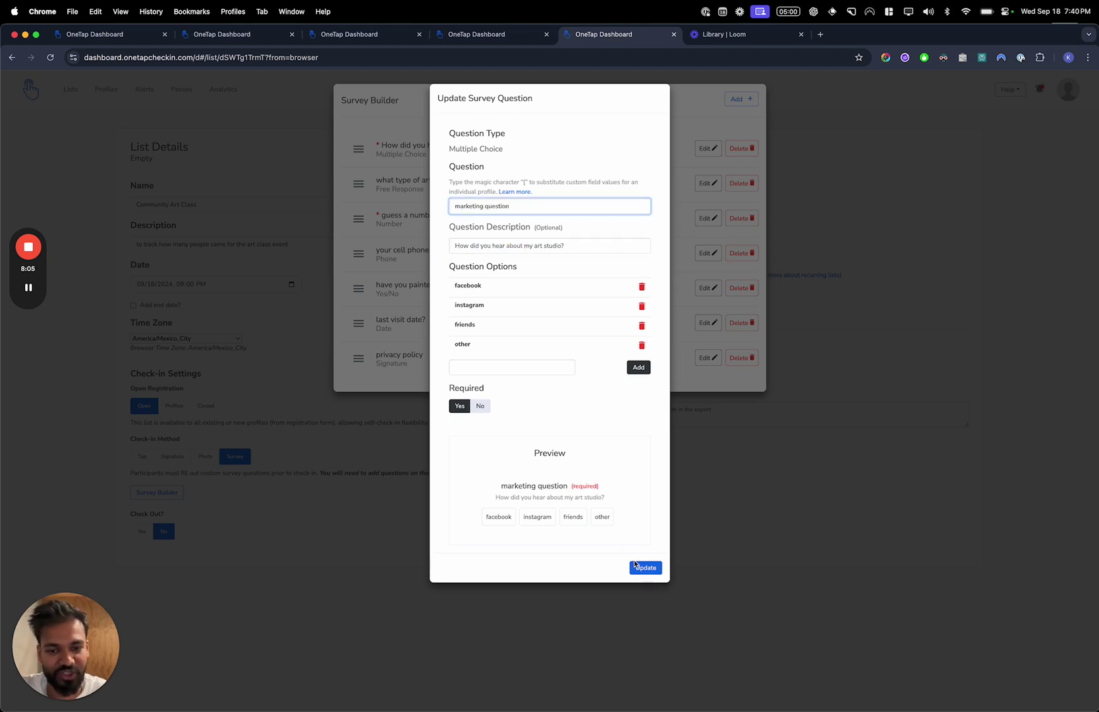
pyautogui.click(644, 567)
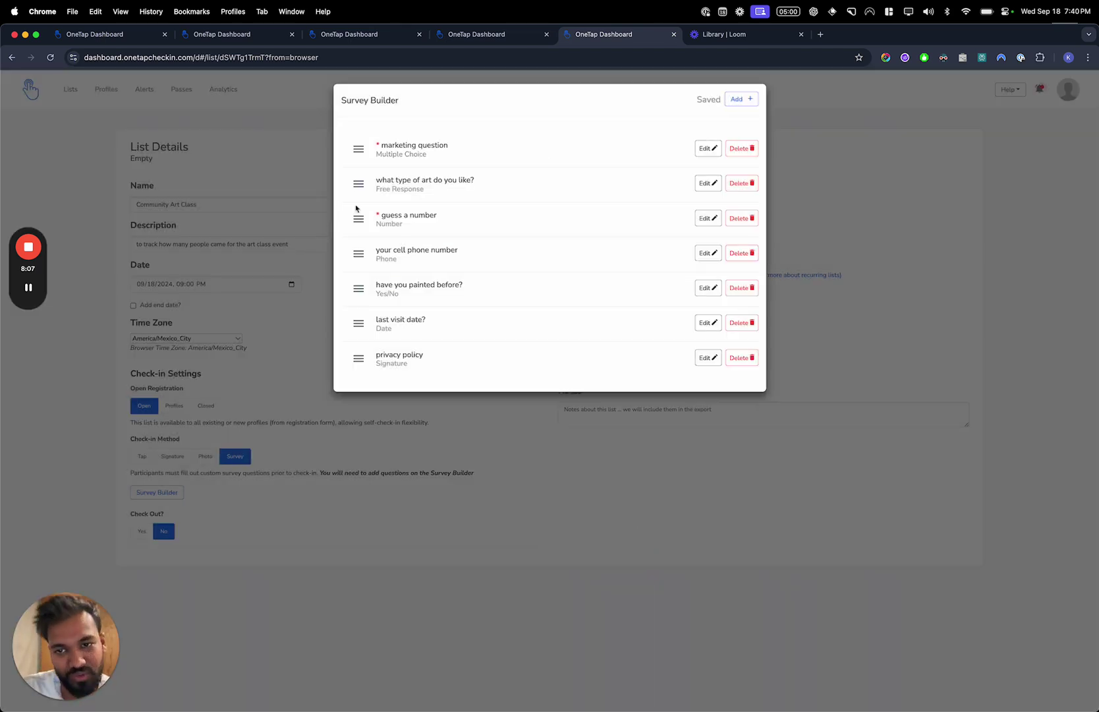
# Close the Survey Builder and return to the Community Art Class list's attendance page
pyautogui.click(291, 197)
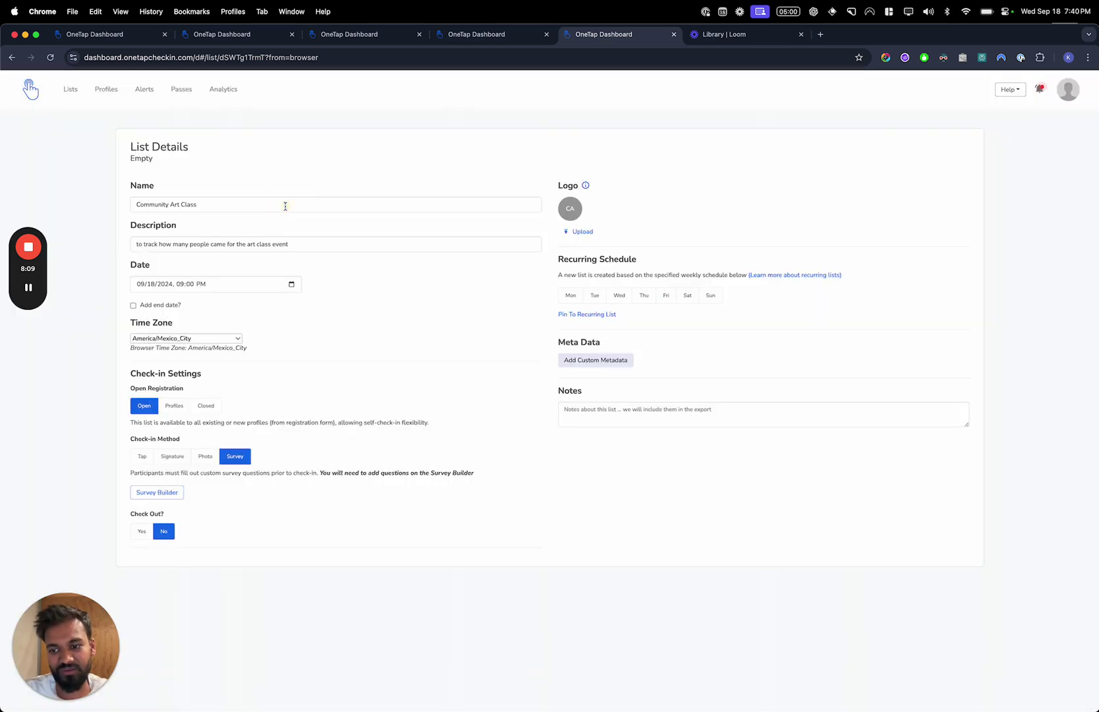
pyautogui.click(167, 495)
pyautogui.click(249, 210)
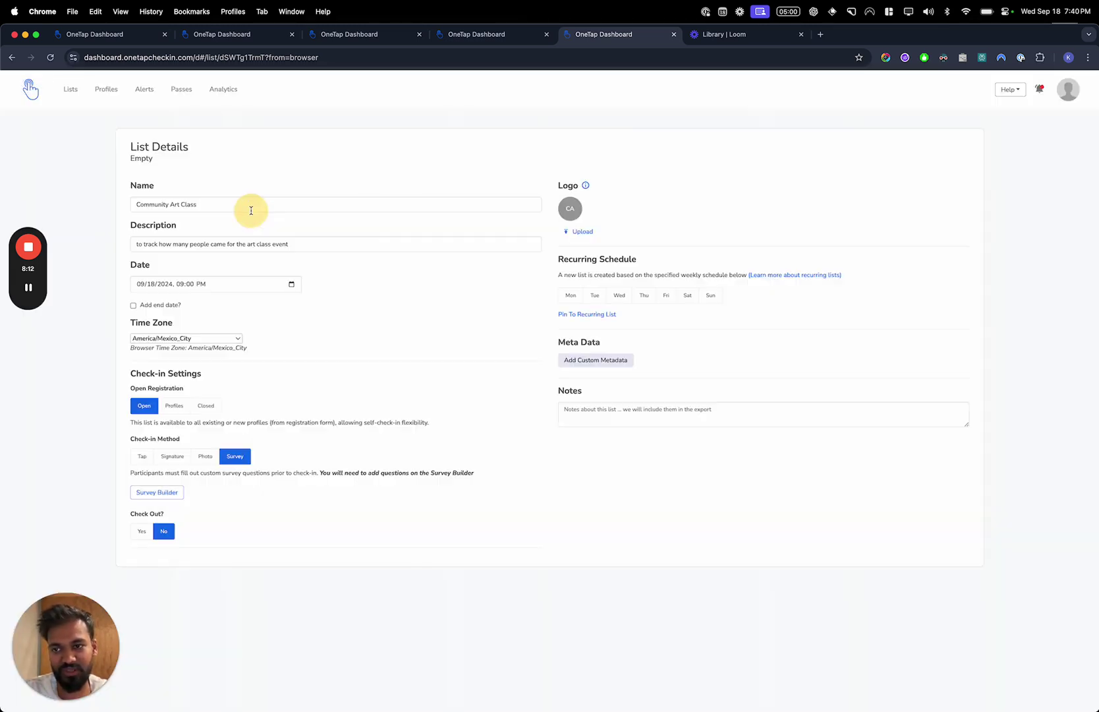
pyautogui.click(10, 58)
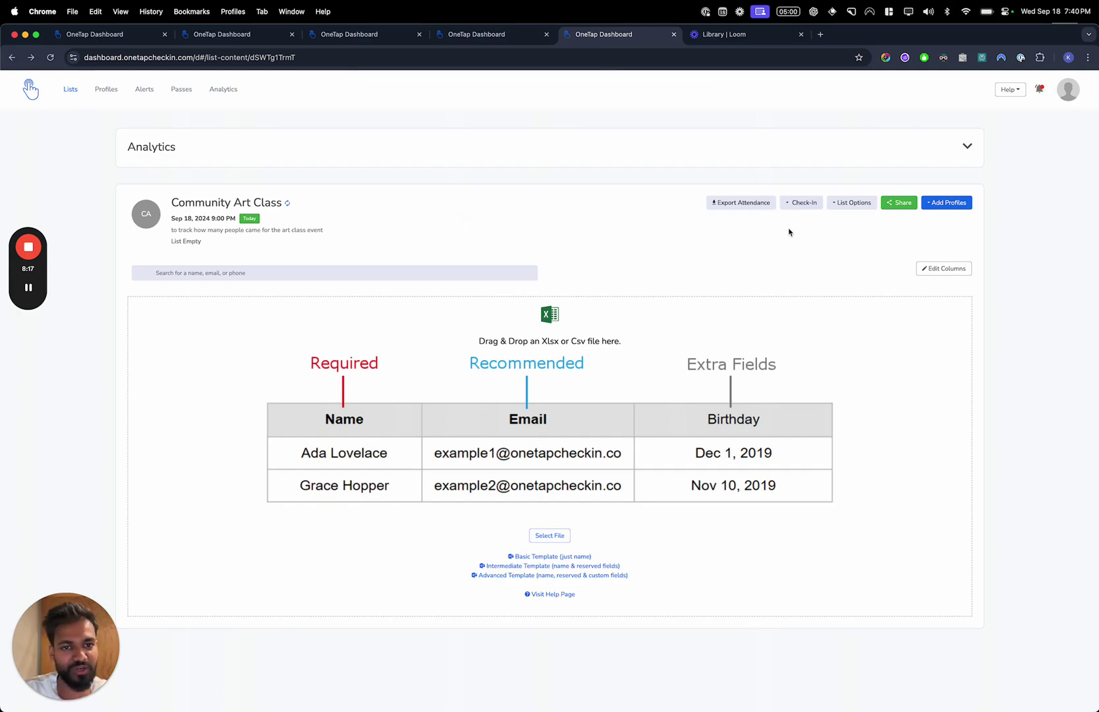
# Switch to Excalidraw to examine the visitor and admin check-in methods, and return to OneTap to refresh the Community Art Class list
pyautogui.hotkey('ctrl', 'Left')
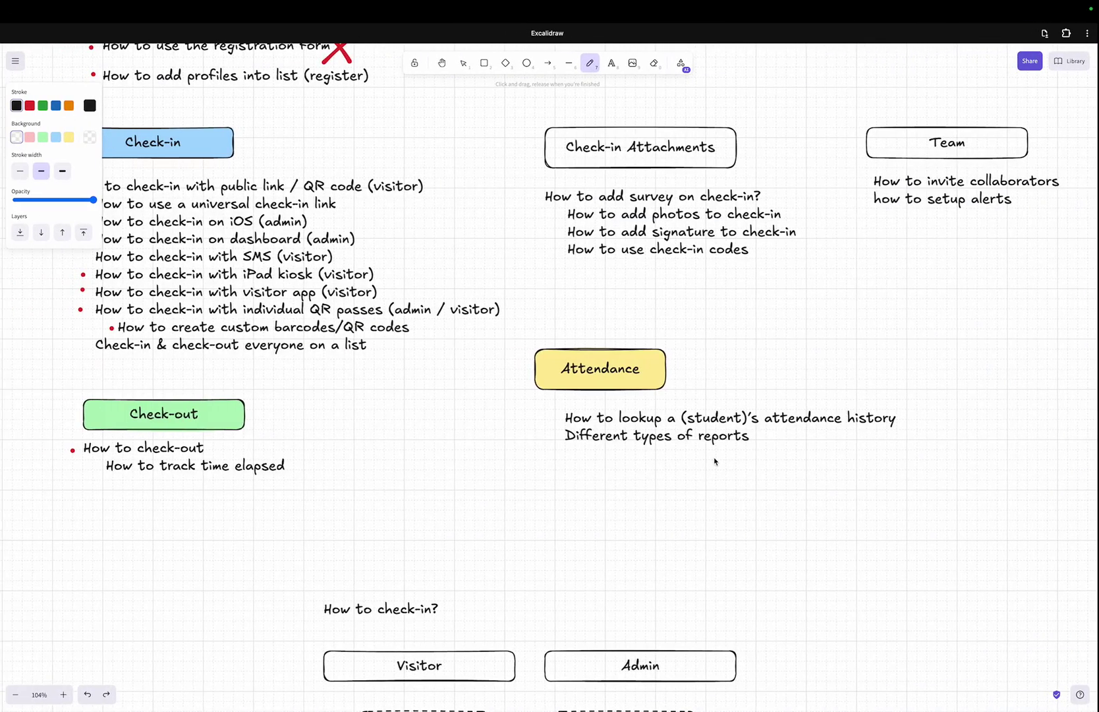
pyautogui.scroll(-6, 713, 457)
pyautogui.hscroll(2, 714, 457)
pyautogui.scroll(3, 488, 389)
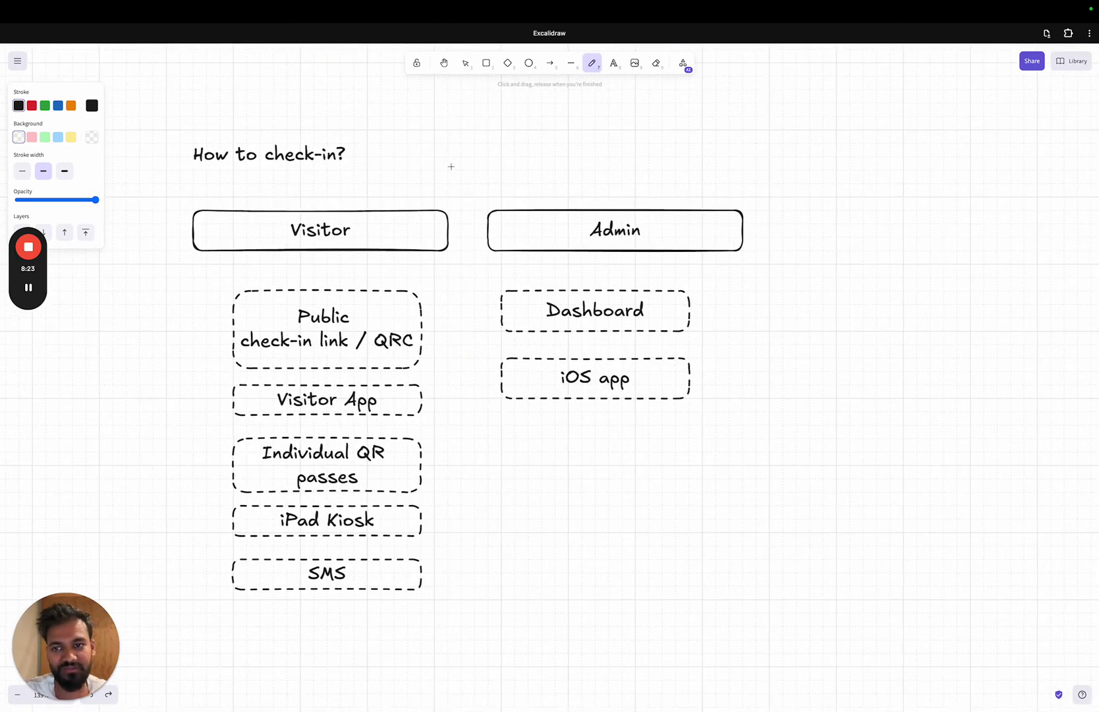
pyautogui.hotkey('ctrl', 'Right')
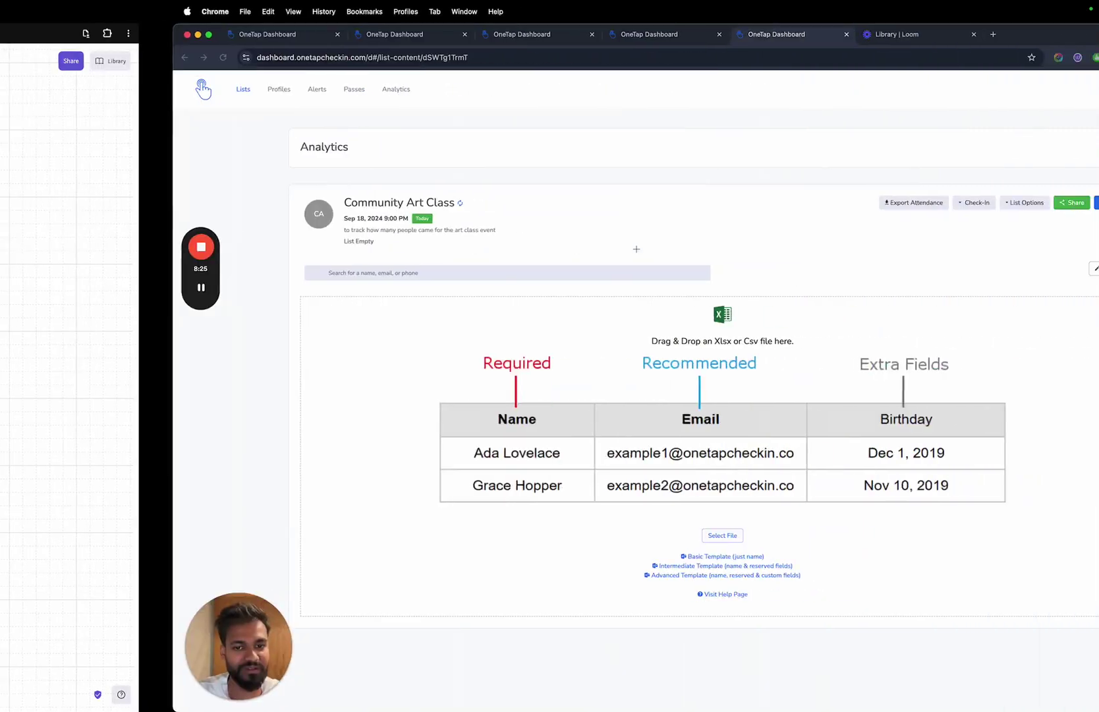
pyautogui.click(291, 207)
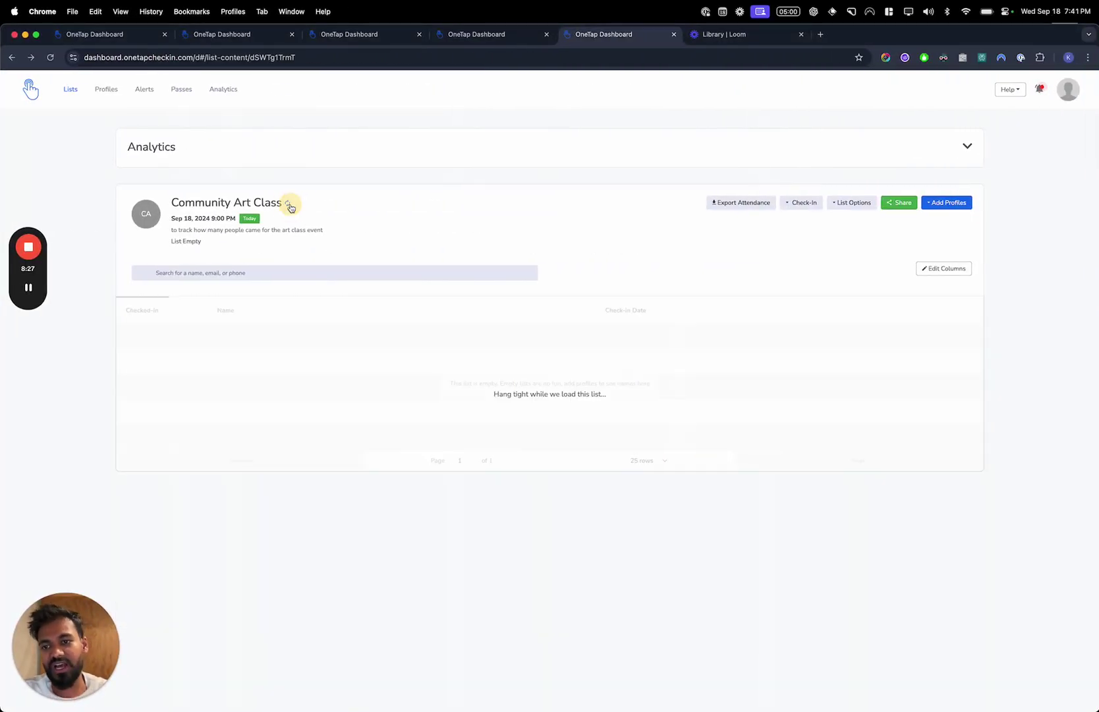
pyautogui.hotkey('ctrl', 'Left')
pyautogui.hotkey('ctrl', 'Right')
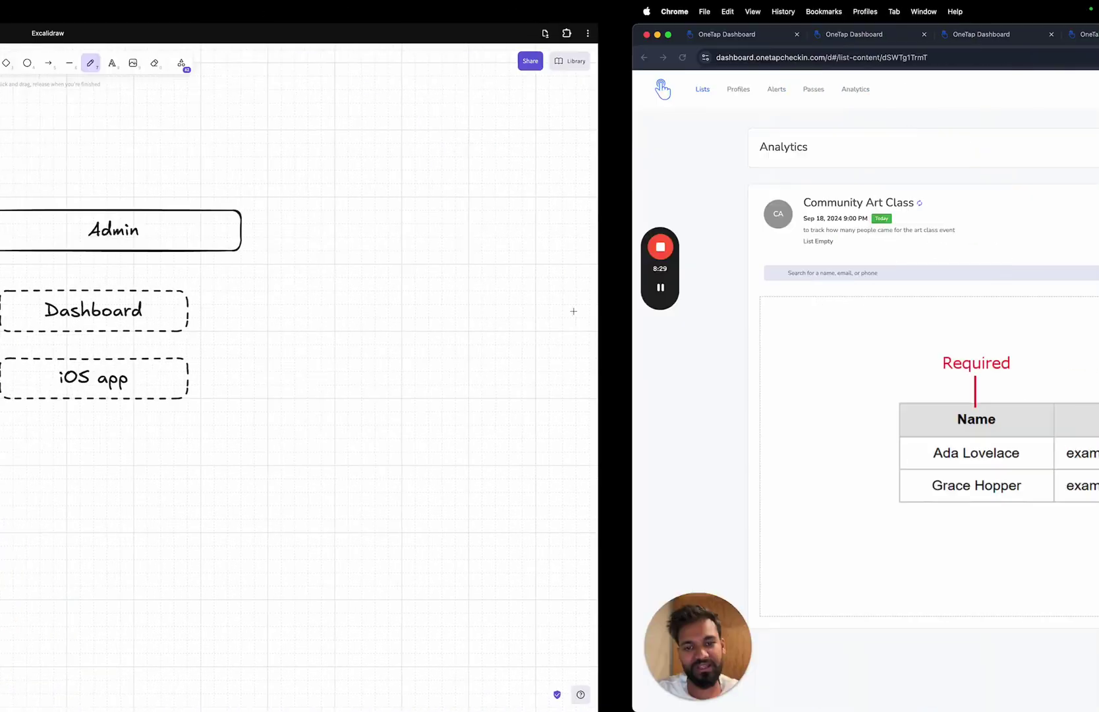
# Start adding profiles to the Community Art Class list and look through the existing profiles
pyautogui.click(951, 207)
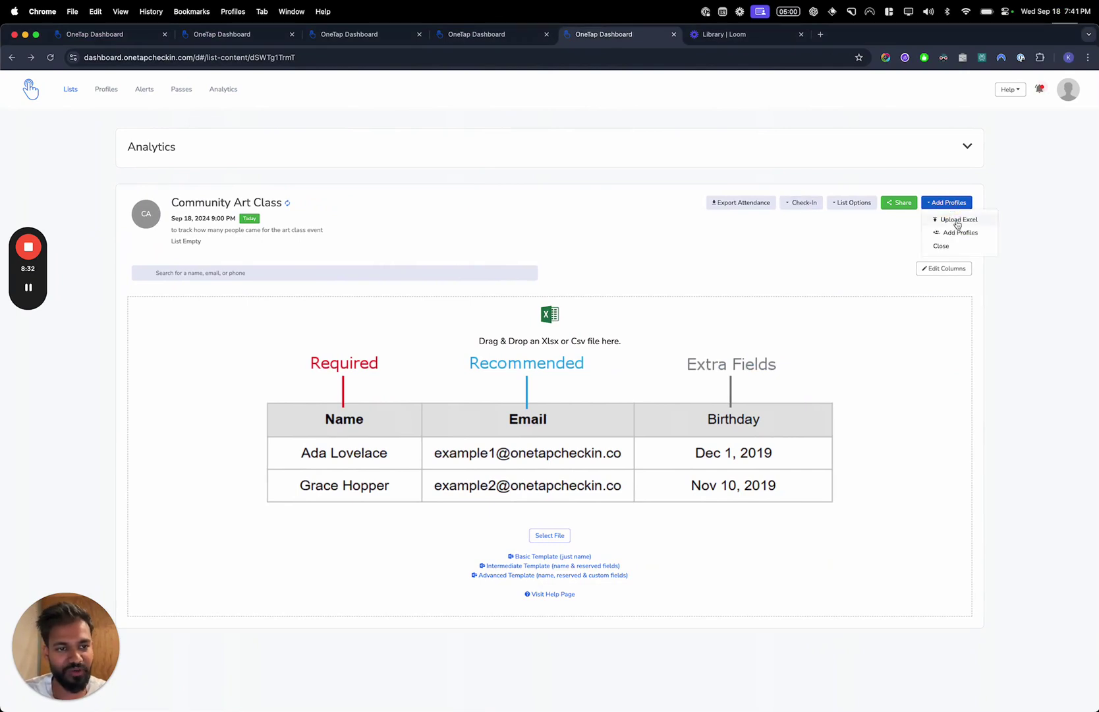
pyautogui.click(964, 232)
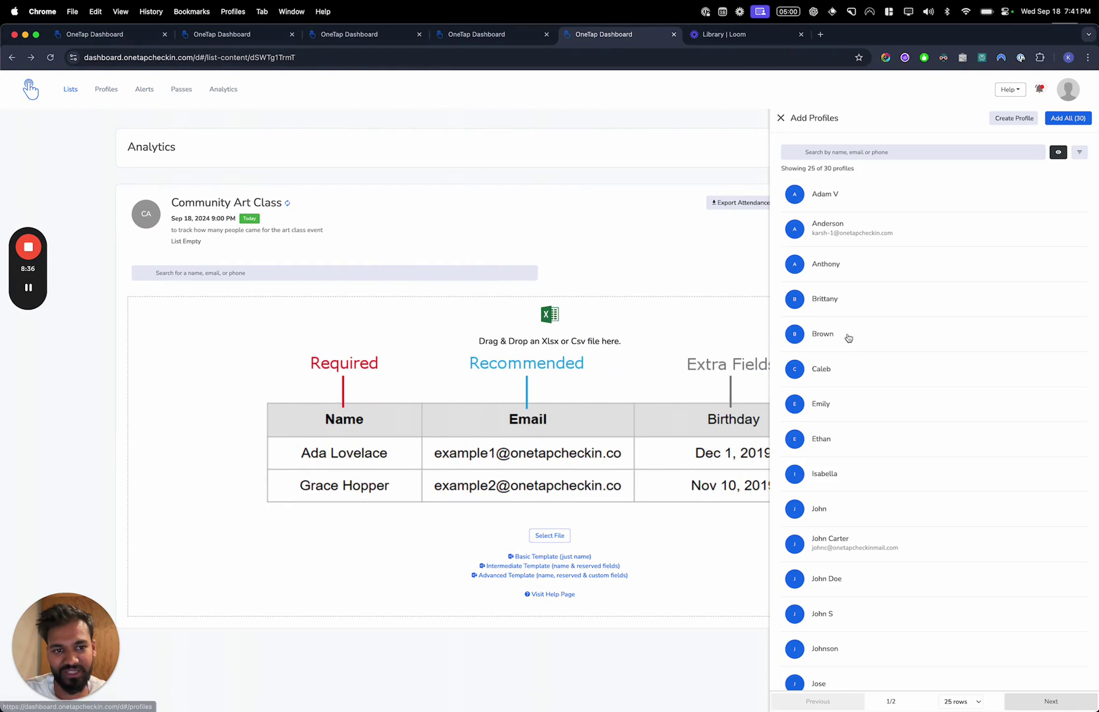
pyautogui.scroll(-5, 848, 336)
pyautogui.scroll(5, 848, 337)
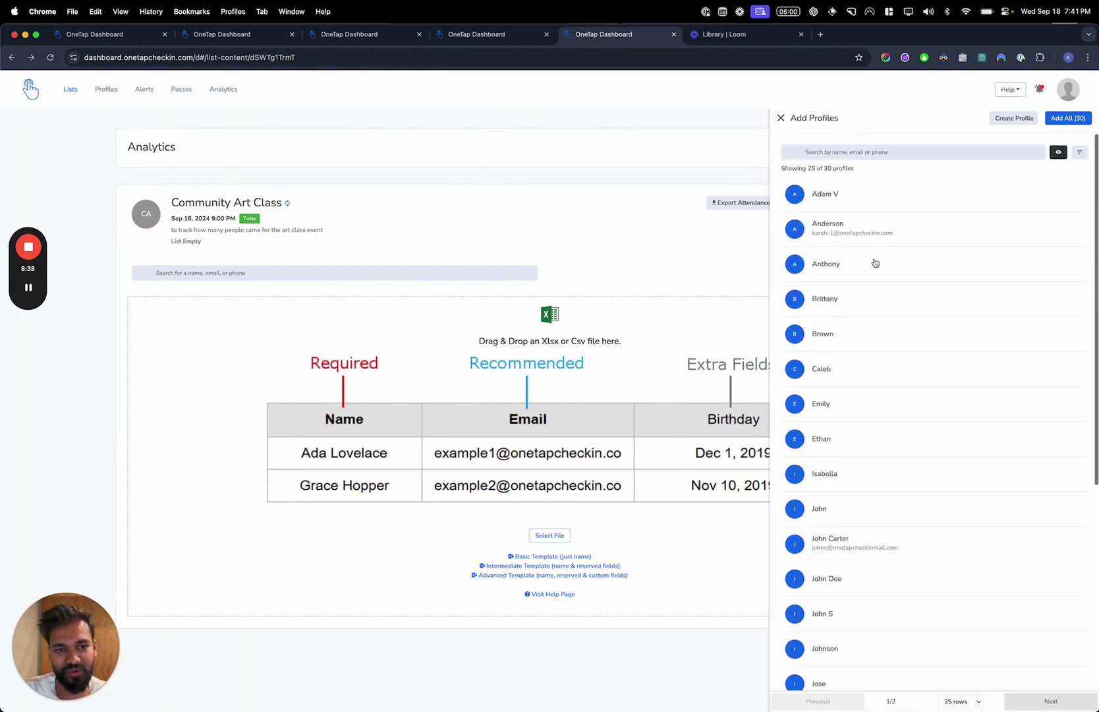
pyautogui.scroll(-5, 890, 369)
pyautogui.scroll(5, 906, 315)
# Create a new profile for the list with only the attendee's name filled in, and return to the list
pyautogui.click(1014, 119)
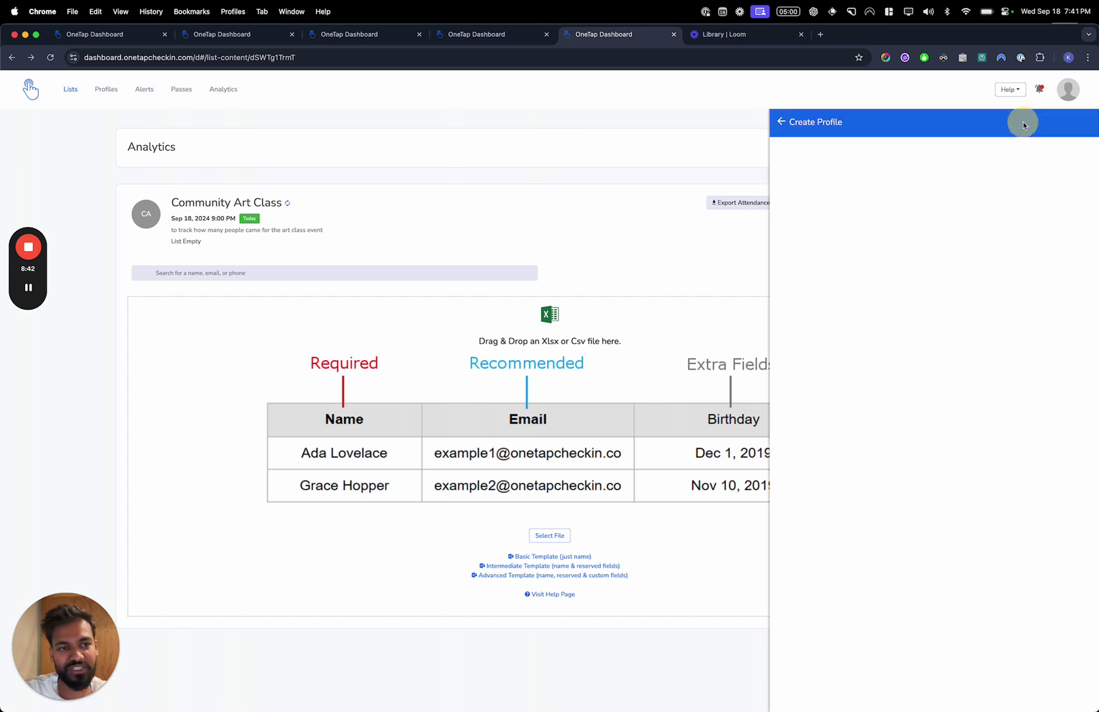
pyautogui.click(856, 238)
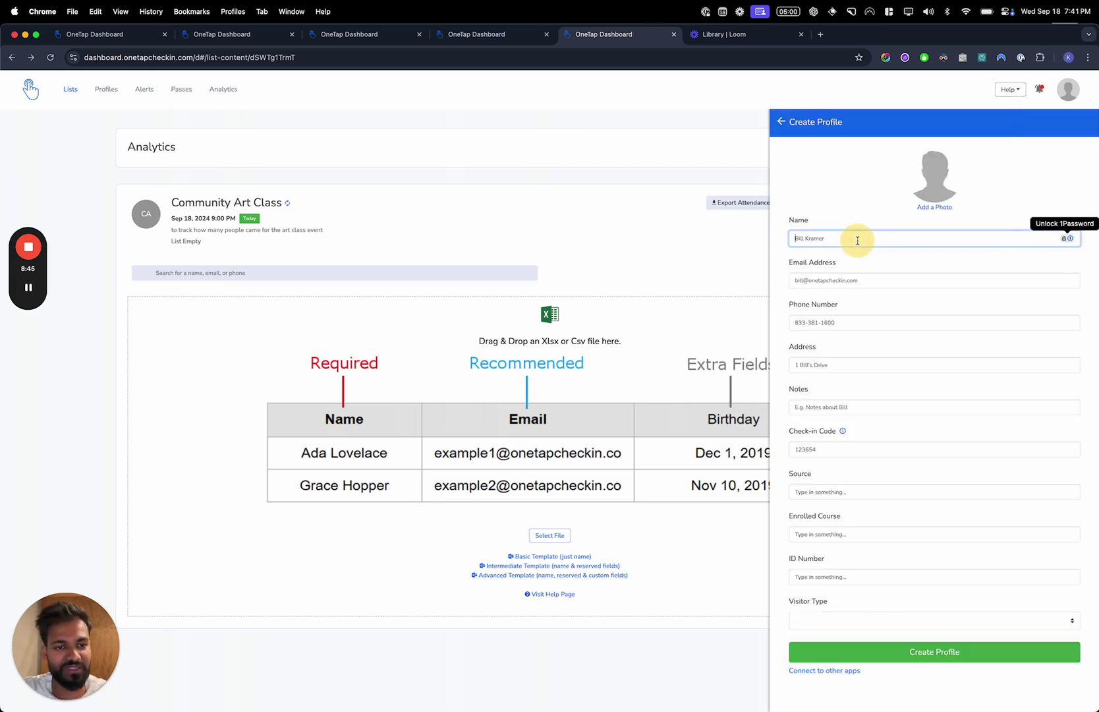
pyautogui.write('George')
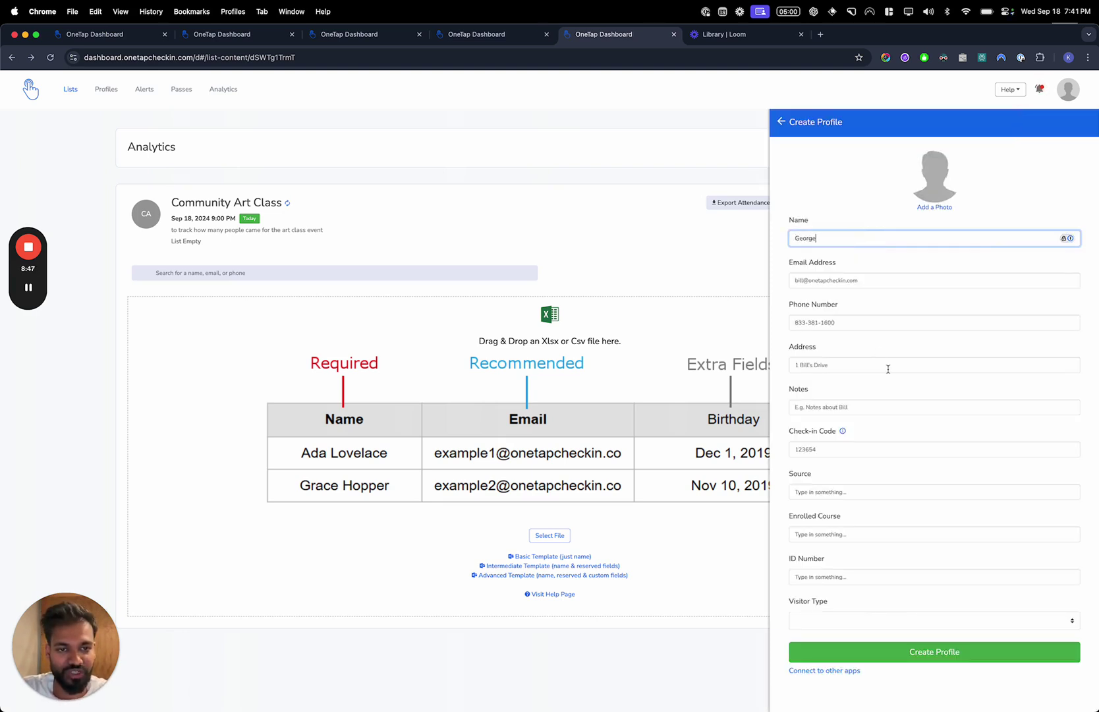
pyautogui.write(' V')
pyautogui.press('BackSpace')
pyautogui.write('A')
pyautogui.click(908, 651)
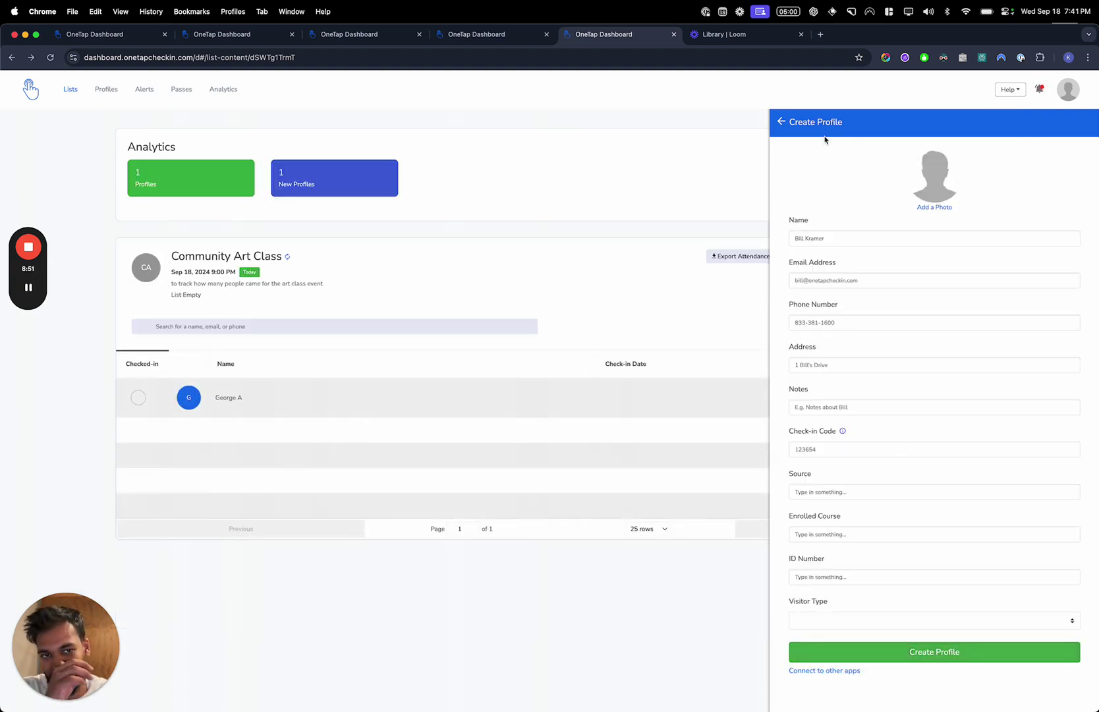
pyautogui.click(782, 123)
pyautogui.click(782, 123)
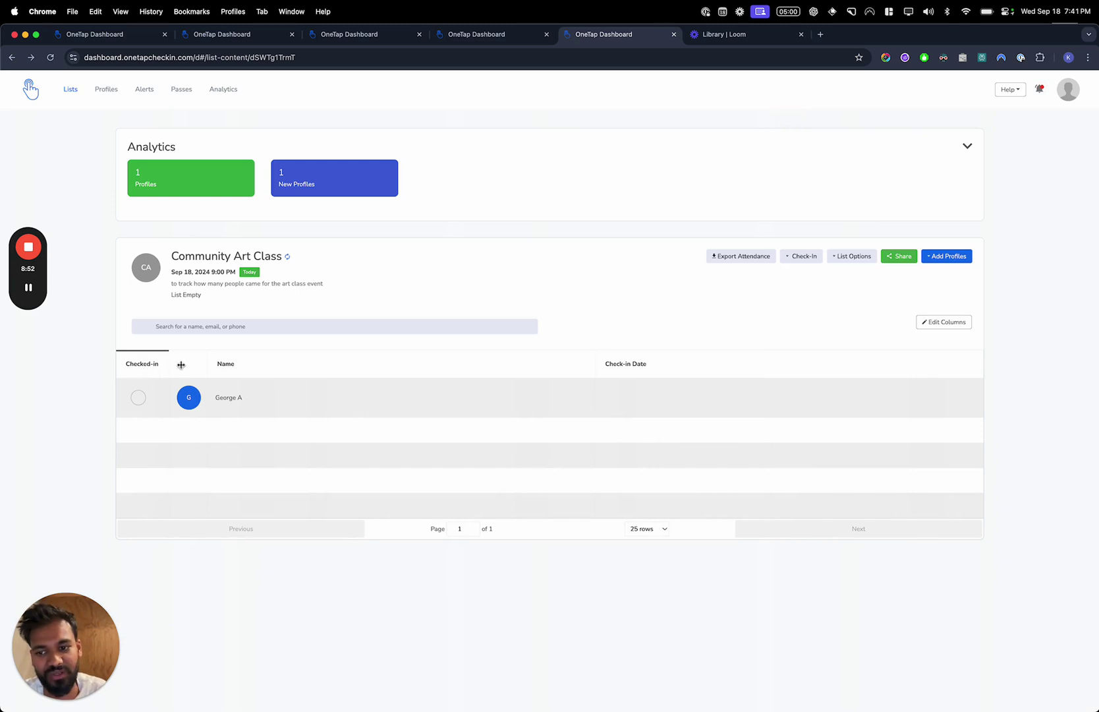
# Start checking in the Community Art Class attendee, review the survey questions in the check-in dialog, and close it
pyautogui.click(139, 399)
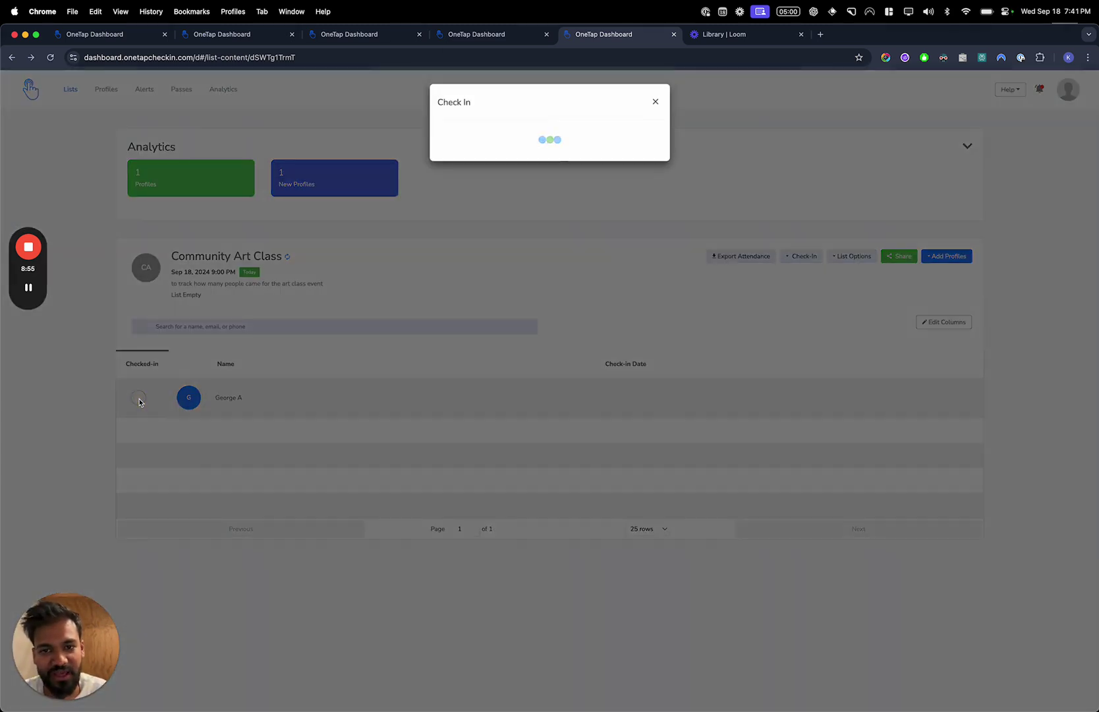
pyautogui.scroll(-3, 567, 513)
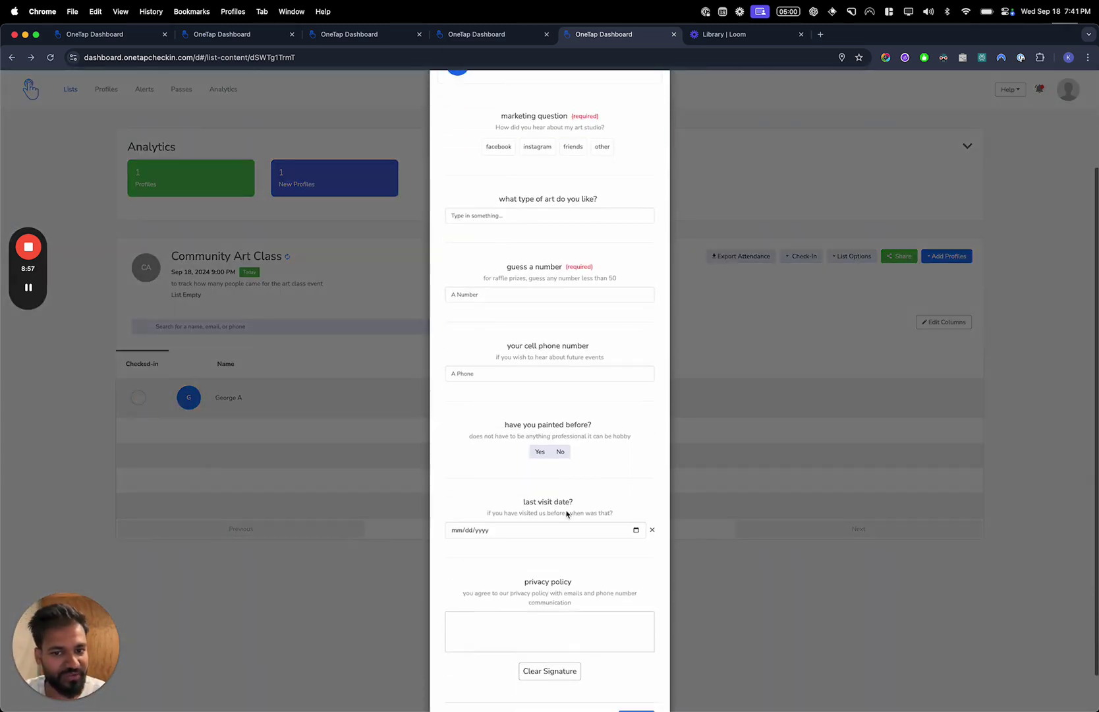
pyautogui.scroll(3, 566, 514)
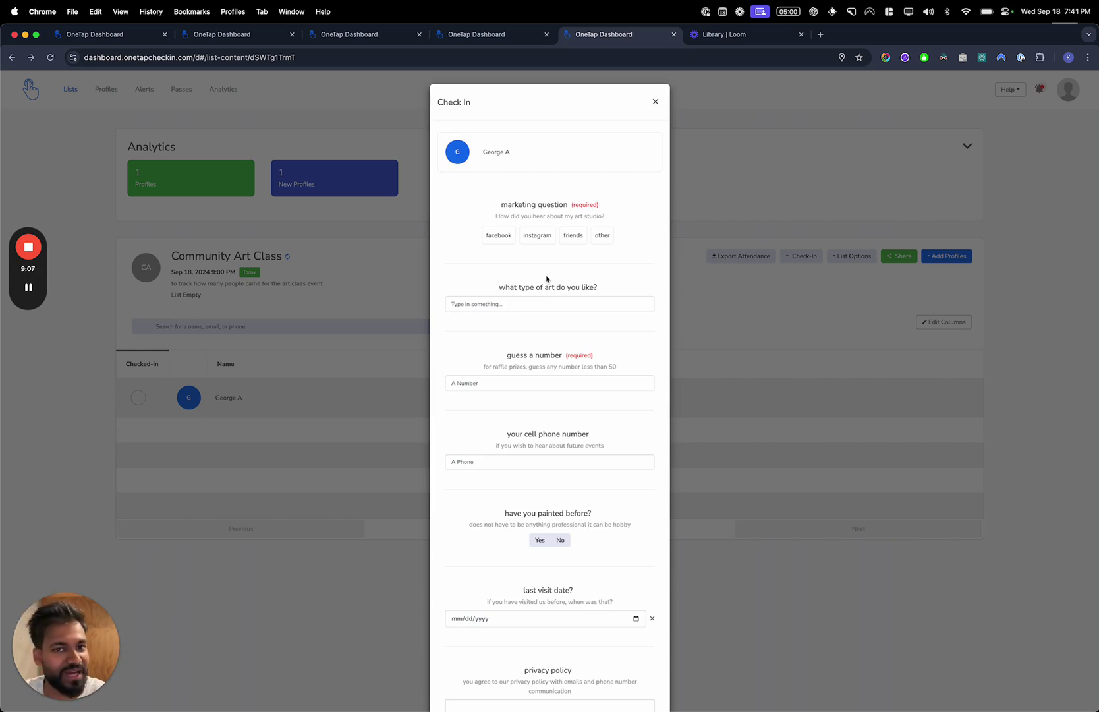
pyautogui.click(655, 102)
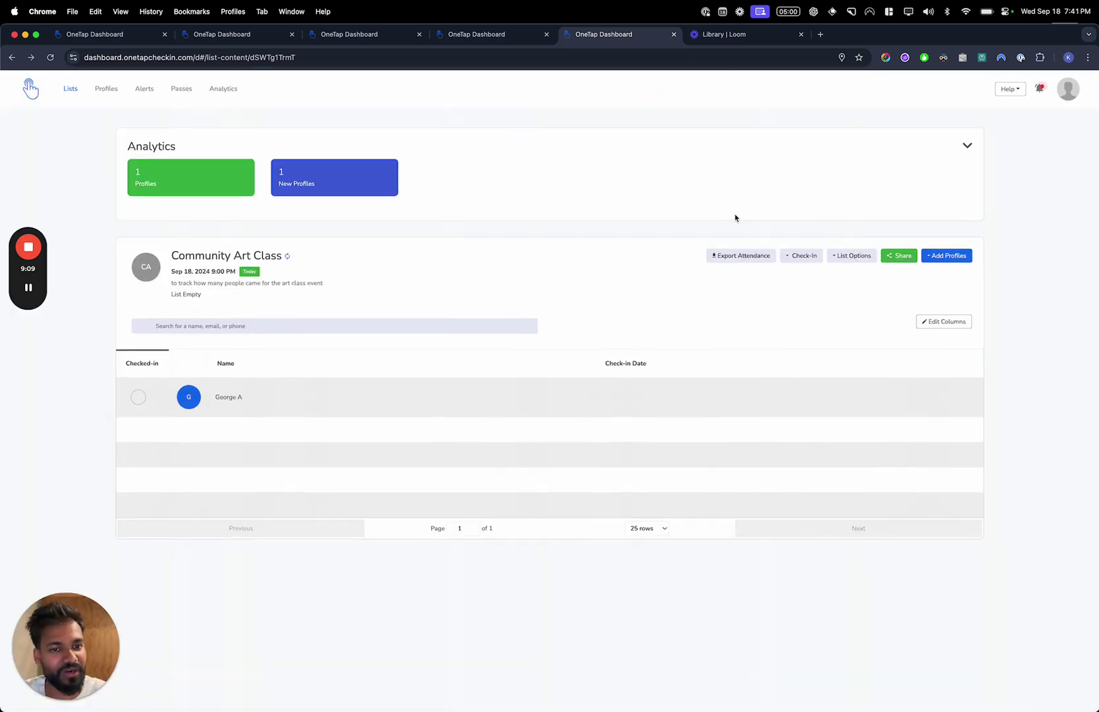
# Switch to Excalidraw to point out the public check-in link / QRC method for visitors, and return to the OneTap list
pyautogui.hotkey('ctrl', 'Left')
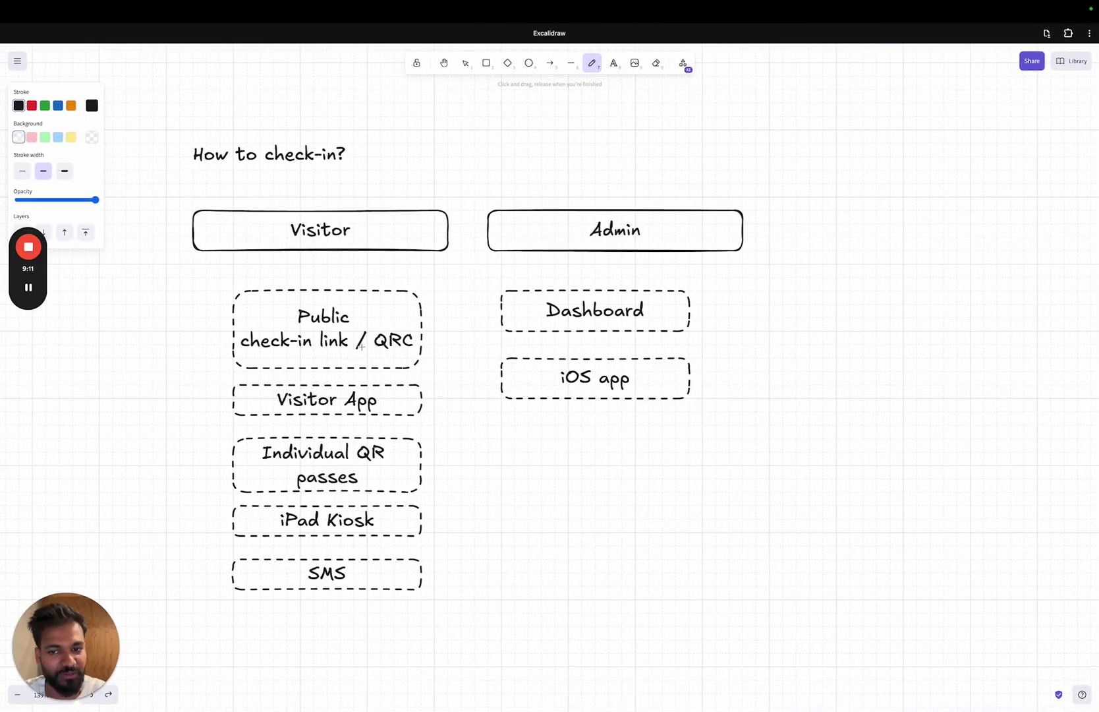
pyautogui.press('v')
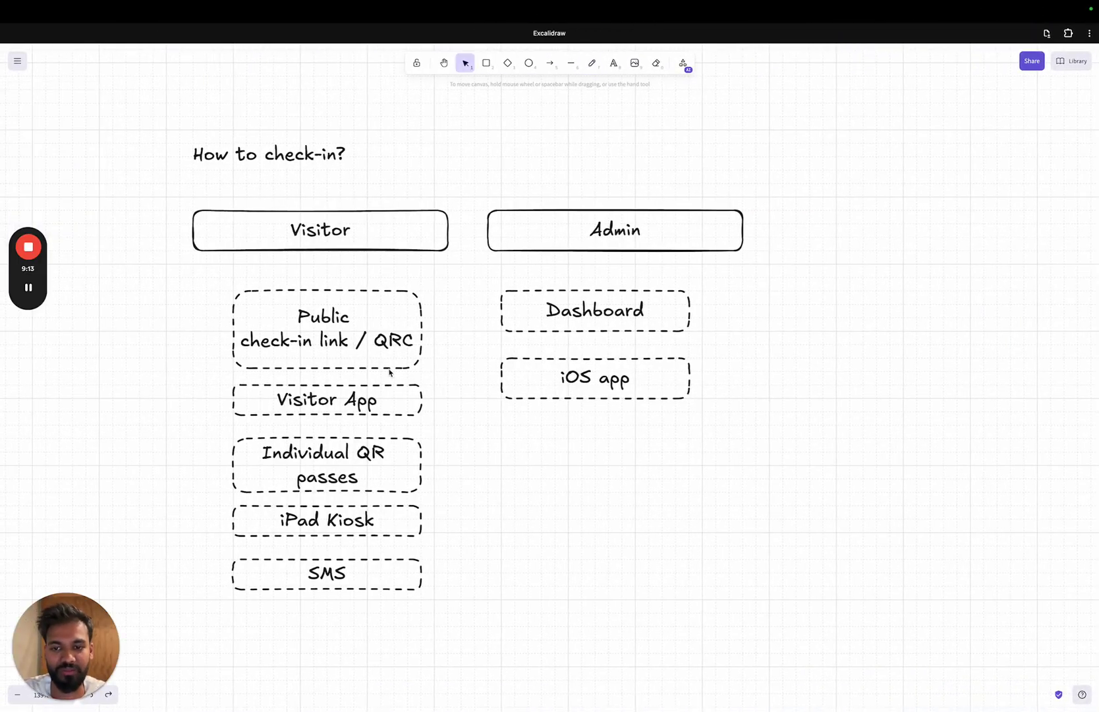
pyautogui.click(393, 366)
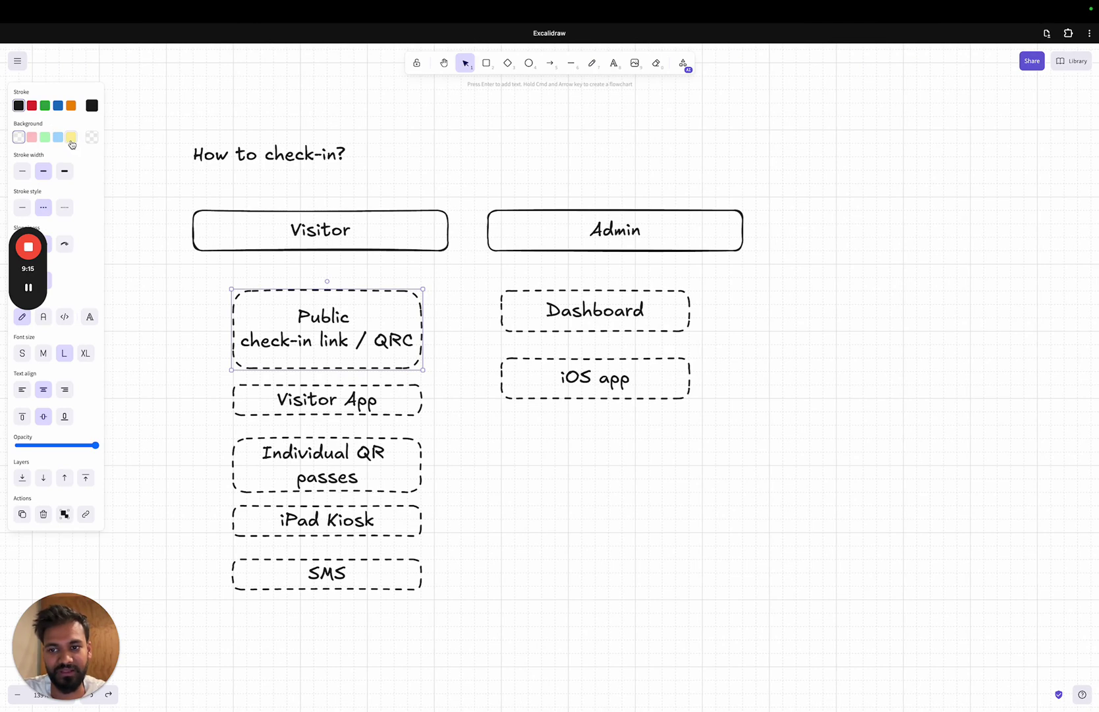
pyautogui.click(550, 391)
pyautogui.hotkey('ctrl', 'Right')
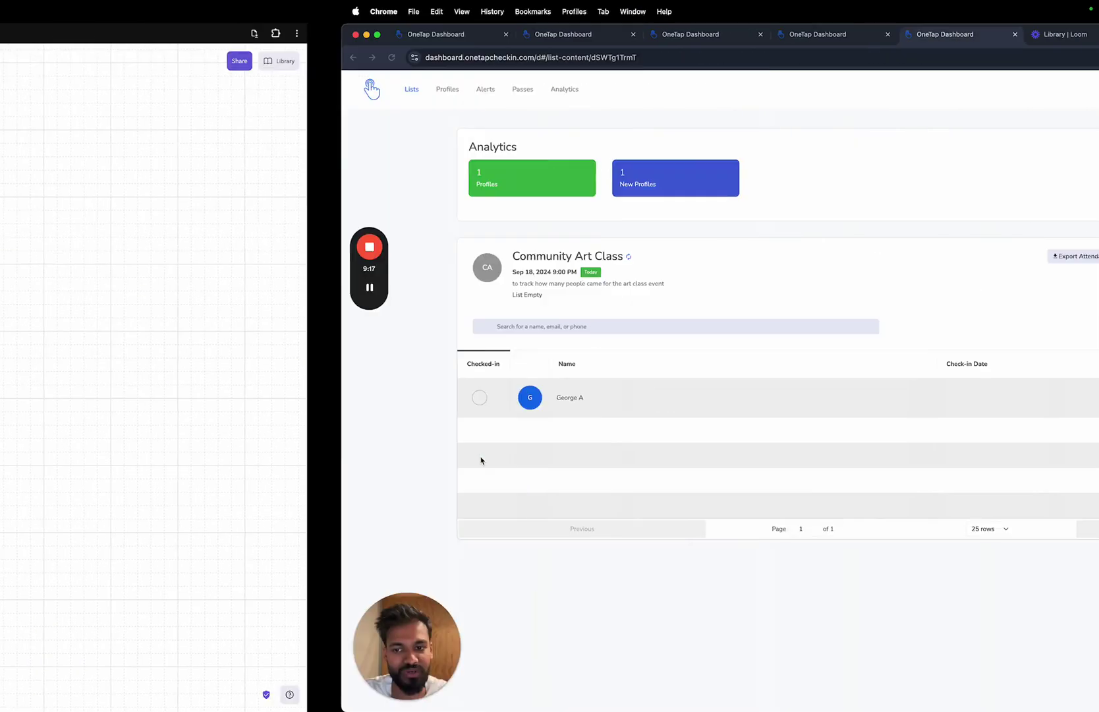
# Show the public check-in link and QR code from the list's share options, and open the link
pyautogui.click(901, 258)
pyautogui.click(919, 274)
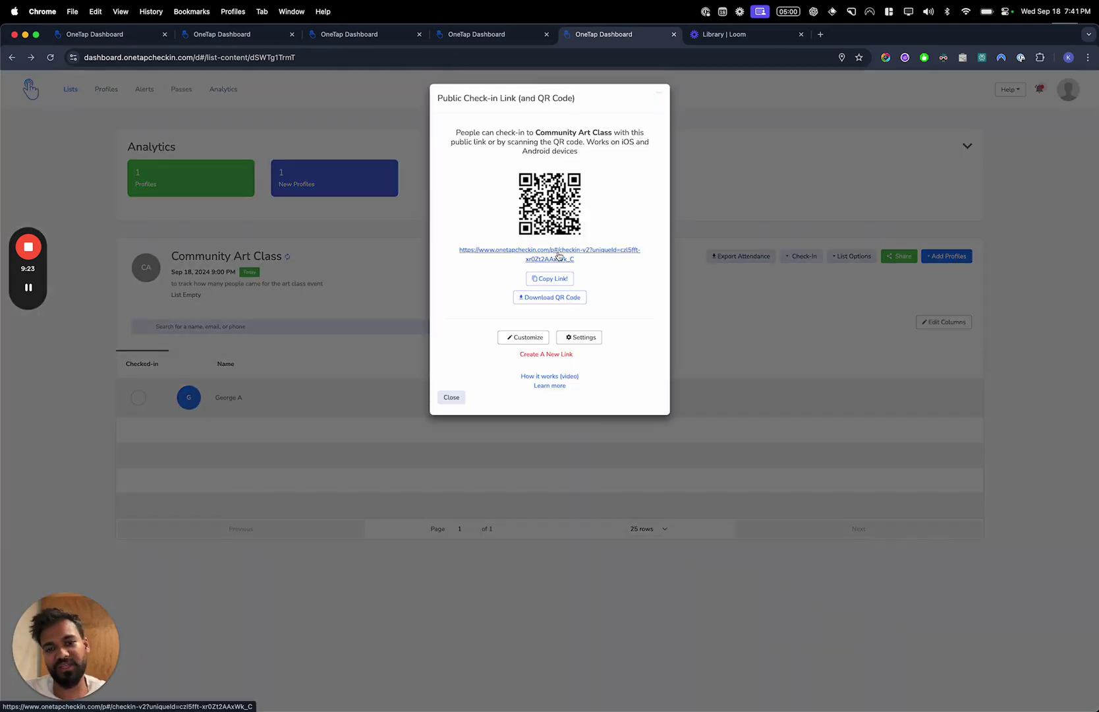
pyautogui.scroll(5, 563, 197)
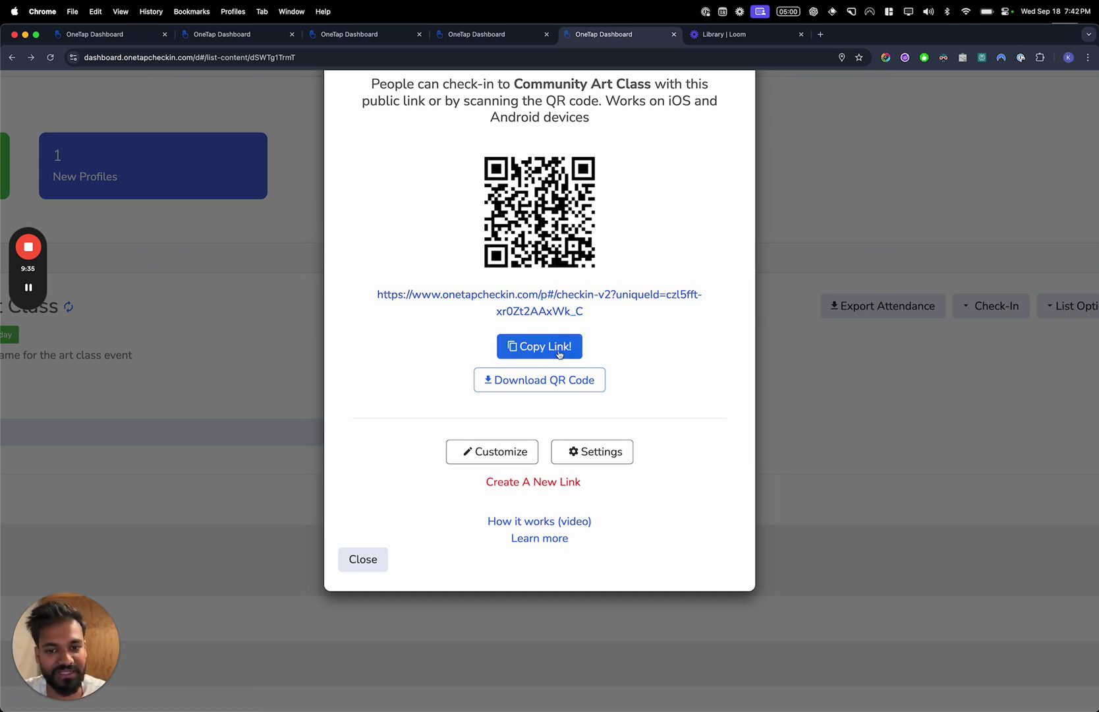
pyautogui.click(539, 303)
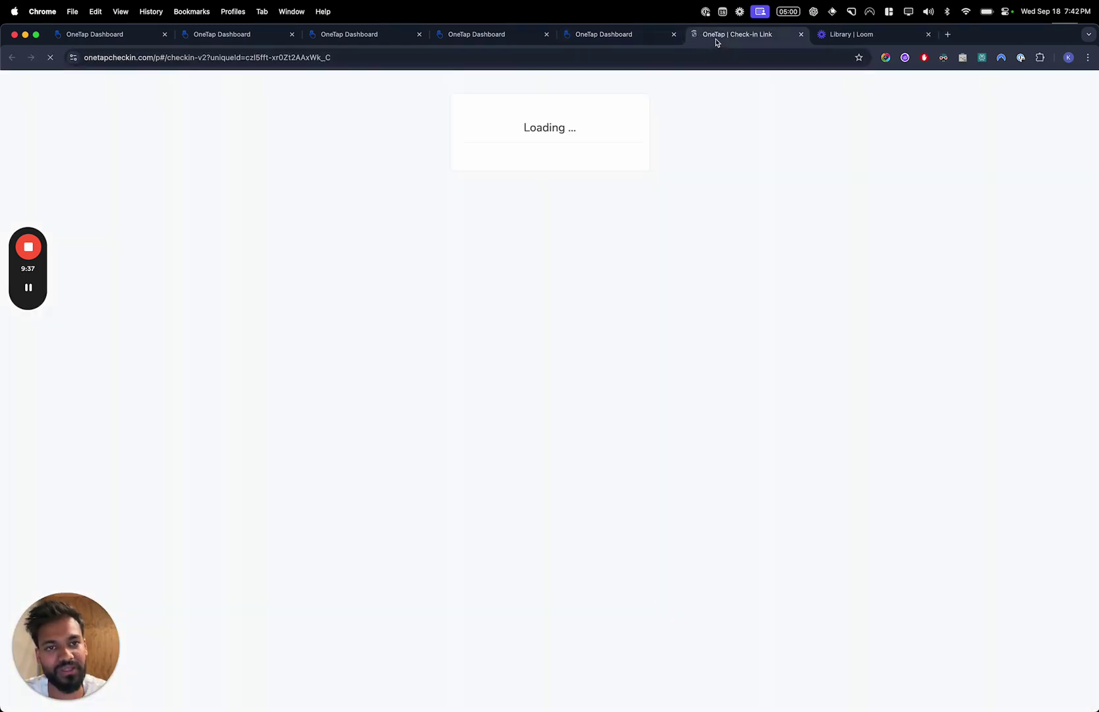
# Move the public check-in page into its own browser window and enlarge it to fill the screen
pyautogui.moveTo(716, 40); pyautogui.dragTo(716, 79)
pyautogui.hotkey('ctrl', 'alt', 'Right')
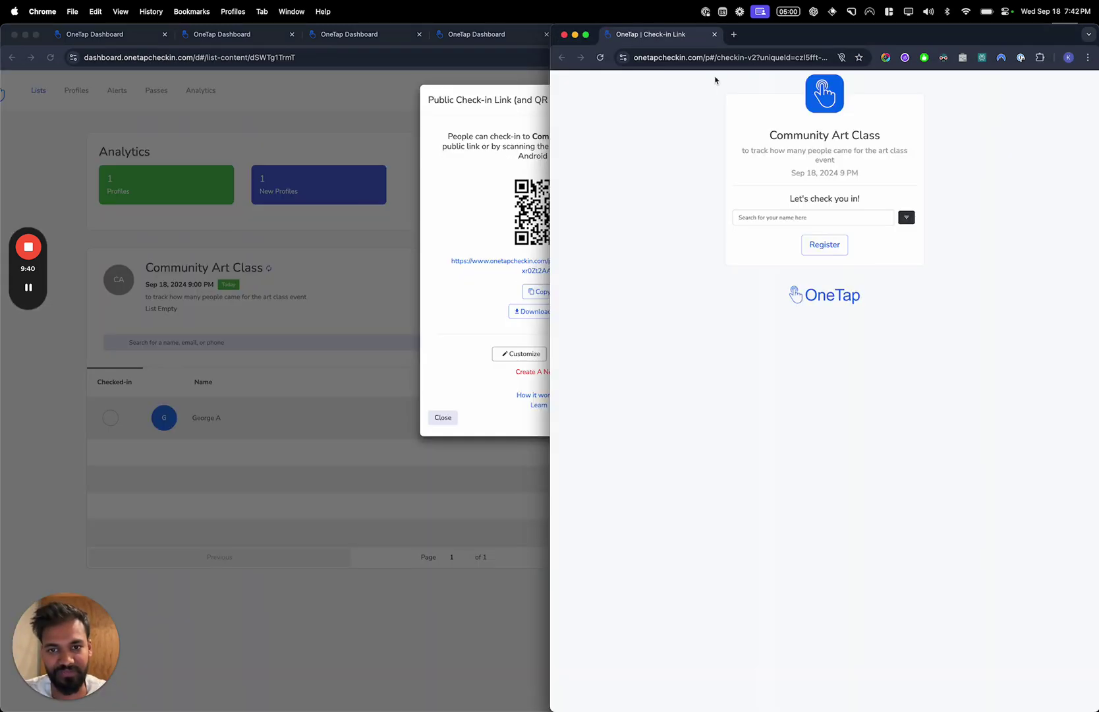
pyautogui.hotkey('ctrl', 'alt', 'Return')
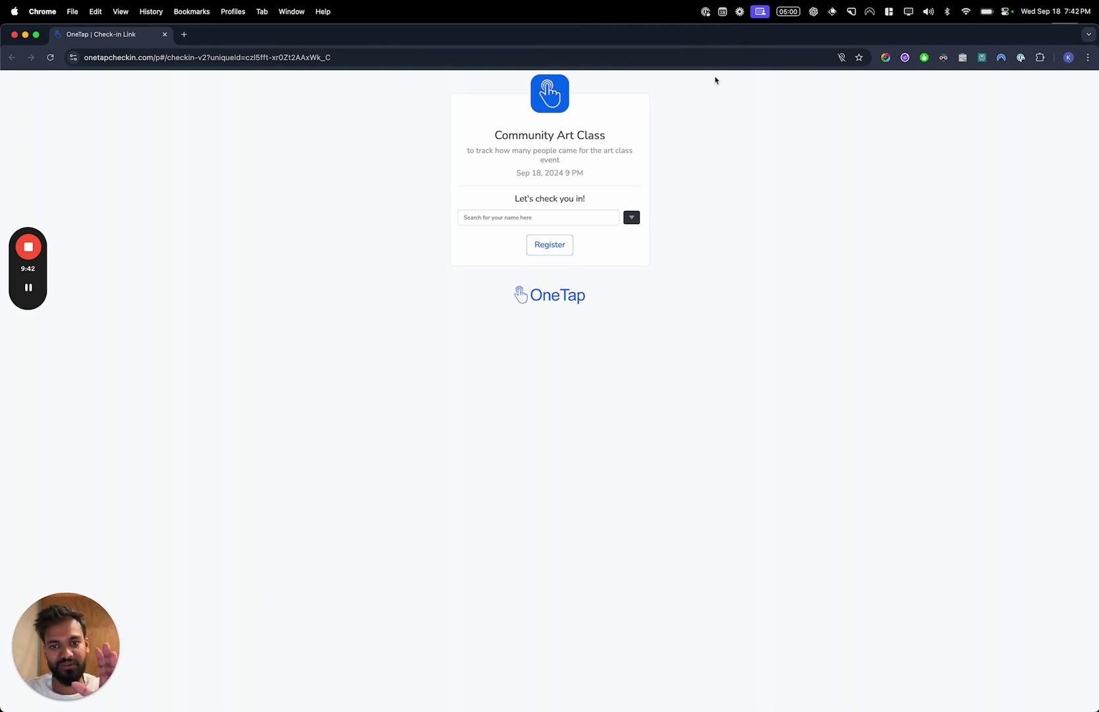
# Resize the check-in and dashboard windows so both can be reached, and open the dashboard's Profiles page to browse existing profiles
pyautogui.click(516, 220)
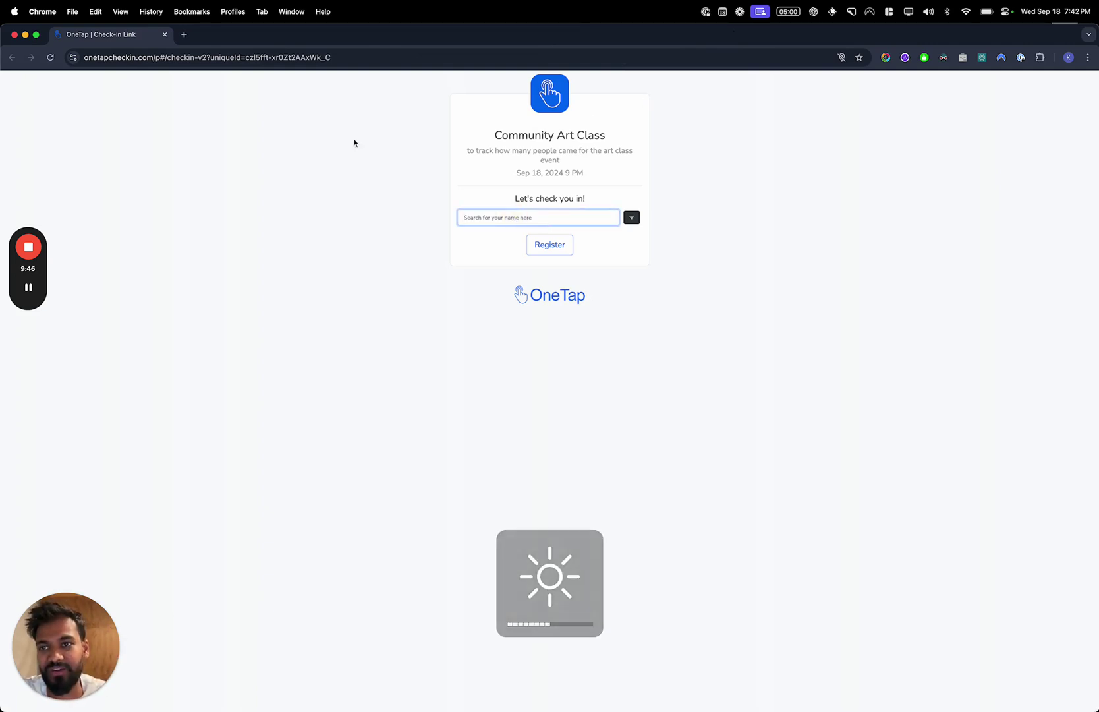
pyautogui.moveTo(0, 134); pyautogui.dragTo(302, 119)
pyautogui.click(219, 144)
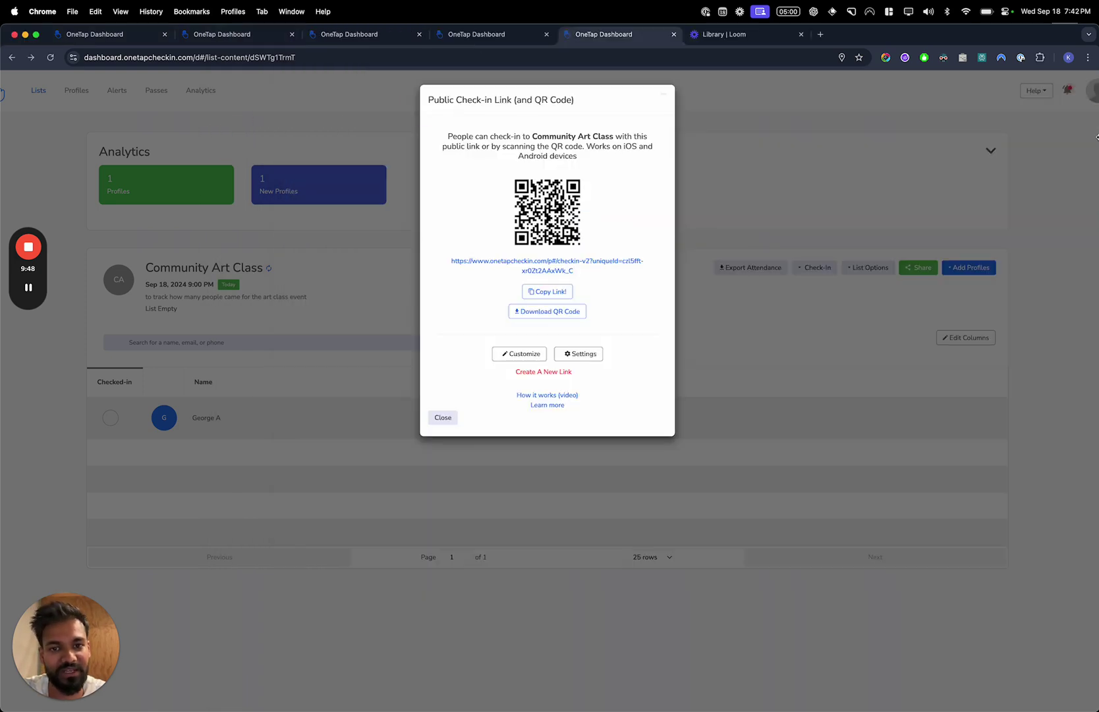
pyautogui.moveTo(1098, 129); pyautogui.dragTo(972, 150)
pyautogui.click(863, 201)
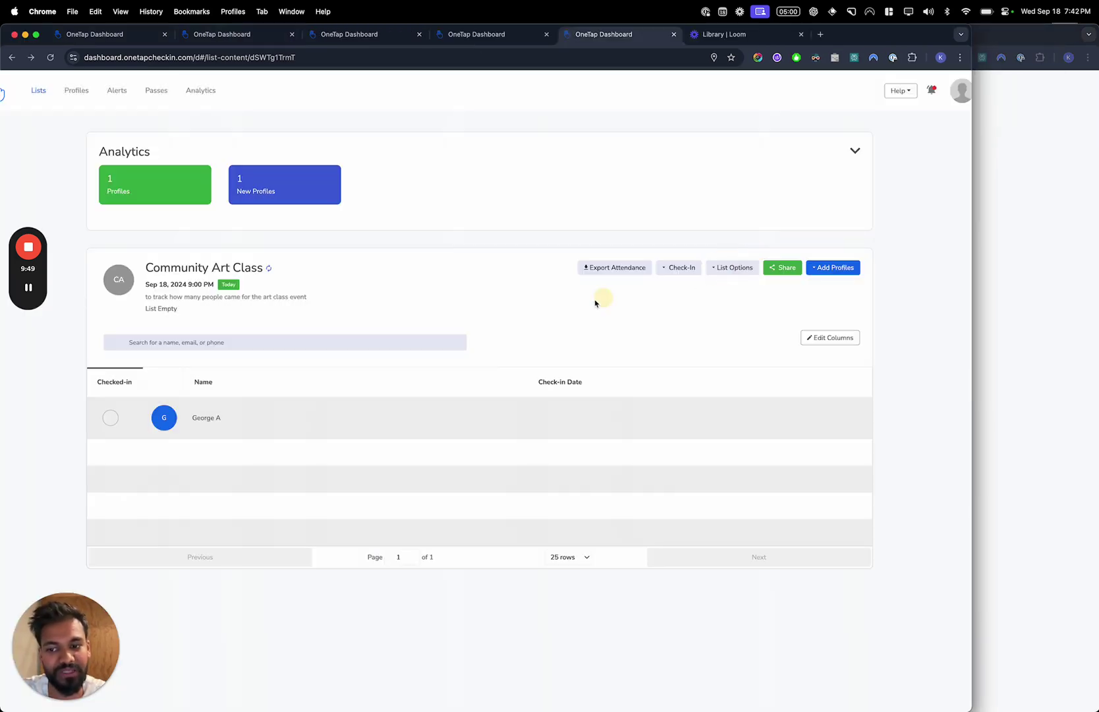
pyautogui.click(76, 92)
pyautogui.scroll(-2, 288, 355)
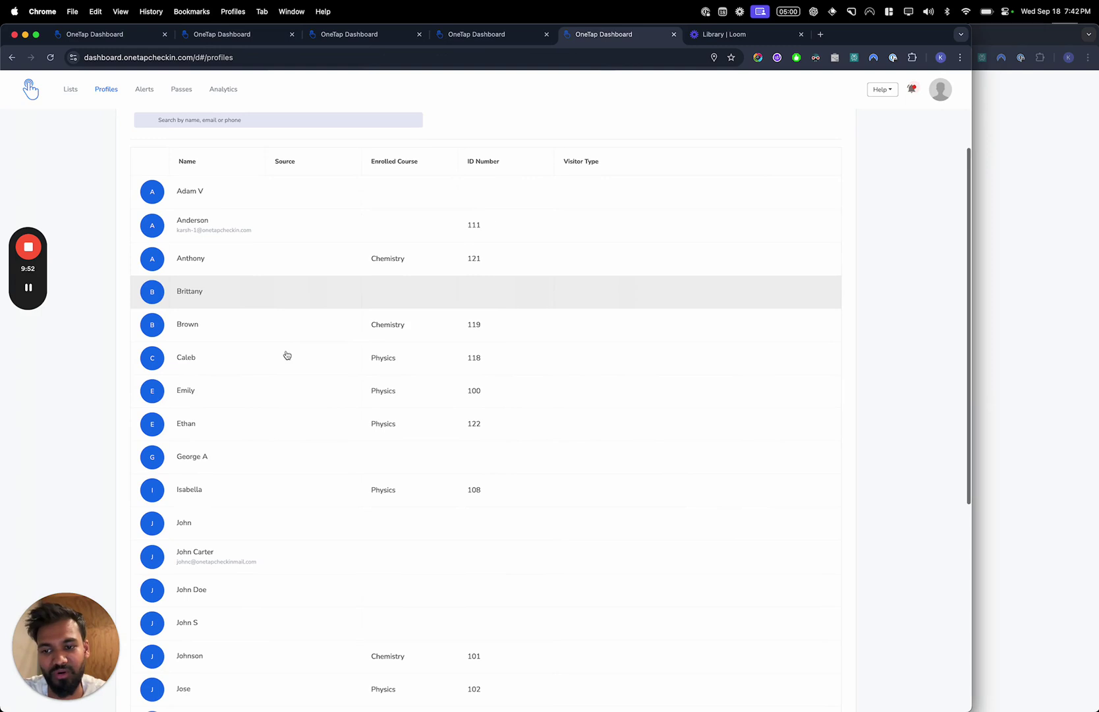
# Look up an existing attendee's profile by name on the public check-in page
pyautogui.click(1020, 260)
pyautogui.write('c')
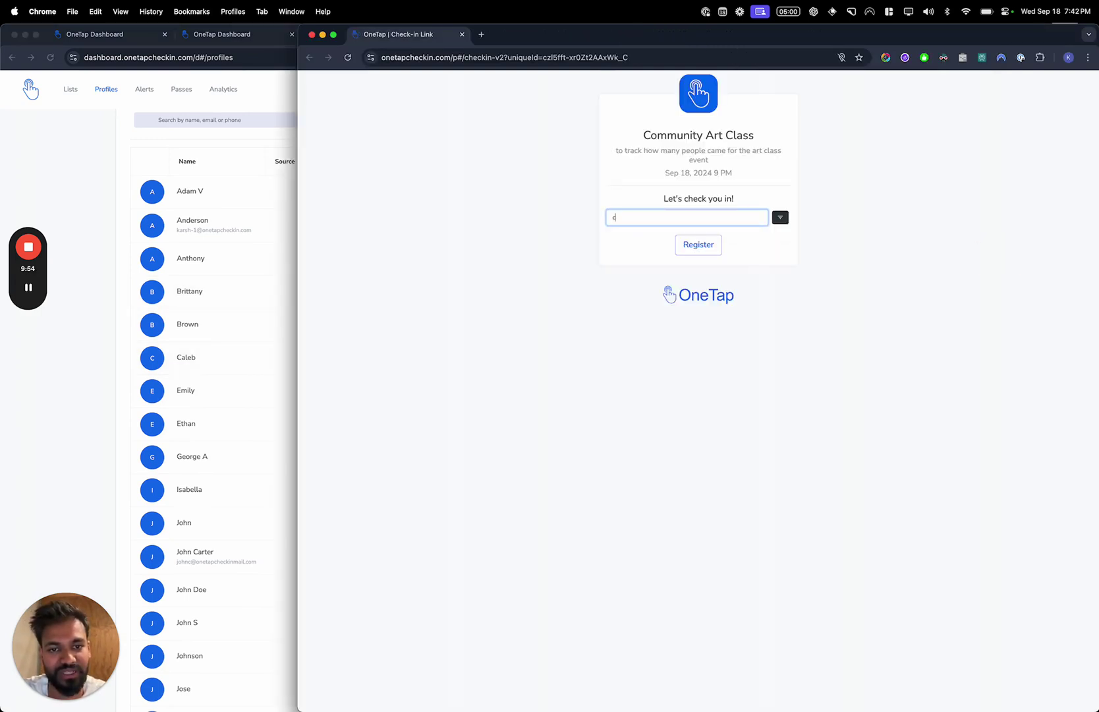
pyautogui.write('aleb')
pyautogui.click(628, 238)
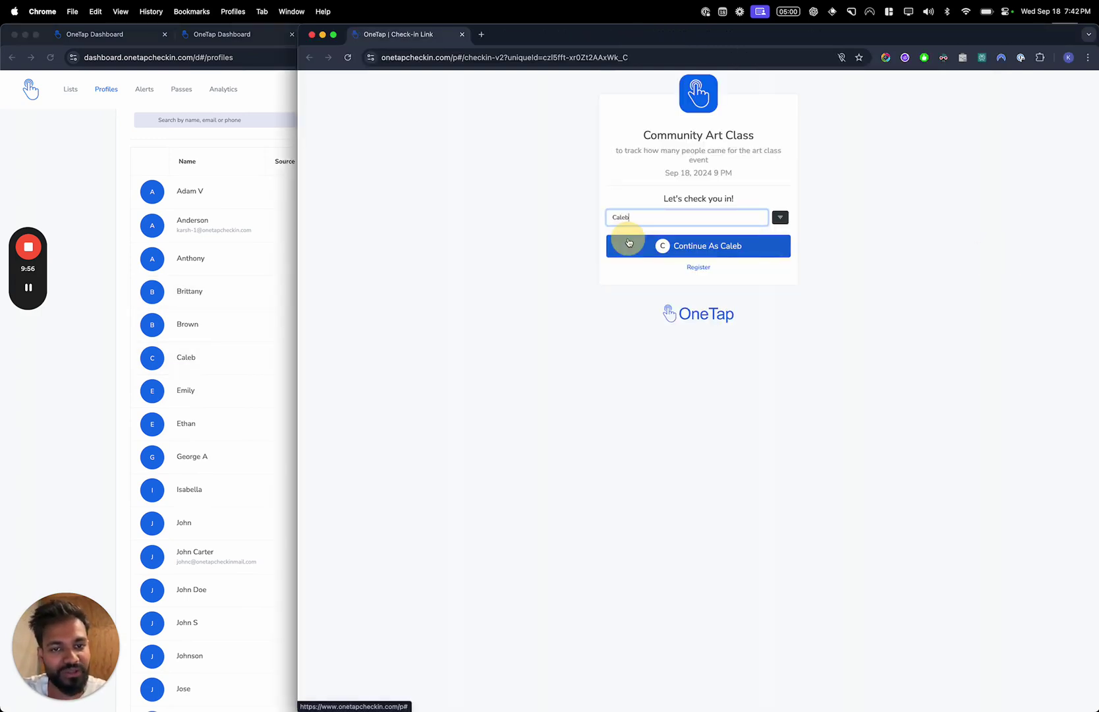
pyautogui.click(690, 216)
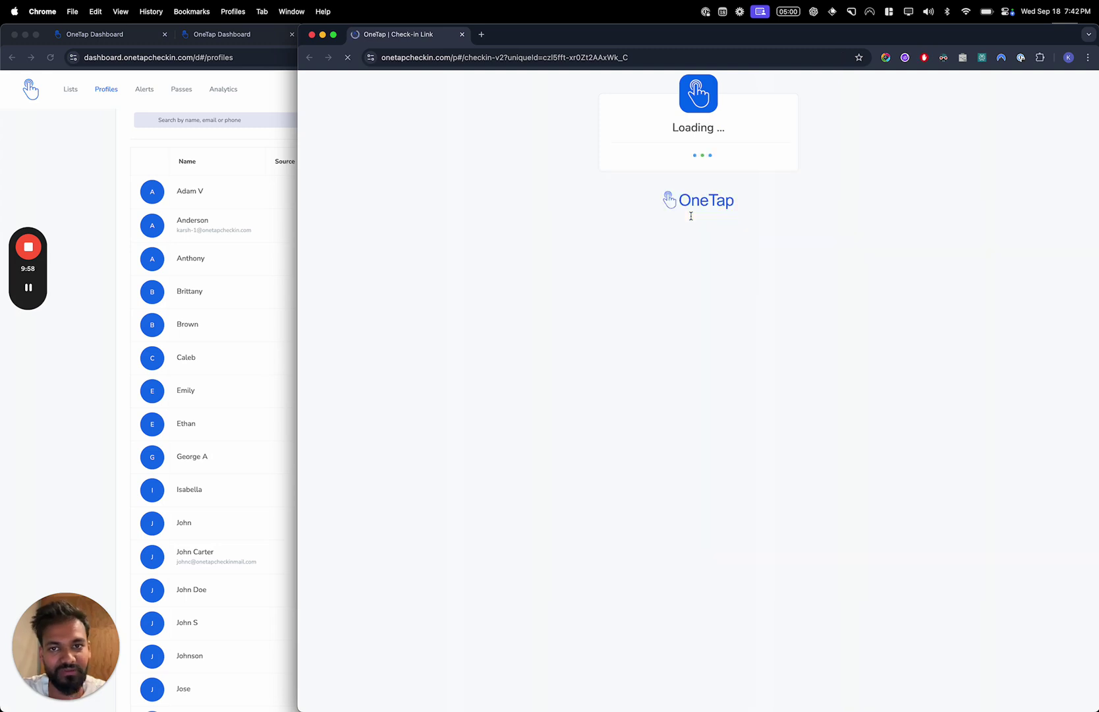
# Enlarge the check-in page window and register a new attendee with only the name field filled in
pyautogui.hotkey('ctrl', 'alt', 'Return')
pyautogui.click(544, 227)
pyautogui.click(544, 244)
pyautogui.click(542, 301)
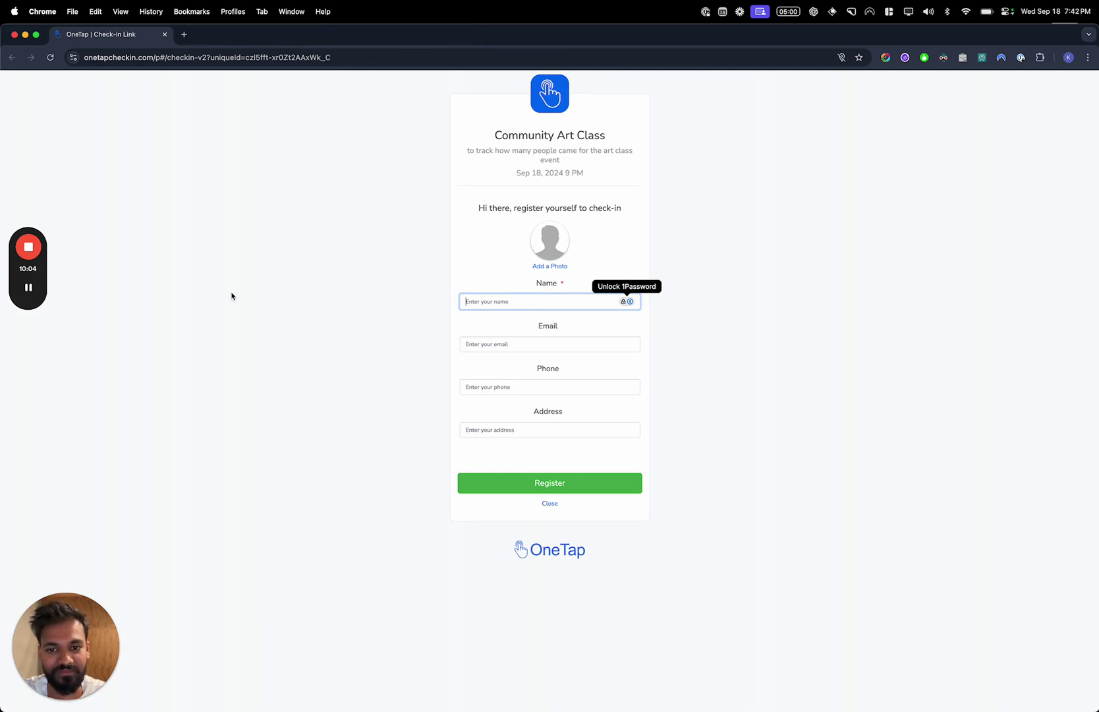
pyautogui.write('Briana')
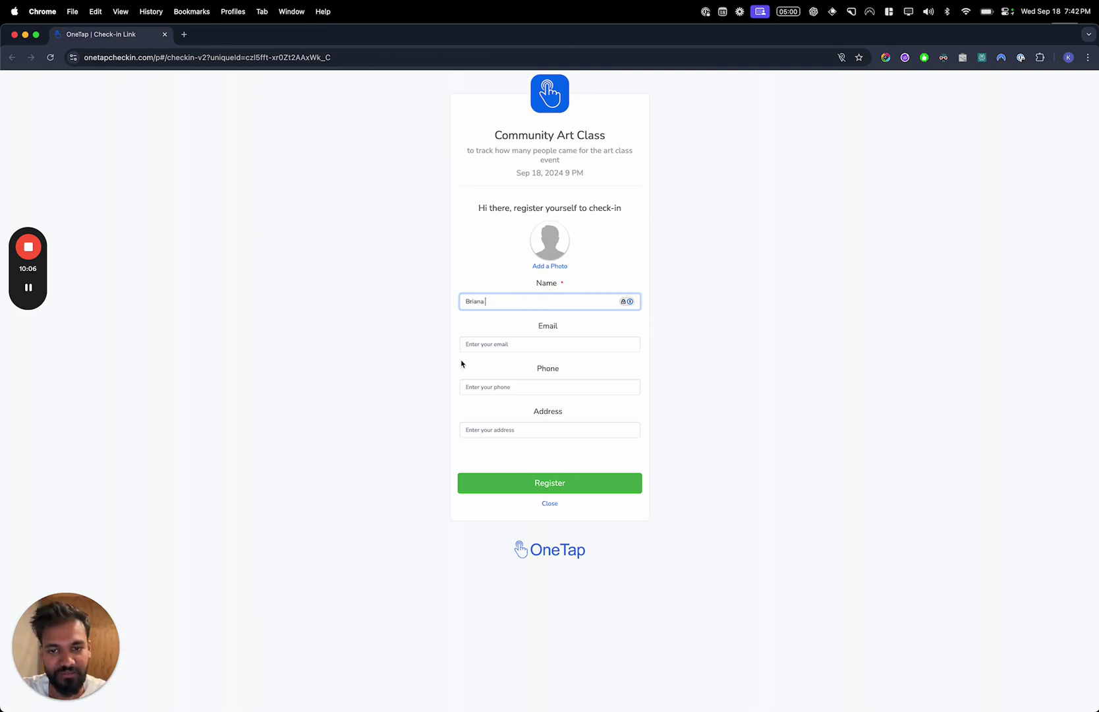
pyautogui.write(' H')
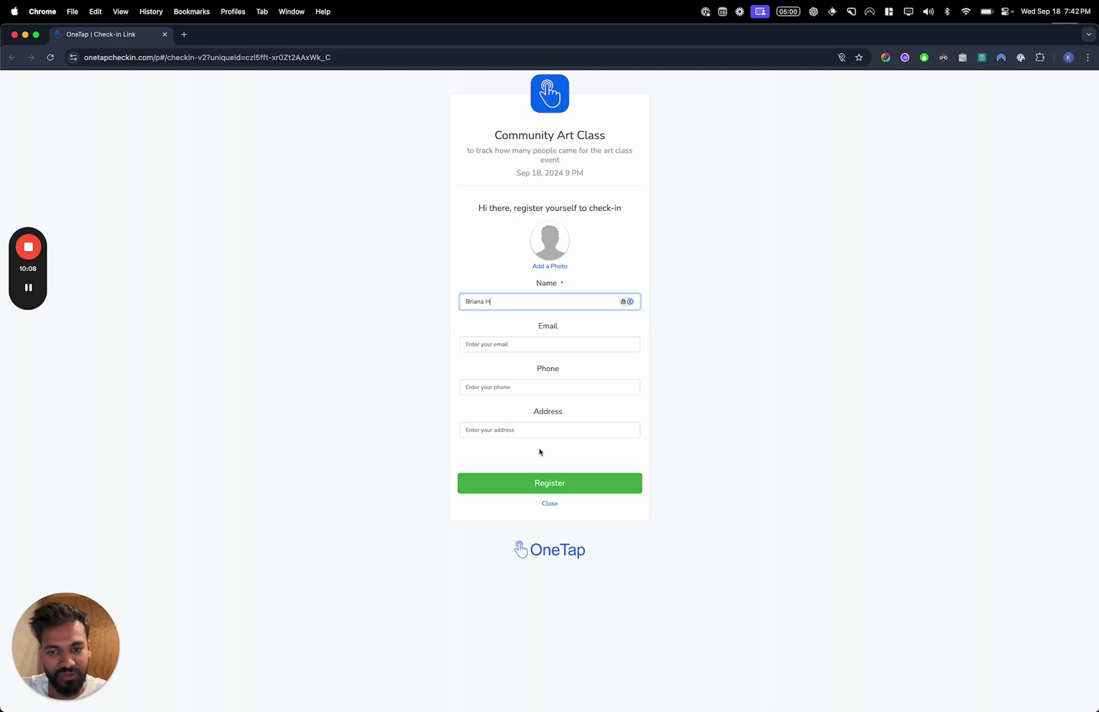
pyautogui.click(561, 484)
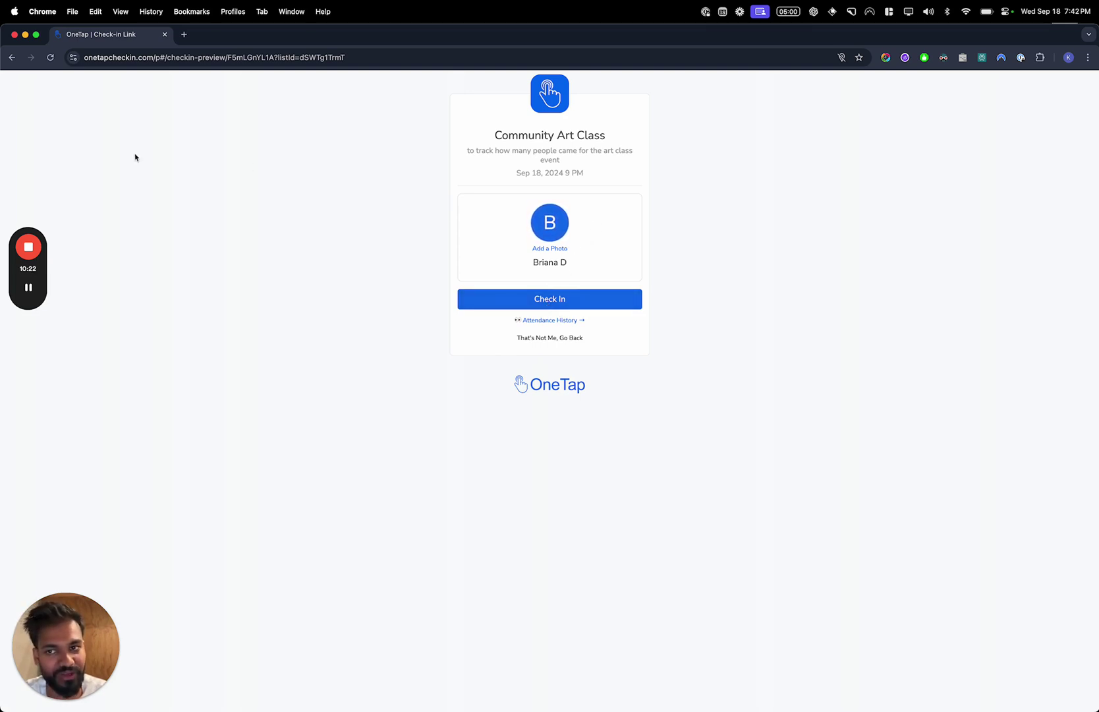
# Refresh the dashboard's Profiles page and examine the newly registered attendee's profile, including creation date, pass and lists
pyautogui.click(67, 224)
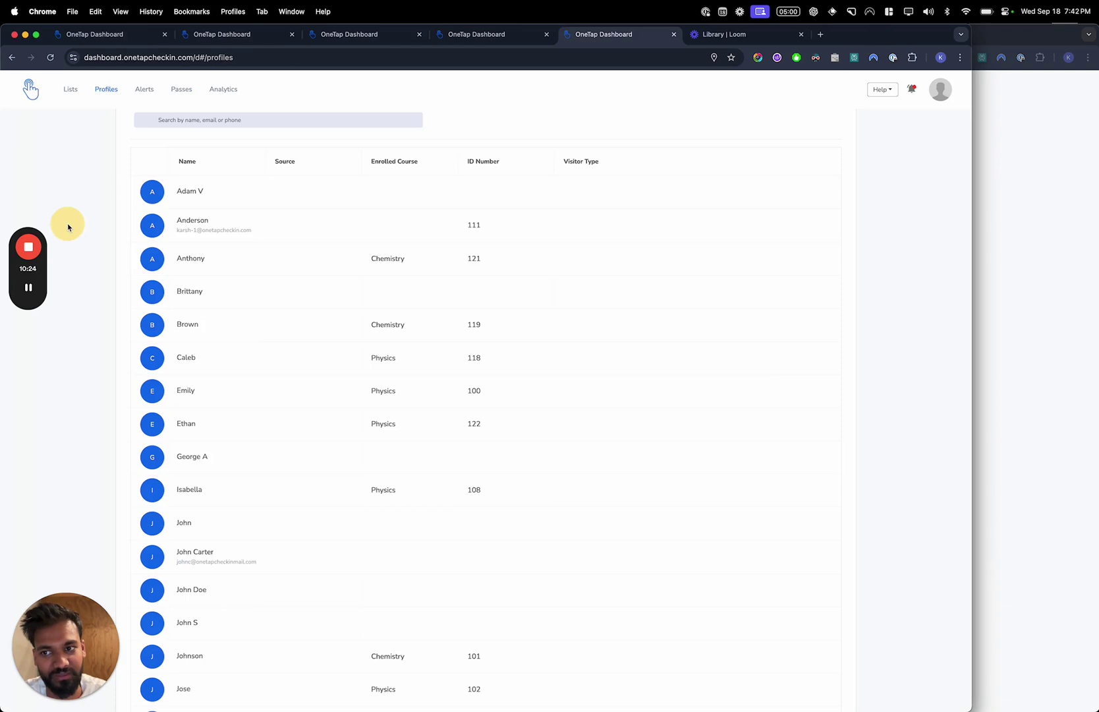
pyautogui.scroll(2, 164, 134)
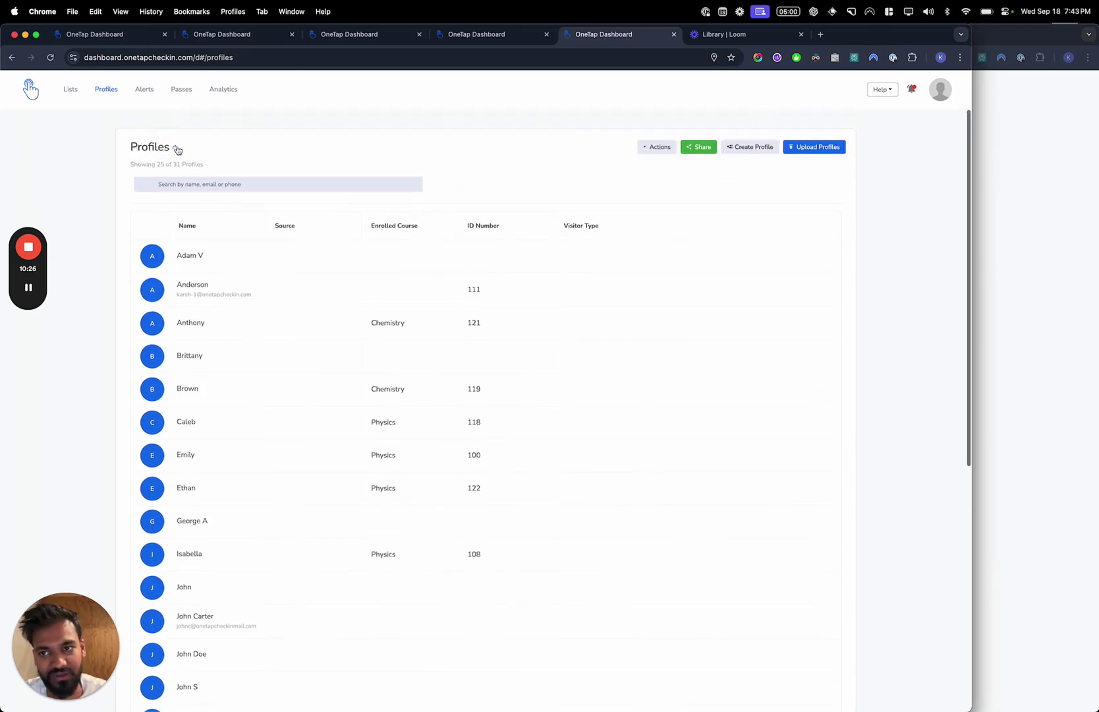
pyautogui.press('super+r')
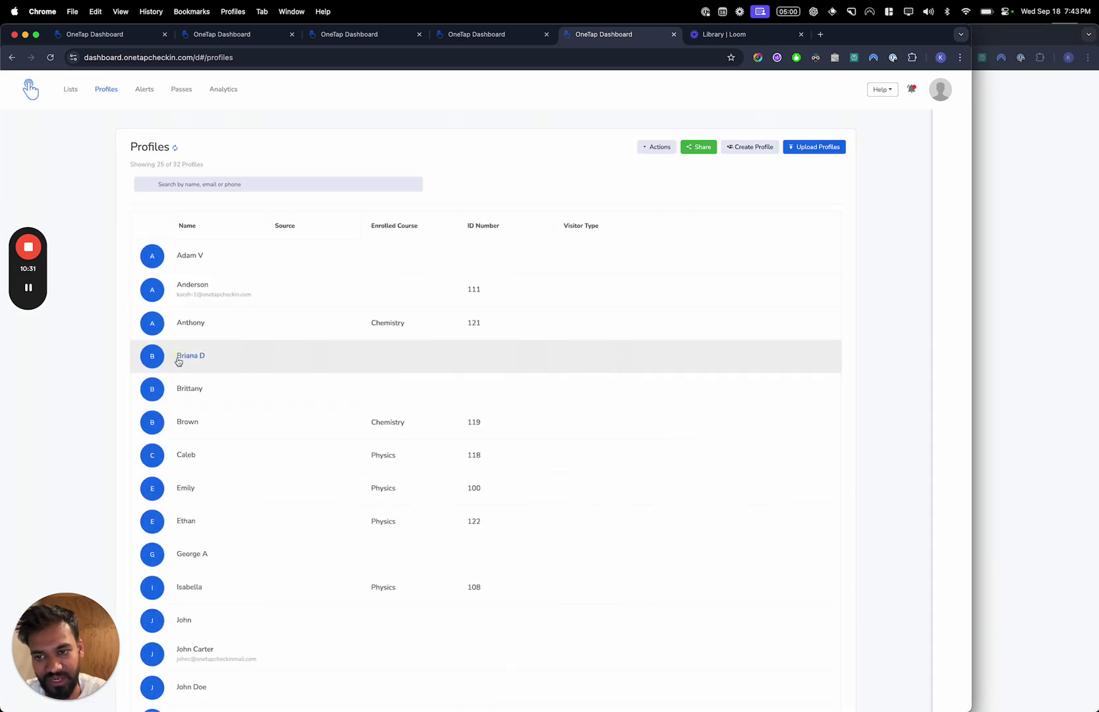
pyautogui.click(178, 361)
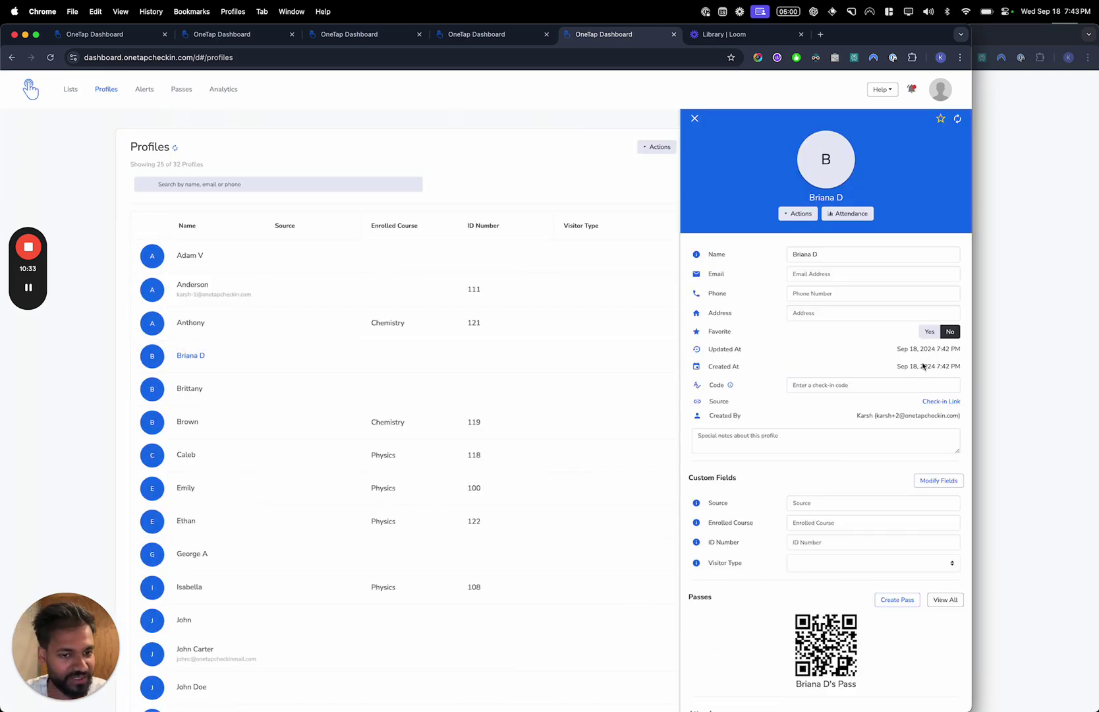
pyautogui.tripleClick(916, 366)
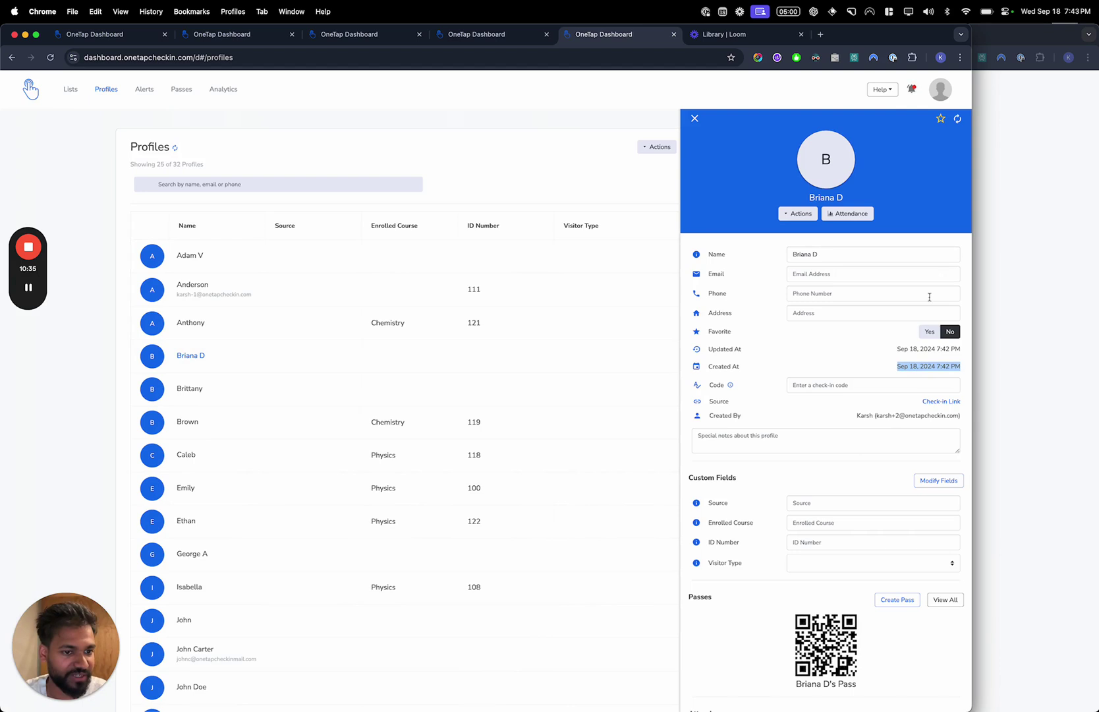
pyautogui.scroll(-5, 933, 370)
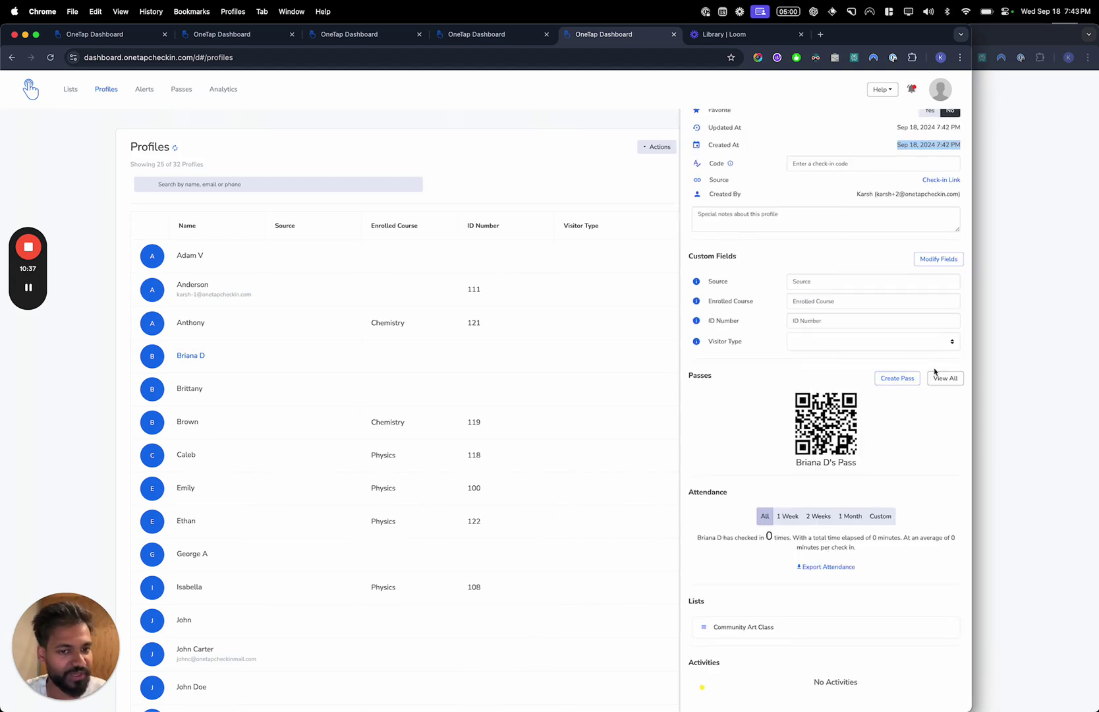
pyautogui.scroll(5, 935, 373)
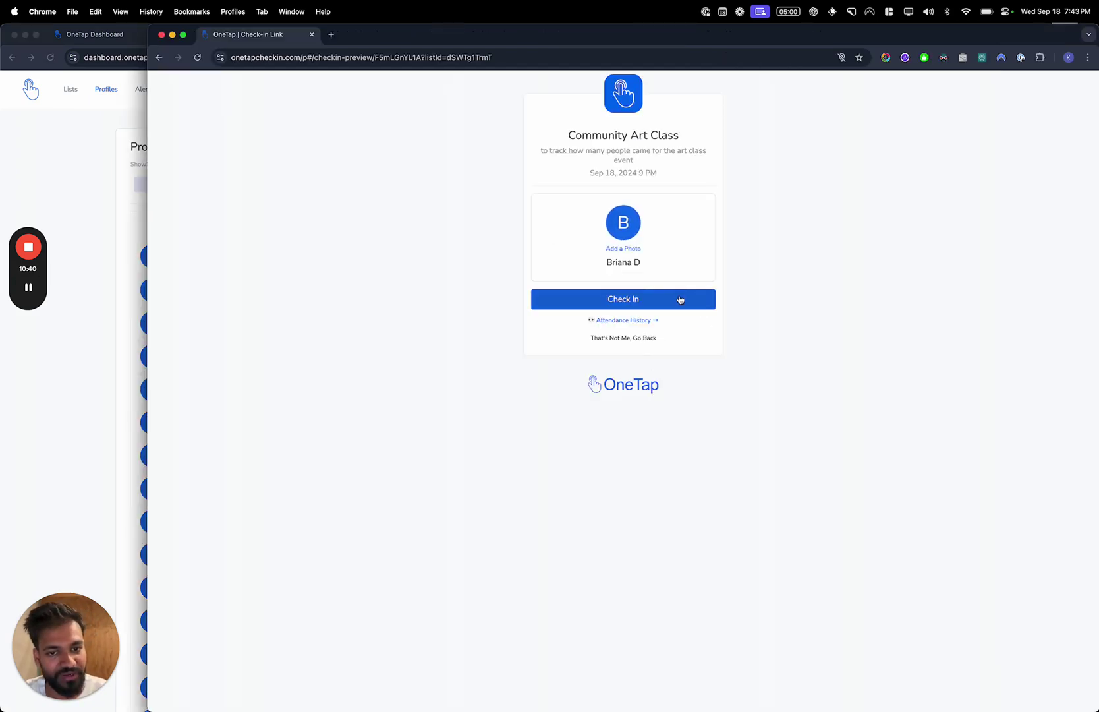
# Start the new attendee's check-in on the public page and enlarge the window to show the survey questions
pyautogui.click(679, 299)
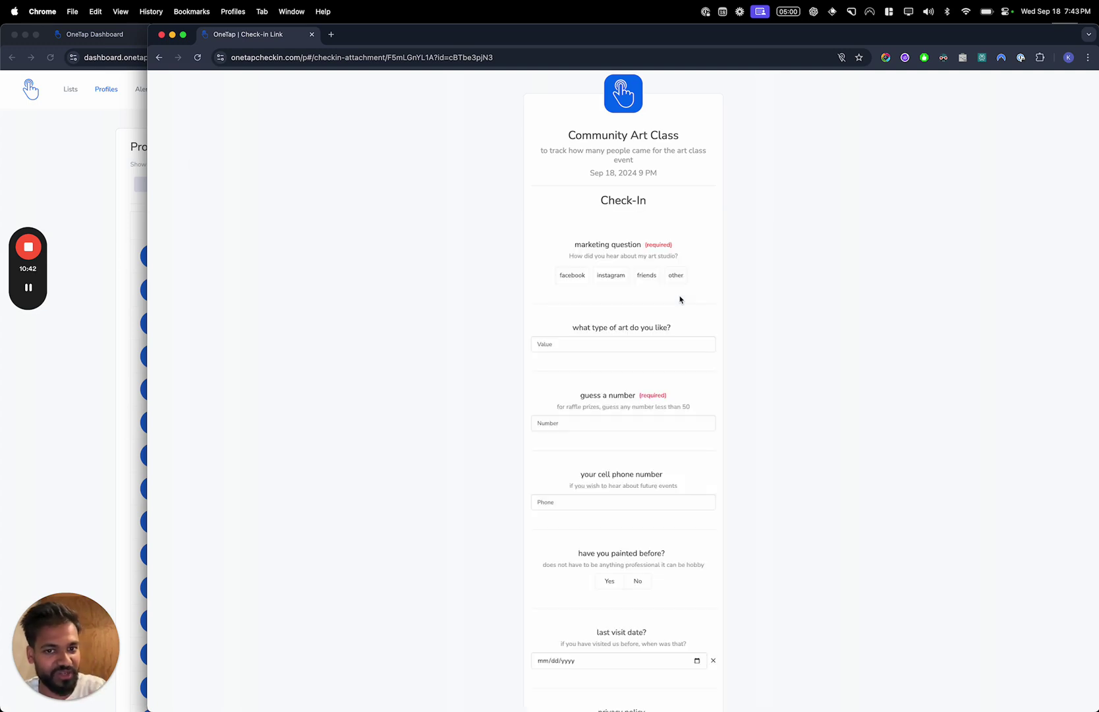
pyautogui.scroll(-5, 679, 300)
pyautogui.scroll(2, 635, 237)
pyautogui.doubleClick(620, 36)
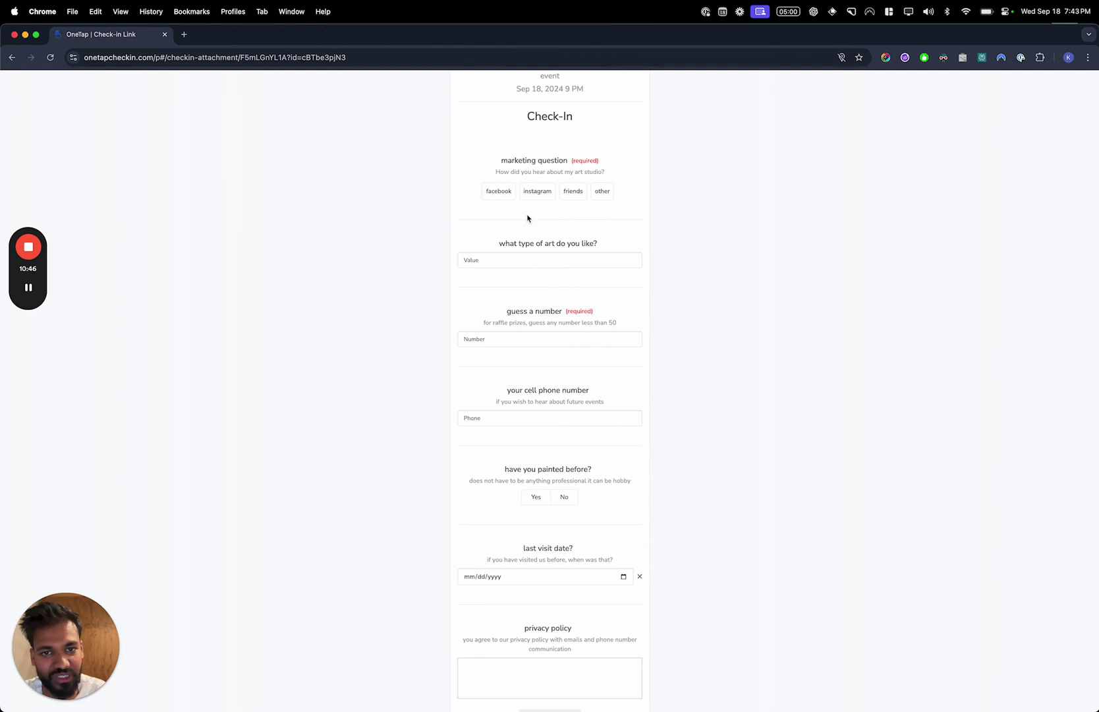
# Answer the marketing question with facebook and enter Oil painting as the type of art liked
pyautogui.click(510, 195)
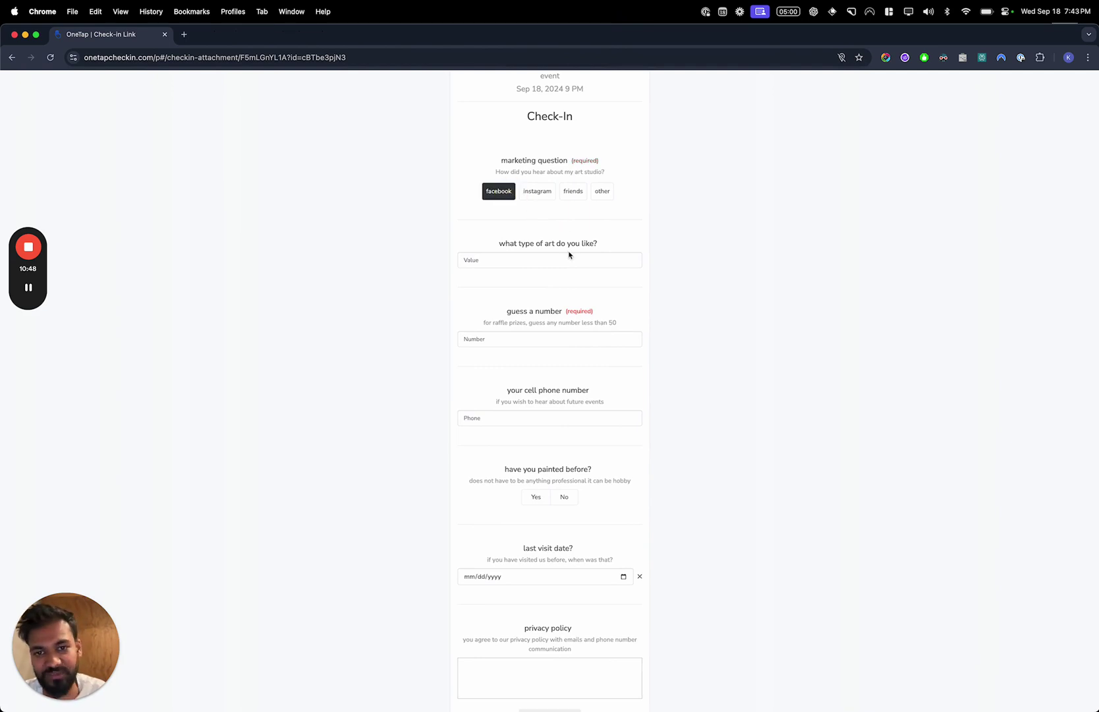
pyautogui.scroll(-1, 569, 255)
pyautogui.click(543, 232)
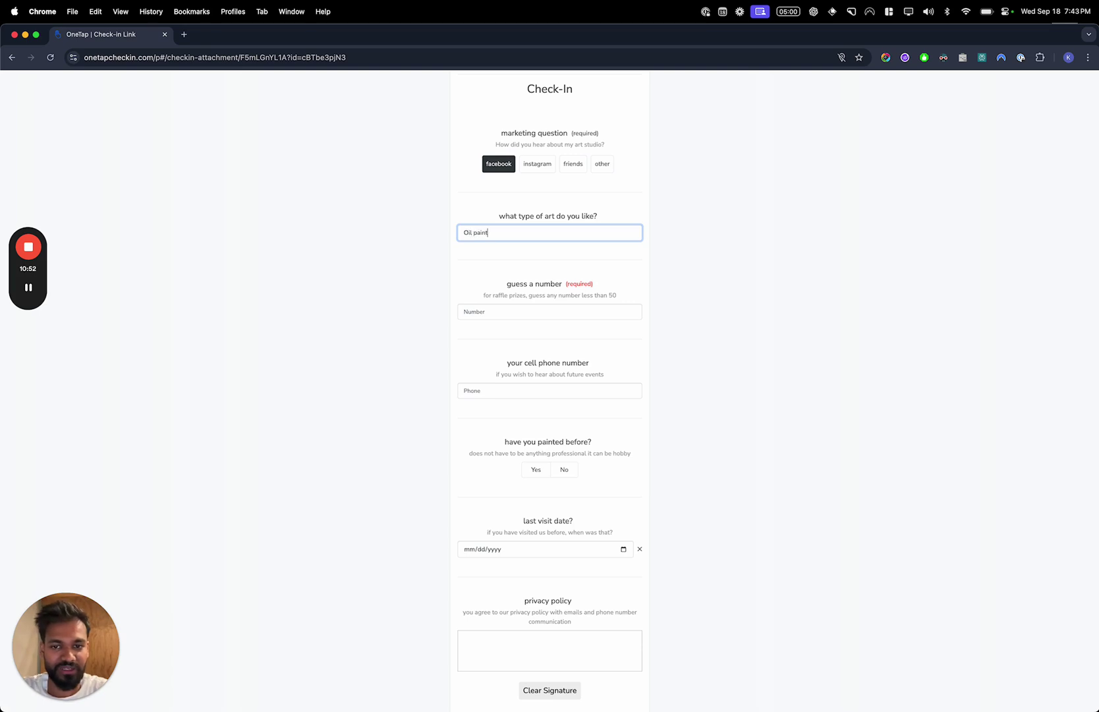
# Set the required guess-a-number answer to 24, within the under-50 limit given for the raffle
pyautogui.click(554, 307)
pyautogui.write('-3')
pyautogui.scroll(-2, 554, 310)
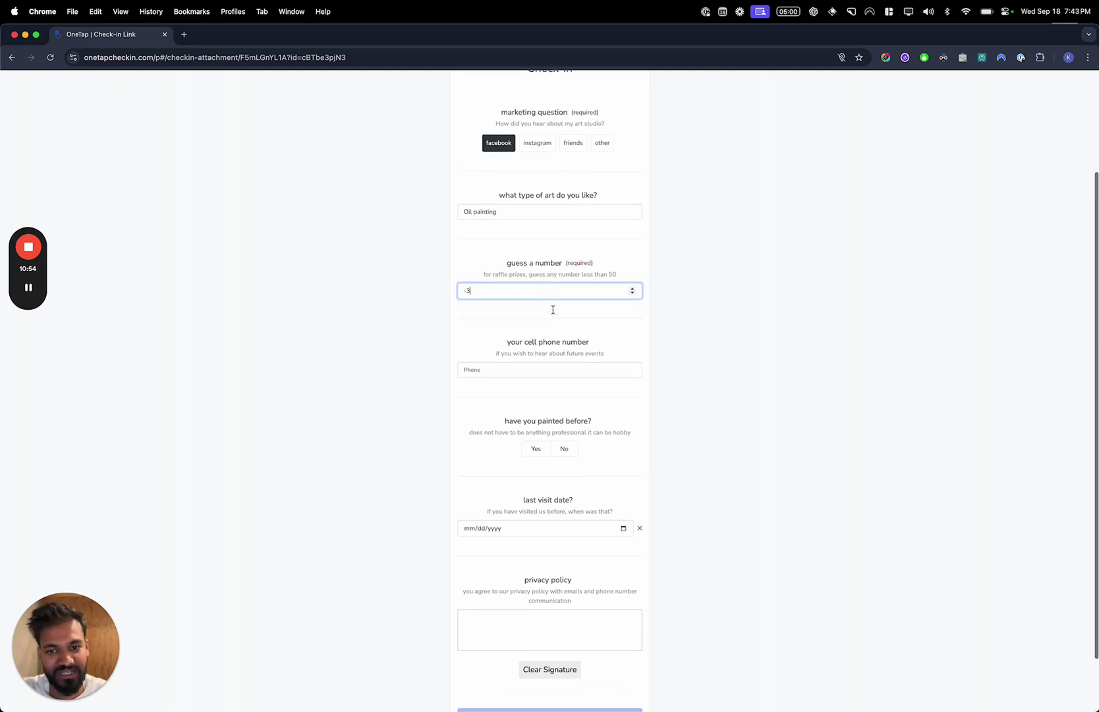
pyautogui.scroll(-1, 532, 271)
pyautogui.doubleClick(529, 257)
pyautogui.click(617, 242)
pyautogui.scroll(3, 618, 240)
pyautogui.tripleClick(607, 239)
pyautogui.click(600, 253)
pyautogui.doubleClick(591, 259)
pyautogui.write('24')
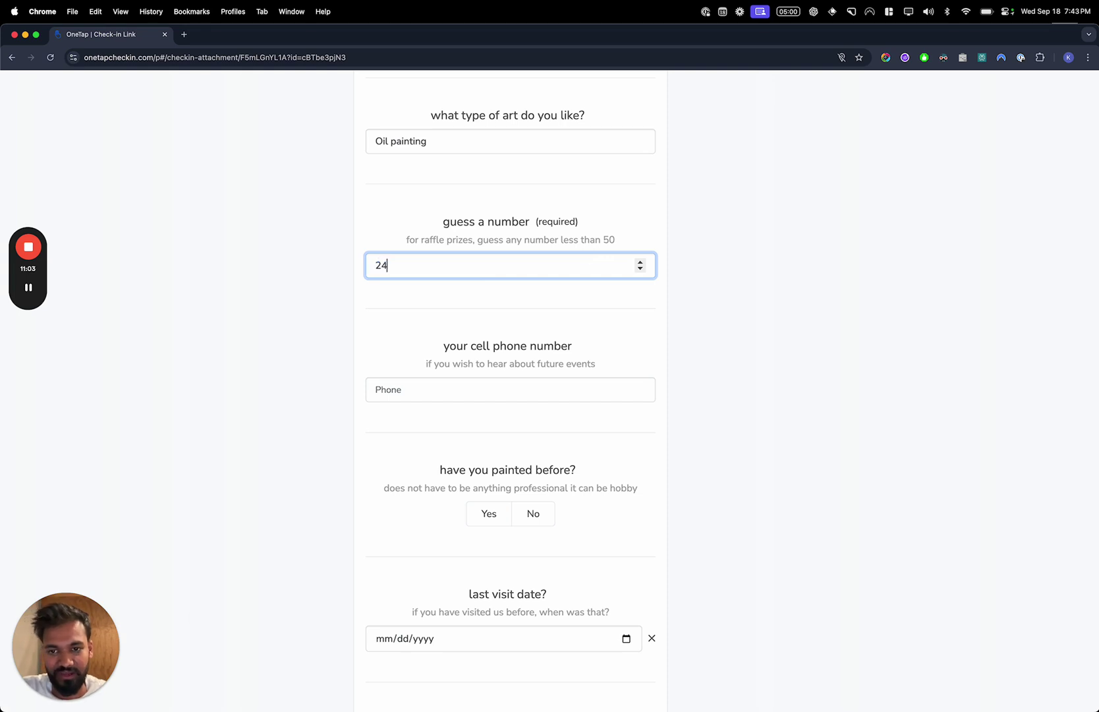
# Leave the phone question blank, answer Yes to having painted before, and set the last visit date to 09/01/2024
pyautogui.scroll(-2, 547, 349)
pyautogui.click(527, 341)
pyautogui.scroll(-2, 527, 341)
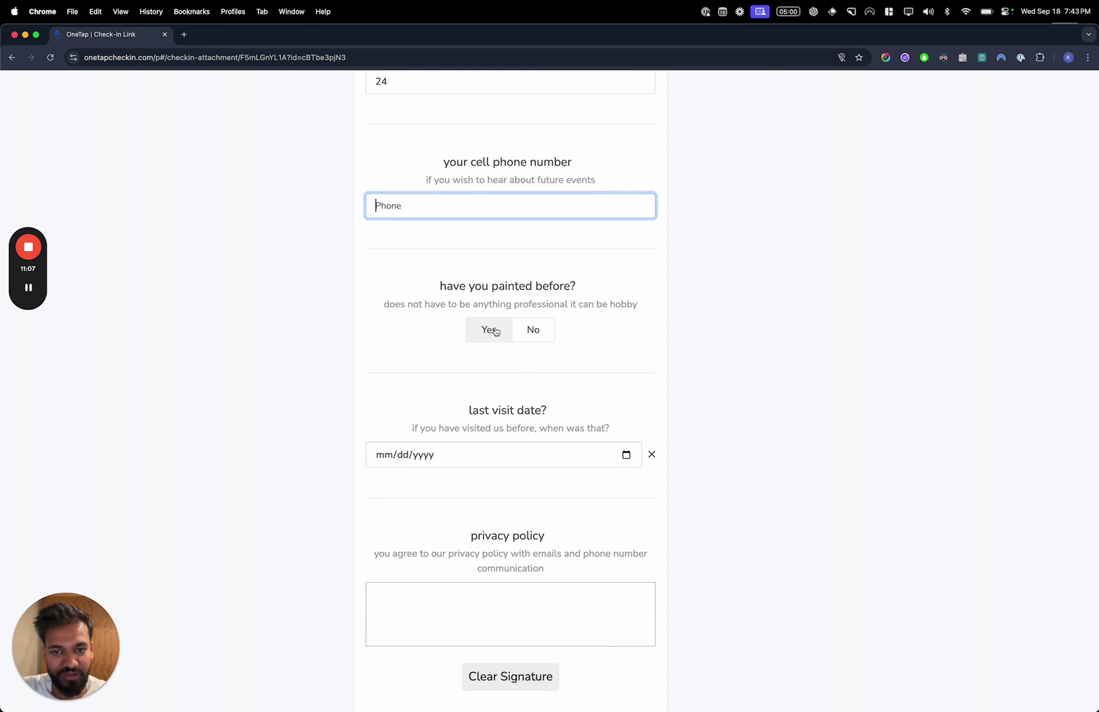
pyautogui.click(497, 332)
pyautogui.scroll(-3, 498, 333)
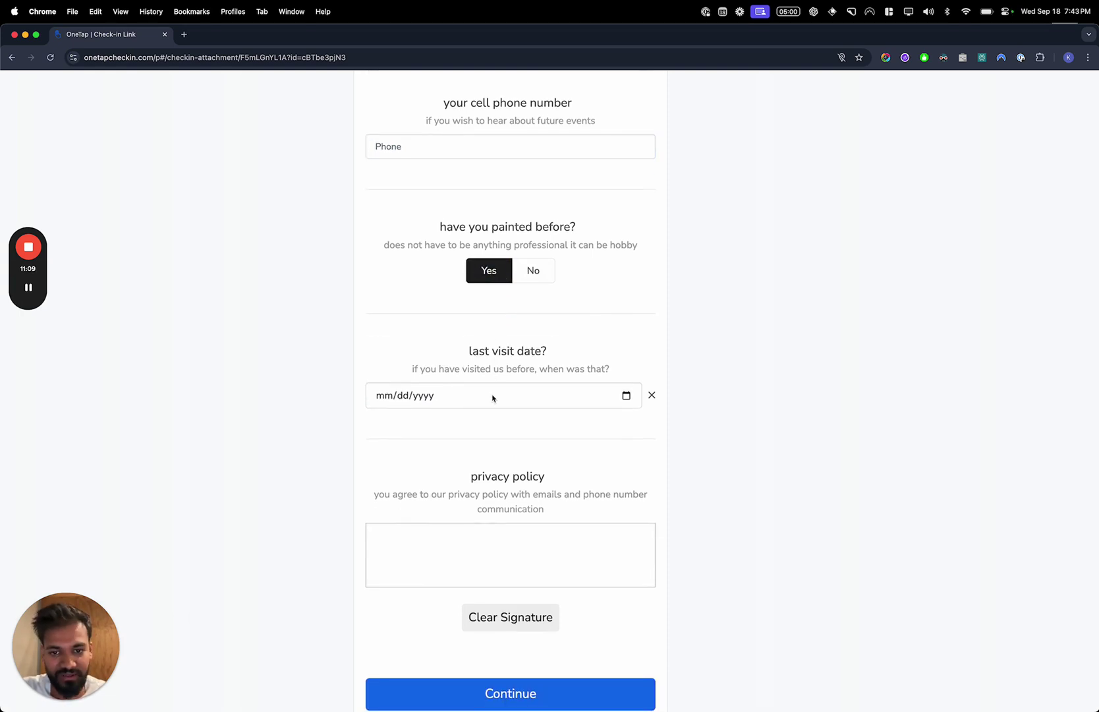
pyautogui.click(520, 369)
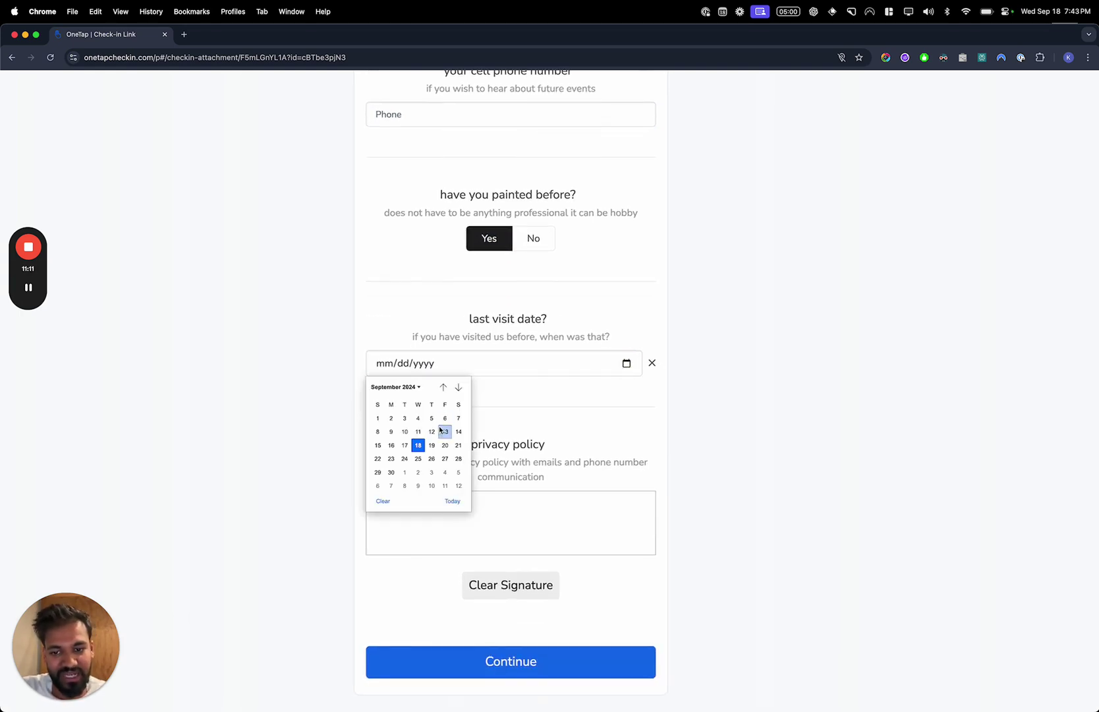
pyautogui.click(379, 422)
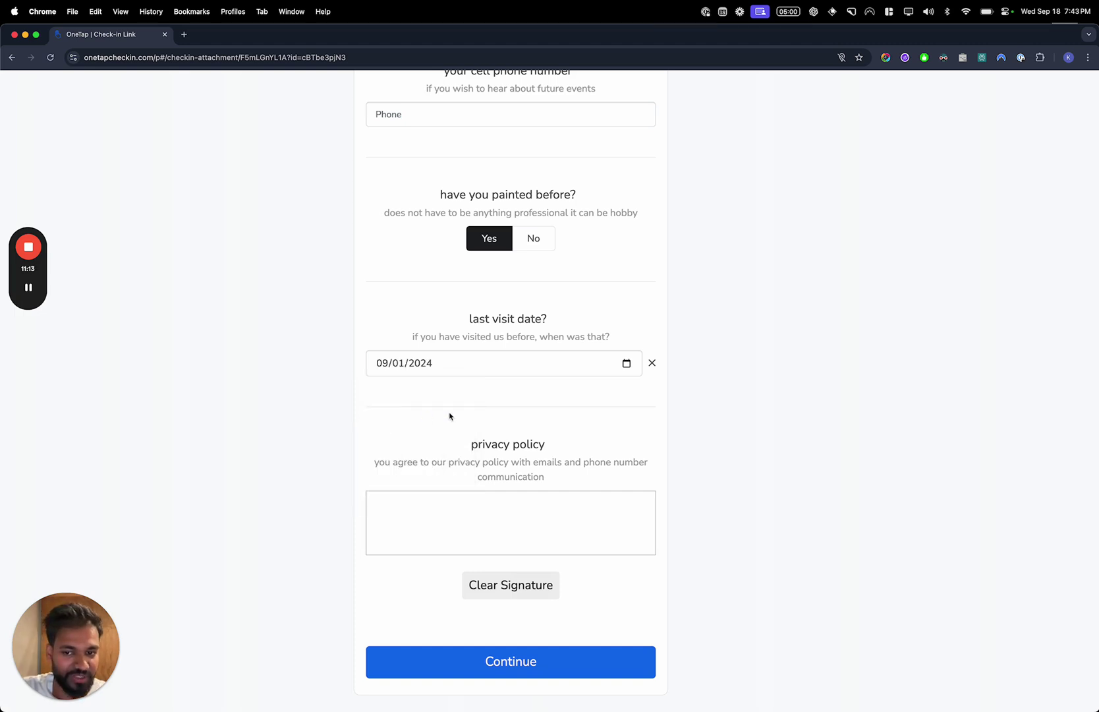
# Draw a signature for the privacy policy question and submit the check-in survey
pyautogui.scroll(-2, 481, 429)
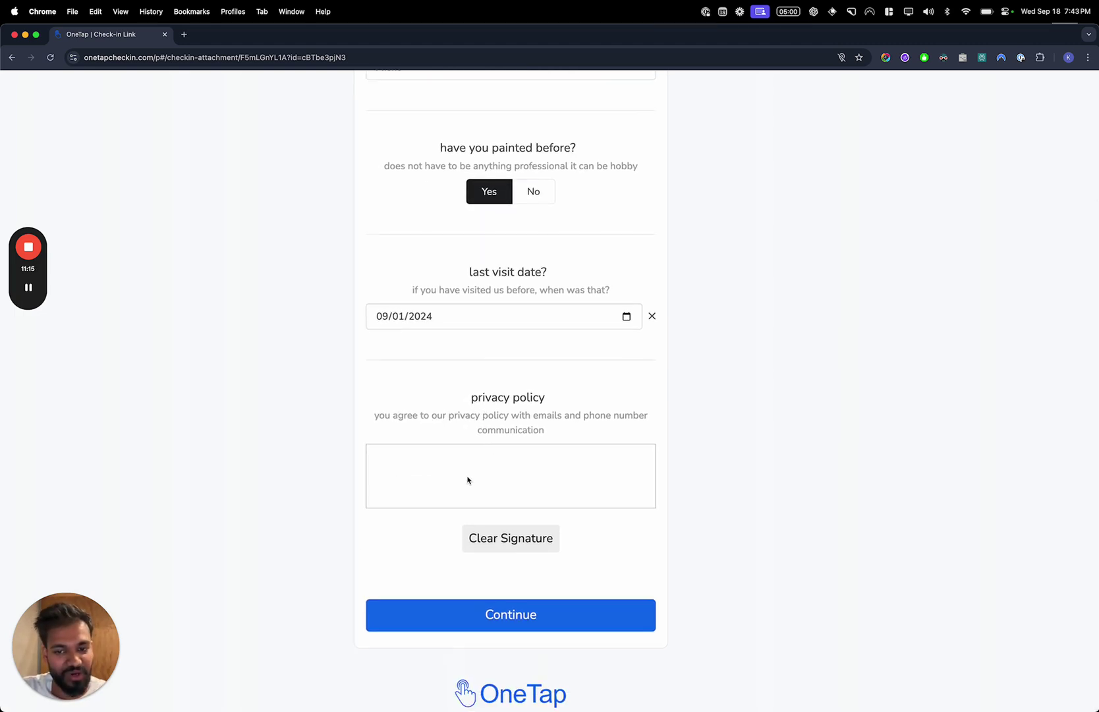
pyautogui.moveTo(475, 467)
pyautogui.mouseDown()
pyautogui.moveTo(498, 459)
pyautogui.moveTo(478, 498)
pyautogui.moveTo(451, 488)
pyautogui.moveTo(484, 489)
pyautogui.mouseUp()
pyautogui.click(502, 538)
pyautogui.click(523, 613)
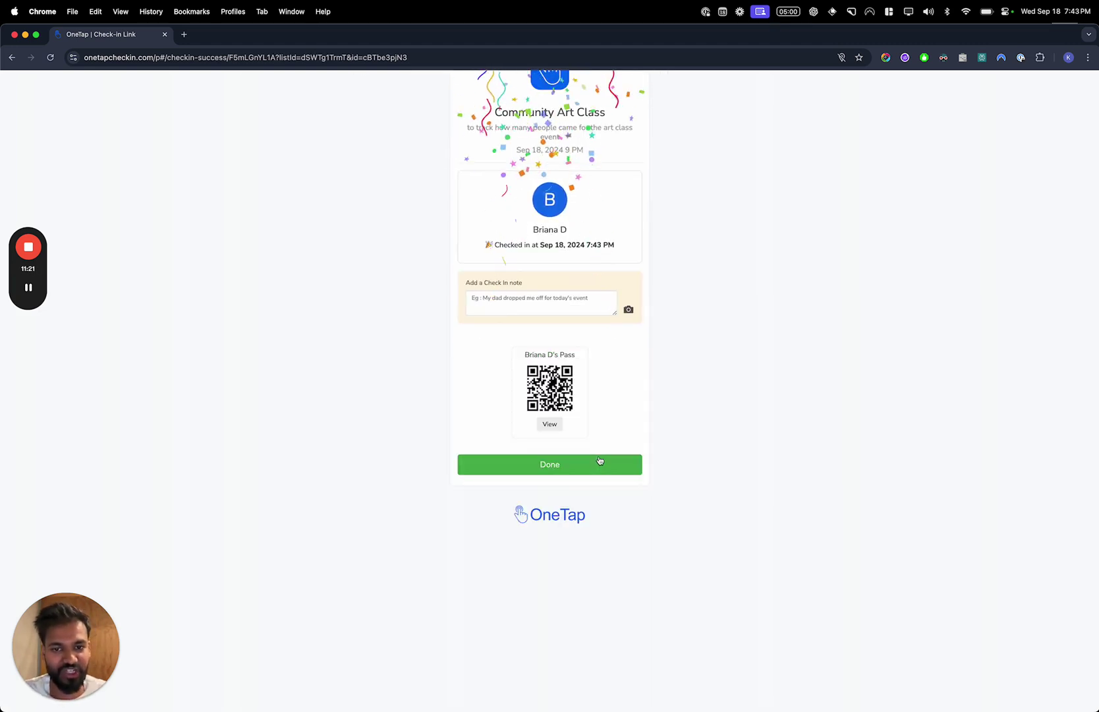
# Add the check-in note "I'm so happy, thanks for hosting this class on a Sunday :)" and finish the check-in
pyautogui.click(571, 302)
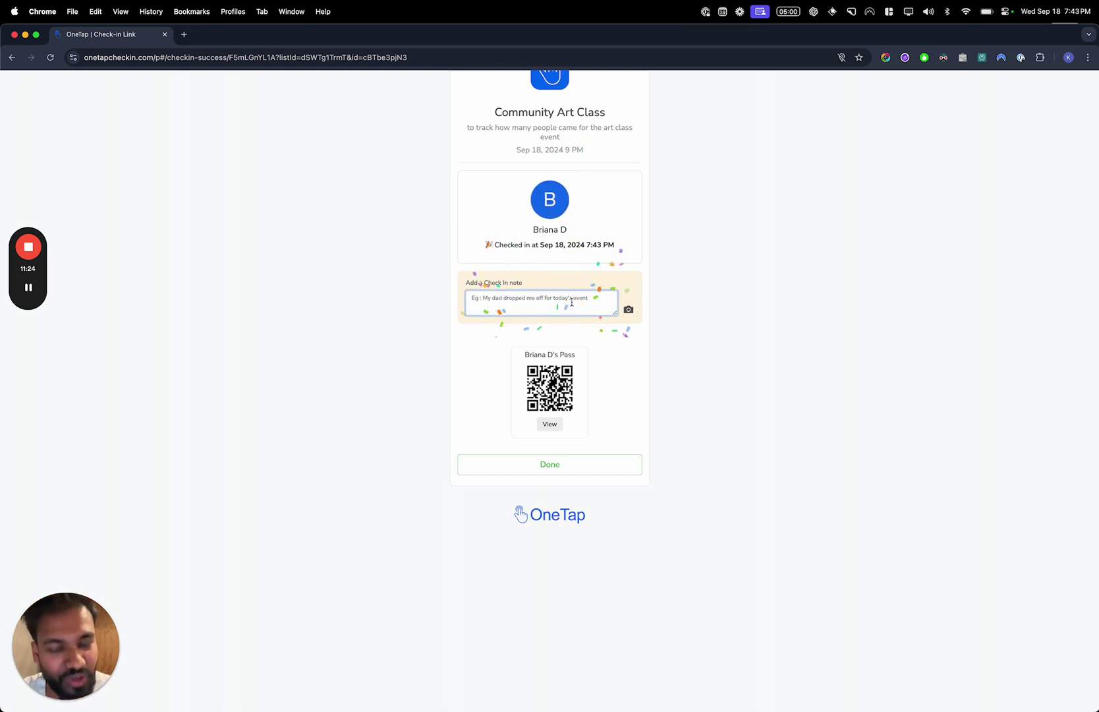
pyautogui.write('t')
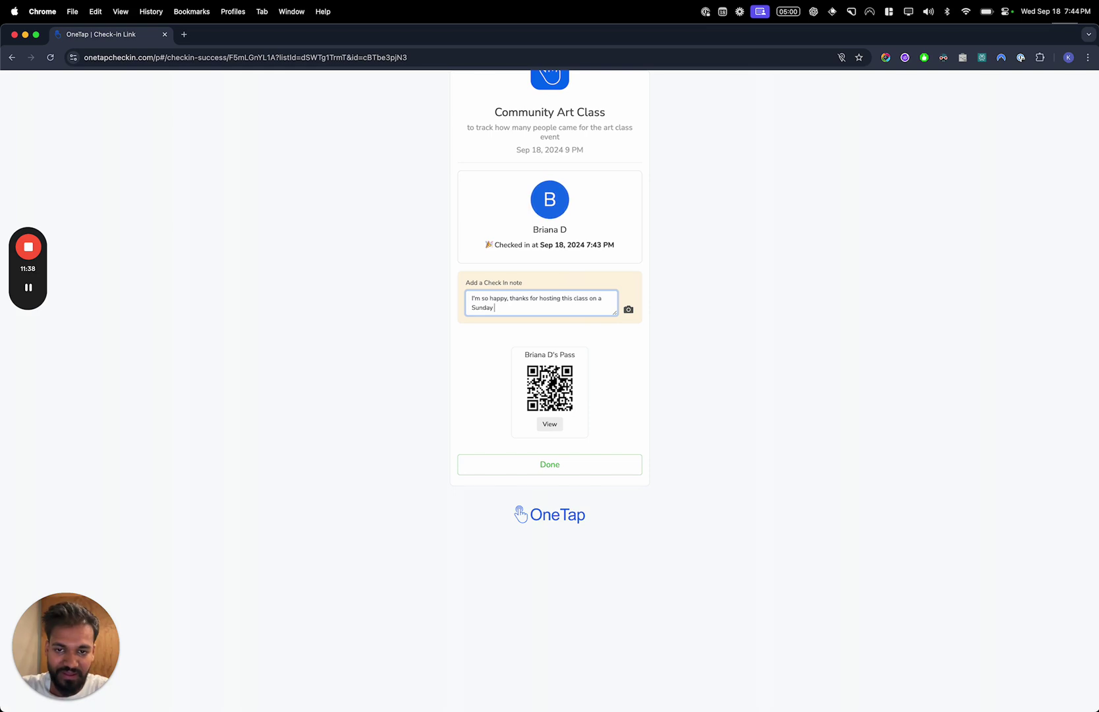
pyautogui.click(557, 462)
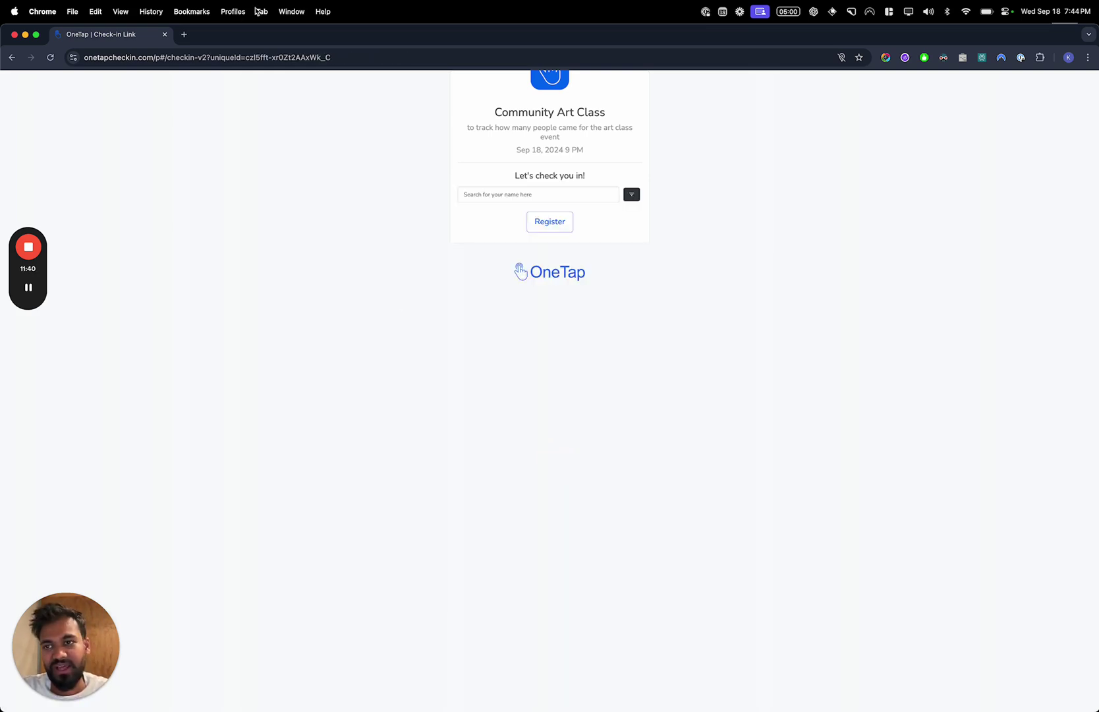
# Return to the dashboard, open the Community Art Class list and examine its check-in counts and survey analytics
pyautogui.click(150, 123)
pyautogui.click(70, 89)
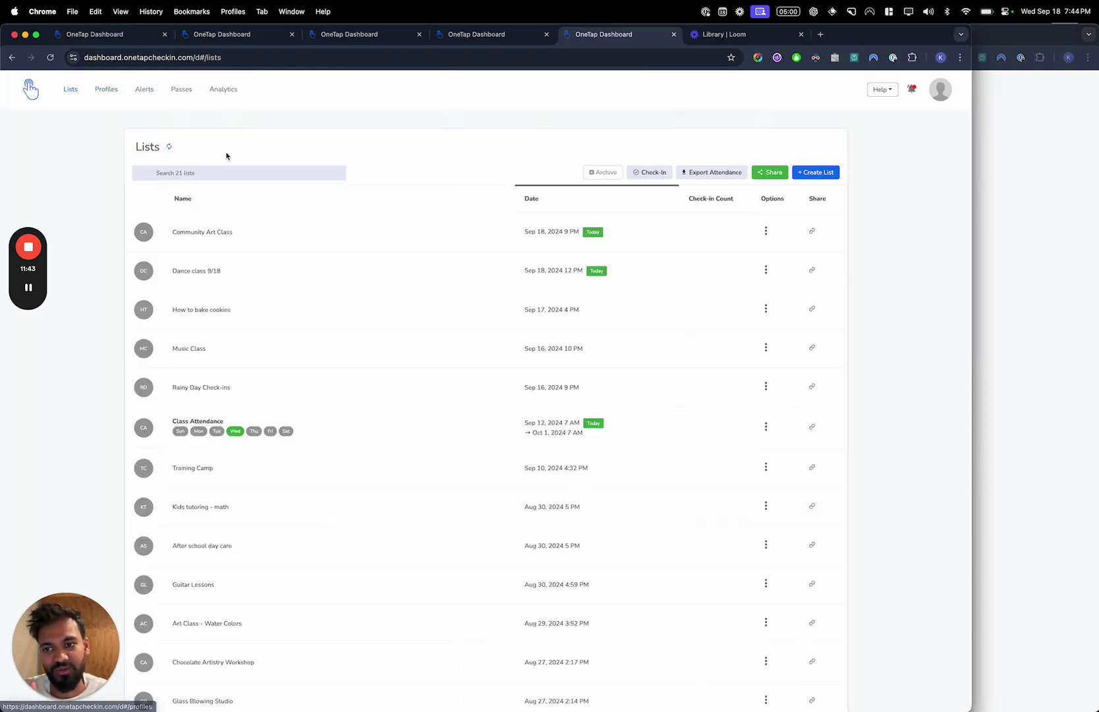
pyautogui.click(270, 235)
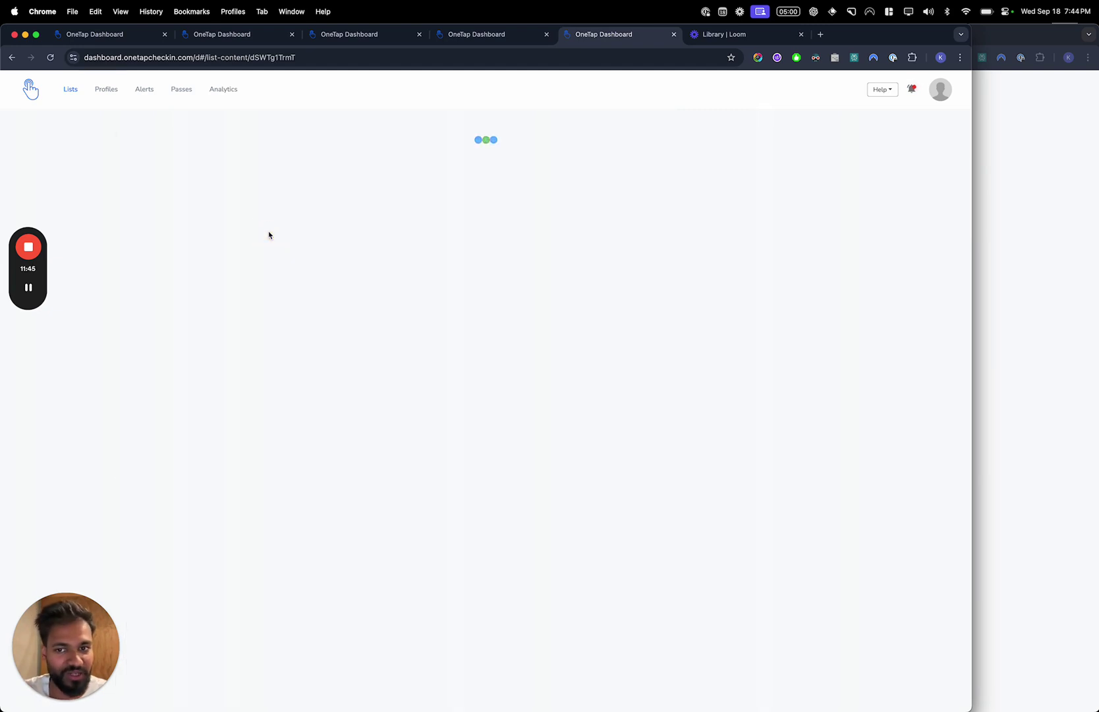
pyautogui.scroll(-3, 310, 429)
pyautogui.scroll(2, 187, 294)
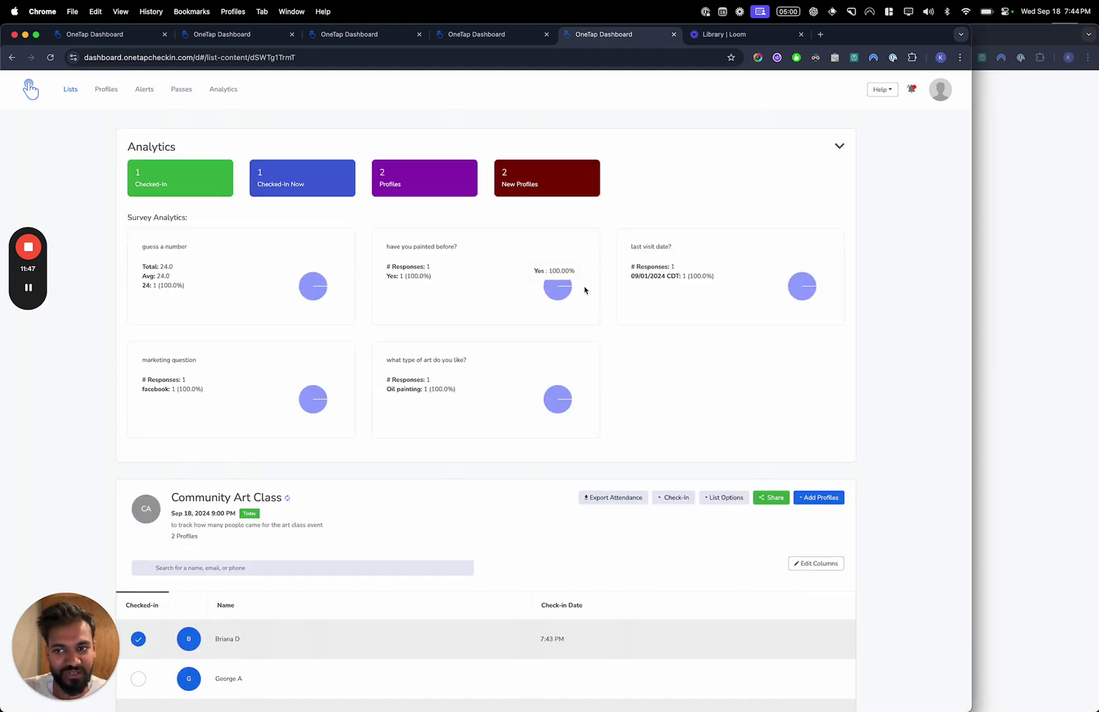
pyautogui.scroll(-2, 585, 395)
# Open the checked-in attendee's profile and examine the check-in details, including the check-in note
pyautogui.click(275, 534)
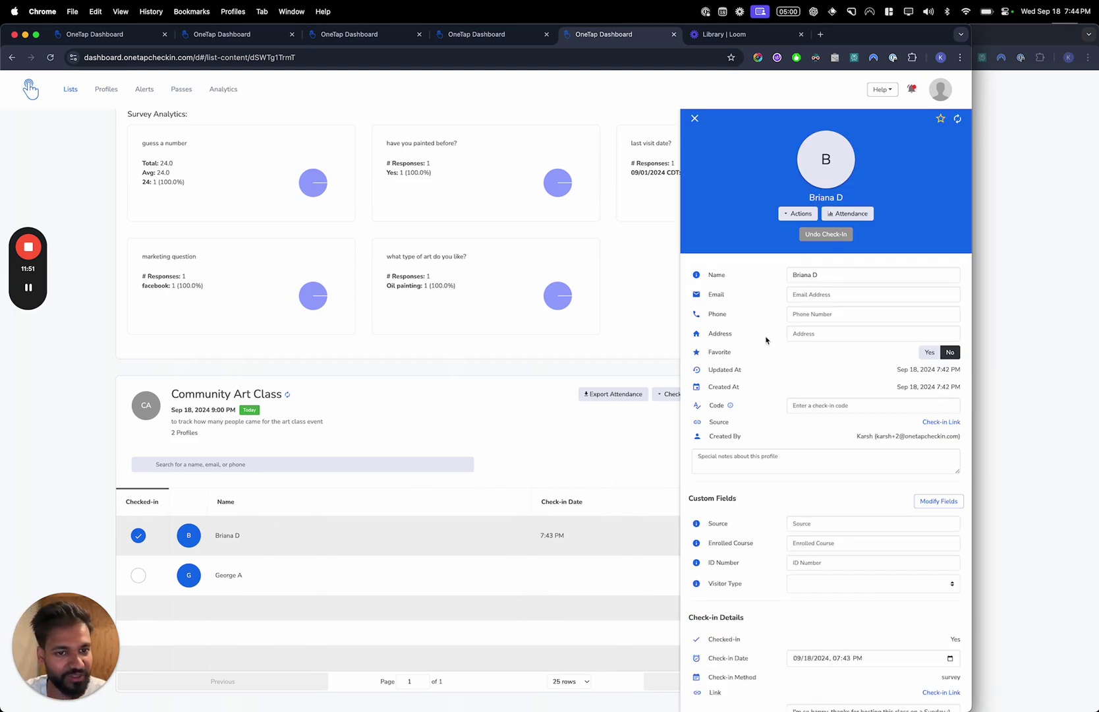
pyautogui.scroll(-3, 766, 339)
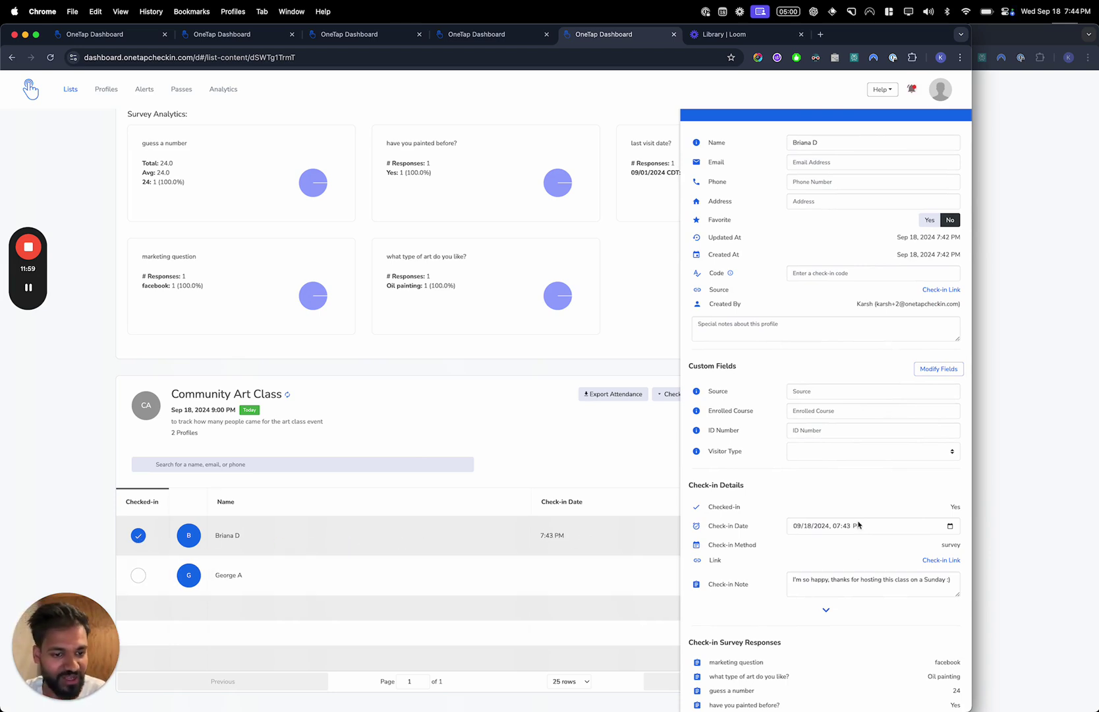
pyautogui.scroll(-2, 850, 527)
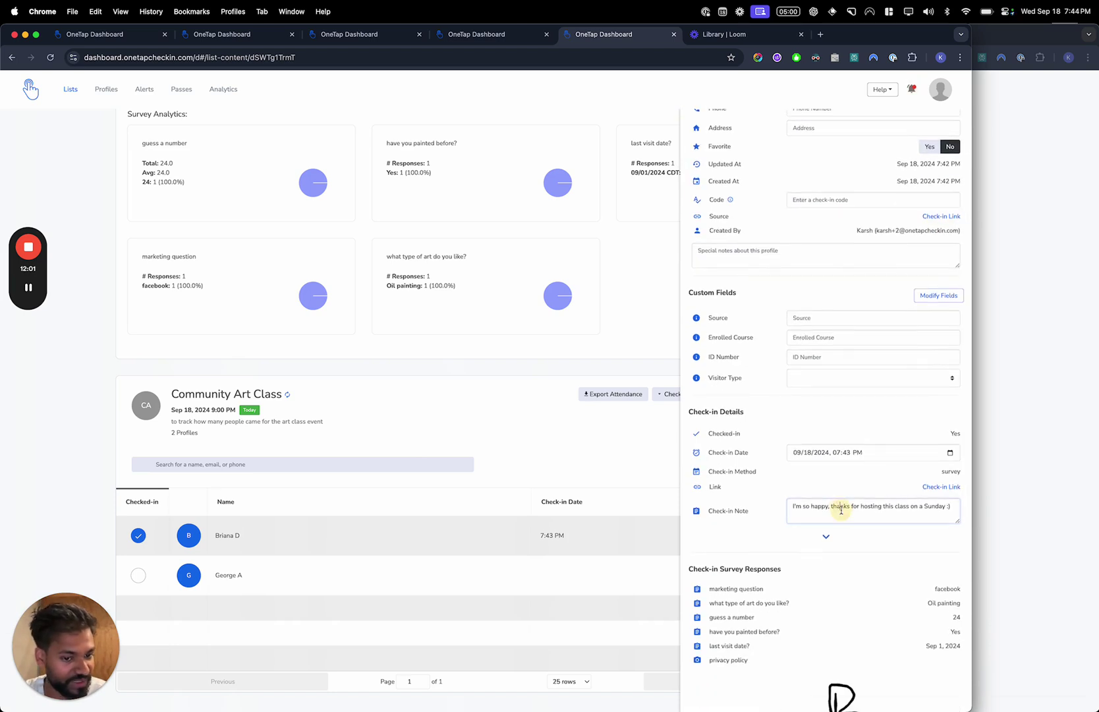
pyautogui.tripleClick(841, 509)
pyautogui.scroll(-3, 840, 510)
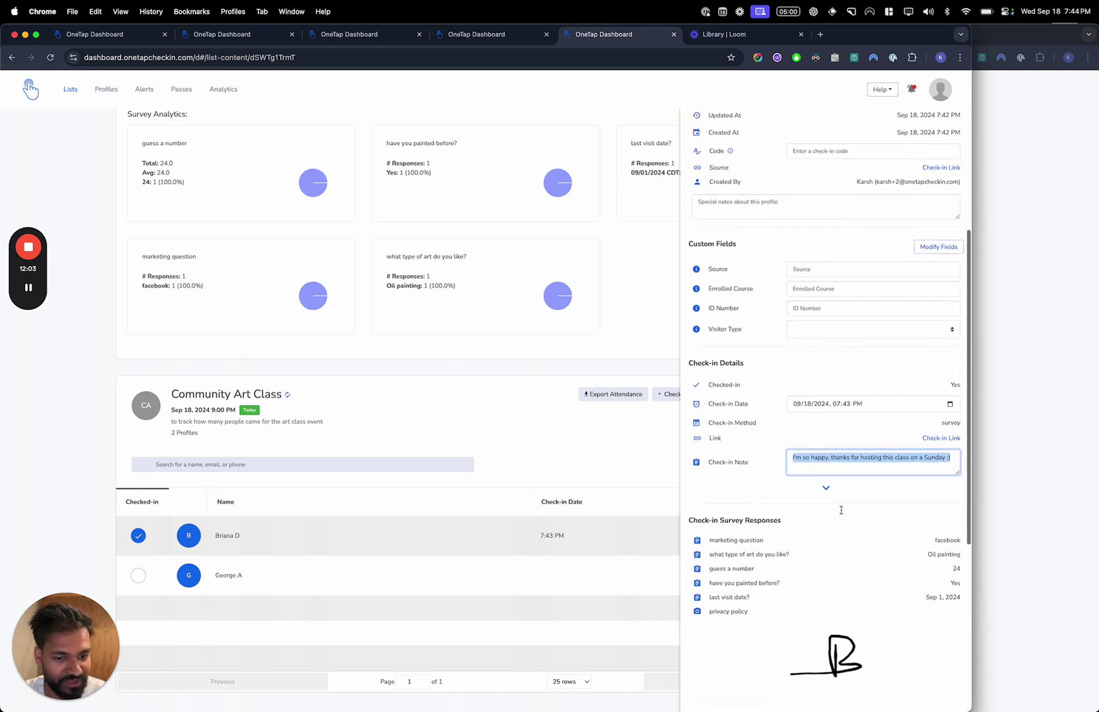
# Examine the attendee's check-in survey responses along with the pass and attendance sections of the profile
pyautogui.tripleClick(737, 502)
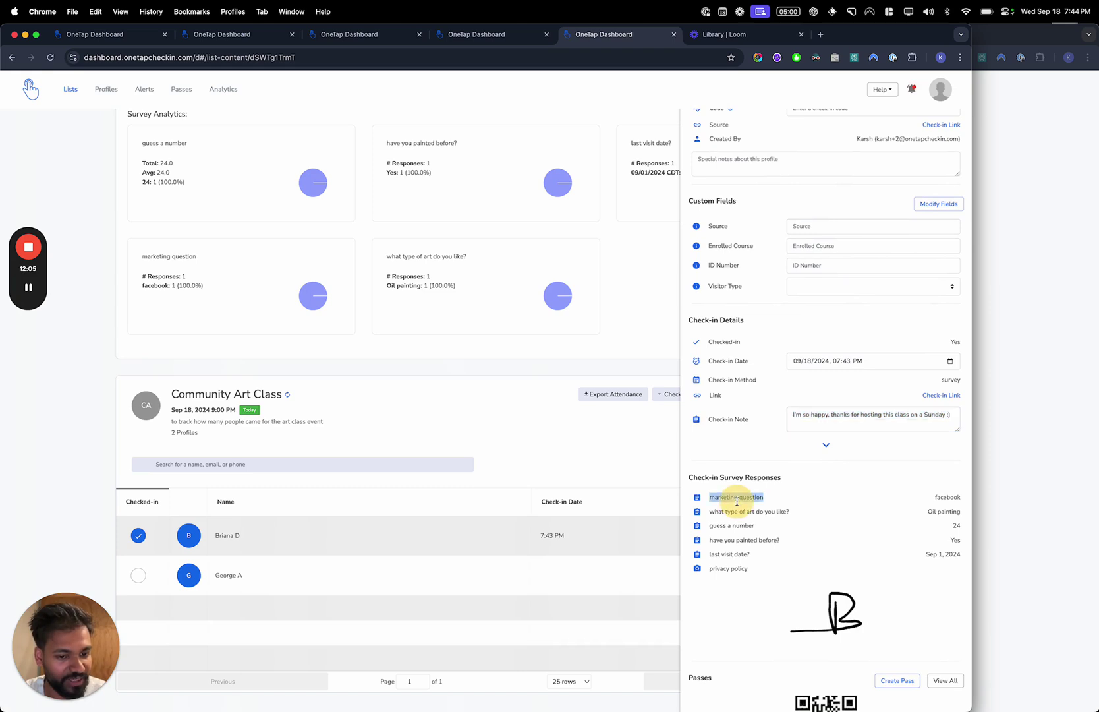
pyautogui.scroll(-10, 738, 503)
pyautogui.scroll(15, 738, 505)
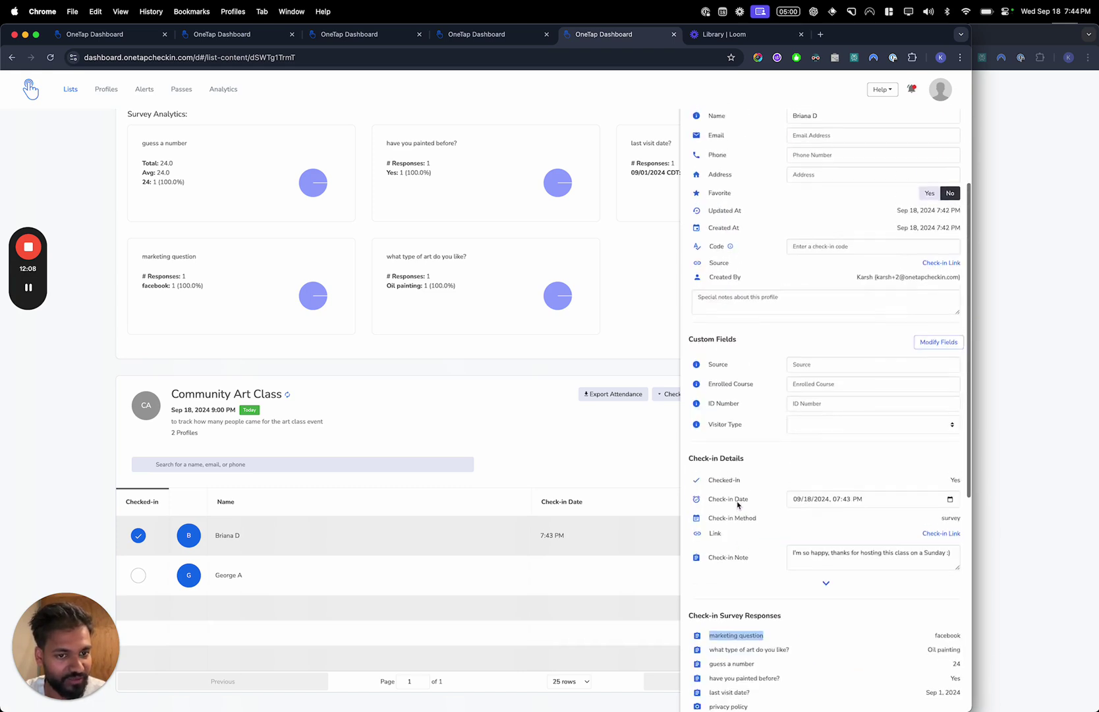
pyautogui.scroll(-12, 737, 504)
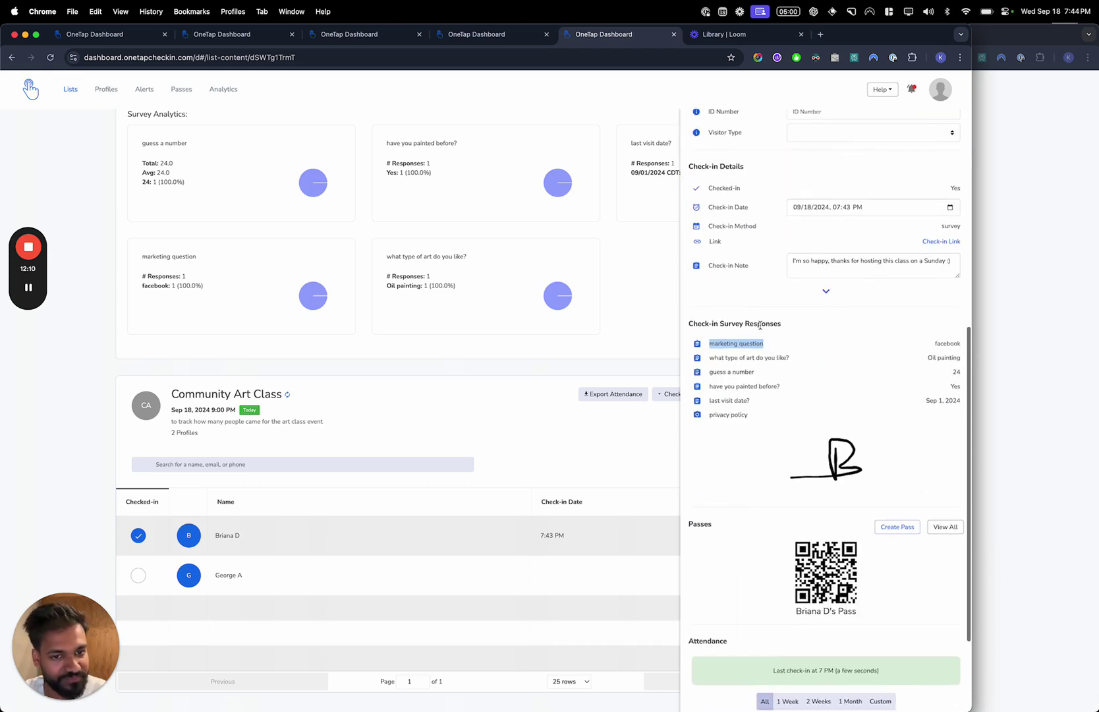
pyautogui.scroll(12, 738, 505)
pyautogui.scroll(-11, 844, 335)
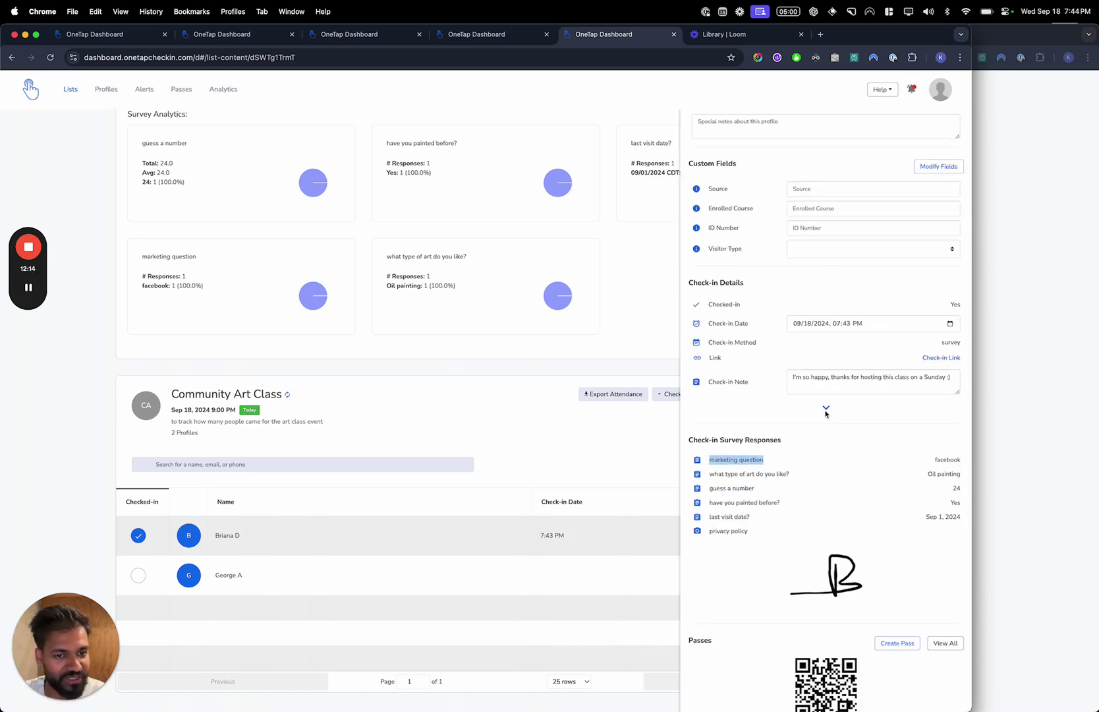
# Expand the extra check-in details to view client, browser, OS, IP and check-in account, and collapse them again
pyautogui.click(825, 411)
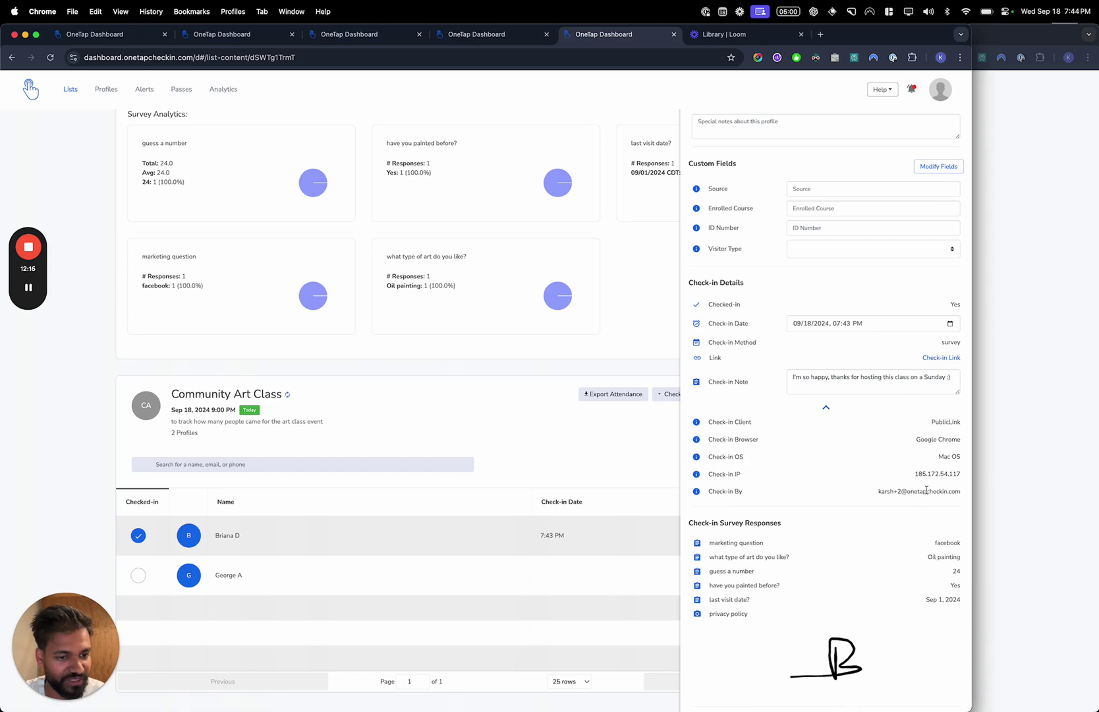
pyautogui.click(826, 409)
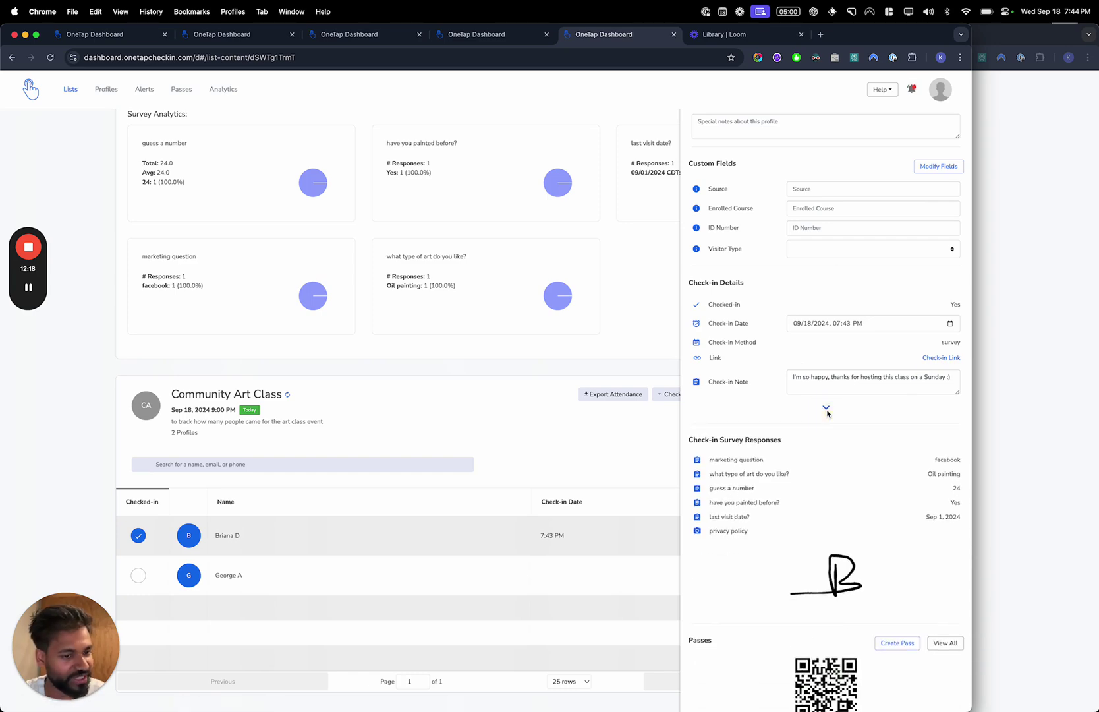
pyautogui.scroll(-3, 878, 294)
pyautogui.scroll(5, 879, 295)
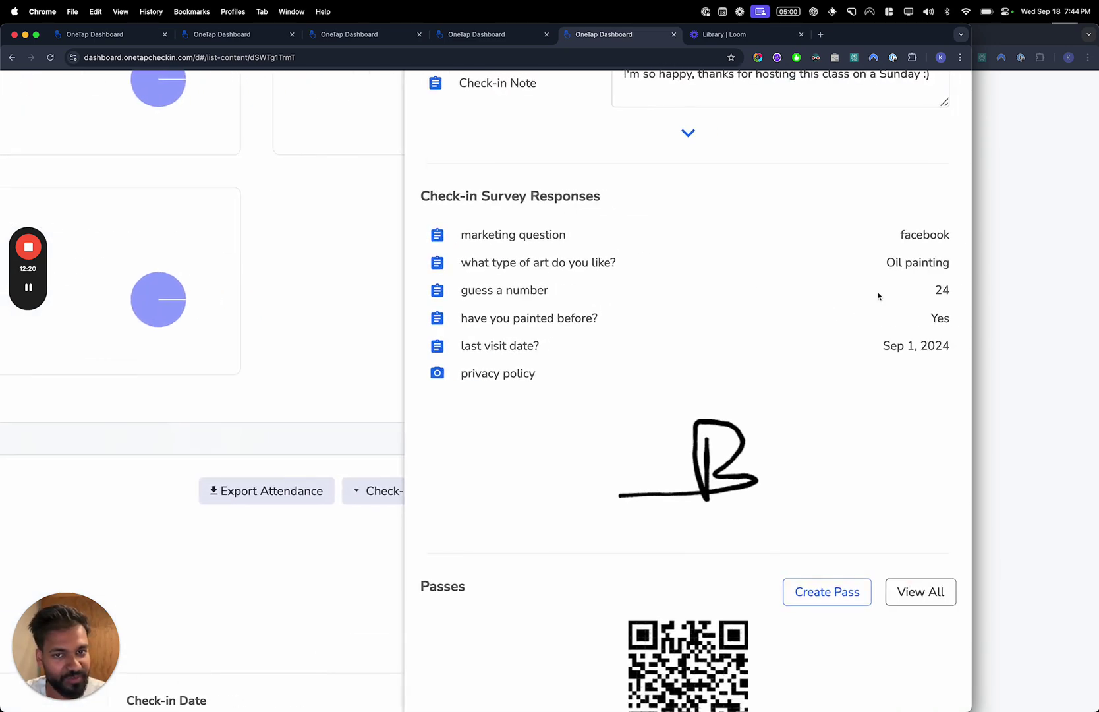
# Inspect the attendee's art type, last visit date and signature responses, and close the profile
pyautogui.tripleClick(918, 267)
pyautogui.tripleClick(918, 348)
pyautogui.scroll(-5, 920, 352)
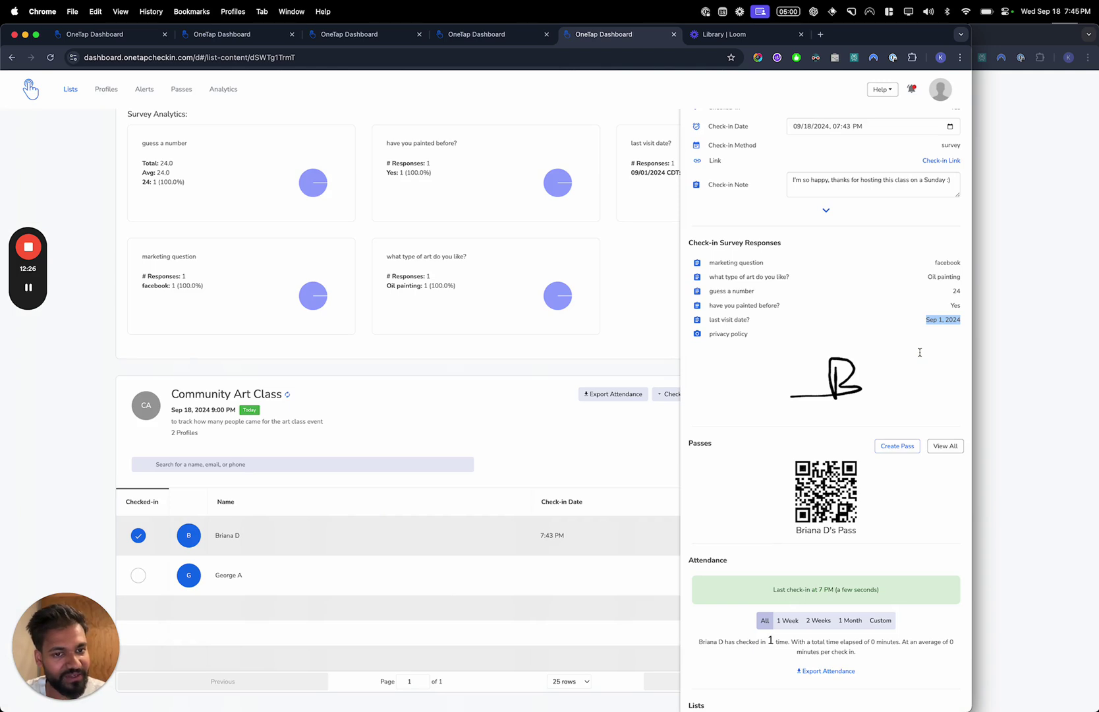
pyautogui.scroll(10, 920, 353)
pyautogui.click(637, 433)
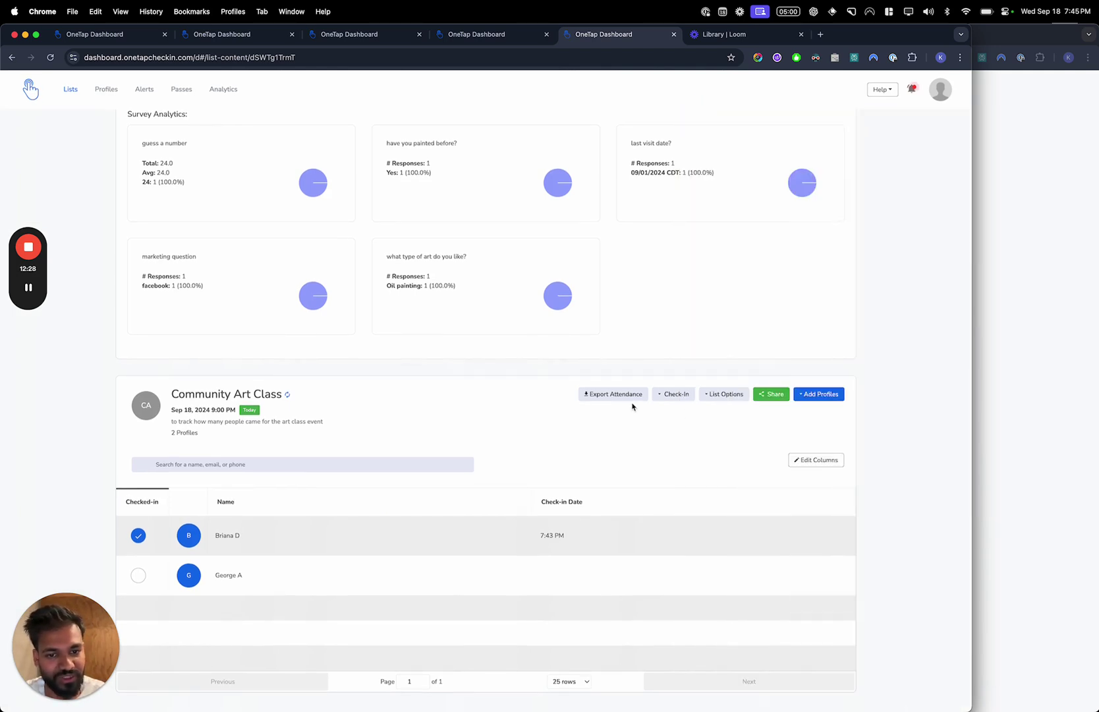
# Open the attendance export for Community Art Class and compare the Full, Single List, Profiles and List report options
pyautogui.click(629, 399)
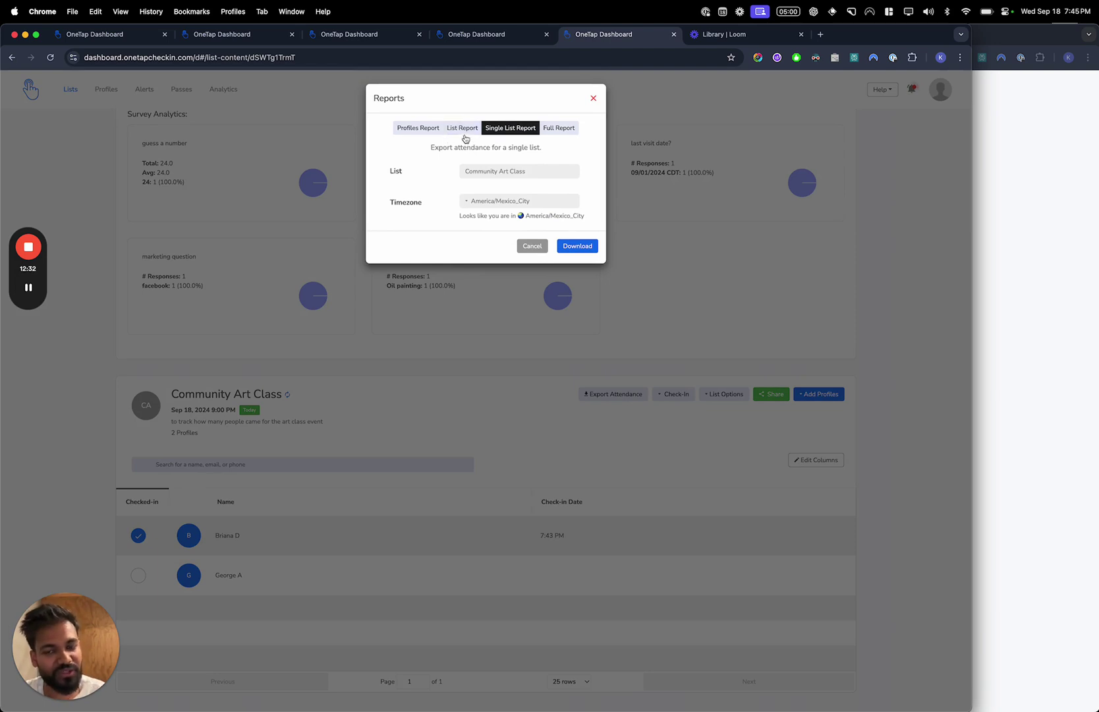
pyautogui.click(563, 128)
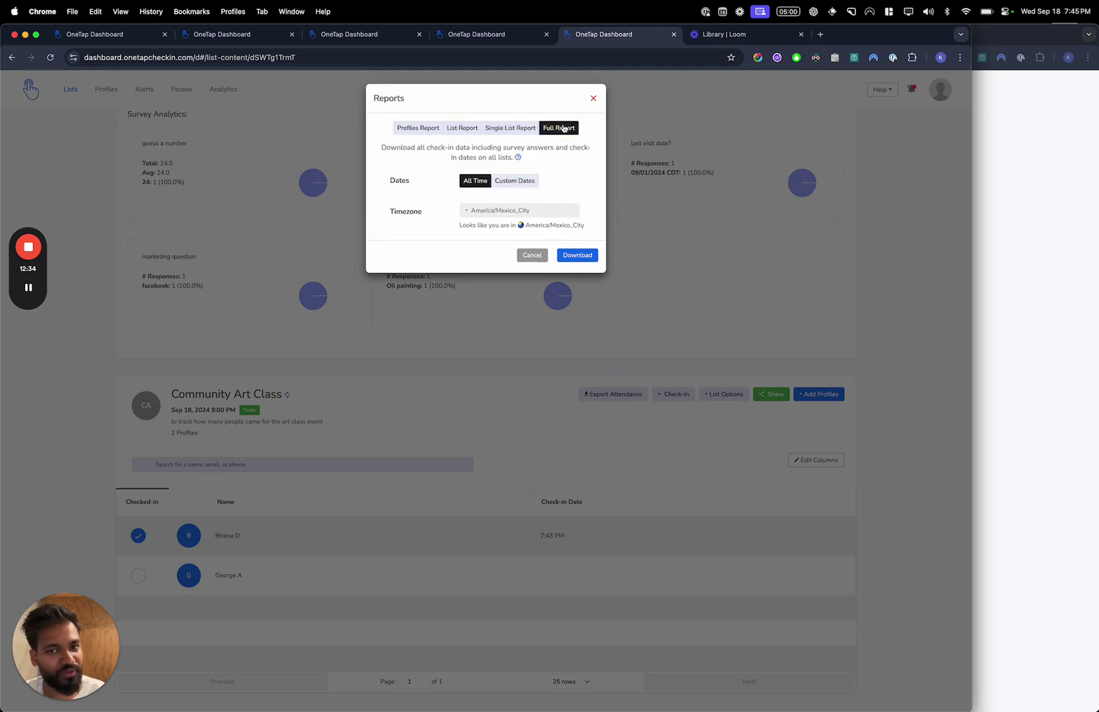
pyautogui.click(520, 128)
pyautogui.click(419, 127)
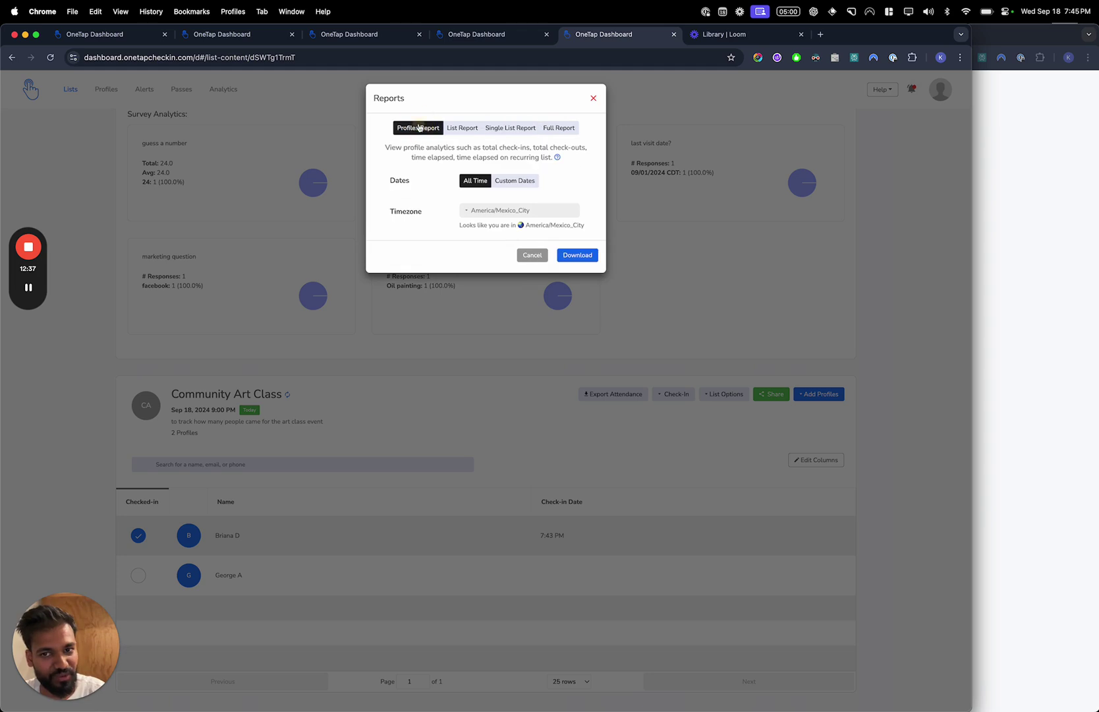
pyautogui.click(456, 129)
# Choose the Single List Report for the attendance export and select Community Art Class as its list
pyautogui.click(506, 129)
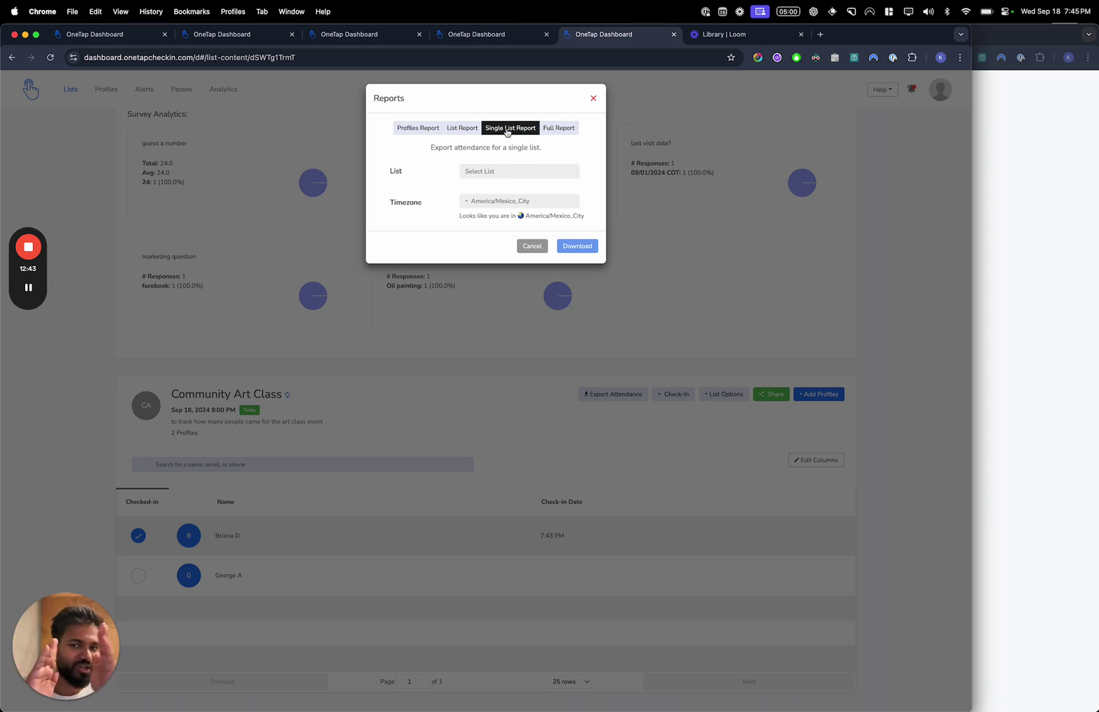
pyautogui.click(523, 171)
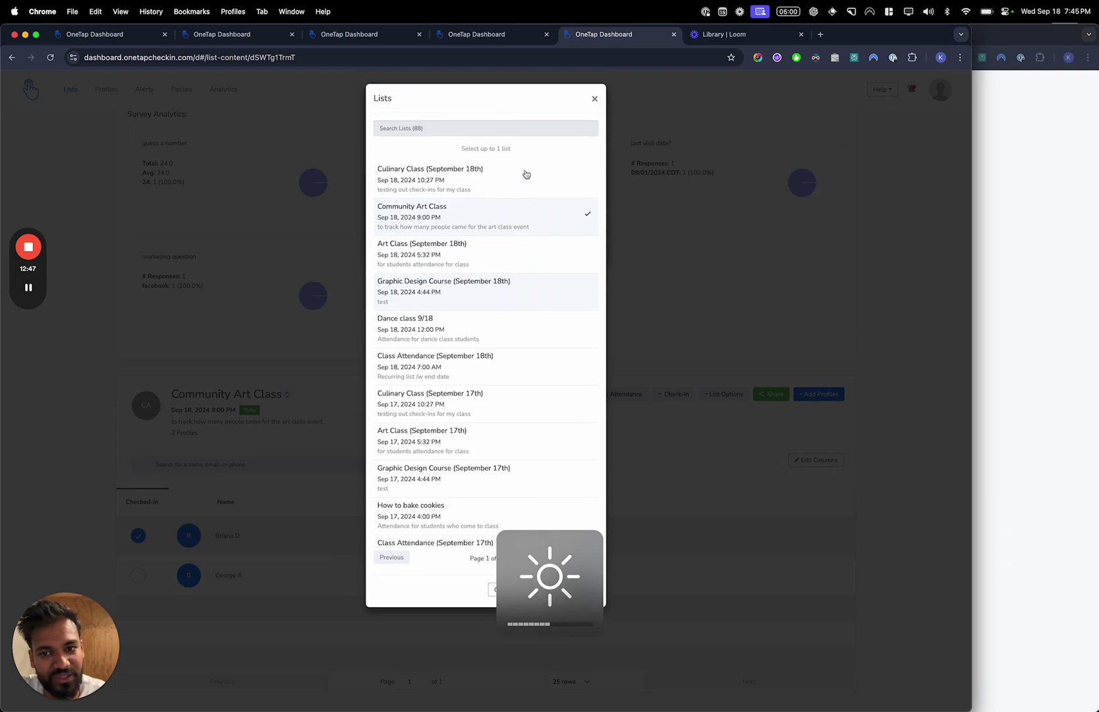
pyautogui.click(498, 224)
pyautogui.click(517, 245)
pyautogui.click(559, 241)
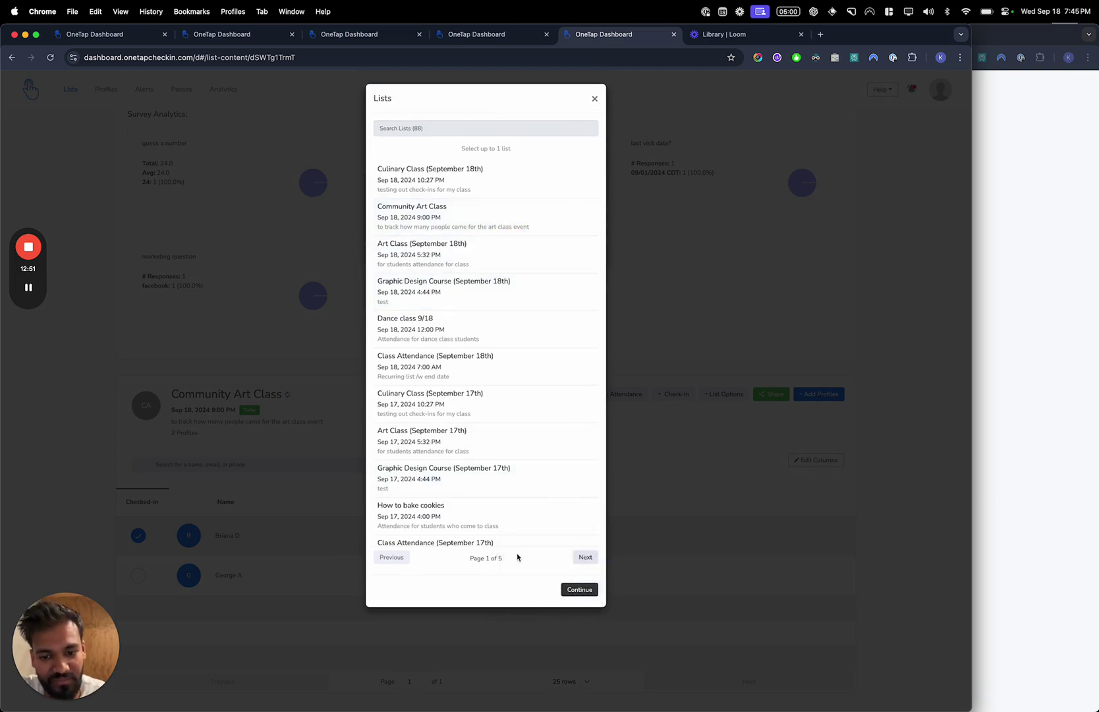
pyautogui.click(557, 209)
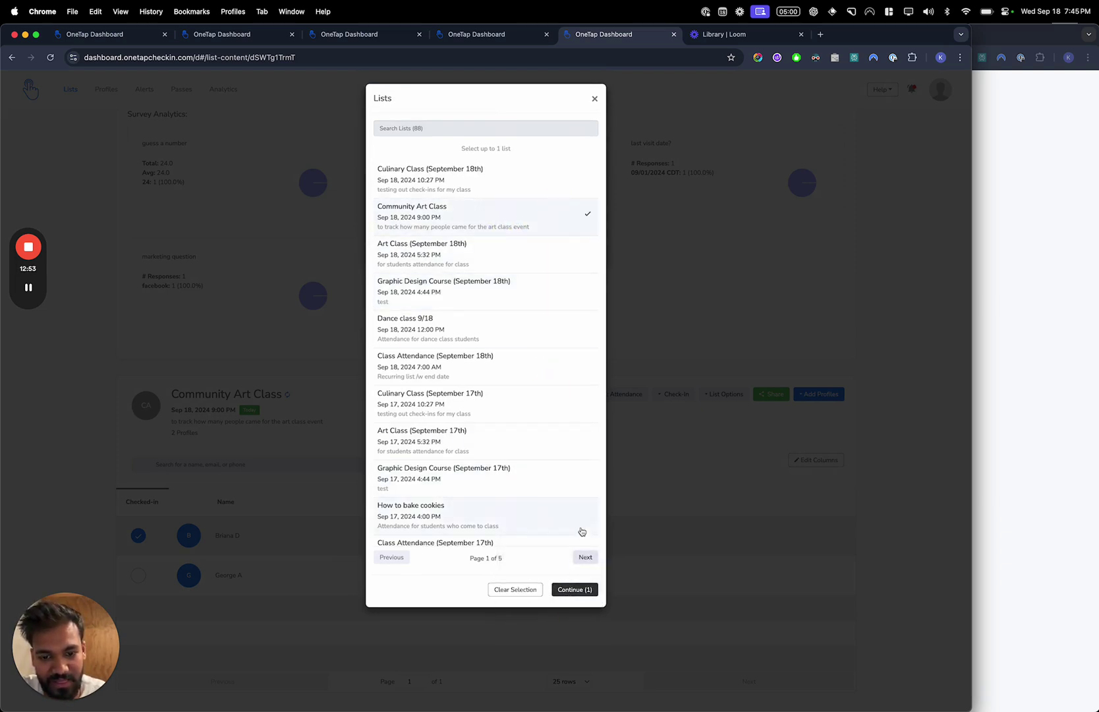
pyautogui.click(575, 588)
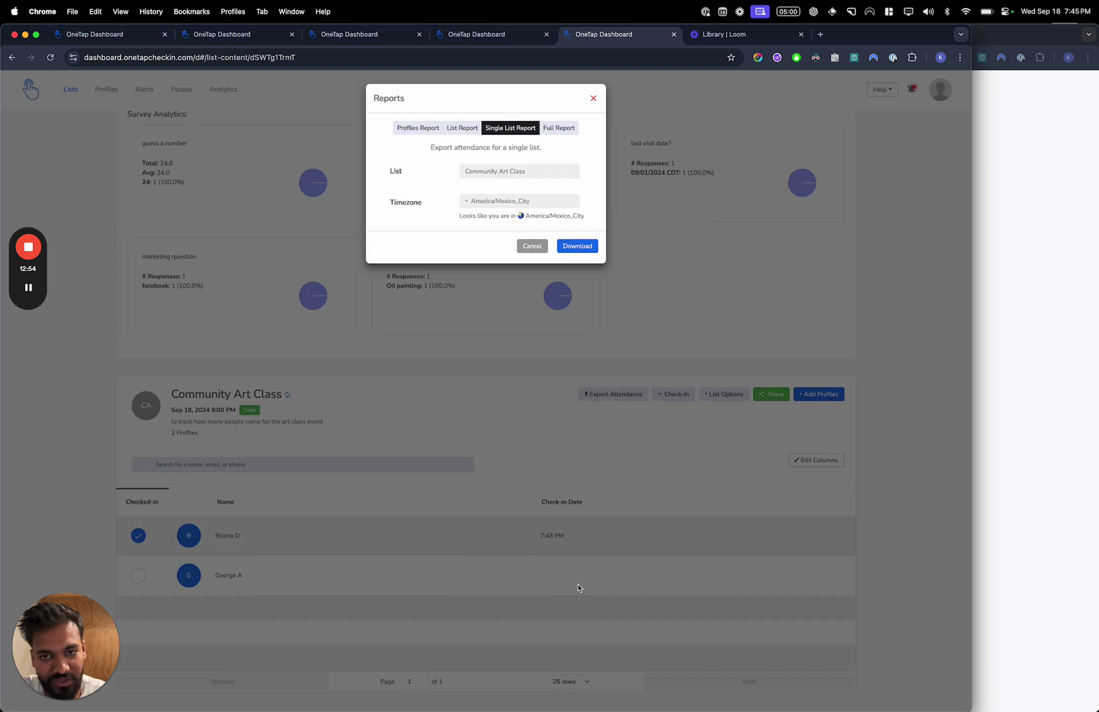
# Download the single list attendance report for Community Art Class
pyautogui.click(581, 248)
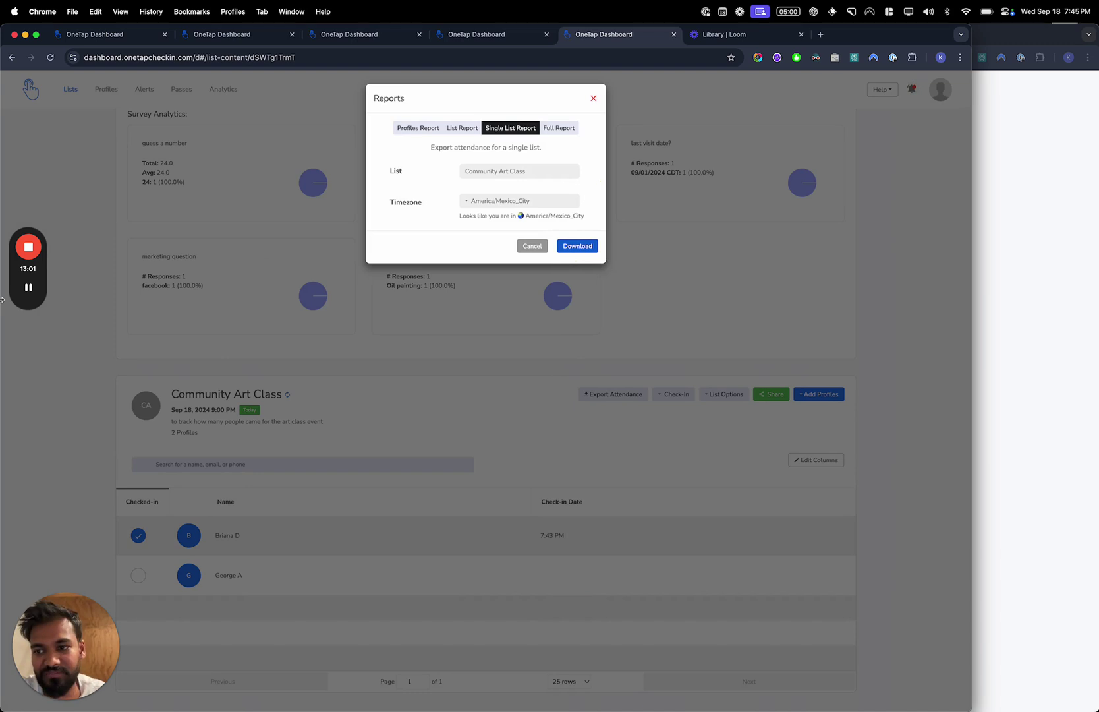
pyautogui.click(581, 247)
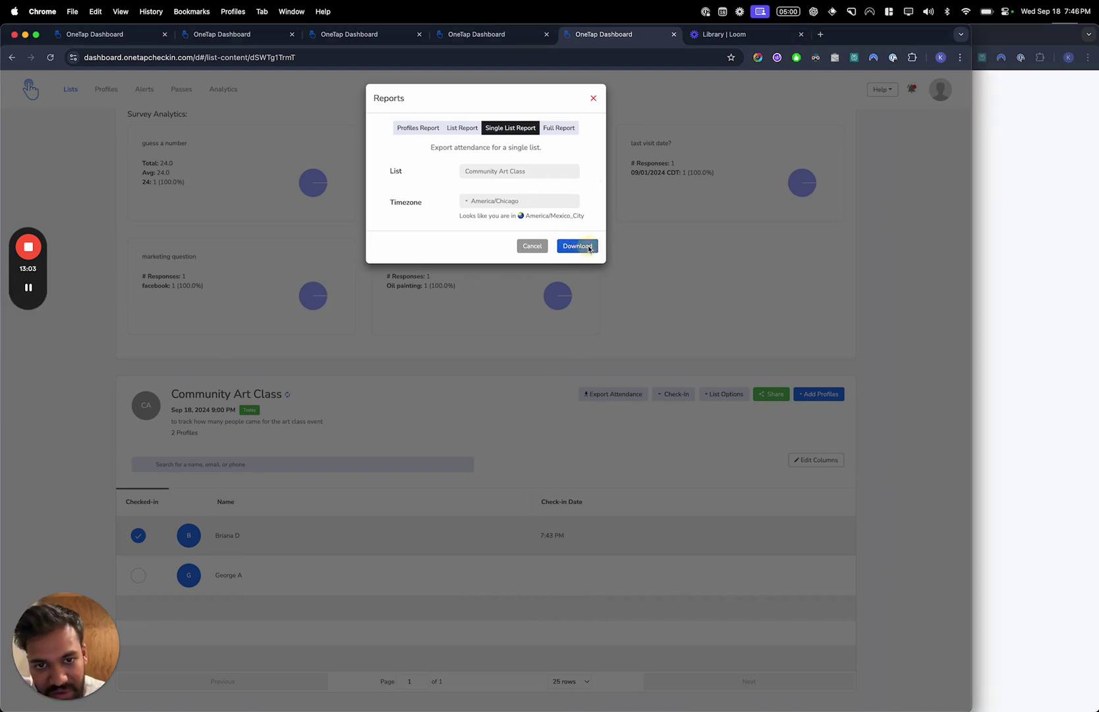
pyautogui.click(588, 247)
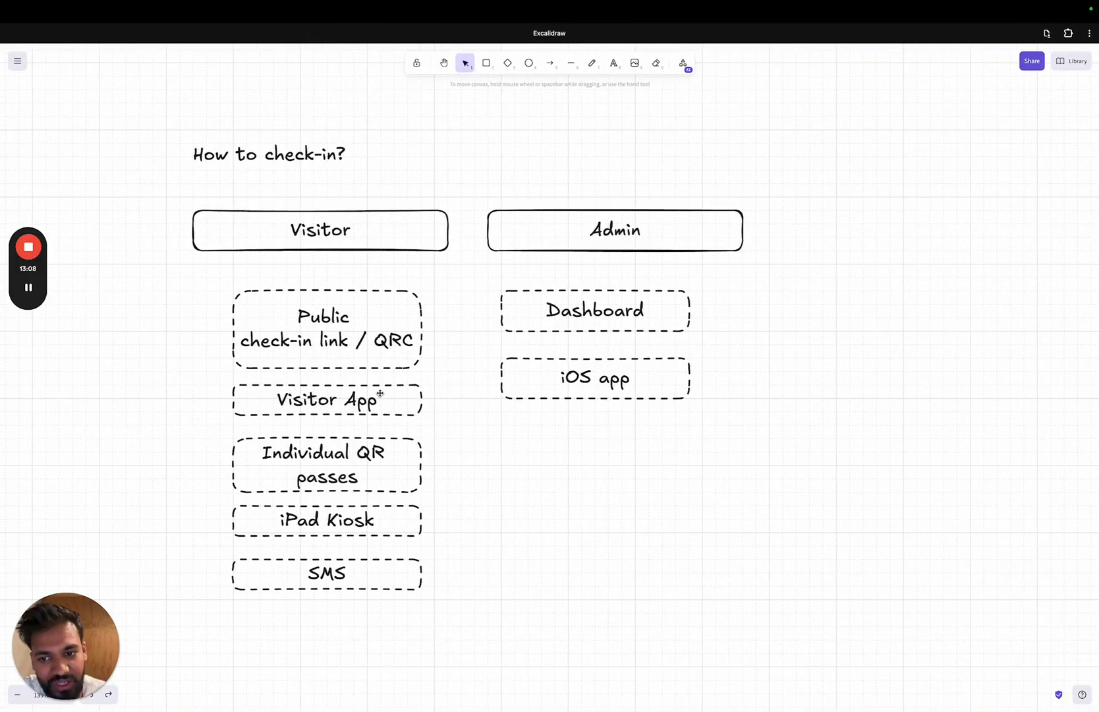
# Switch to the Excalidraw check-in diagram and swap the positions of the Visitor App and iPad Kiosk boxes in the Visitor column
pyautogui.click(396, 462)
pyautogui.click(403, 409)
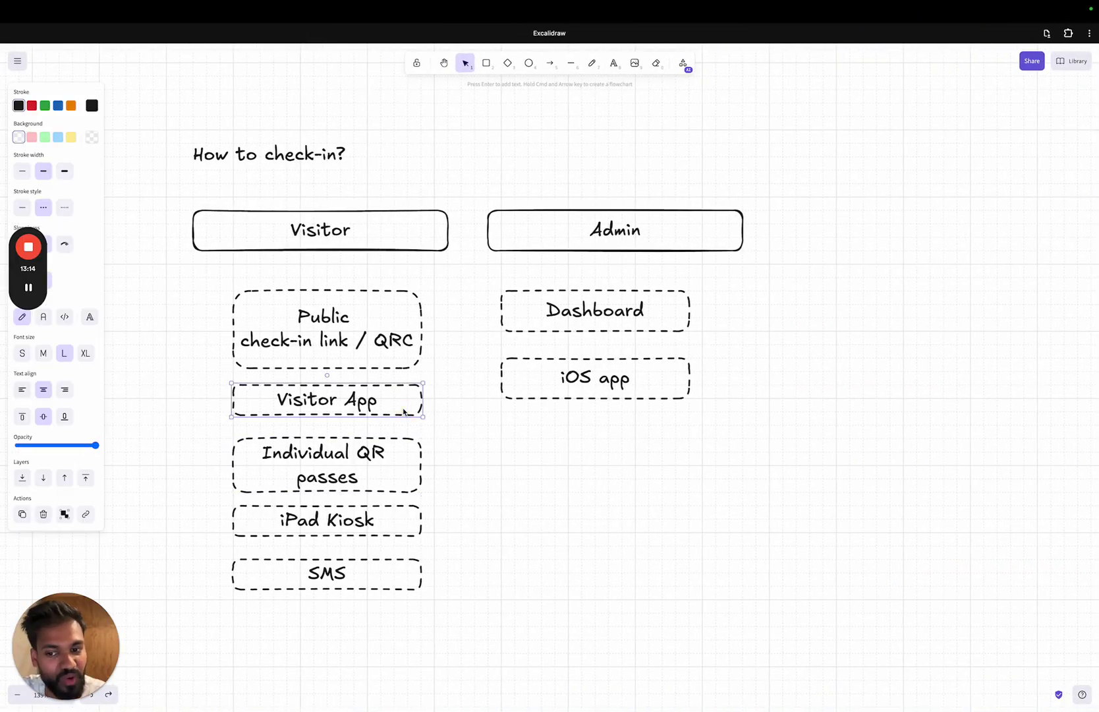
pyautogui.click(382, 458)
pyautogui.click(359, 522)
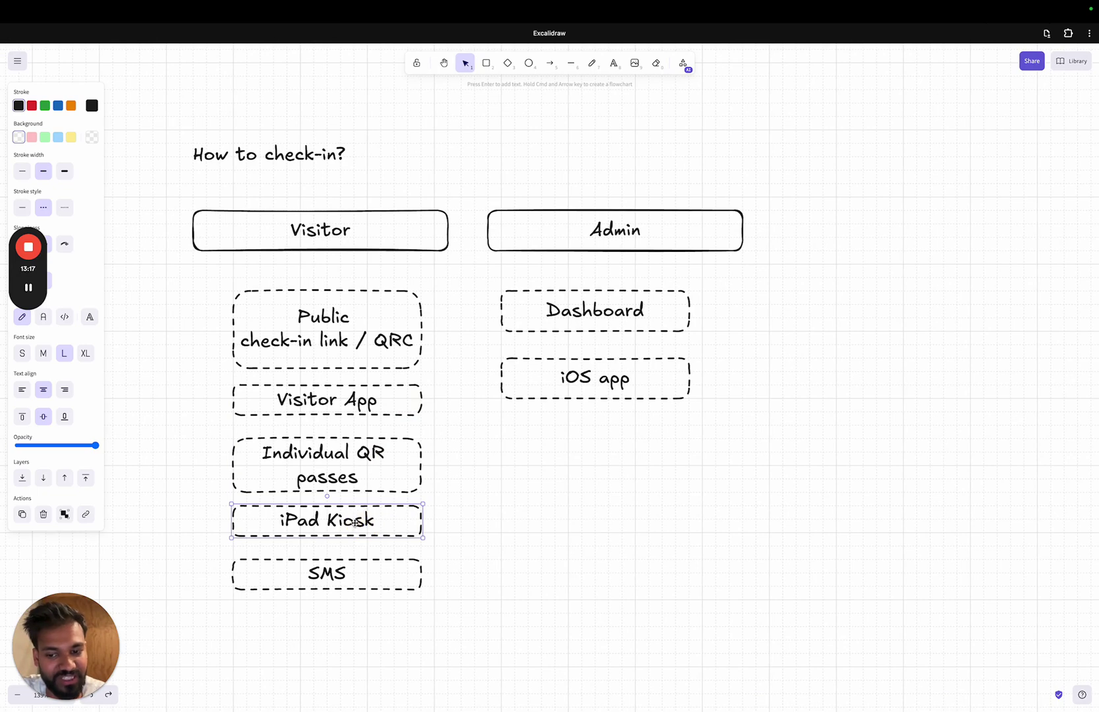
pyautogui.moveTo(373, 408); pyautogui.dragTo(360, 628)
pyautogui.moveTo(365, 512); pyautogui.dragTo(368, 397)
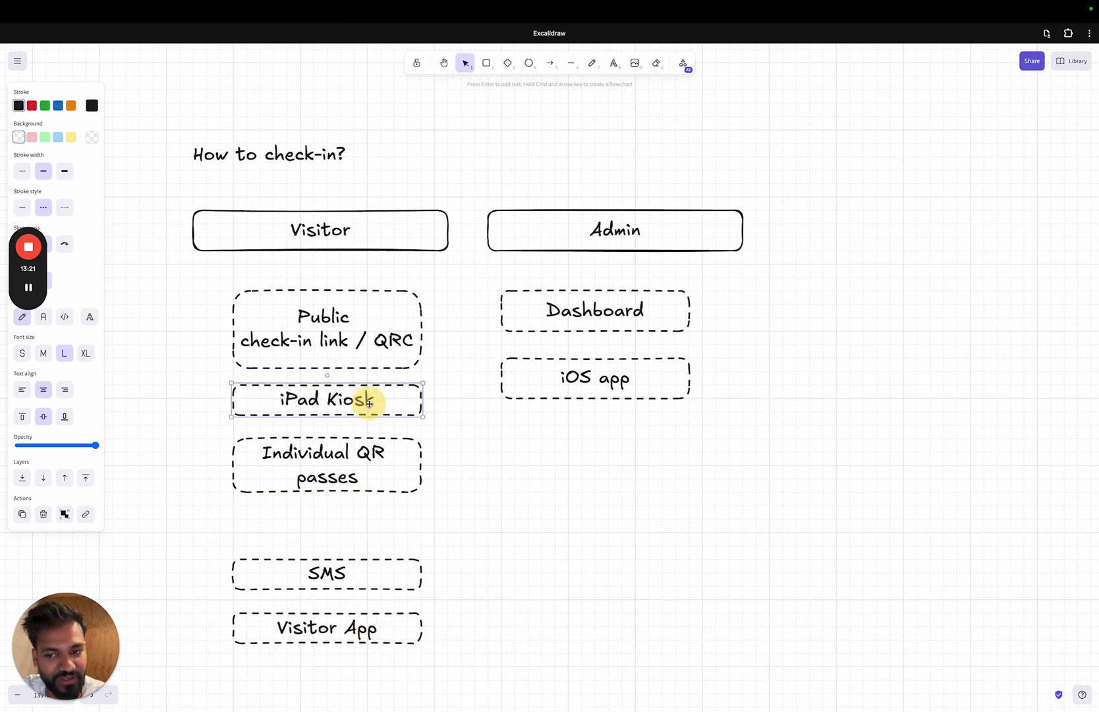
pyautogui.moveTo(359, 607); pyautogui.dragTo(362, 517)
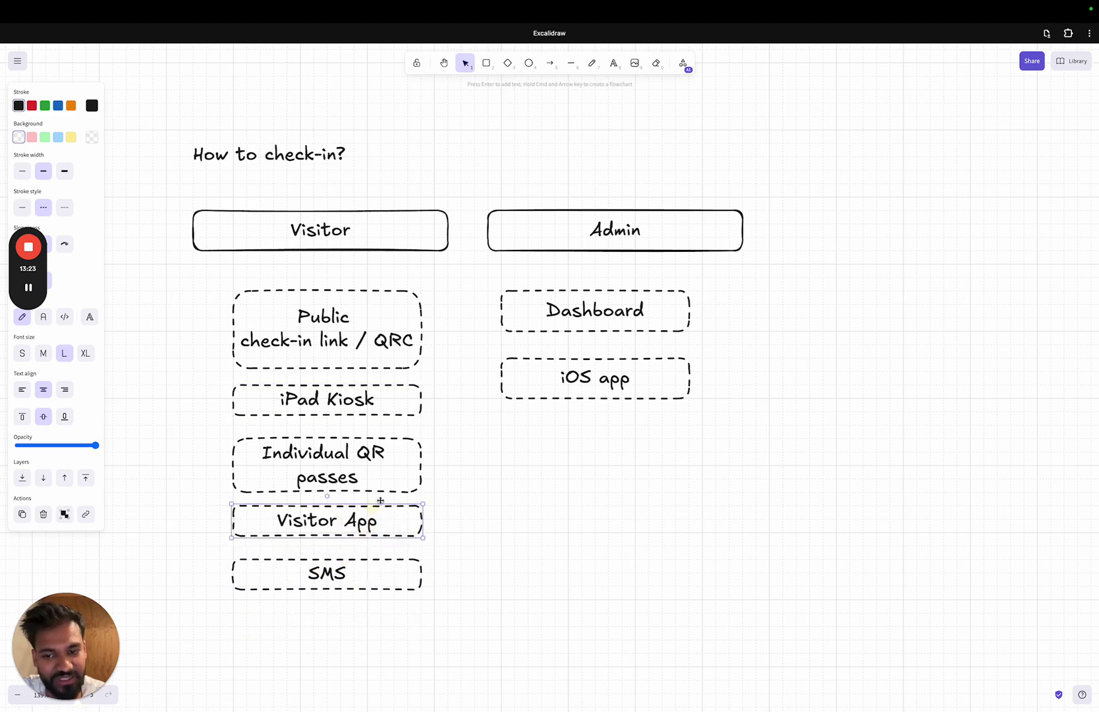
# Go through the Individual QR passes, Visitor App and SMS boxes in the Visitor column, and clear the selection
pyautogui.click(387, 484)
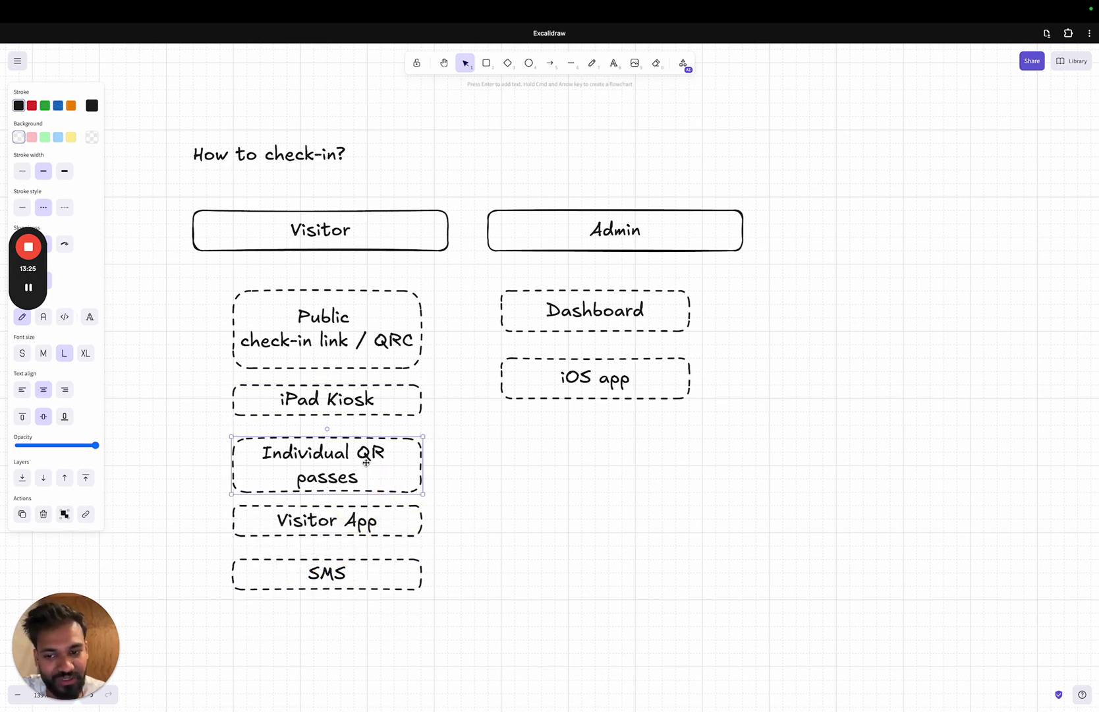
pyautogui.click(364, 527)
pyautogui.click(373, 572)
pyautogui.click(440, 554)
pyautogui.click(365, 565)
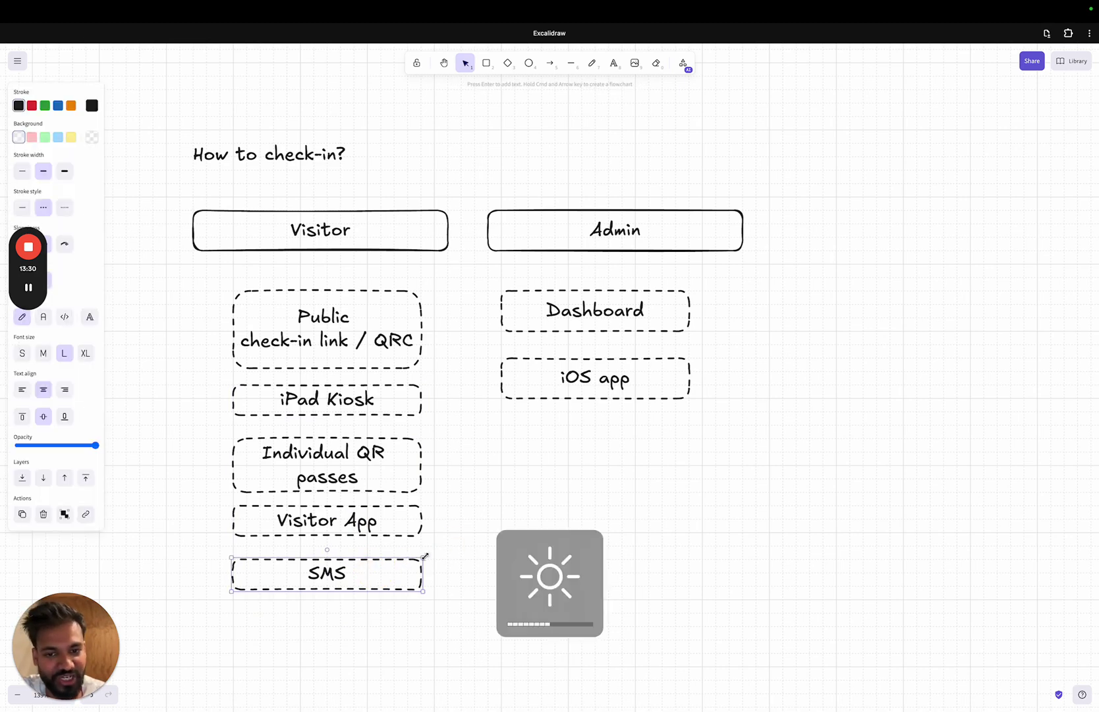
pyautogui.click(443, 557)
# Switch to the iPad and iPhone simulators and open the Community Art Class list on the iPad
pyautogui.hotkey('ctrl', 'Right')
pyautogui.hotkey('ctrl', 'Right')
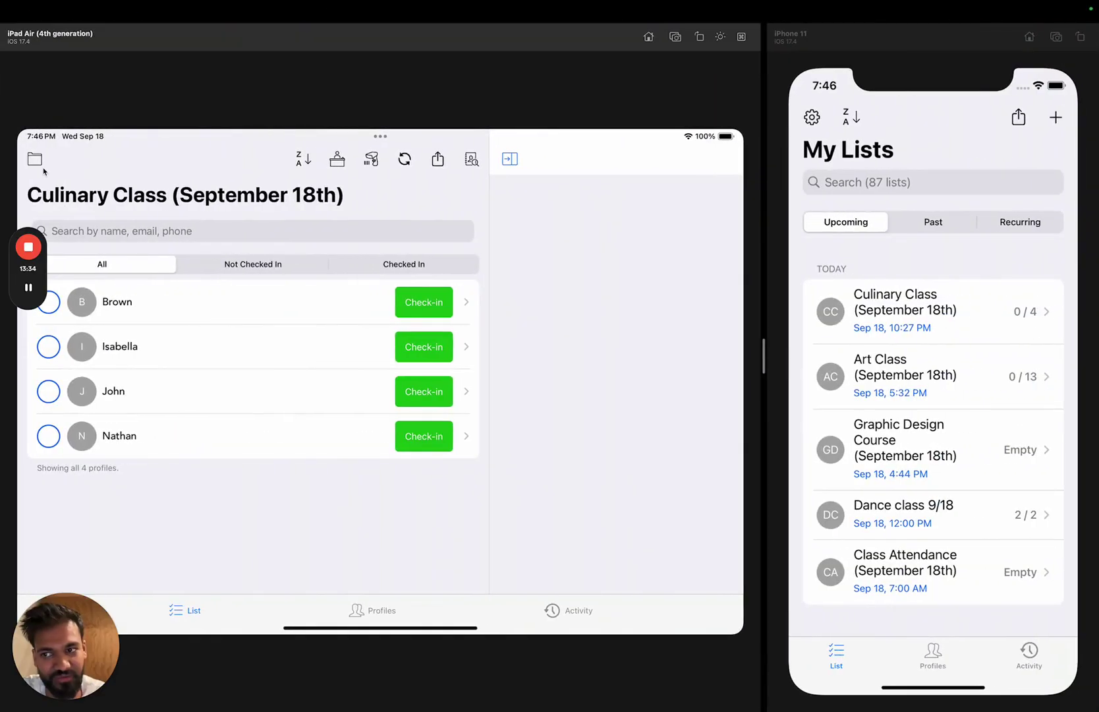
pyautogui.click(35, 158)
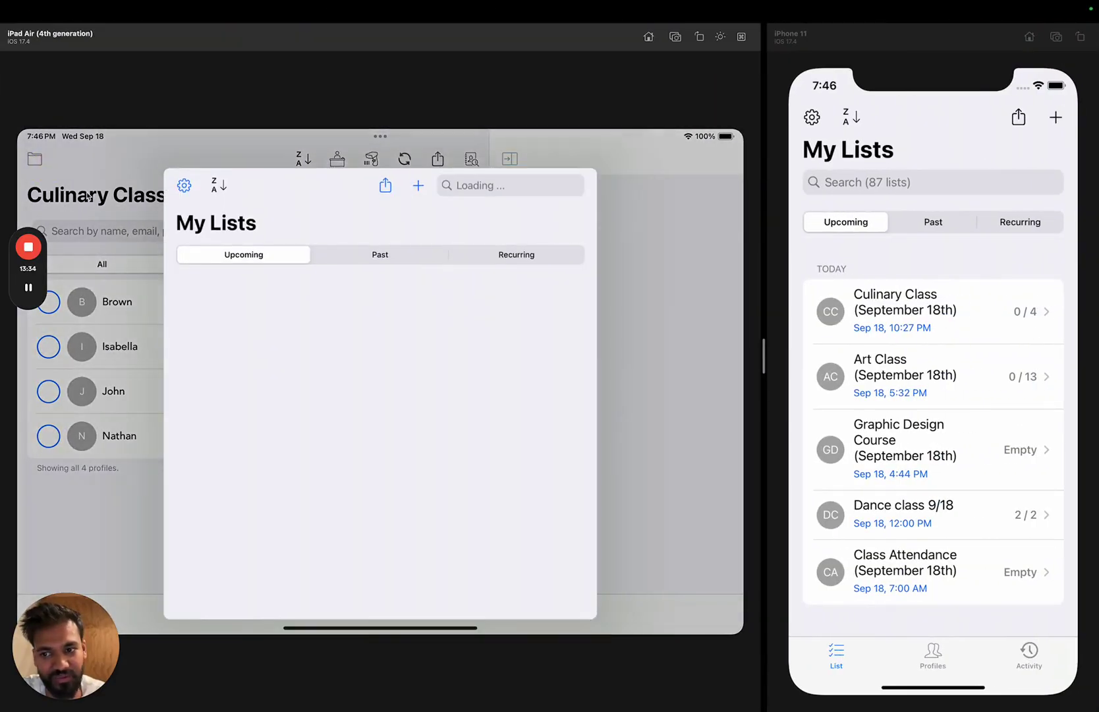
pyautogui.click(324, 350)
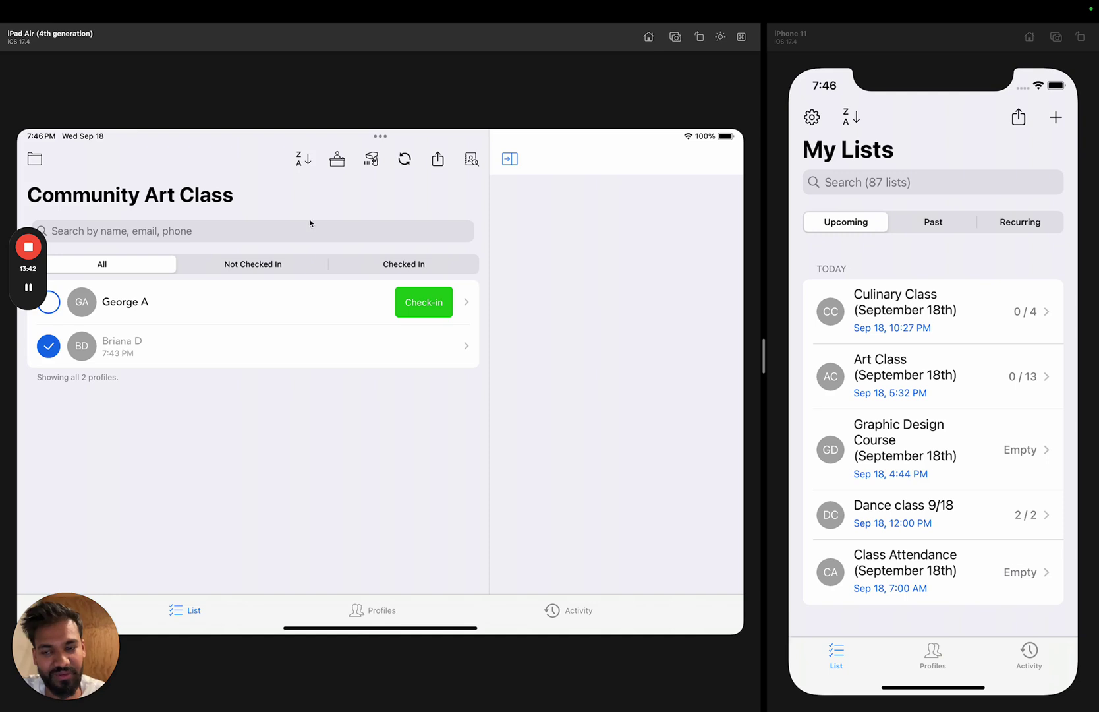
# Add an existing profile to the Community Art Class list on the iPad
pyautogui.click(474, 158)
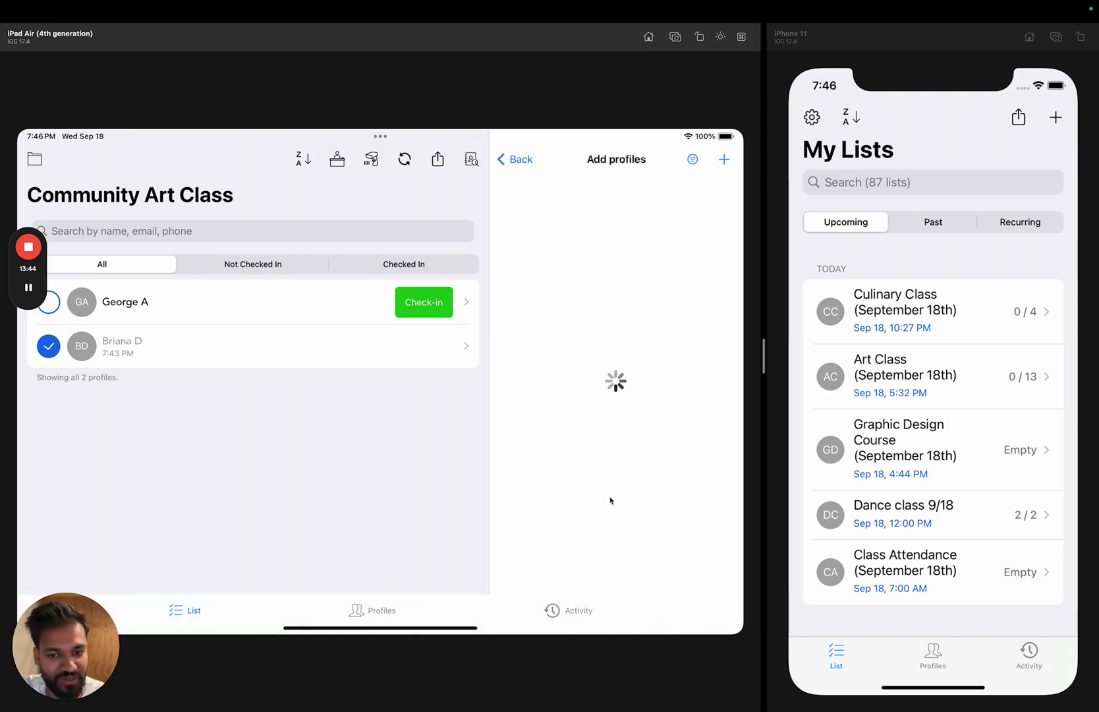
pyautogui.scroll(-5, 635, 381)
pyautogui.click(633, 332)
pyautogui.click(597, 579)
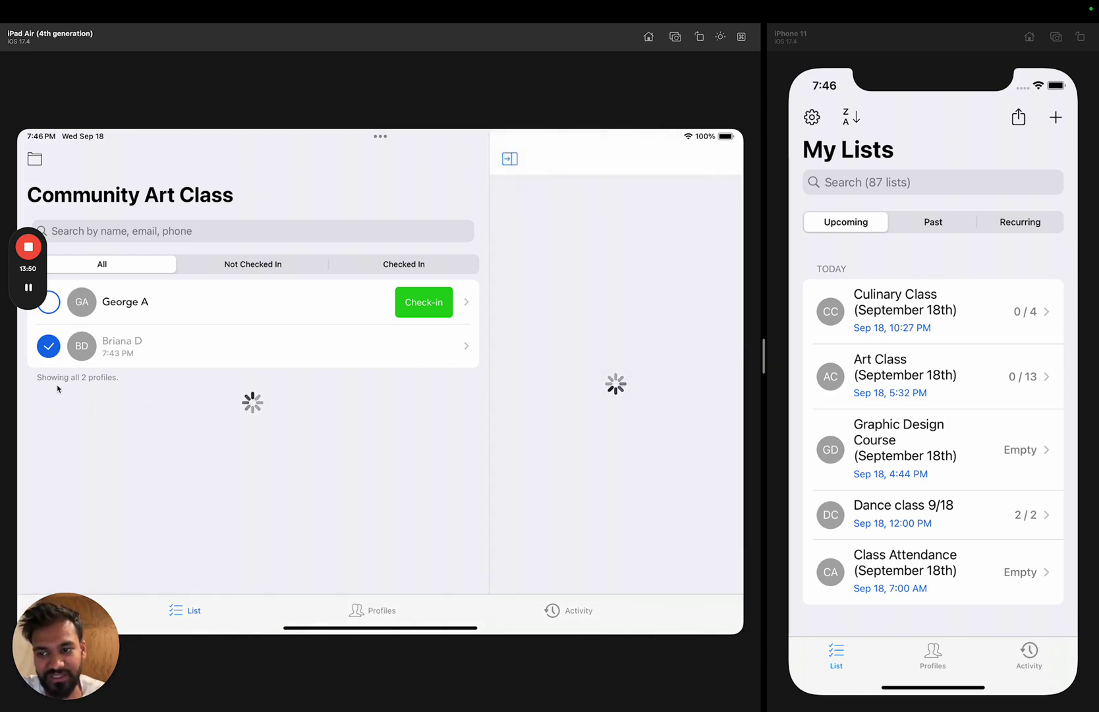
# Start checking in the newly added attendee, answering the marketing question with friends and the art type question with Anything
pyautogui.click(55, 340)
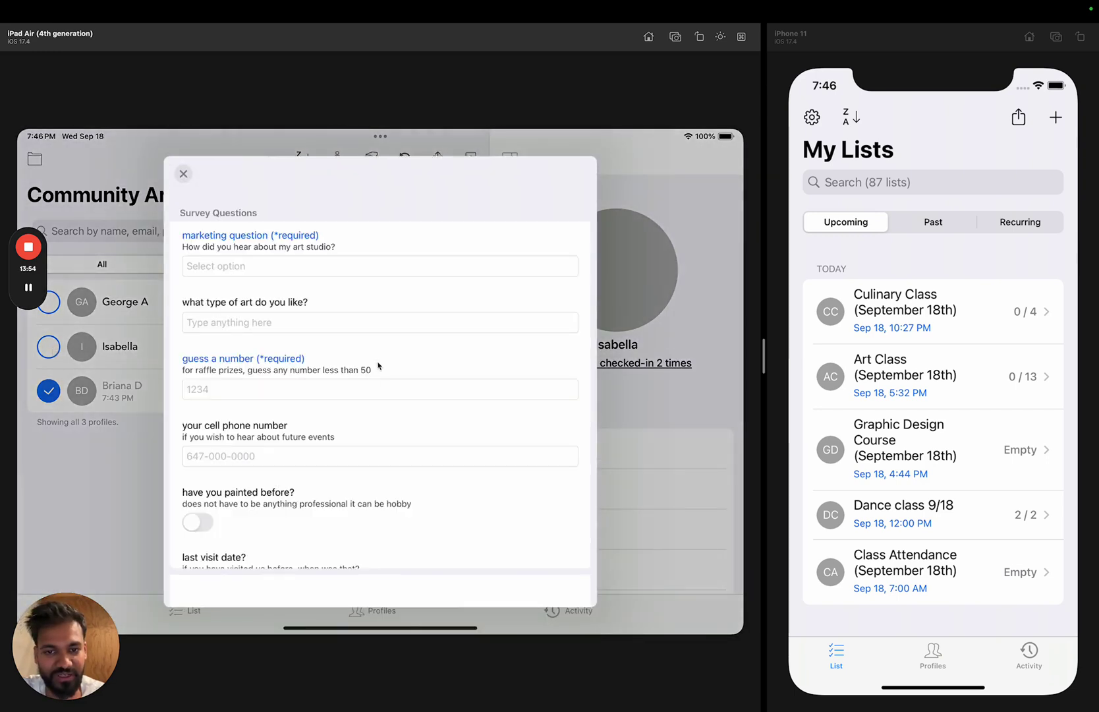
pyautogui.click(374, 267)
pyautogui.click(275, 446)
pyautogui.click(560, 372)
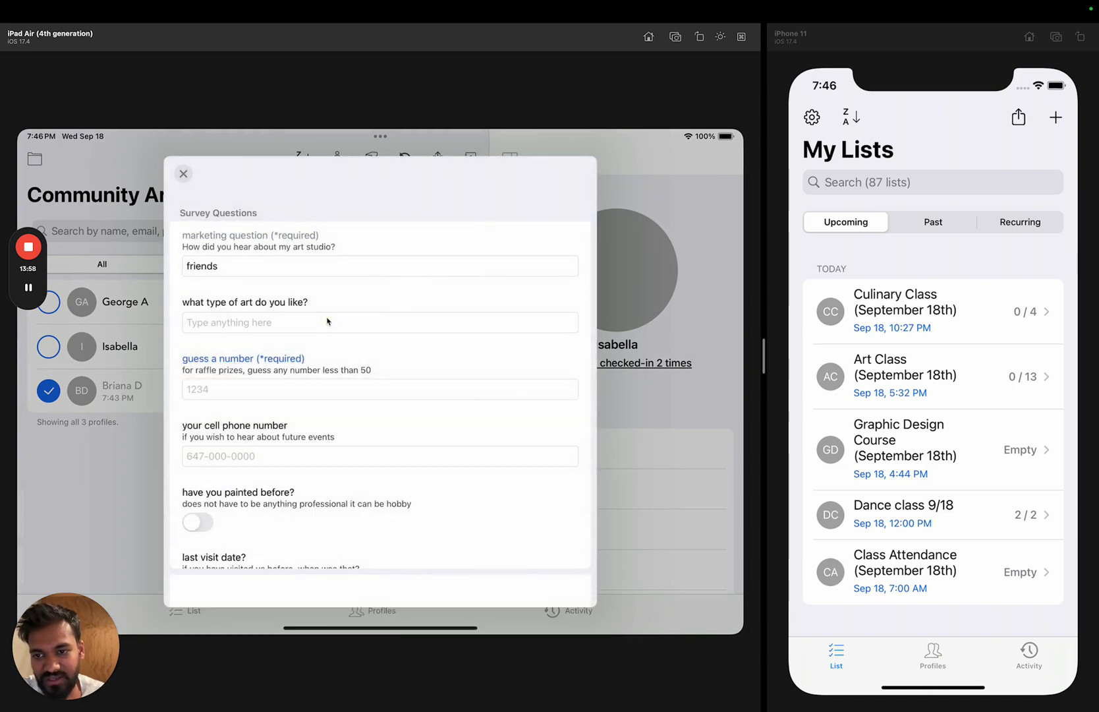
pyautogui.click(322, 320)
pyautogui.write('Anything')
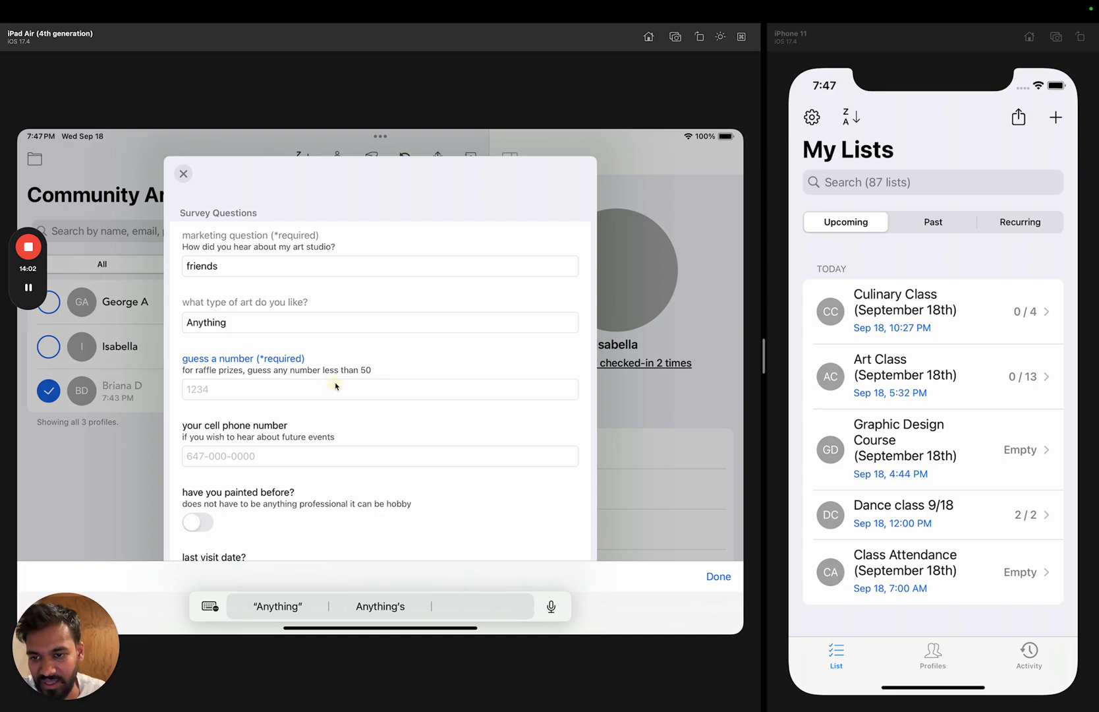
# Enter 21 as the guessed number, leave the remaining survey questions unanswered, and continue to complete the check-in
pyautogui.click(335, 389)
pyautogui.write('2')
pyautogui.click(331, 456)
pyautogui.moveTo(331, 454); pyautogui.dragTo(399, 275)
pyautogui.moveTo(275, 413); pyautogui.dragTo(293, 298)
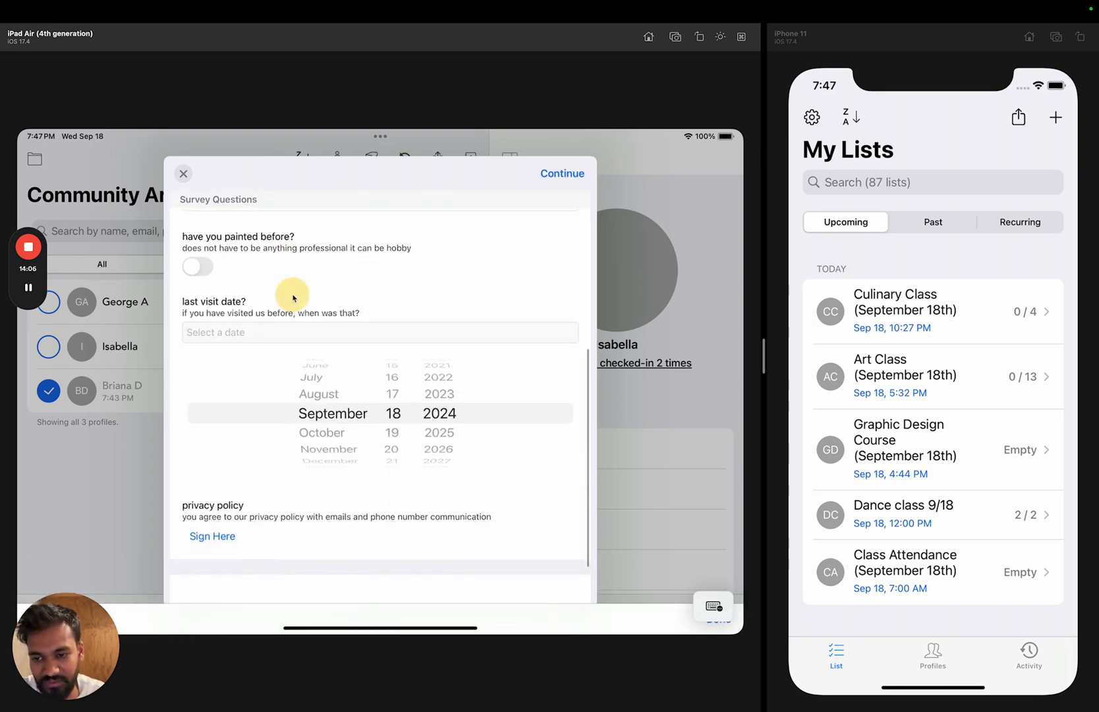
pyautogui.click(580, 178)
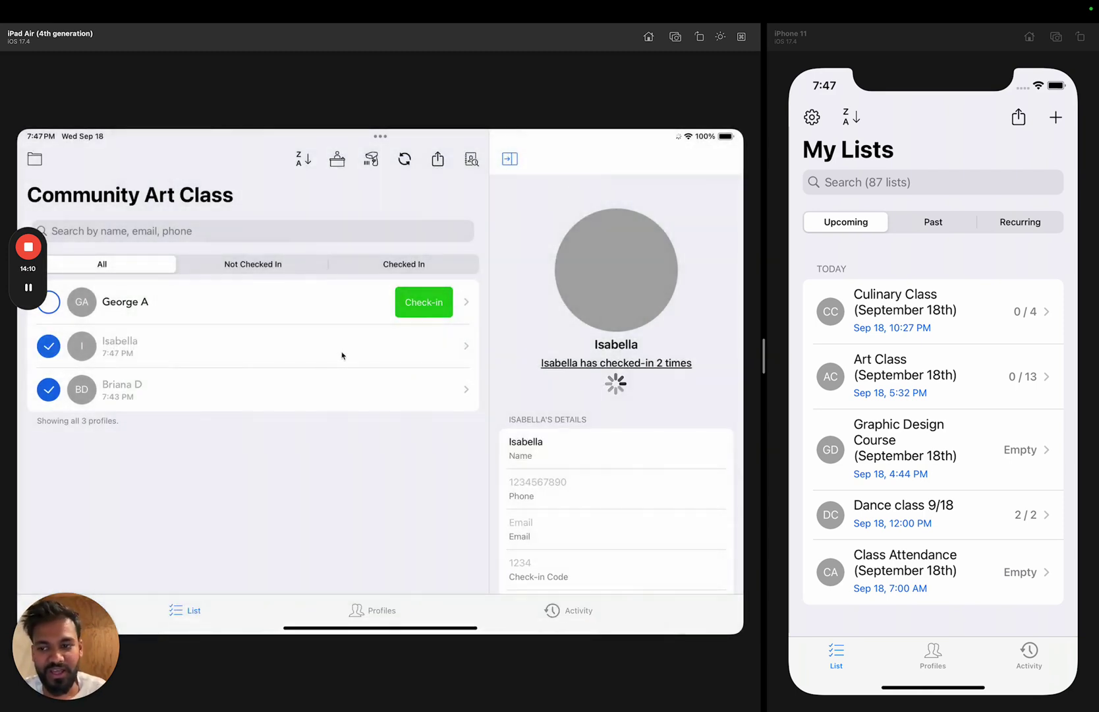
# Examine the checked-in attendee's check-in details, location and survey data, expanding the extra check-in information
pyautogui.click(321, 354)
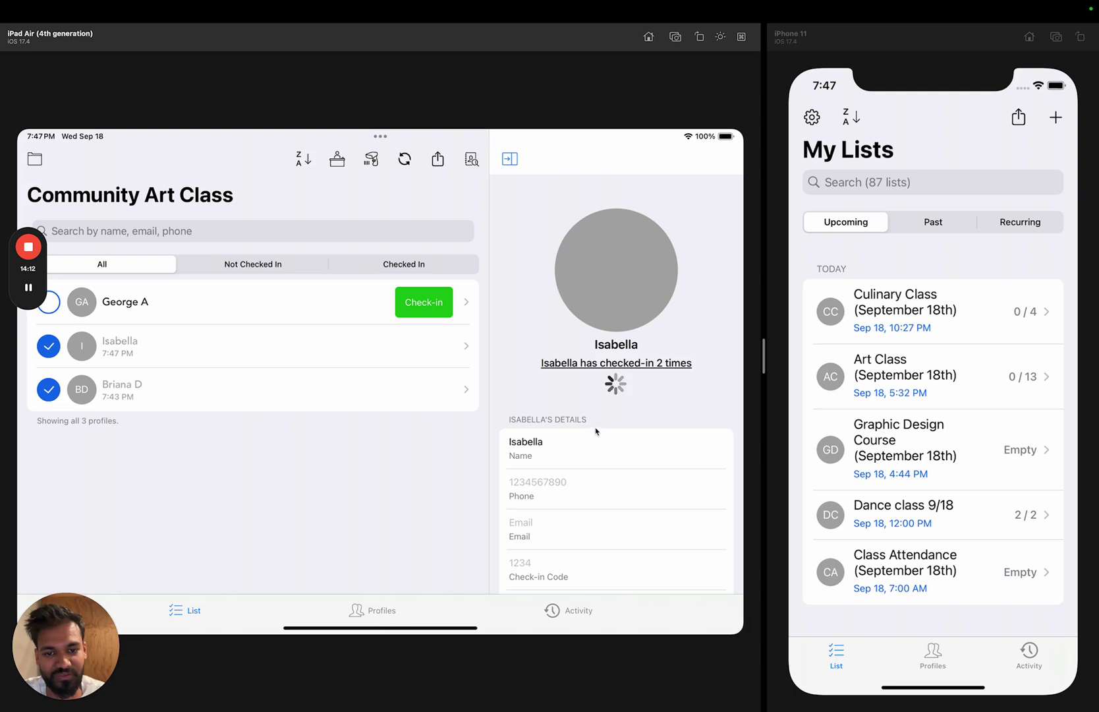
pyautogui.moveTo(594, 430); pyautogui.dragTo(618, 300)
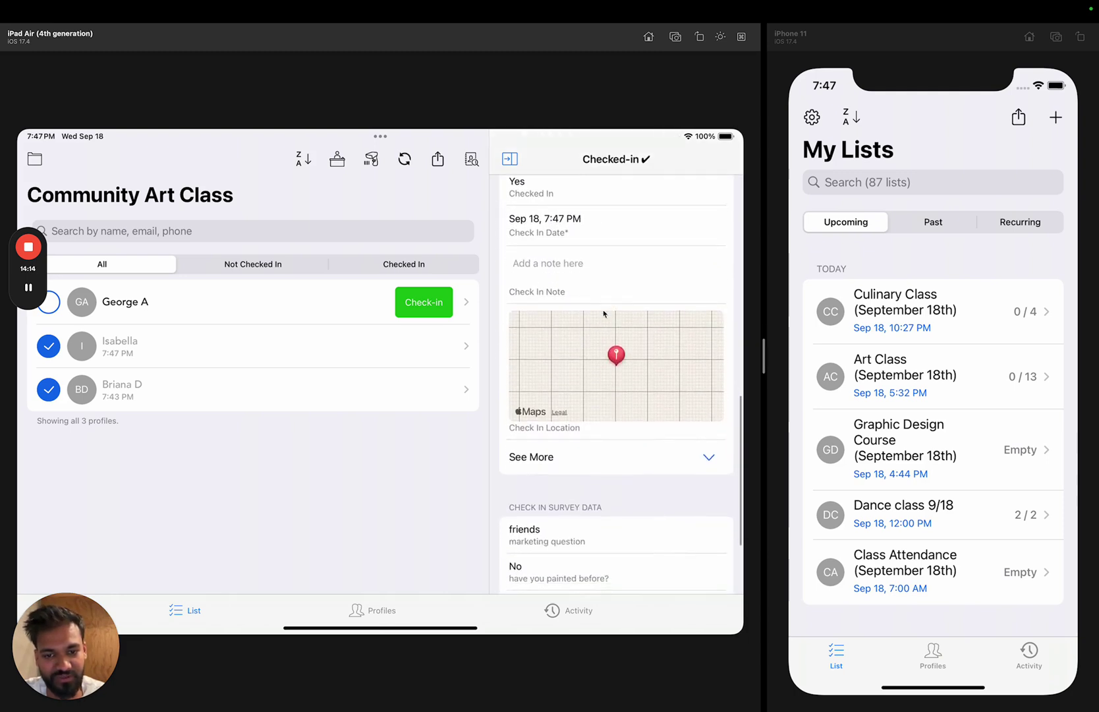
pyautogui.moveTo(605, 432); pyautogui.dragTo(601, 490)
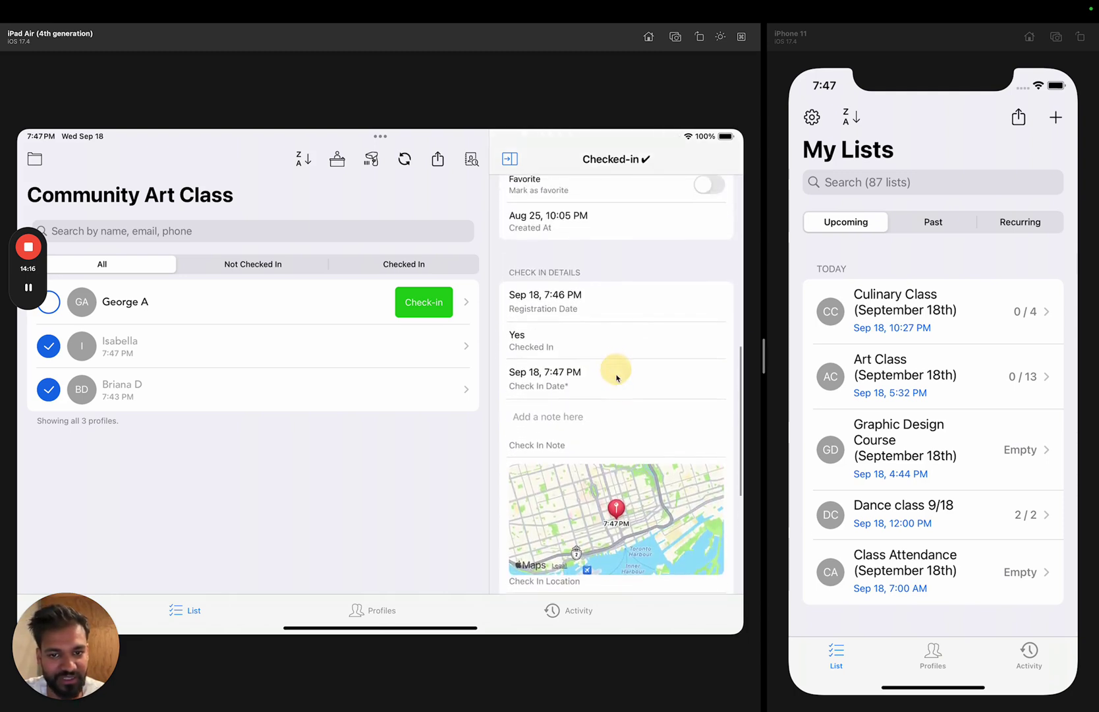
pyautogui.moveTo(613, 369); pyautogui.dragTo(599, 288)
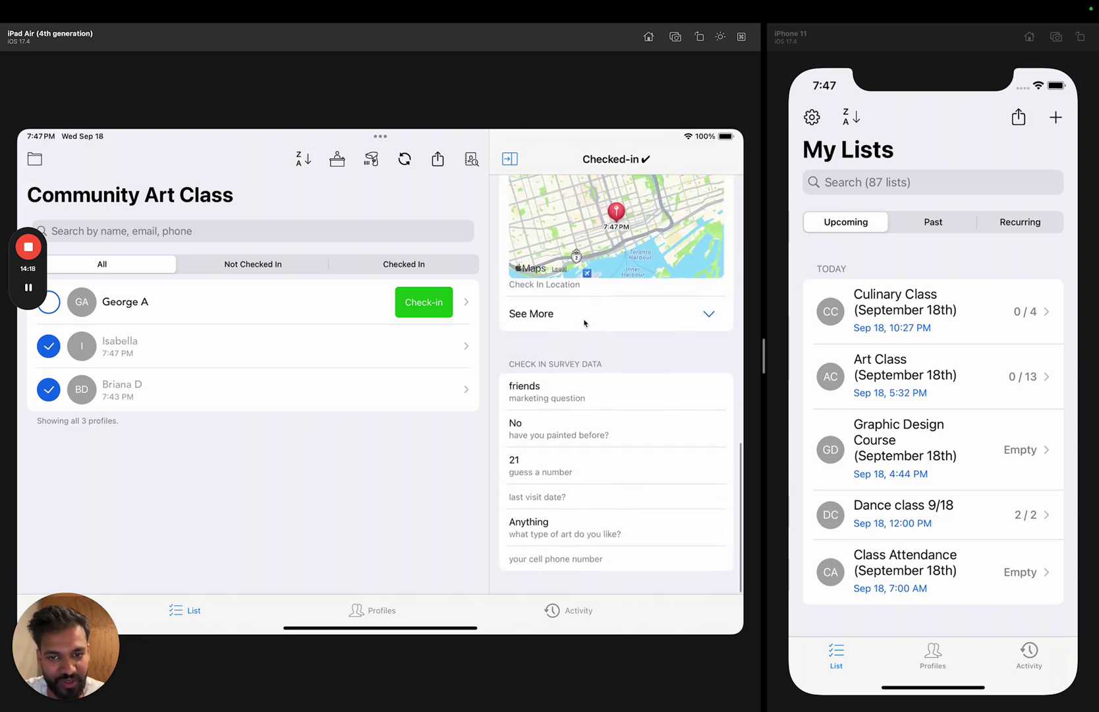
pyautogui.click(598, 315)
pyautogui.moveTo(587, 435); pyautogui.dragTo(564, 411)
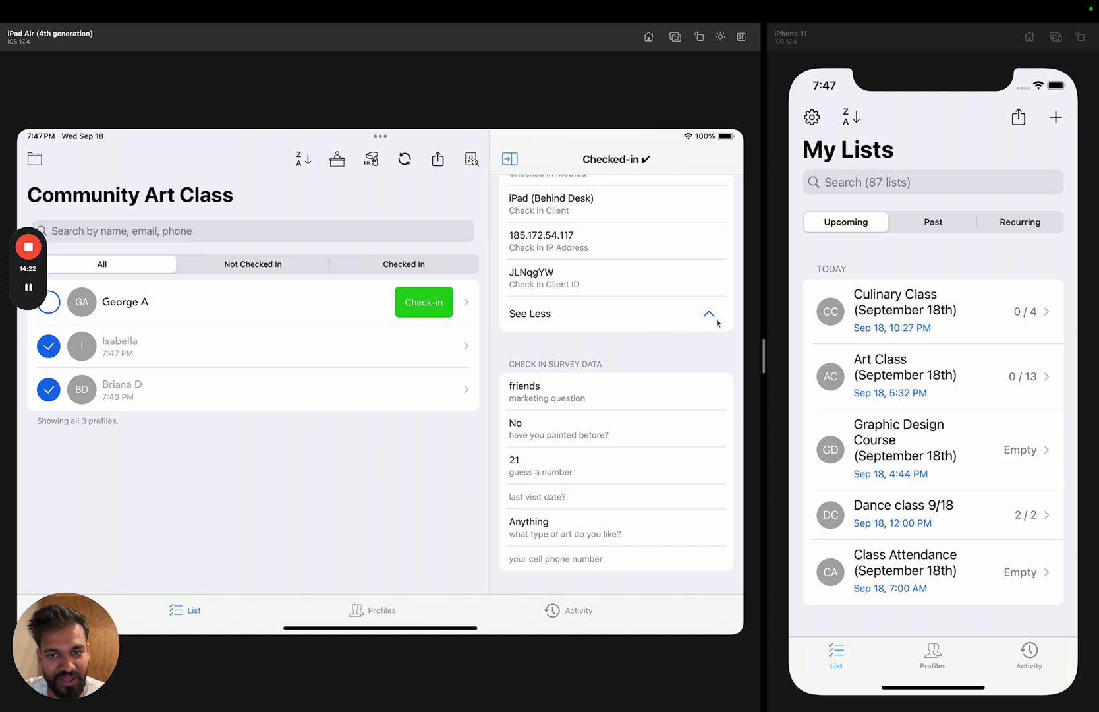
pyautogui.scroll(10, 685, 393)
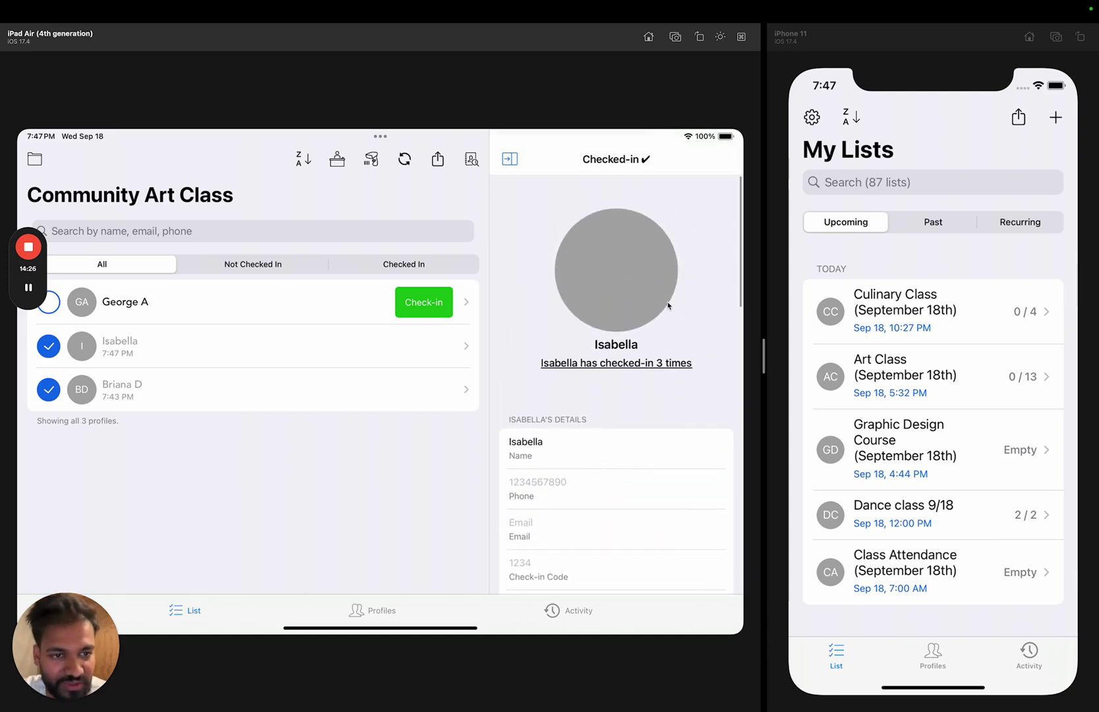
# Refresh My Lists on the iPhone and open Community Art Class there
pyautogui.moveTo(946, 228); pyautogui.dragTo(924, 490)
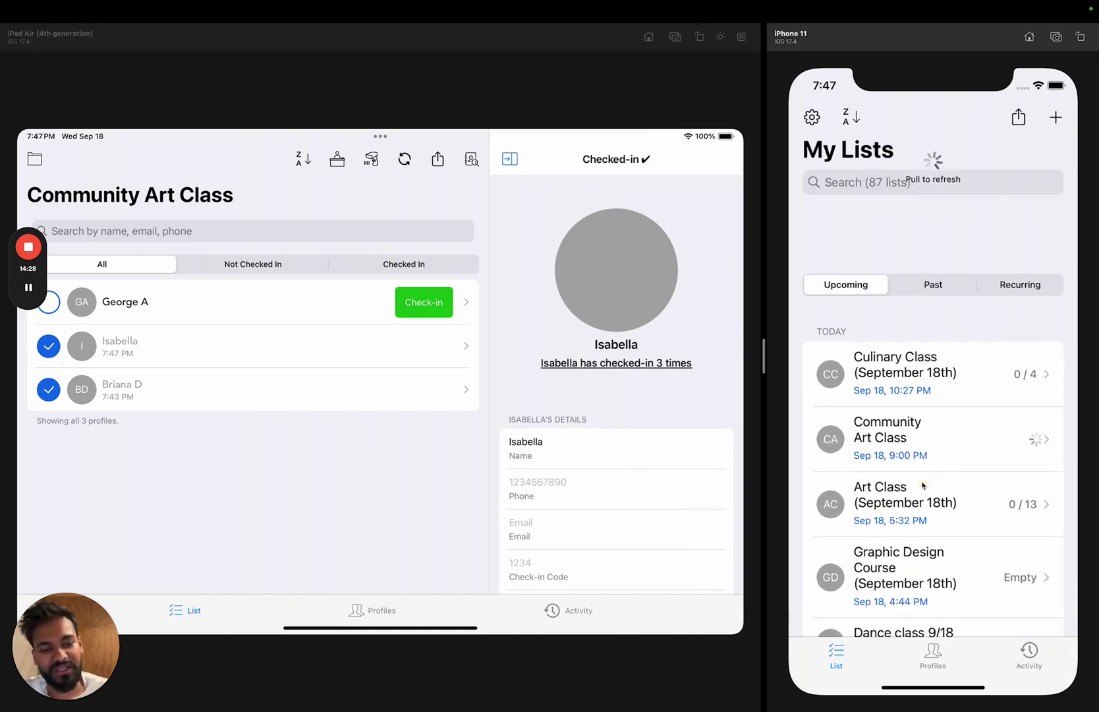
pyautogui.click(943, 374)
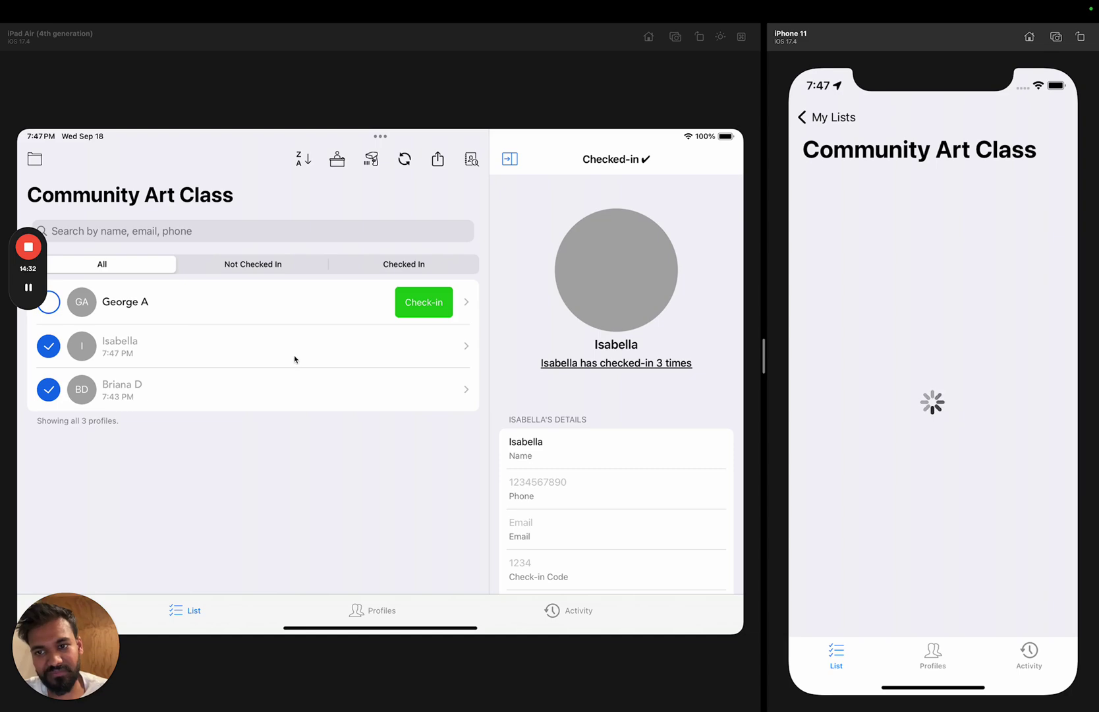
# Switch the iPad to Kiosk mode for Community Art Class and continue past the welcome screen
pyautogui.click(337, 160)
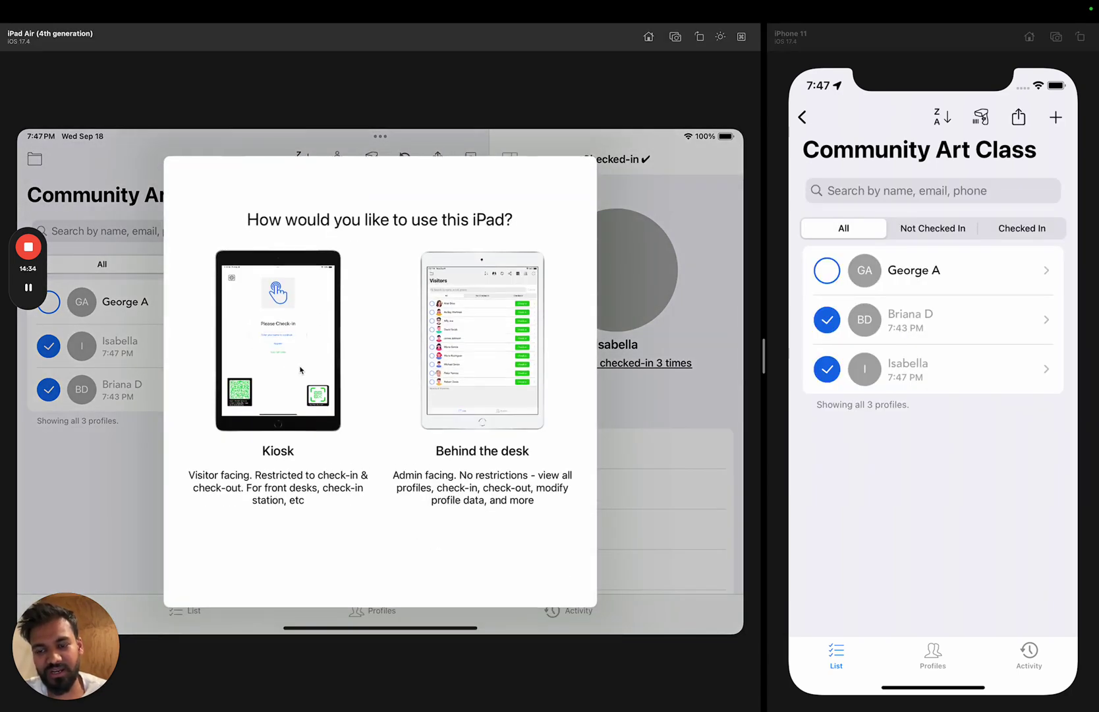
pyautogui.click(298, 371)
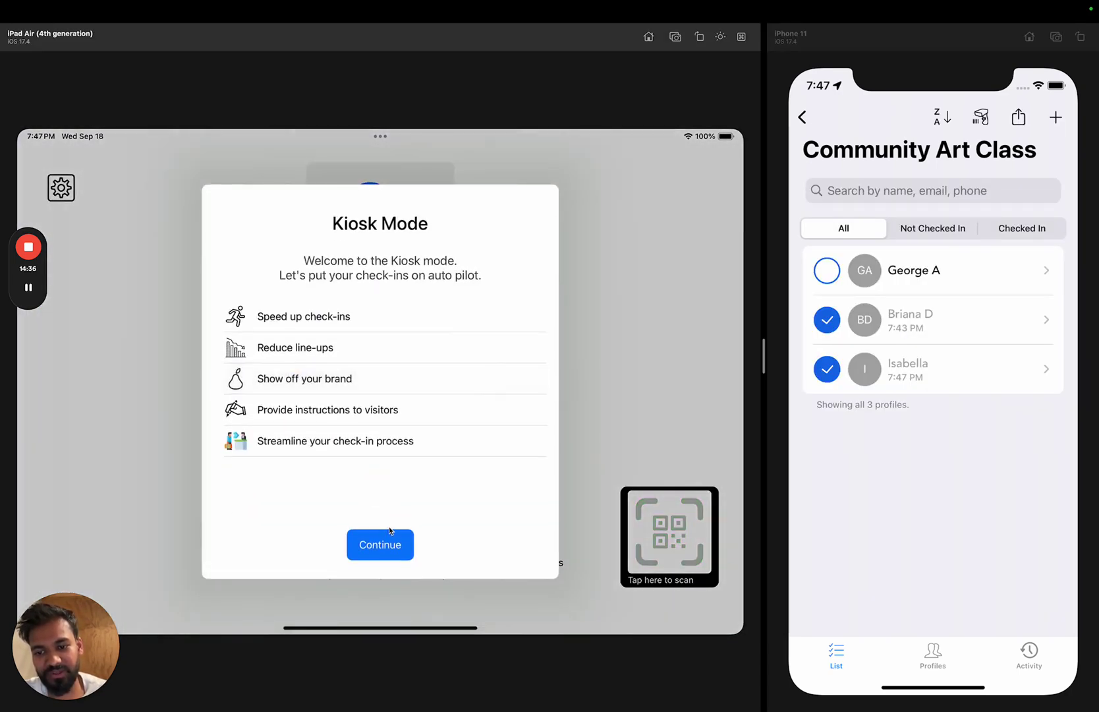
pyautogui.click(386, 539)
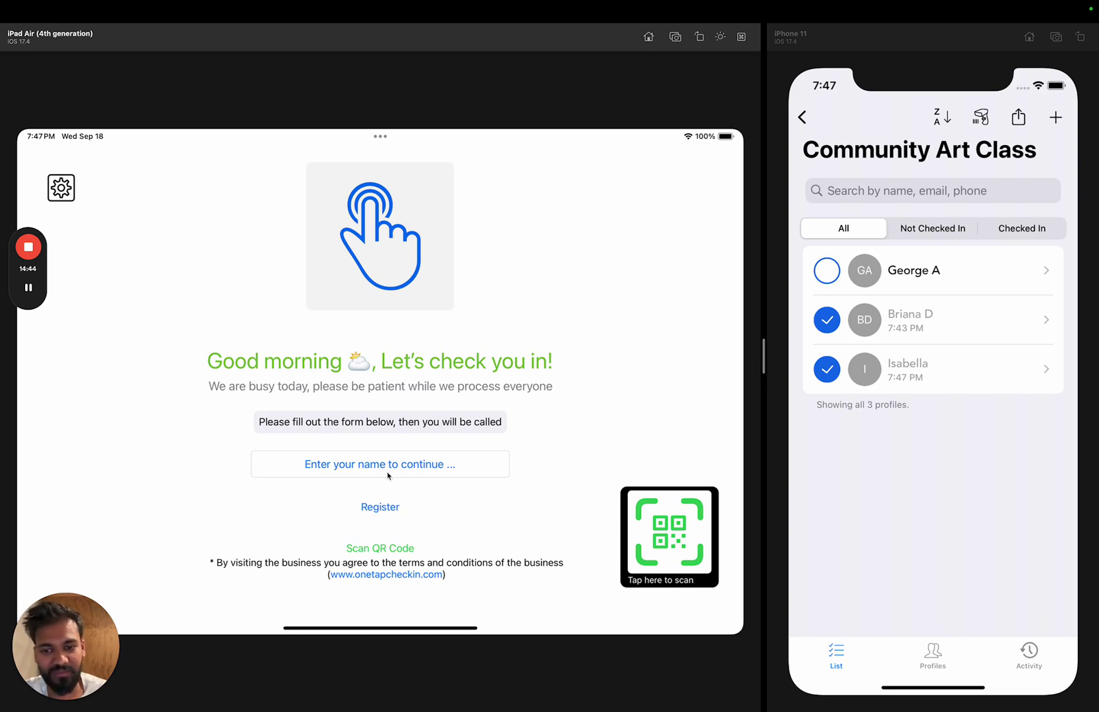
# Rotate the iPad to portrait orientation and open the kiosk's visitor name search
pyautogui.press('super+Right')
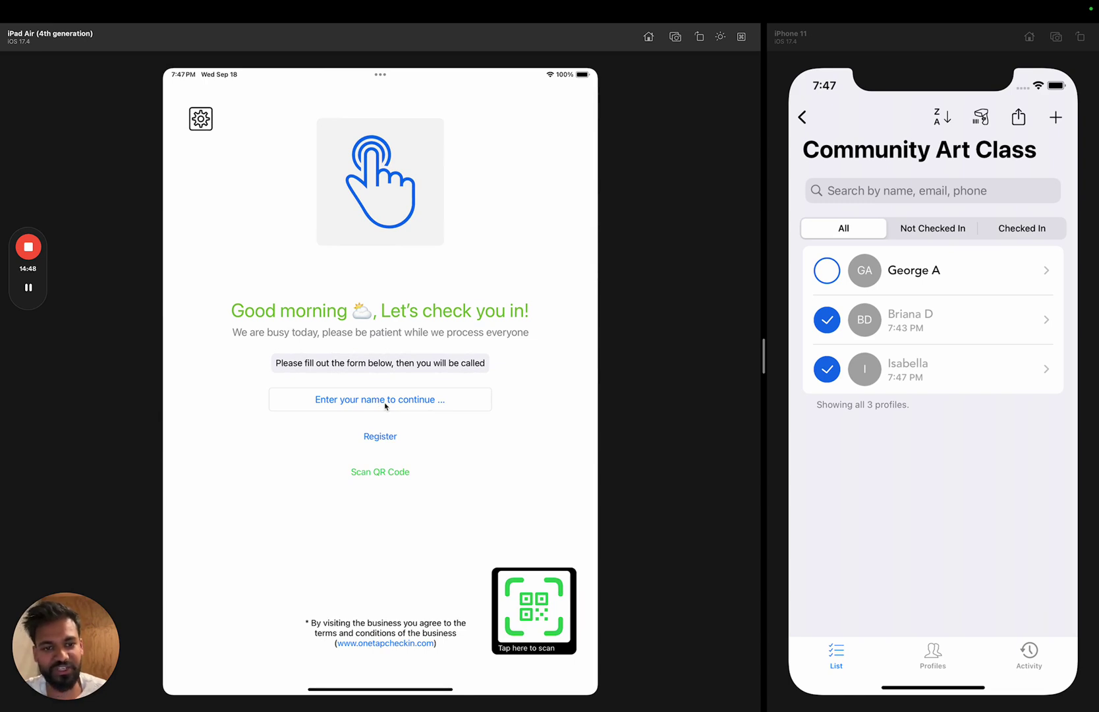
pyautogui.click(386, 405)
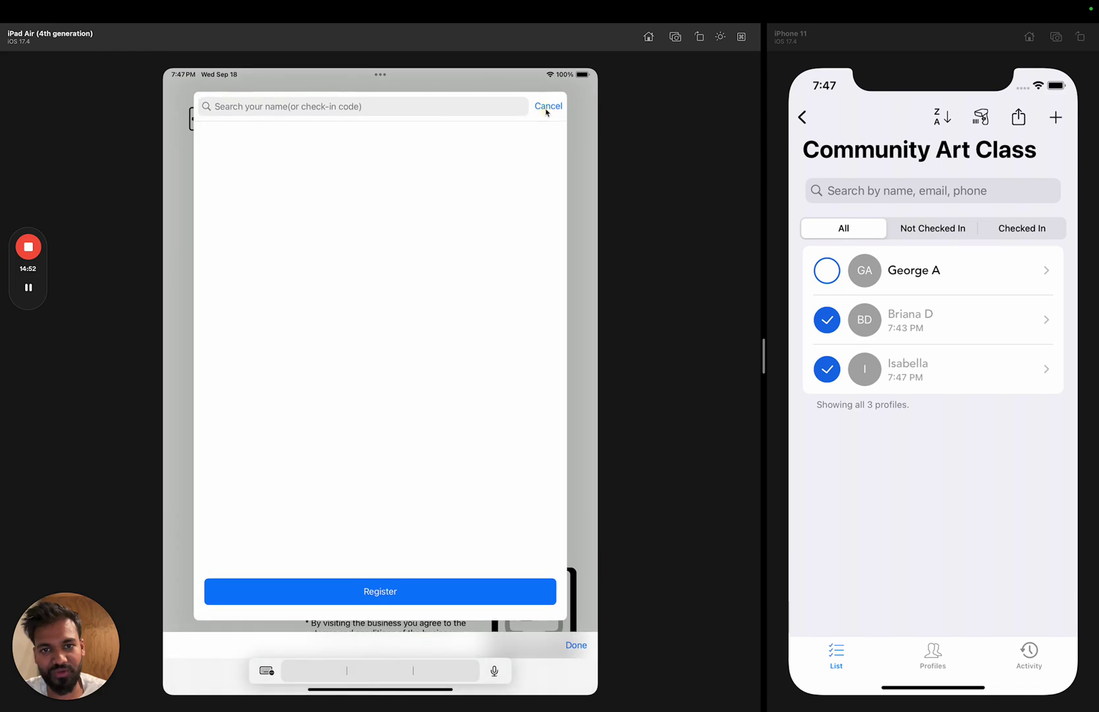
# Leave the name search and add Public QR Code to the Check In Options in the kiosk settings
pyautogui.click(533, 107)
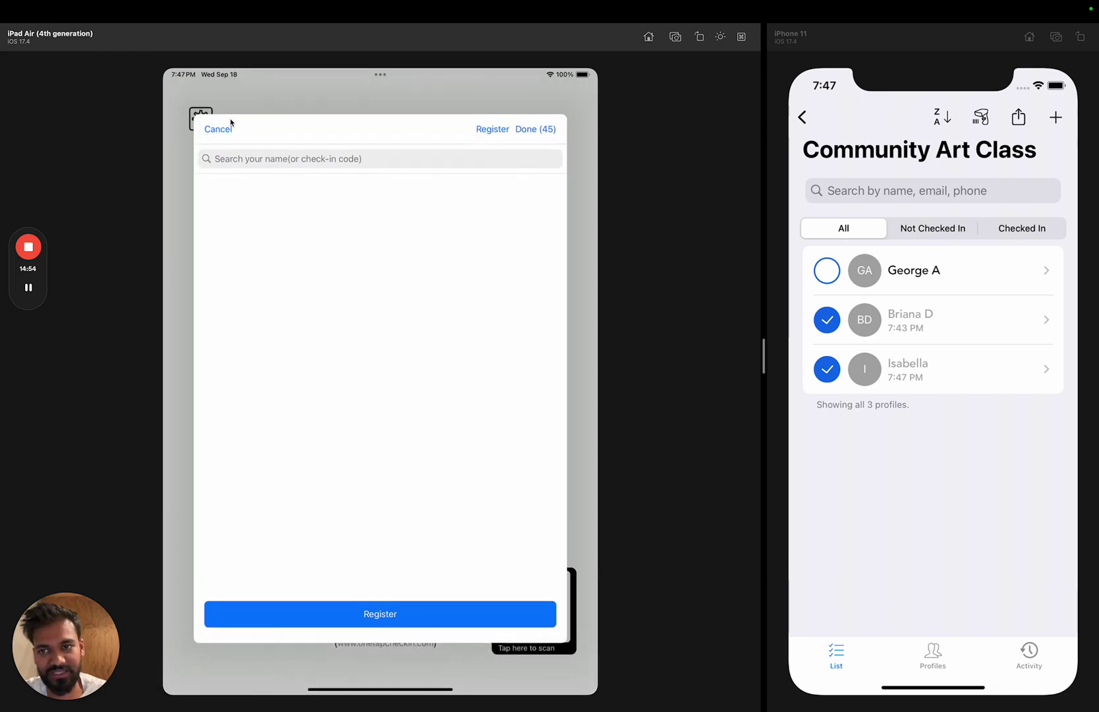
pyautogui.click(207, 124)
pyautogui.click(219, 137)
pyautogui.click(257, 159)
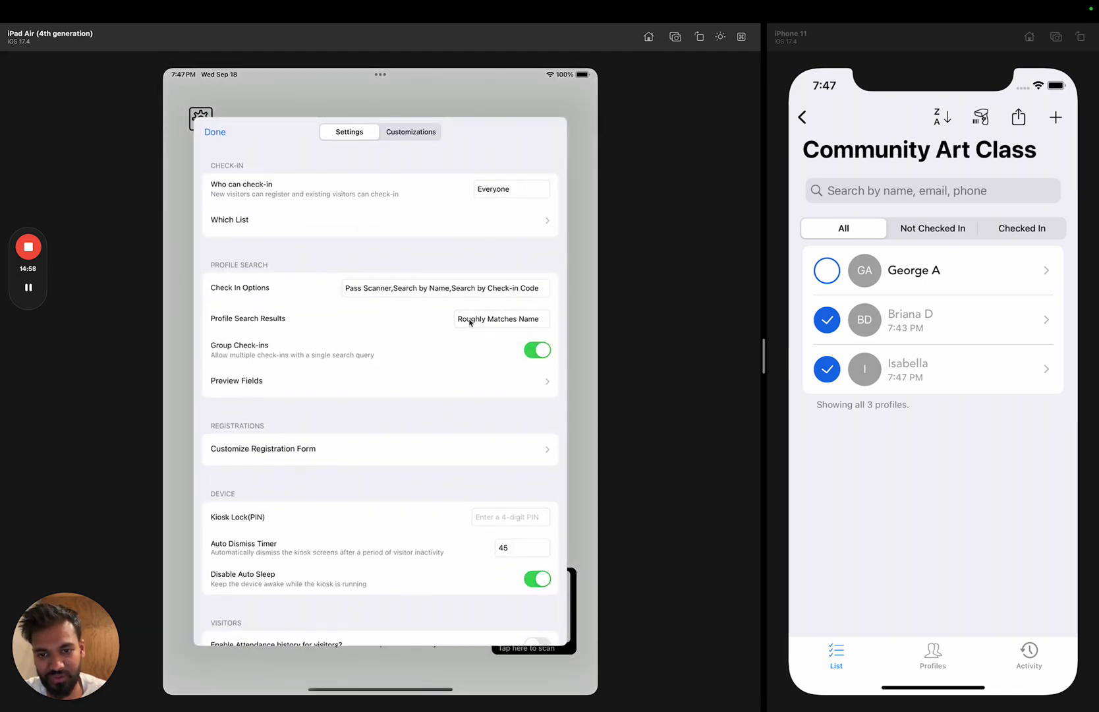
pyautogui.click(452, 288)
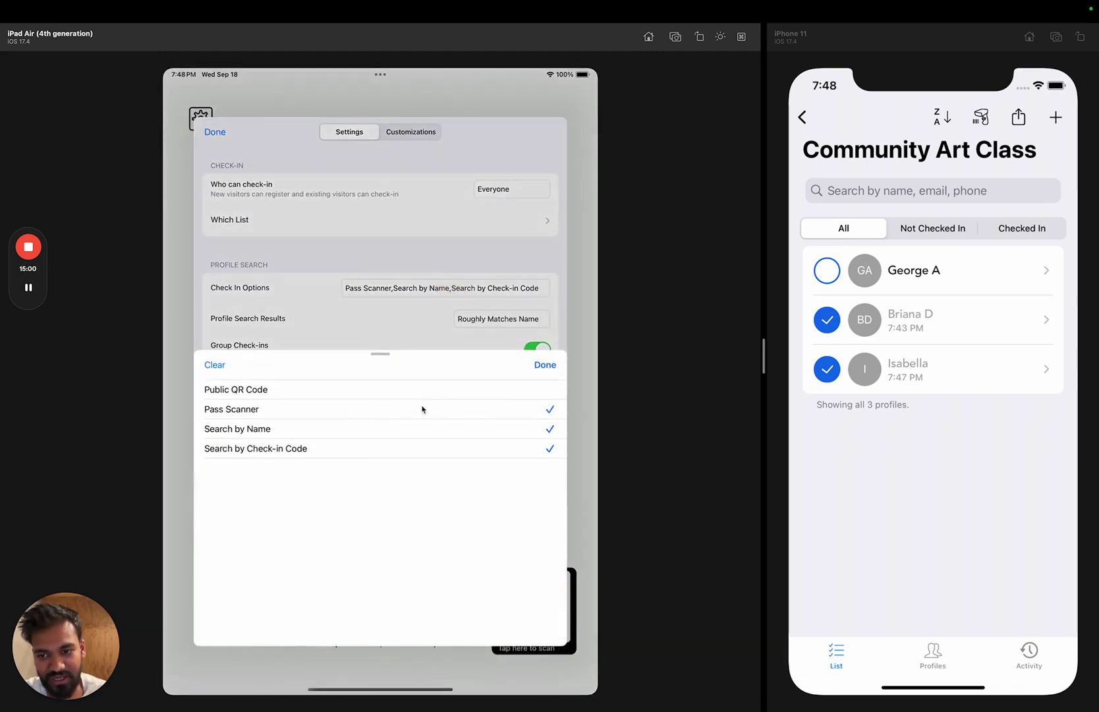
pyautogui.click(425, 389)
pyautogui.click(544, 364)
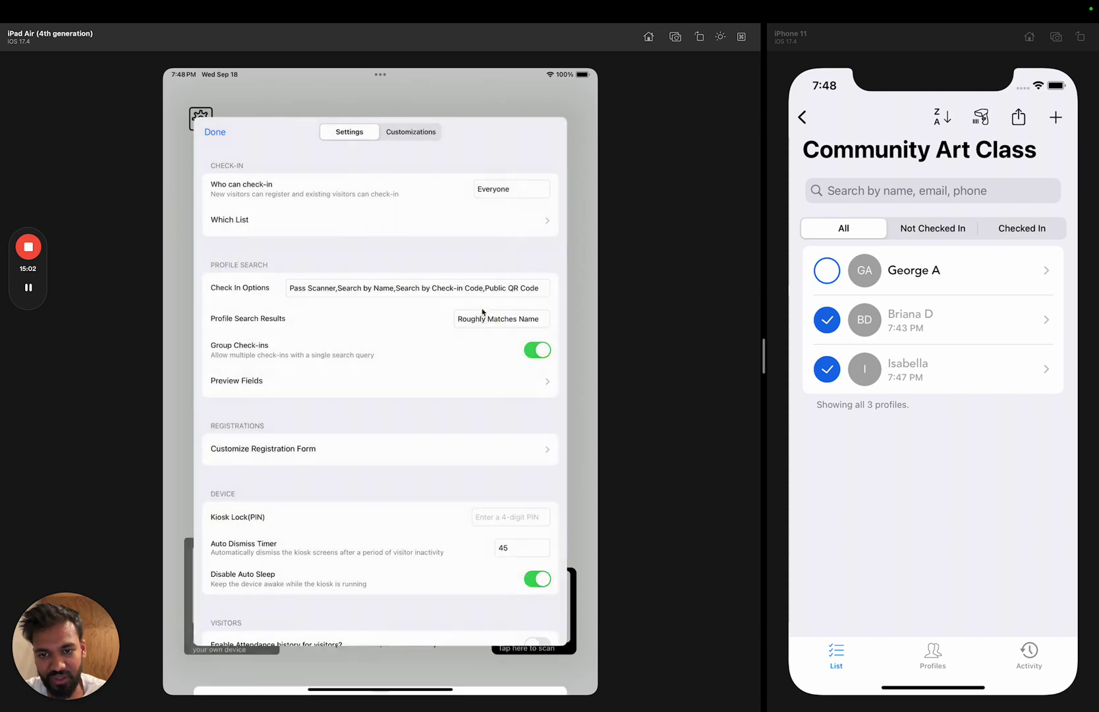
# Set Profile Search Results to Everyone and return to the kiosk's welcome screen
pyautogui.click(481, 320)
pyautogui.click(409, 395)
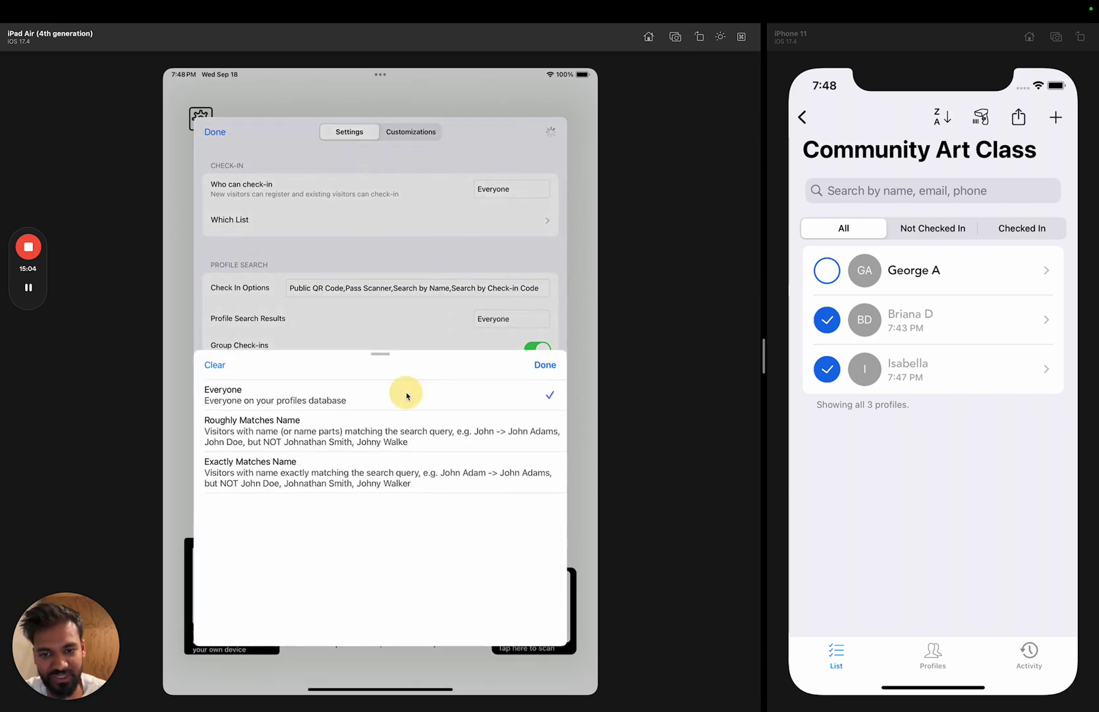
pyautogui.click(541, 364)
pyautogui.click(216, 134)
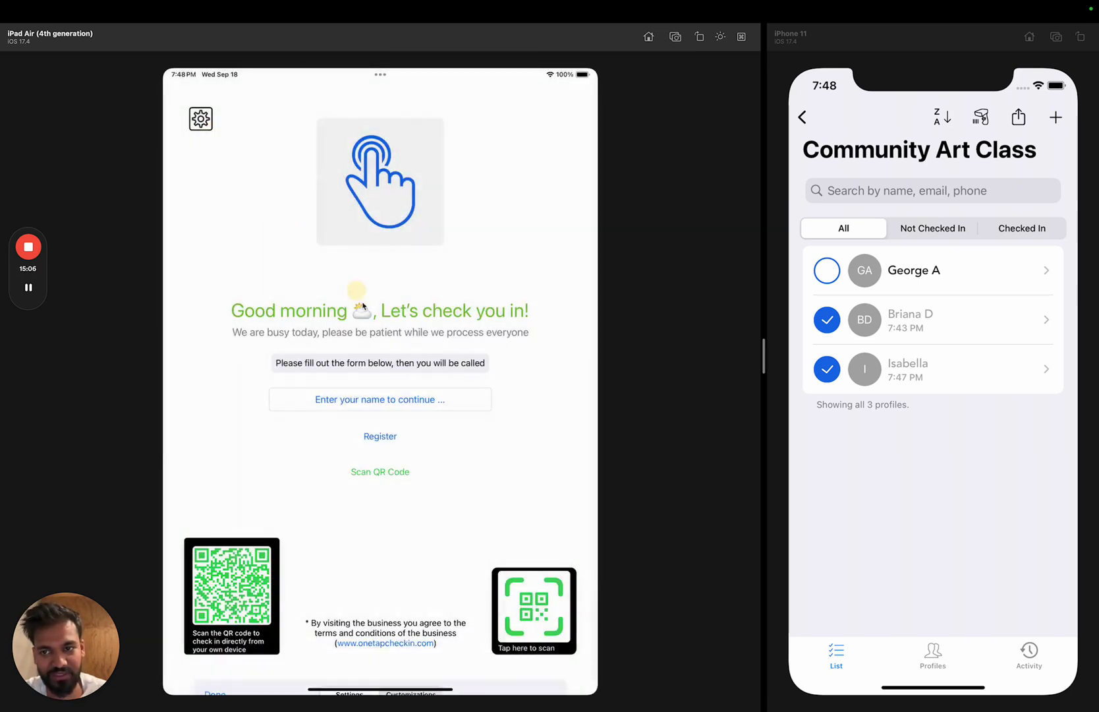
# Select a visitor near the end of the kiosk's profile list and register them for Community Art Class
pyautogui.click(370, 398)
pyautogui.moveTo(368, 398); pyautogui.dragTo(454, 123)
pyautogui.moveTo(443, 173); pyautogui.dragTo(394, 322)
pyautogui.moveTo(393, 275); pyautogui.dragTo(386, 444)
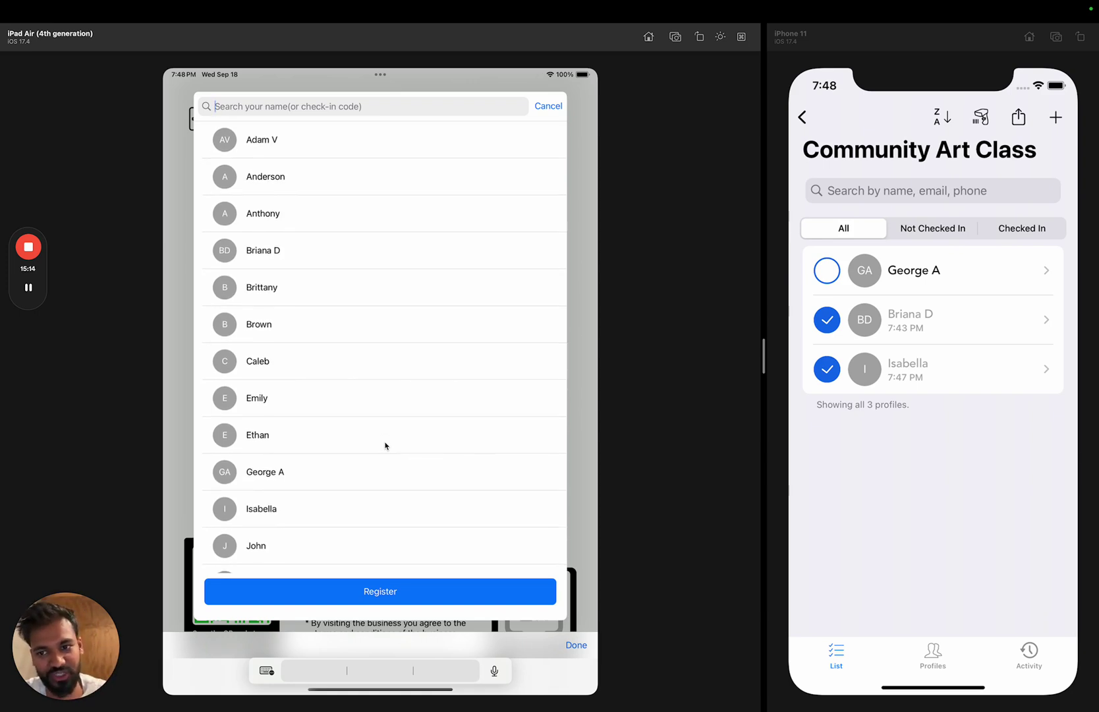
pyautogui.moveTo(388, 364); pyautogui.dragTo(466, 231)
pyautogui.moveTo(435, 336); pyautogui.dragTo(380, 586)
pyautogui.moveTo(405, 536); pyautogui.dragTo(469, 343)
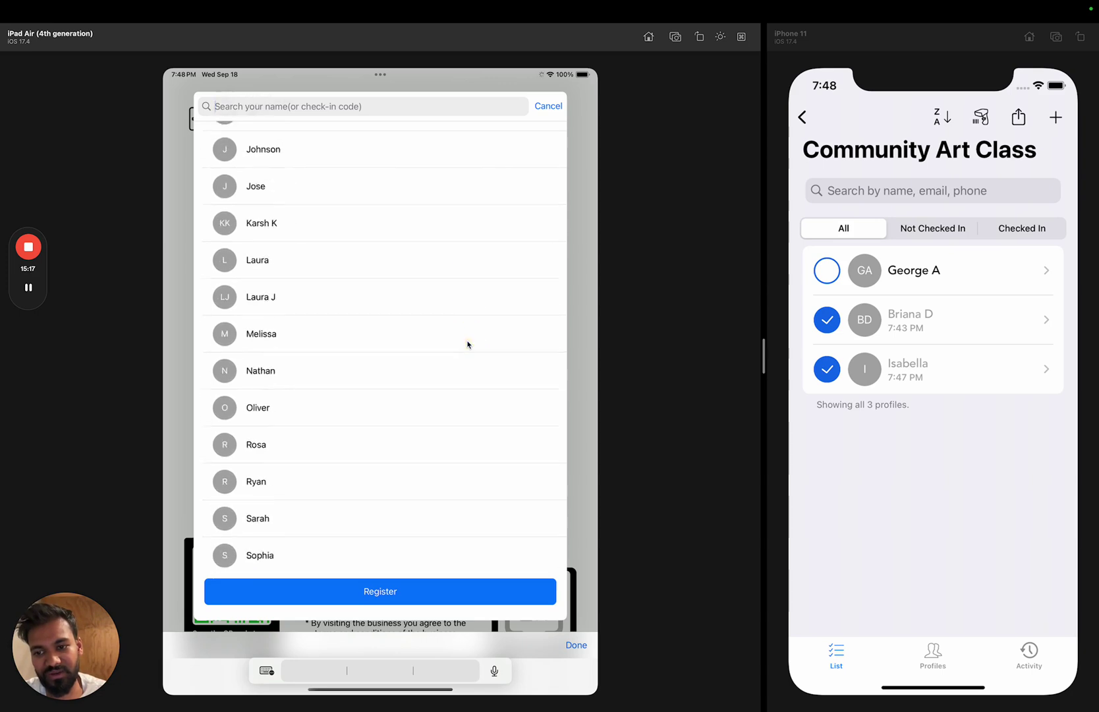
pyautogui.click(376, 448)
pyautogui.click(366, 596)
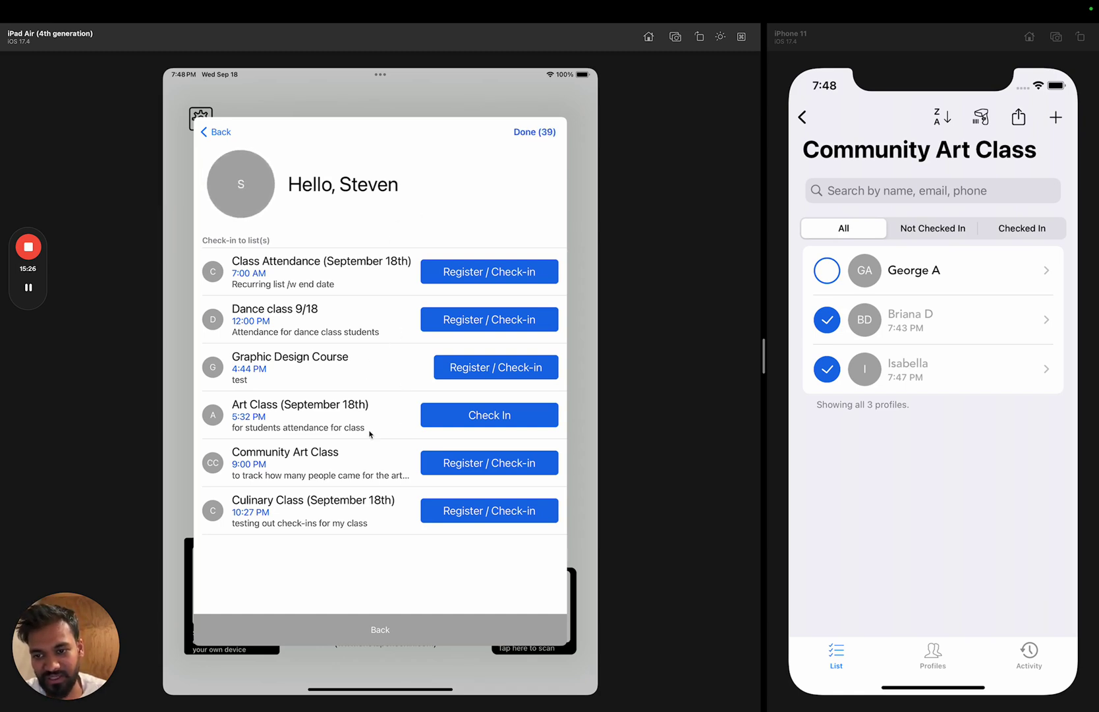
pyautogui.click(423, 468)
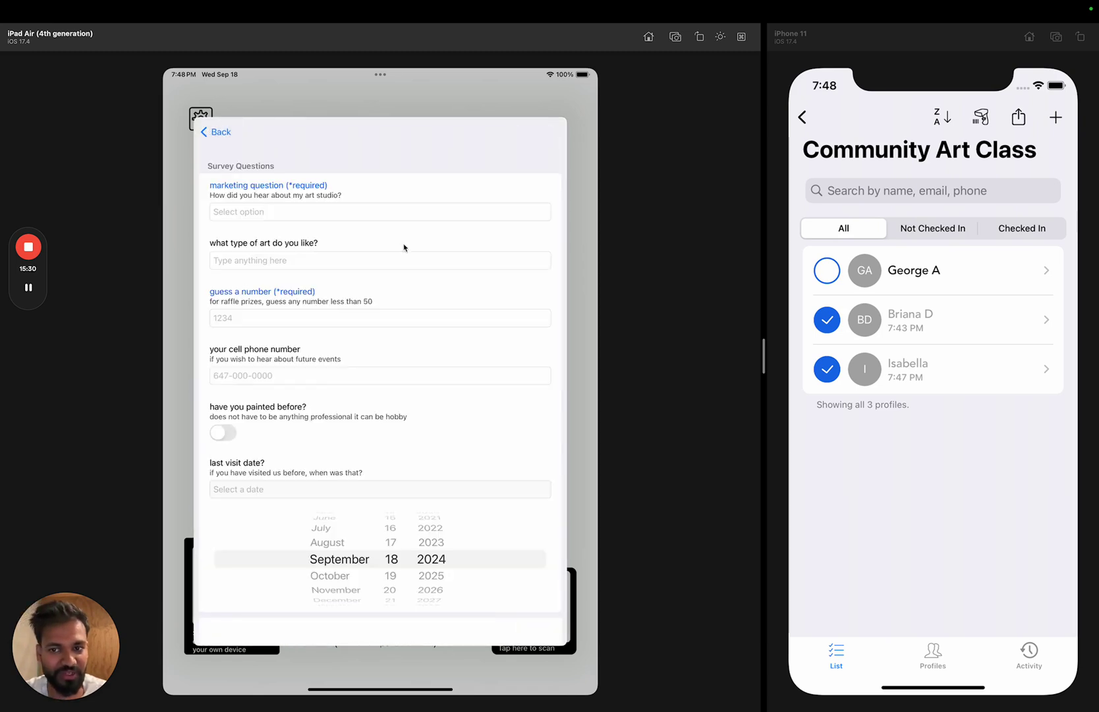
# Answer the survey's marketing question with instagram, the preferred art type with Pencil, and the number guess with 17
pyautogui.click(435, 216)
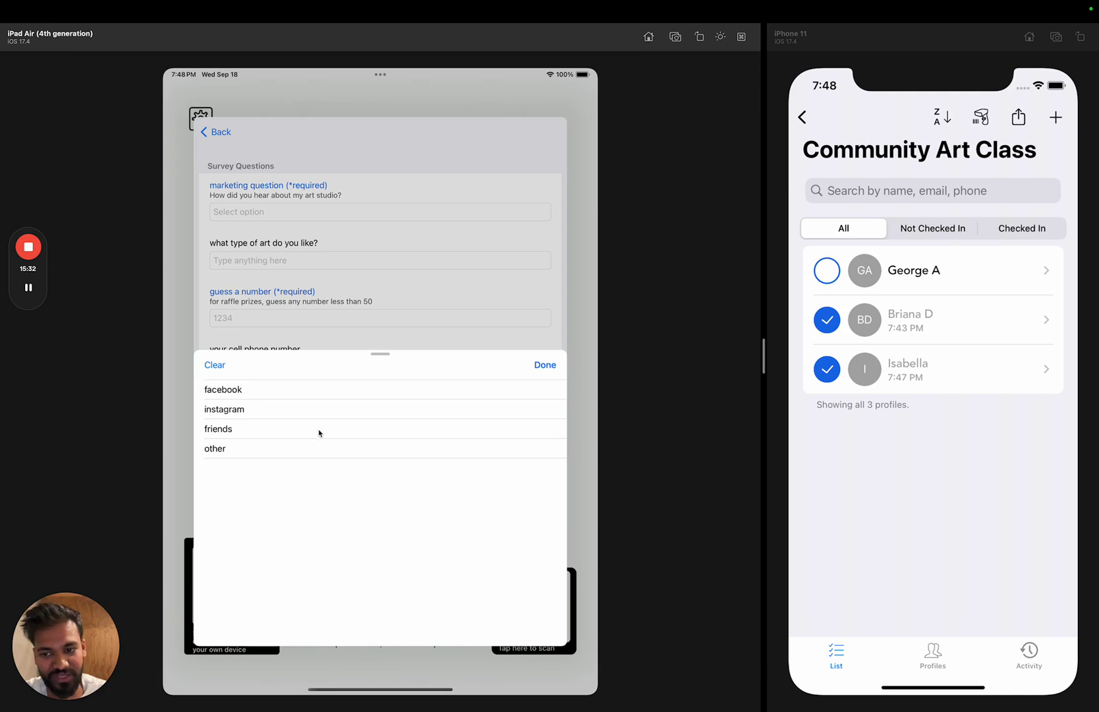
pyautogui.click(323, 409)
pyautogui.click(546, 365)
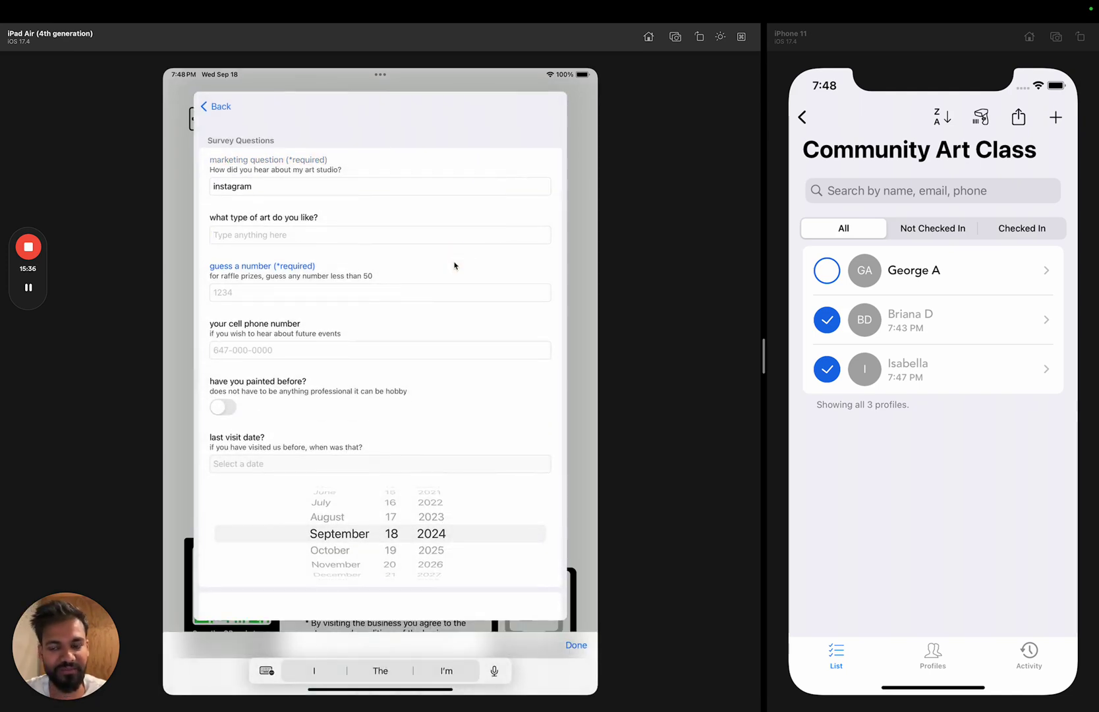
pyautogui.write('Pencil')
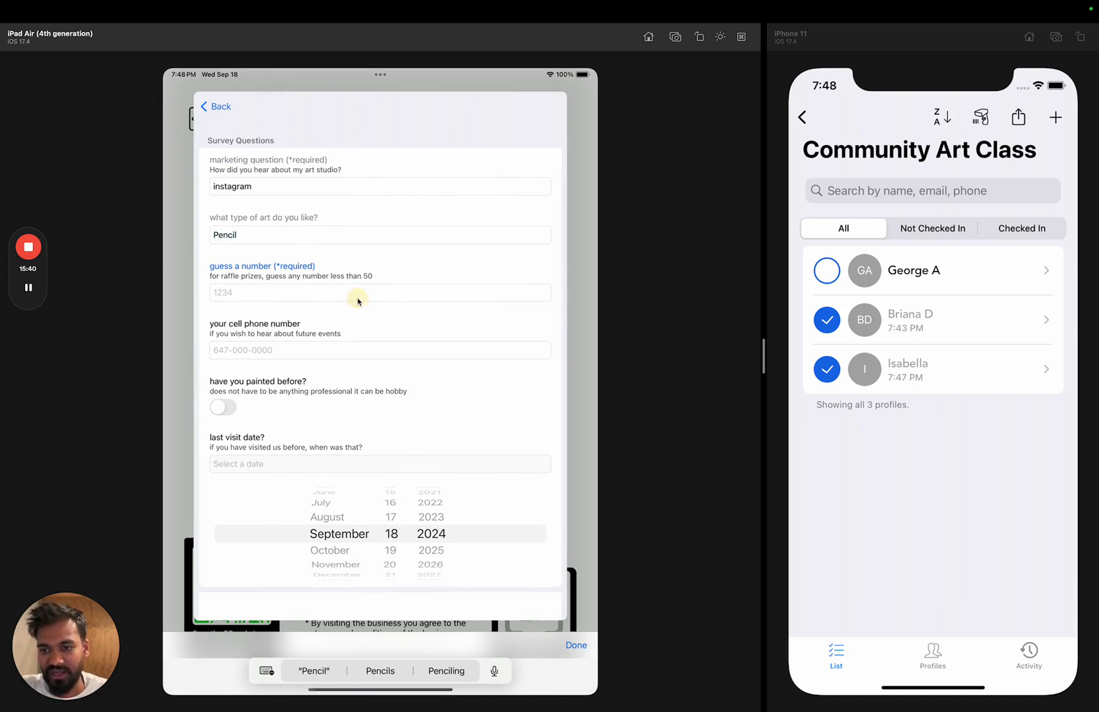
pyautogui.click(357, 298)
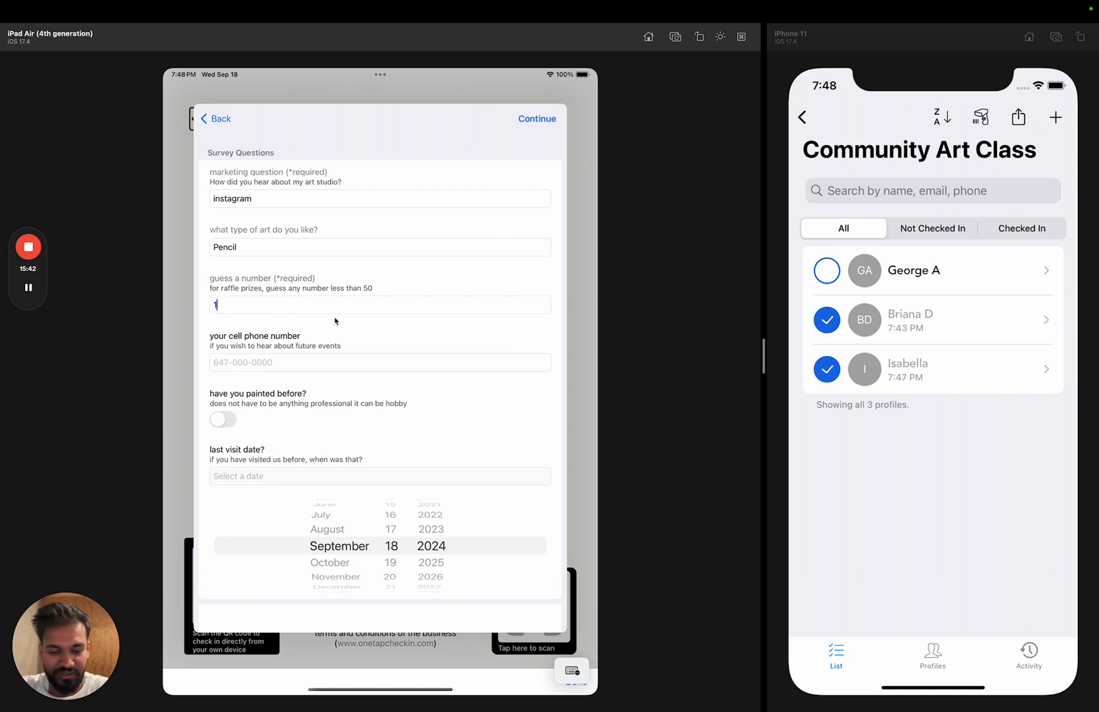
# Answer yes to having painted before and set the last visit date to Aug 18, 2024
pyautogui.scroll(-3, 356, 382)
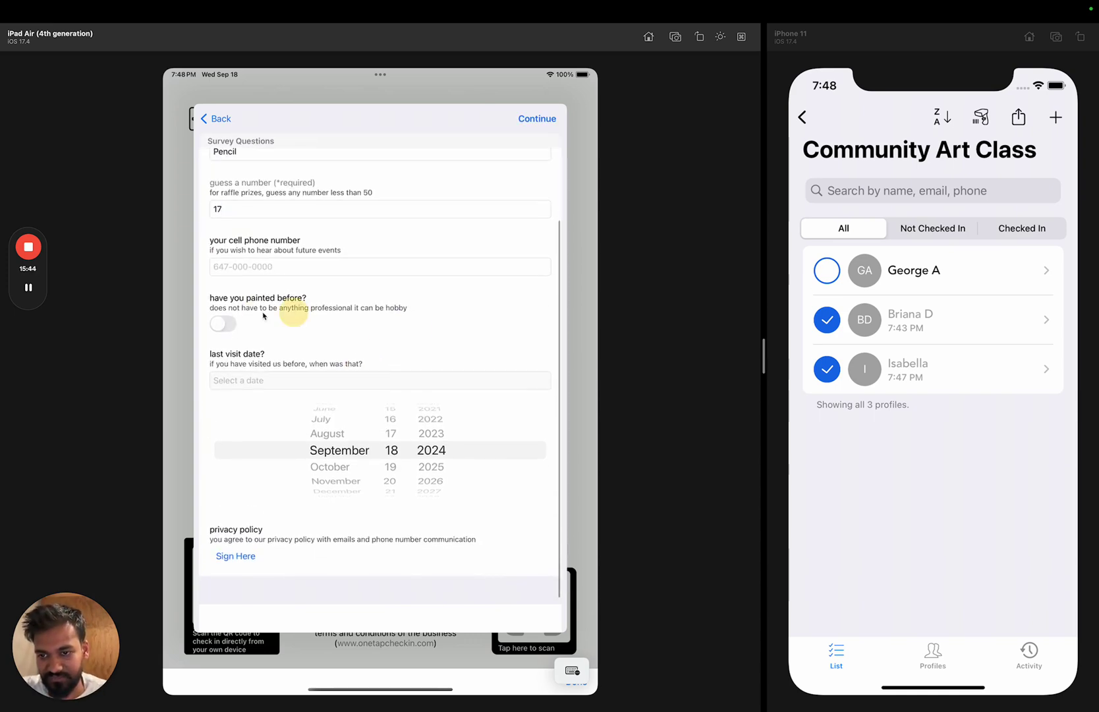
pyautogui.click(227, 346)
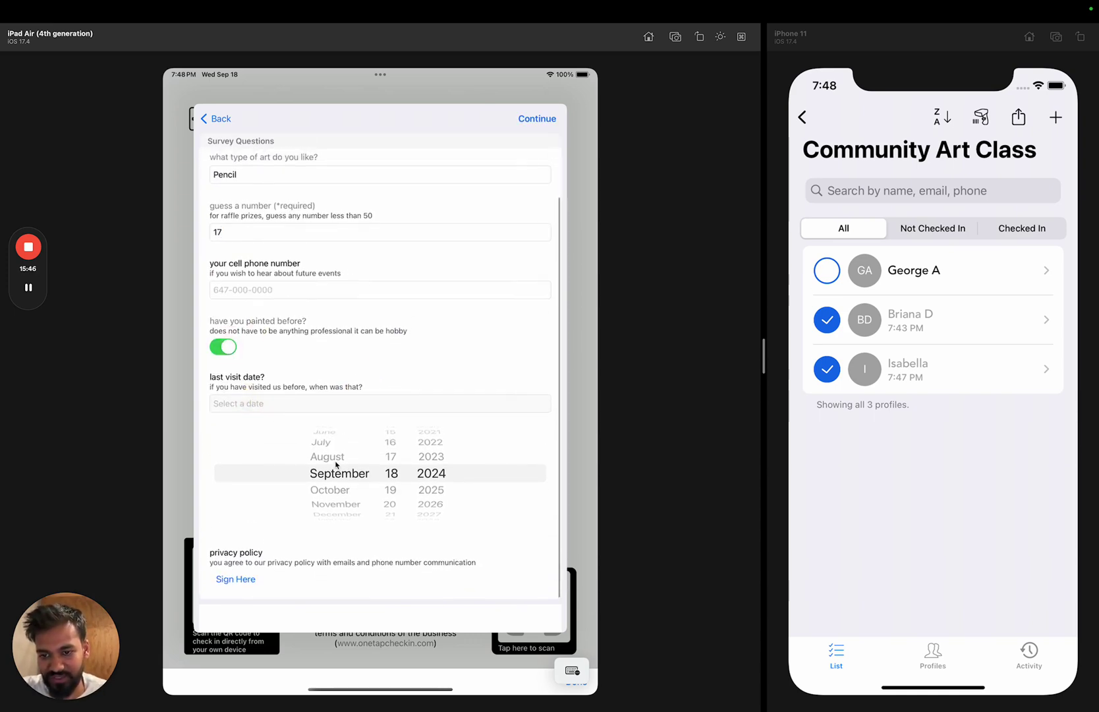
pyautogui.moveTo(359, 473); pyautogui.dragTo(351, 490)
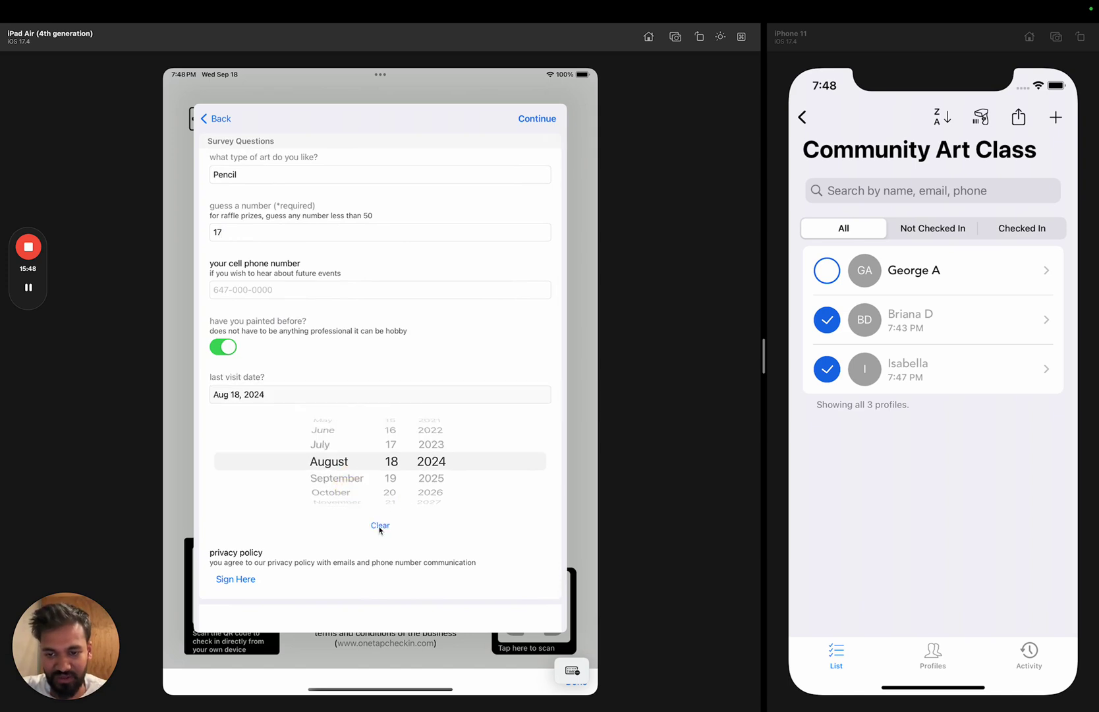
# Sign the privacy policy with a freehand signature, starting over after each trial, and submit the survey
pyautogui.click(250, 583)
pyautogui.moveTo(299, 444); pyautogui.dragTo(306, 523)
pyautogui.moveTo(307, 471)
pyautogui.mouseDown()
pyautogui.moveTo(339, 513)
pyautogui.moveTo(217, 553)
pyautogui.mouseUp()
pyautogui.click(529, 583)
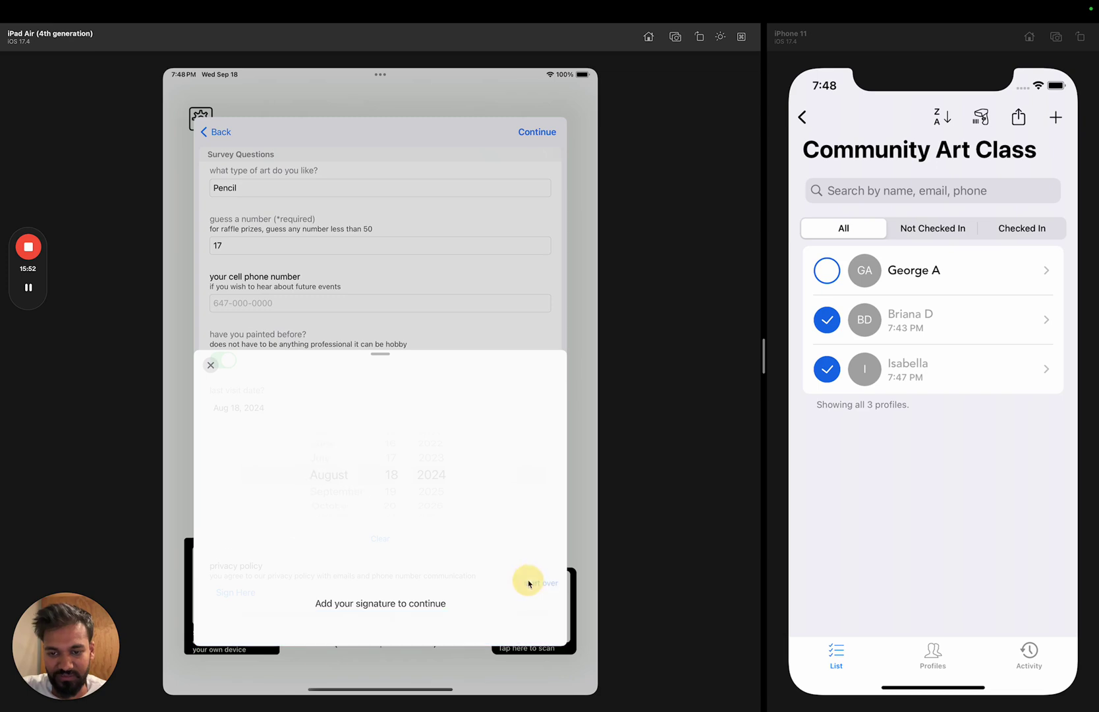
pyautogui.moveTo(354, 441); pyautogui.dragTo(290, 508)
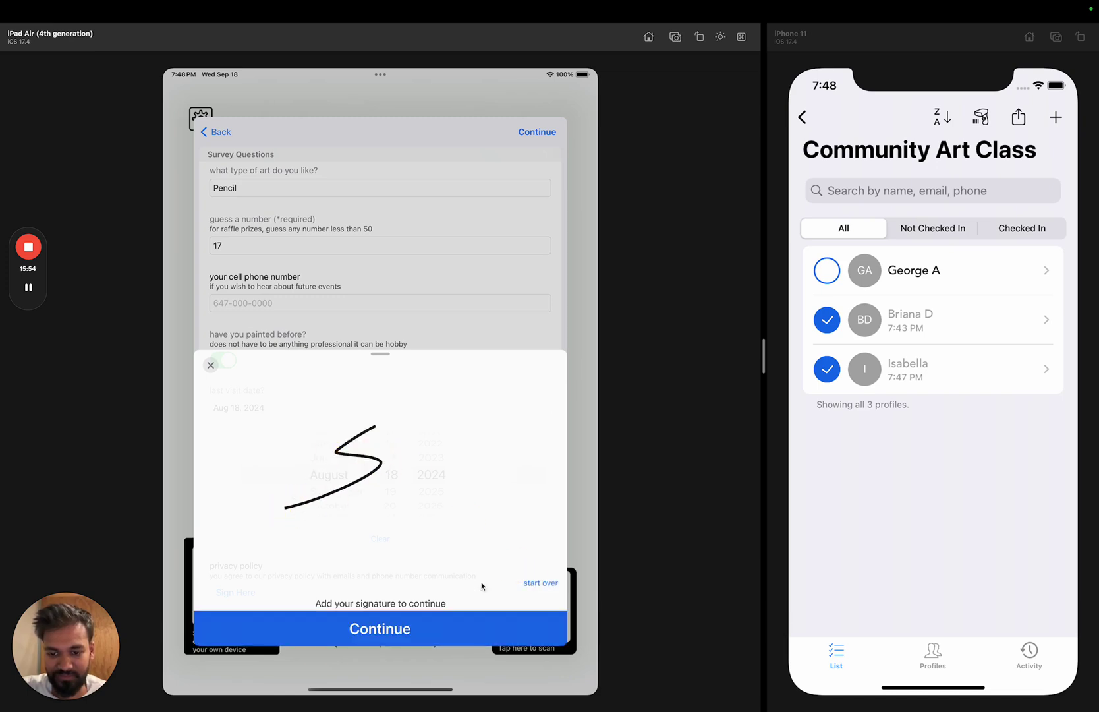
pyautogui.click(536, 583)
pyautogui.moveTo(320, 463); pyautogui.dragTo(495, 412)
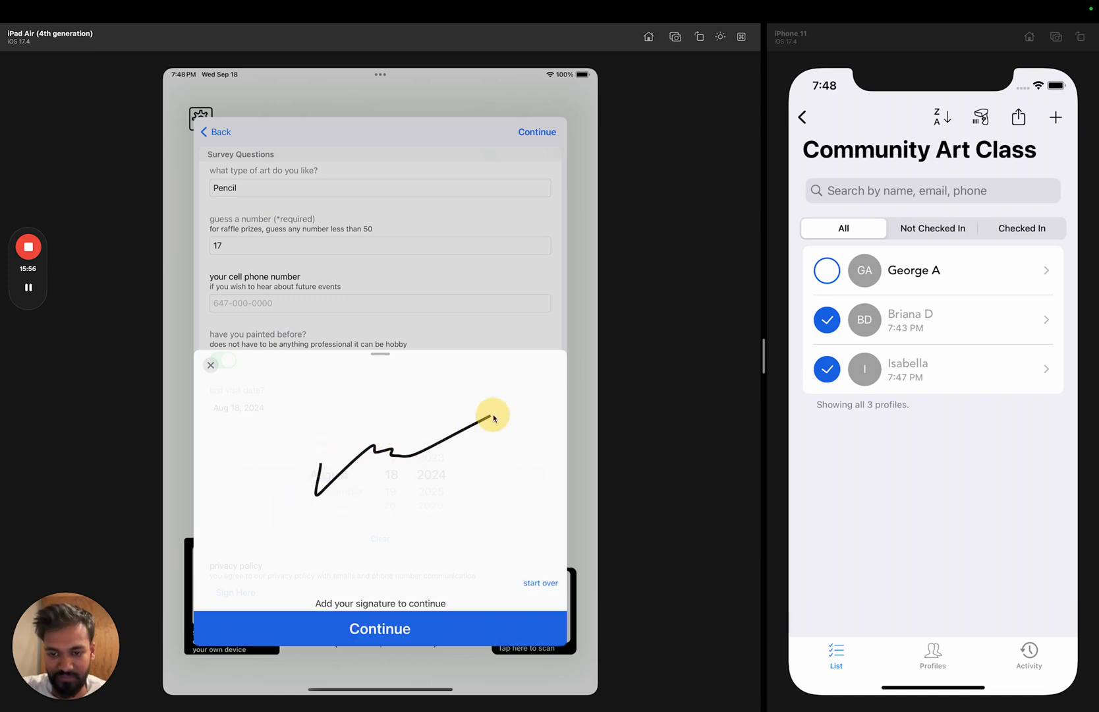
pyautogui.click(419, 617)
pyautogui.click(532, 116)
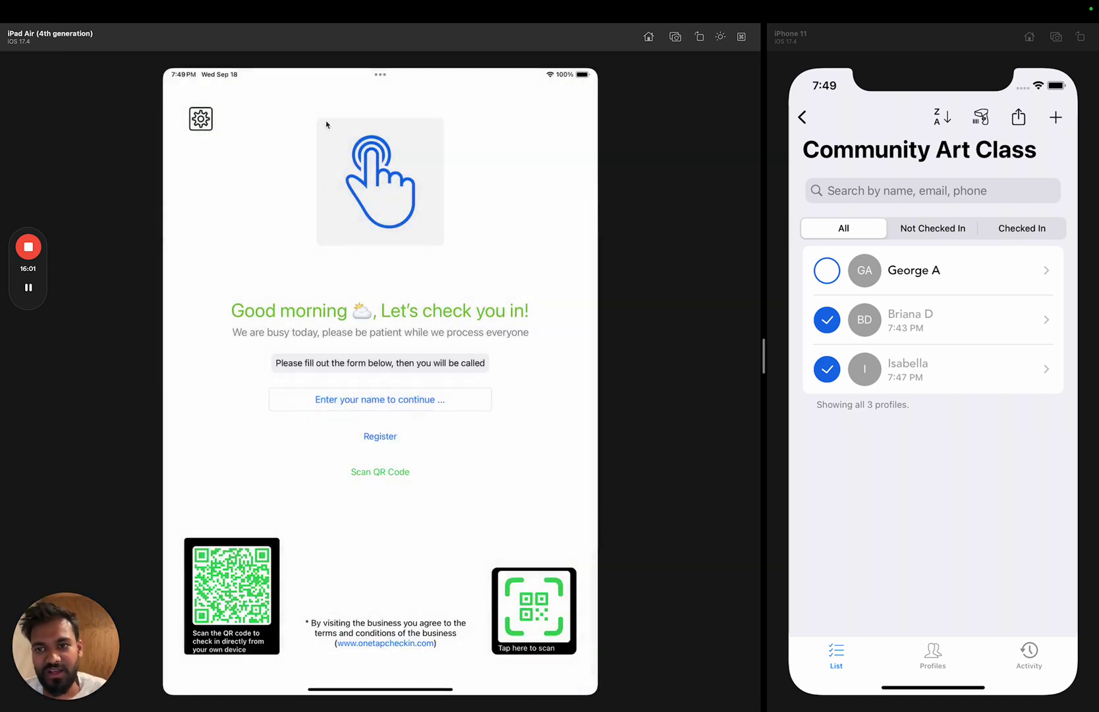
# Limit kiosk check-ins to the Community Art Class list and close the kiosk settings
pyautogui.click(204, 121)
pyautogui.click(252, 162)
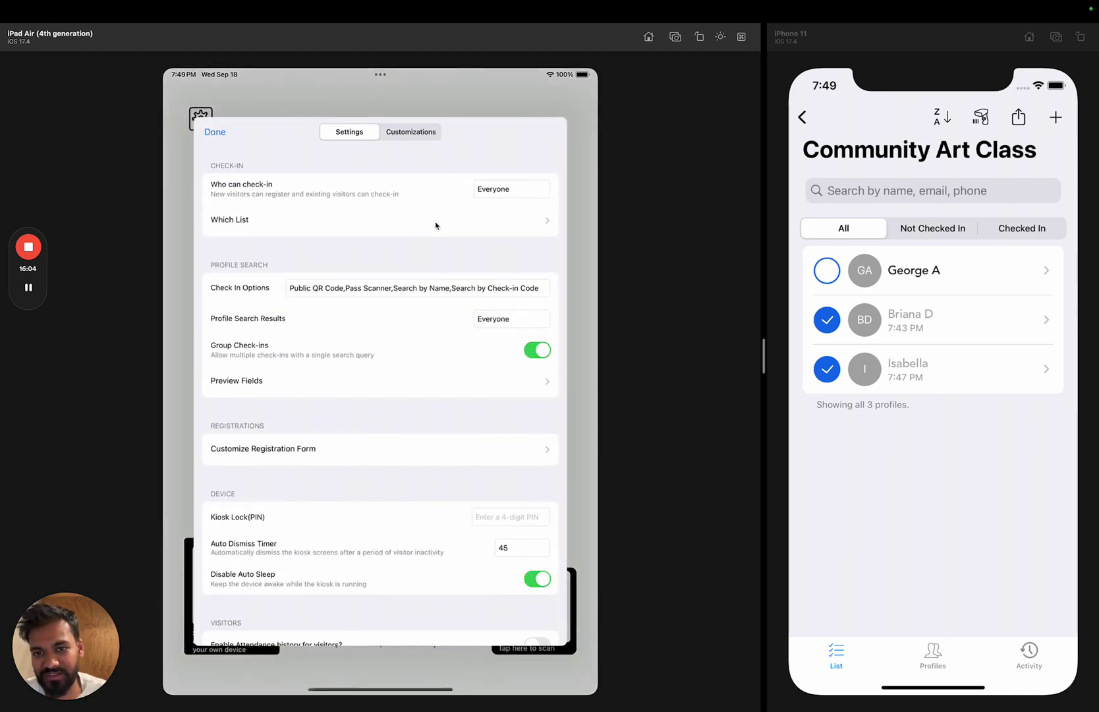
pyautogui.click(427, 229)
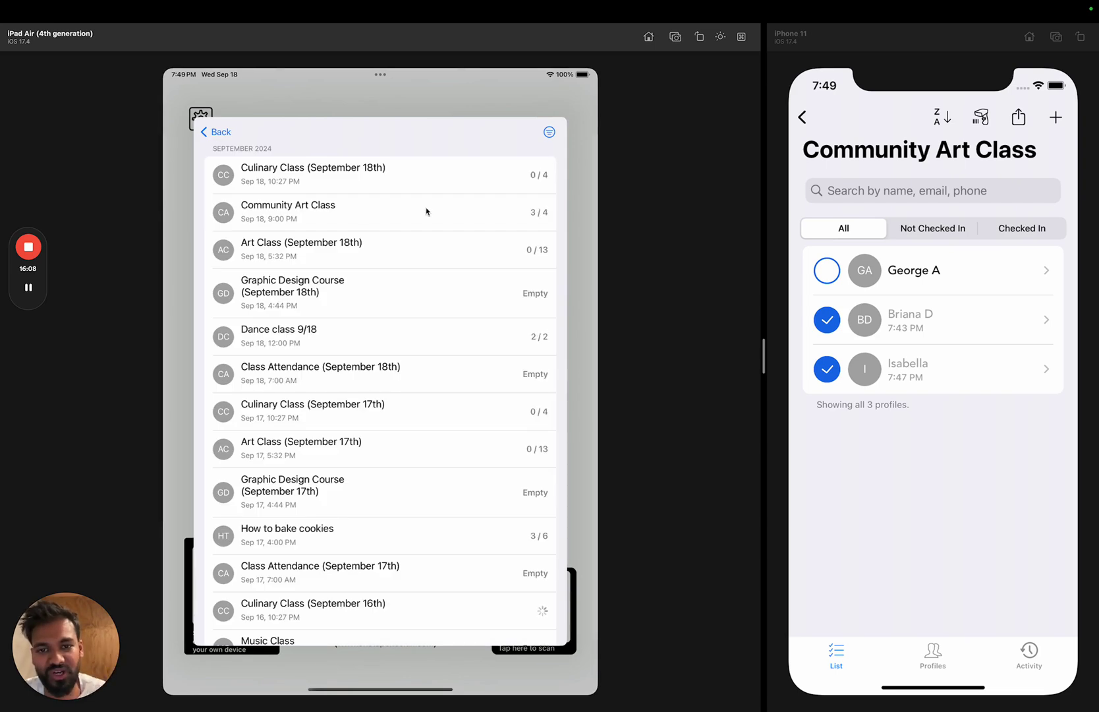
pyautogui.click(426, 210)
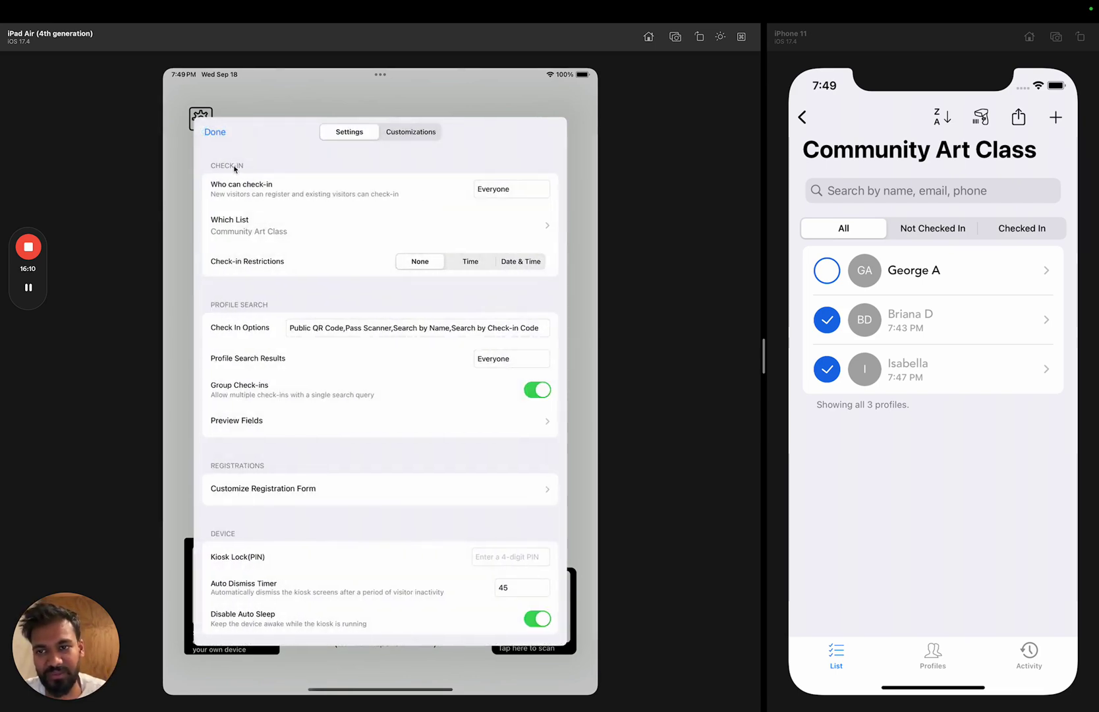
pyautogui.click(216, 132)
pyautogui.click(371, 403)
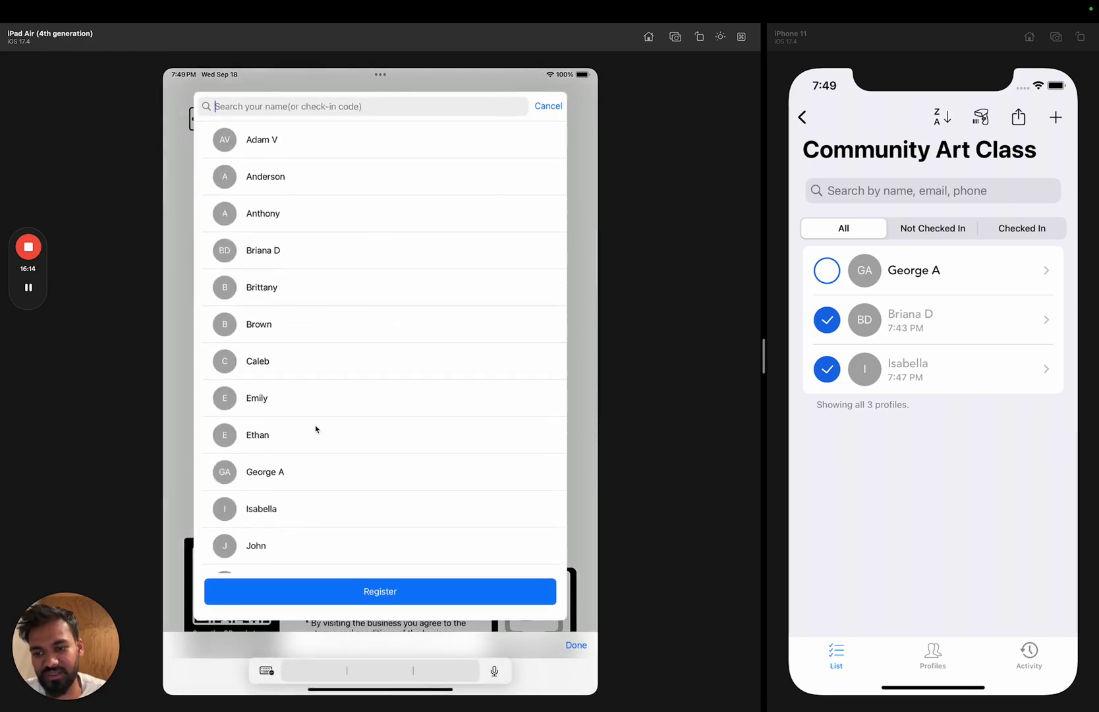
pyautogui.click(316, 437)
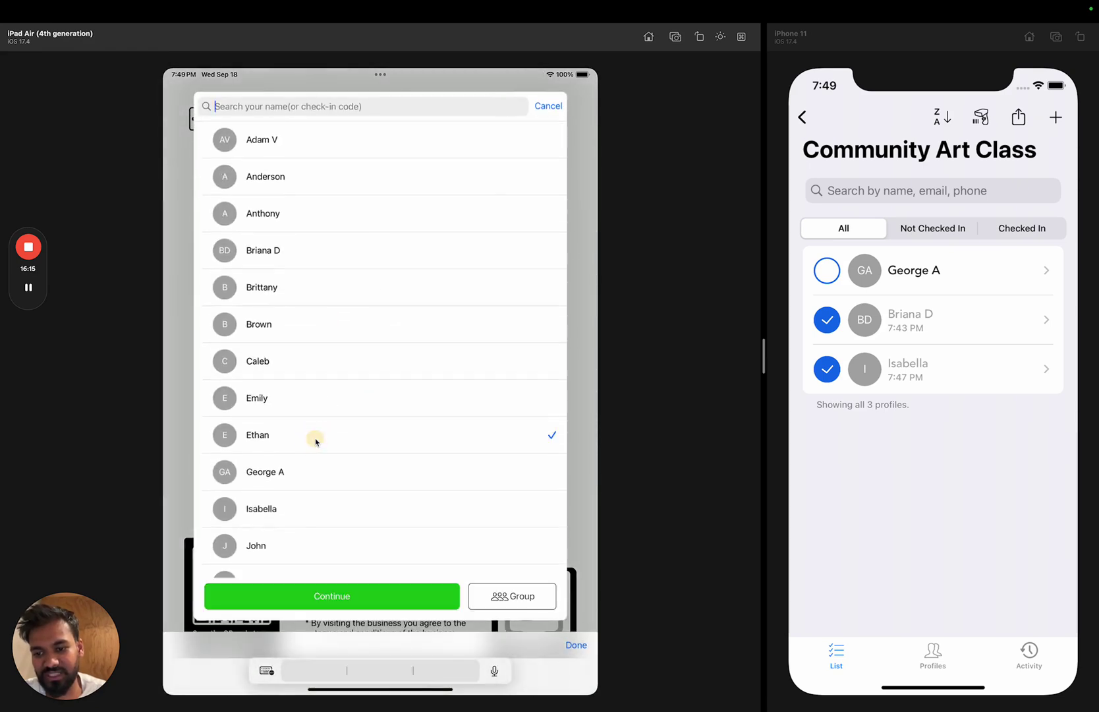
pyautogui.click(544, 106)
pyautogui.click(217, 105)
# Turn off Group Check-ins in the kiosk settings and return to the welcome screen
pyautogui.click(209, 127)
pyautogui.click(276, 162)
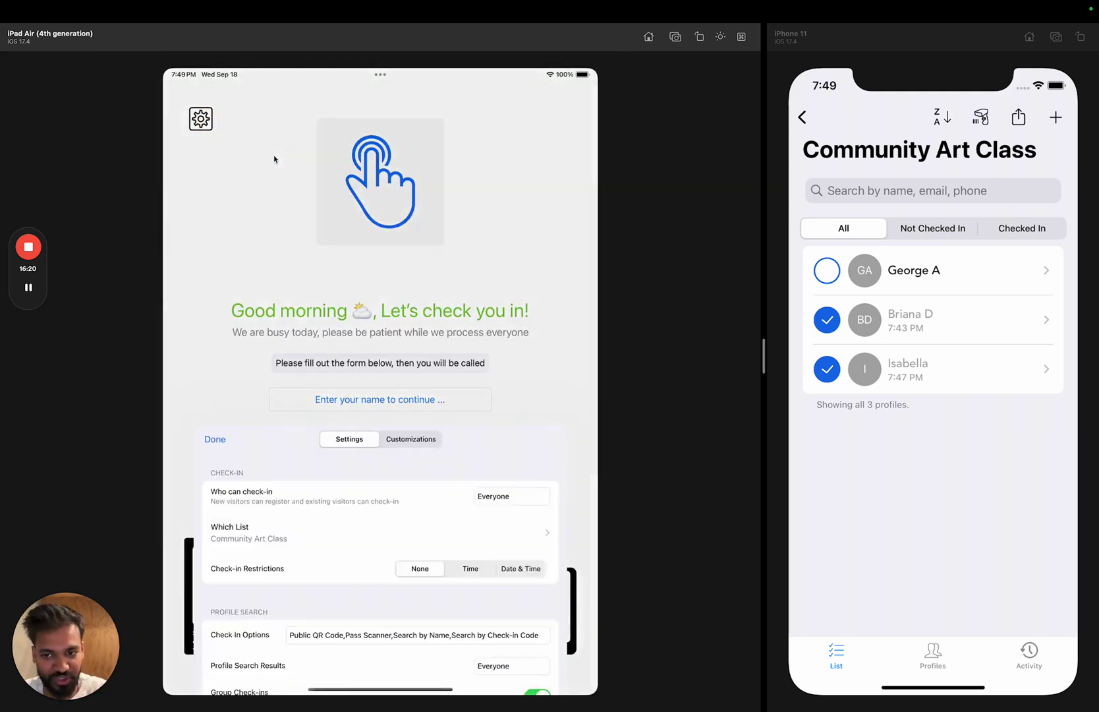
pyautogui.click(535, 389)
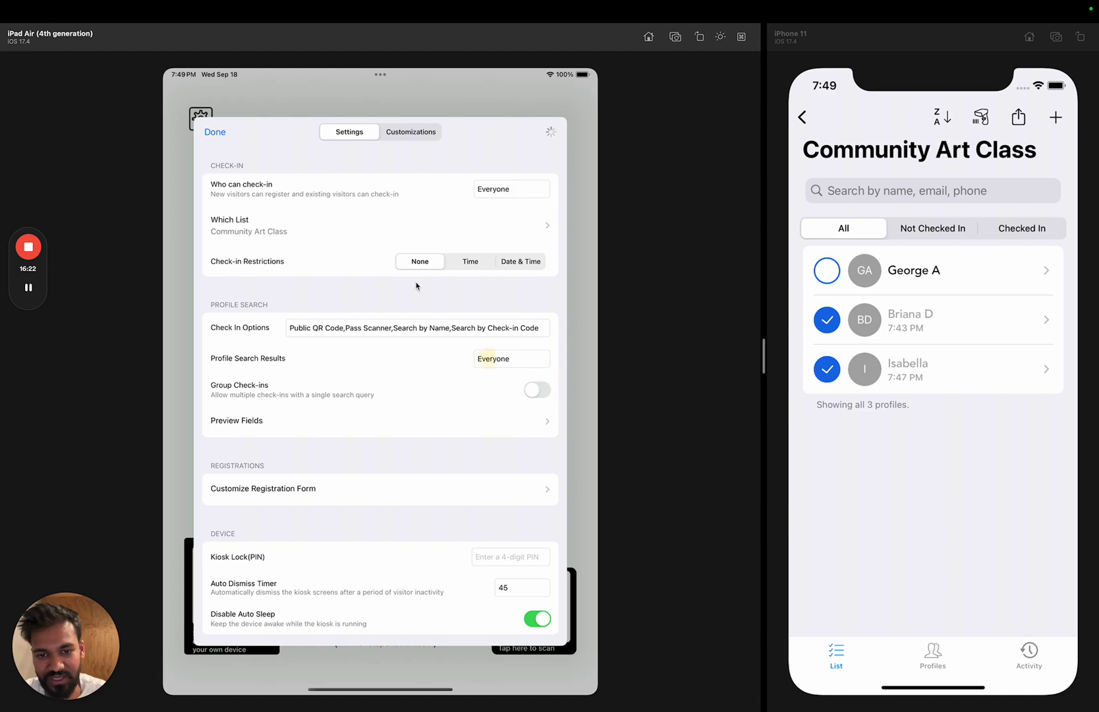
pyautogui.click(225, 127)
# Select the third visitor in the kiosk's profile list and start their check-in
pyautogui.click(346, 400)
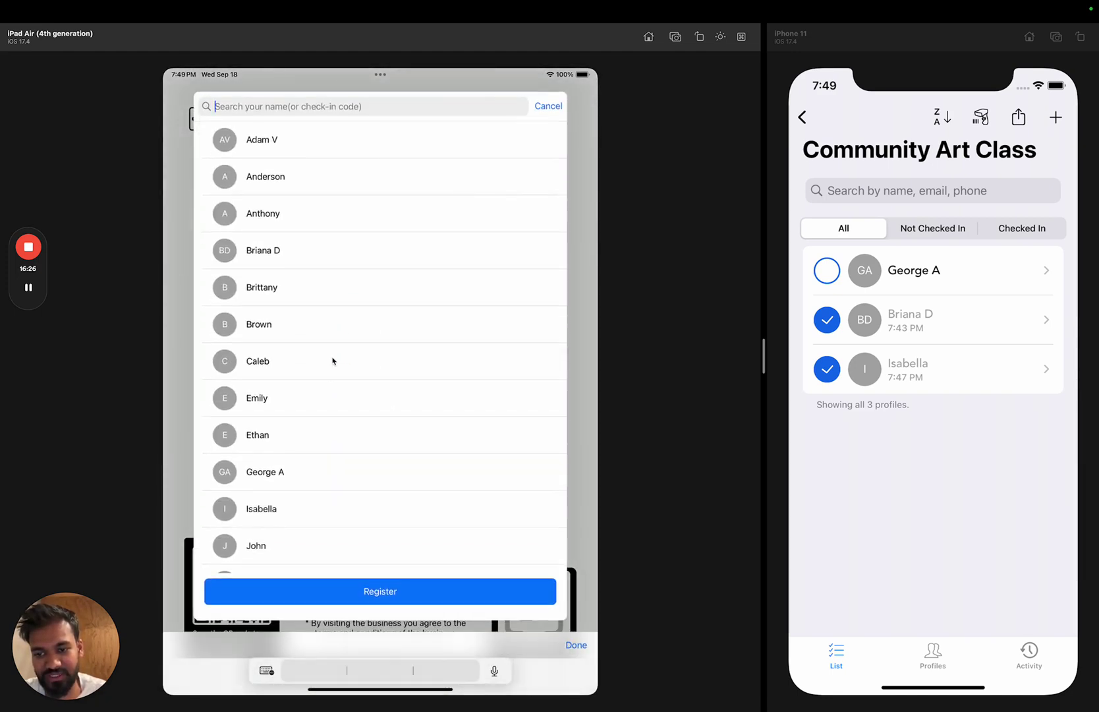
pyautogui.click(363, 224)
pyautogui.click(391, 443)
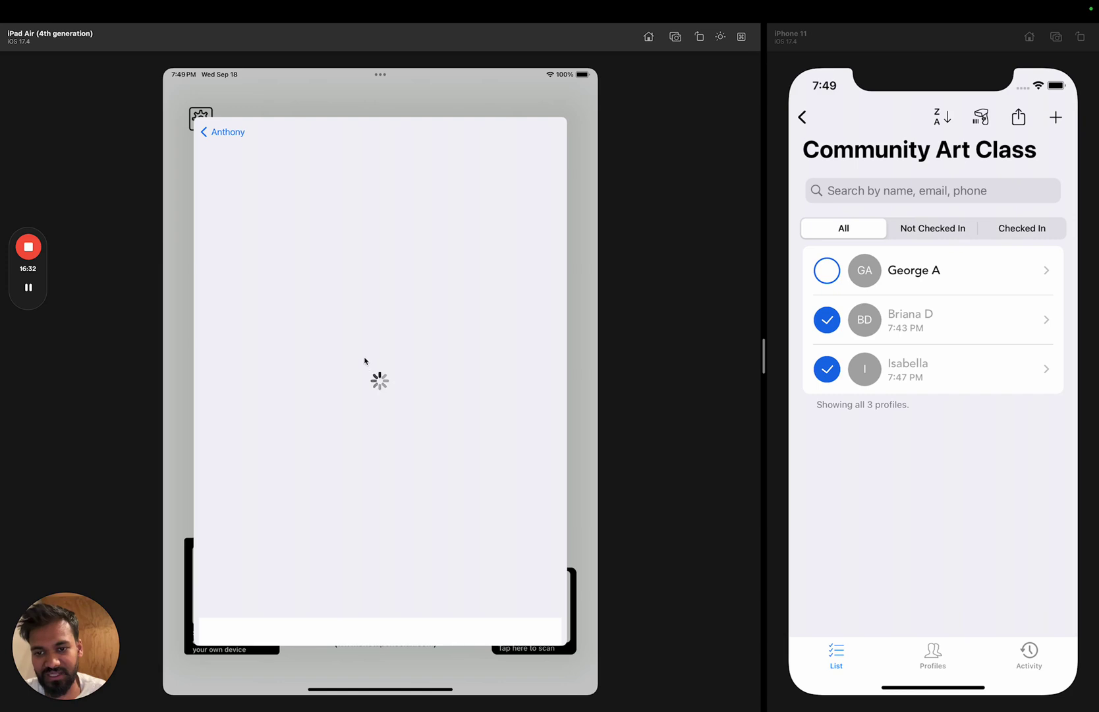
# Answer the survey's marketing question with facebook and the number guess with 13, and submit the check-in
pyautogui.moveTo(353, 486); pyautogui.dragTo(289, 238)
pyautogui.click(314, 212)
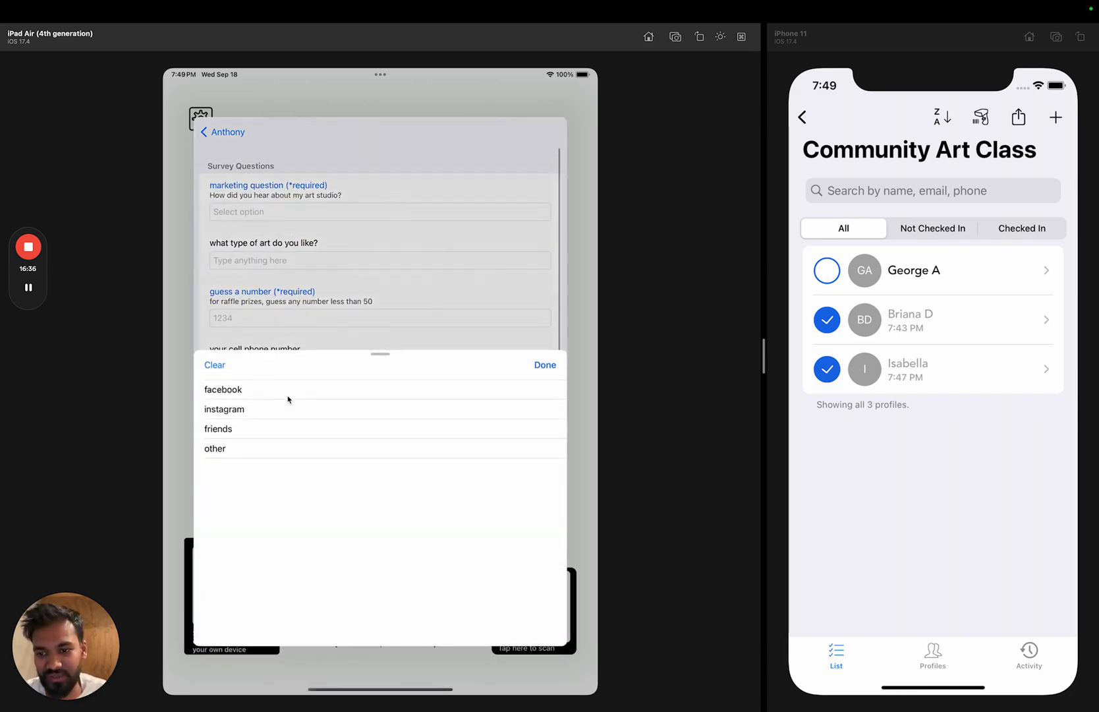
pyautogui.click(322, 389)
pyautogui.click(539, 365)
pyautogui.click(368, 317)
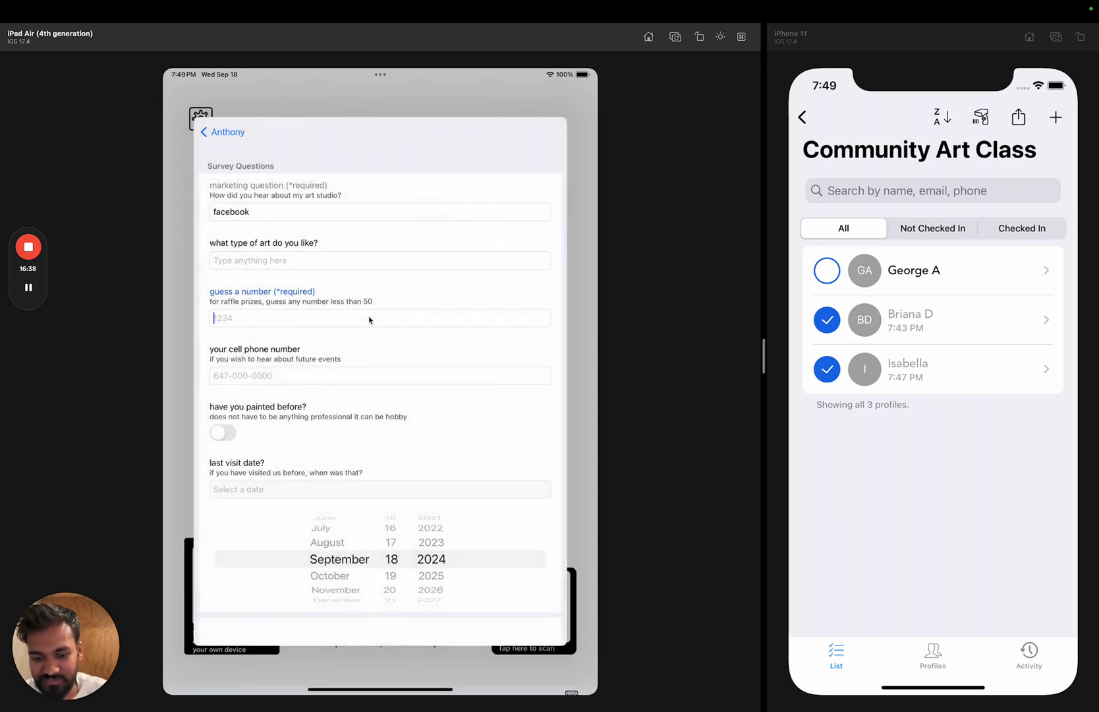
pyautogui.write('13')
pyautogui.moveTo(455, 448); pyautogui.dragTo(545, 152)
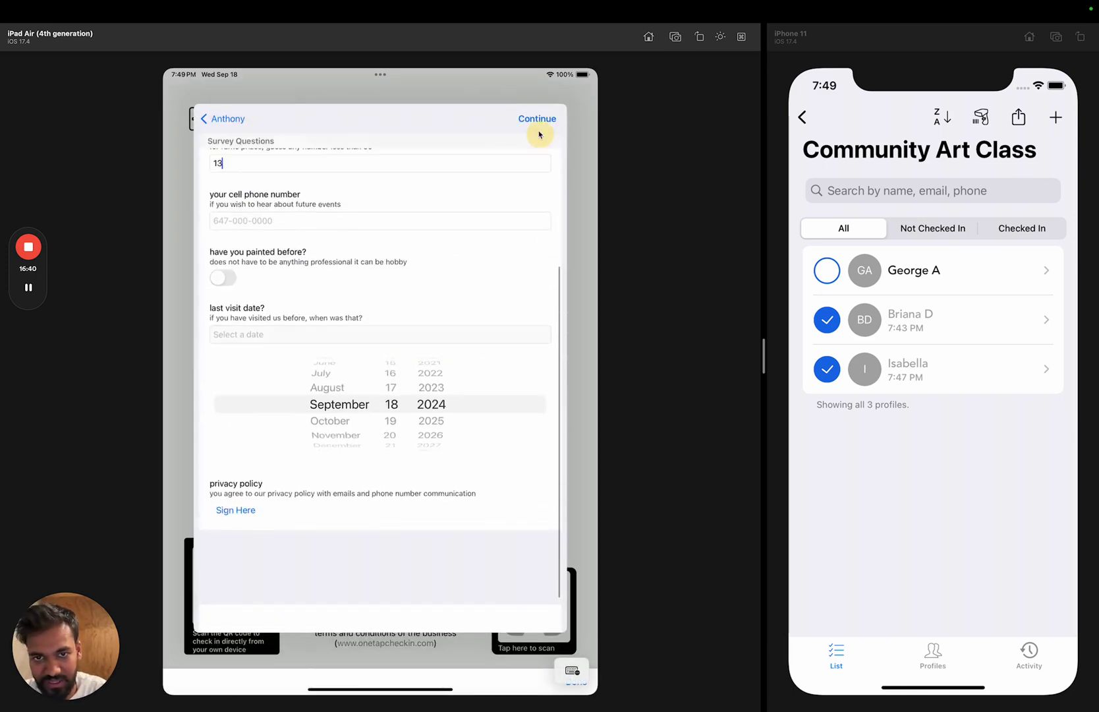
pyautogui.click(536, 120)
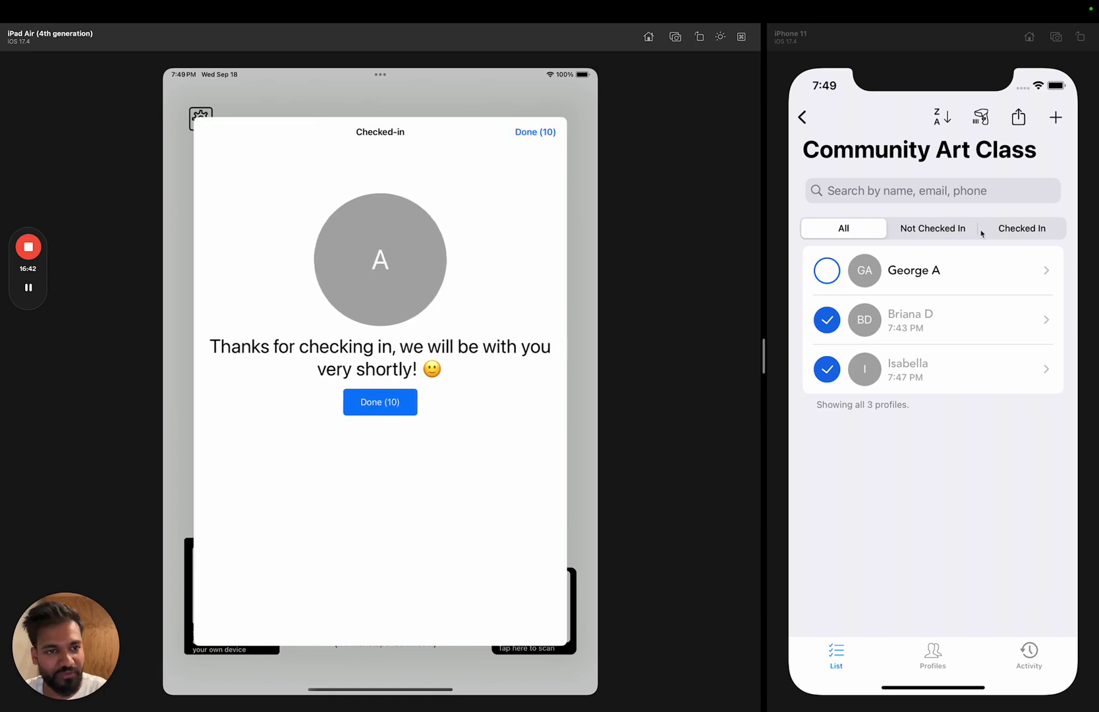
# Switch to the iPhone and refresh the Community Art Class attendance list
pyautogui.moveTo(981, 238); pyautogui.dragTo(940, 619)
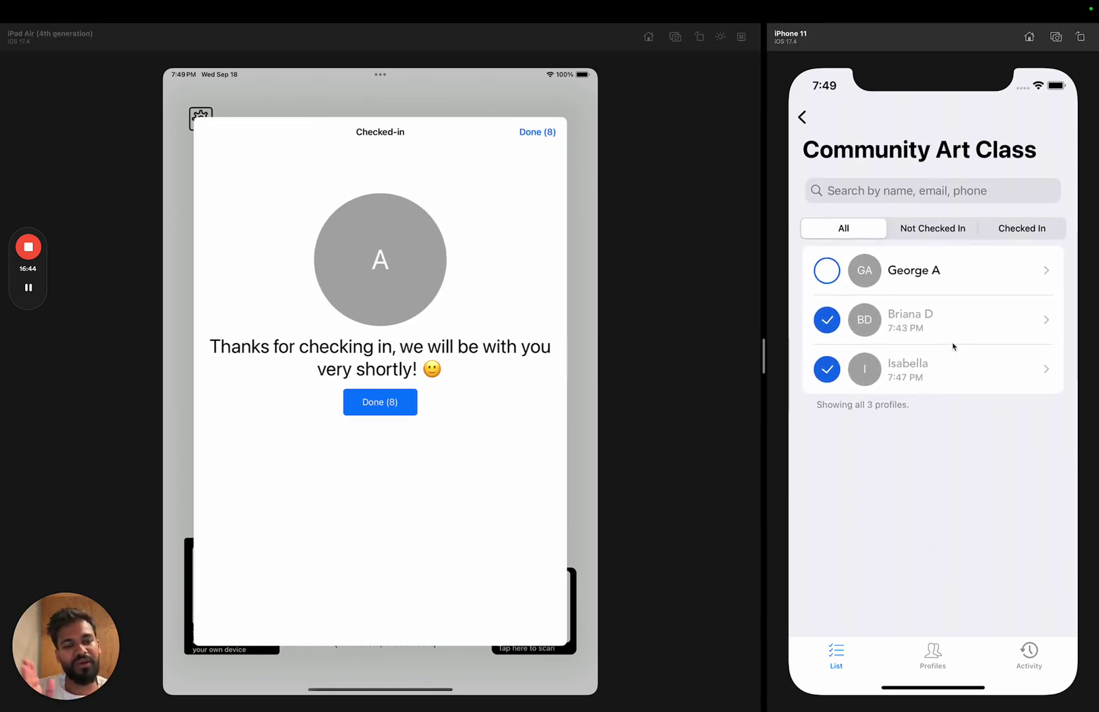
# Refresh the Community Art Class list again and open the iPhone's activity log of all check-ins
pyautogui.moveTo(954, 262); pyautogui.dragTo(944, 537)
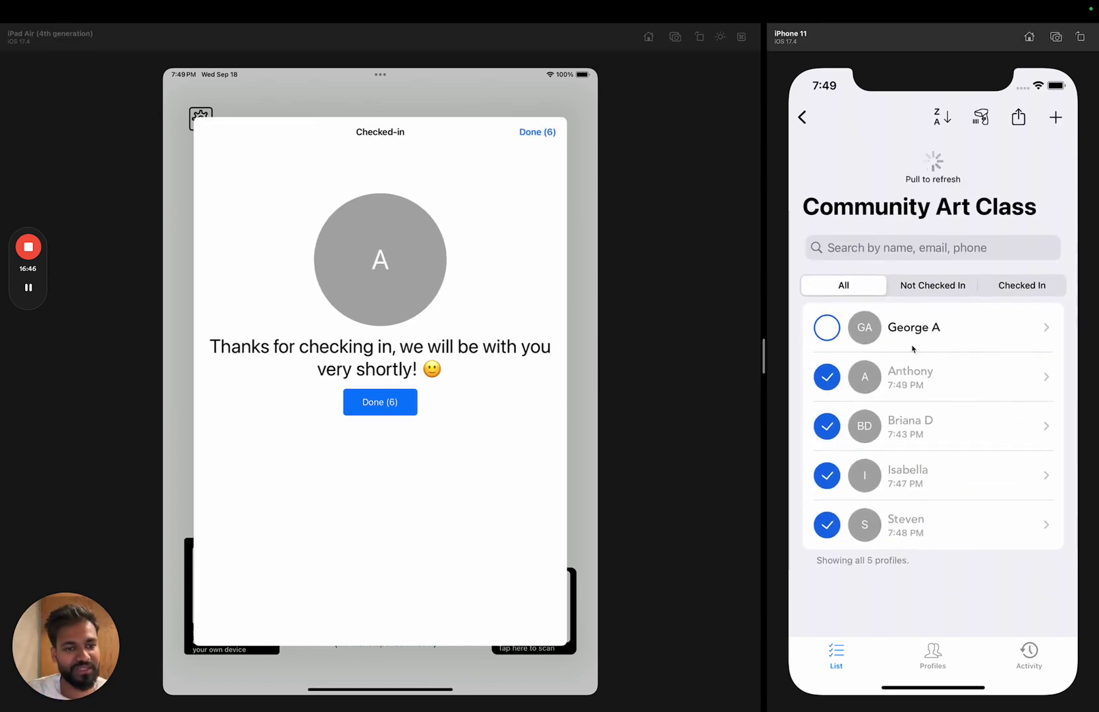
pyautogui.moveTo(947, 312); pyautogui.dragTo(928, 657)
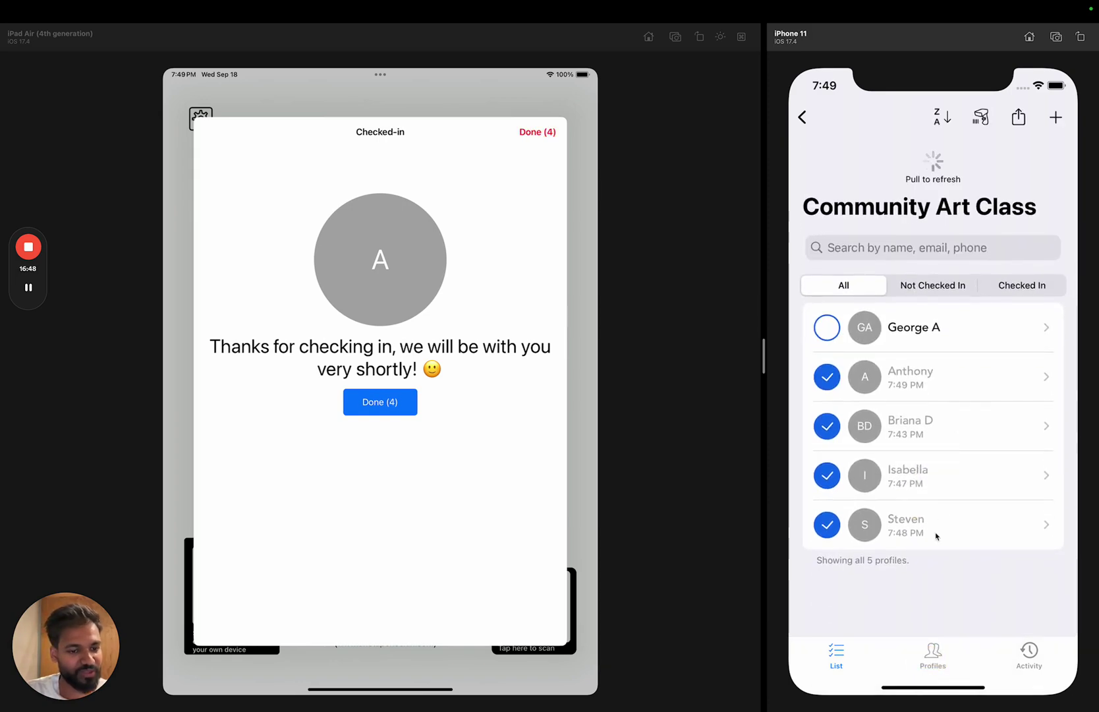
pyautogui.click(1022, 652)
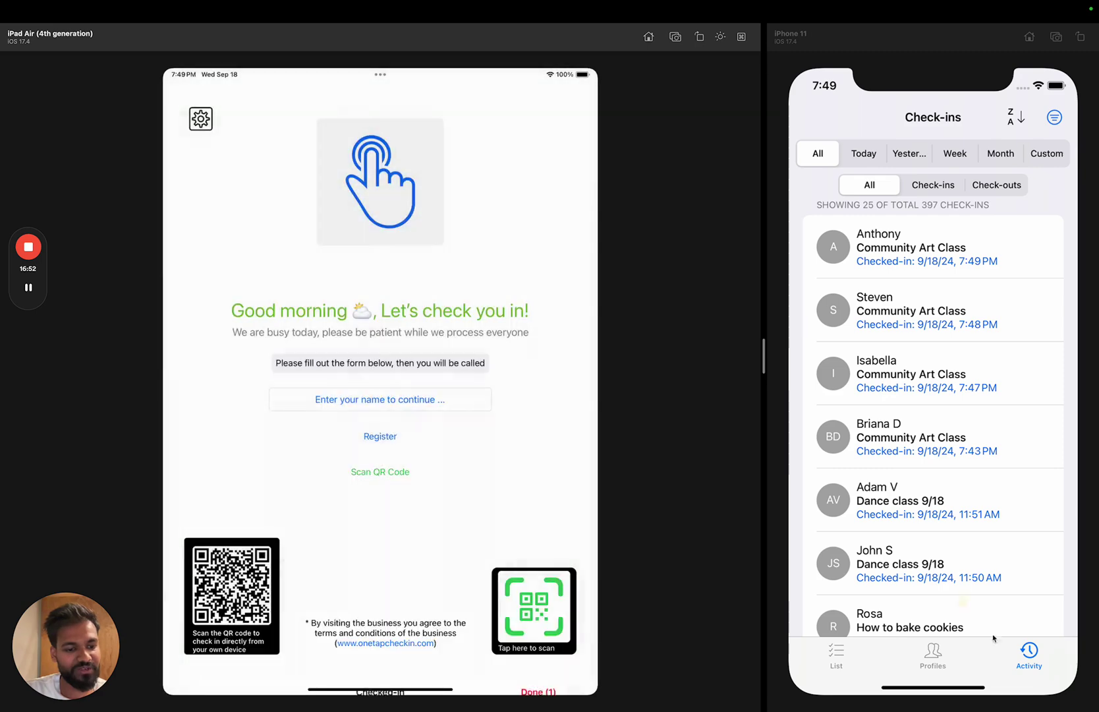
pyautogui.click(996, 649)
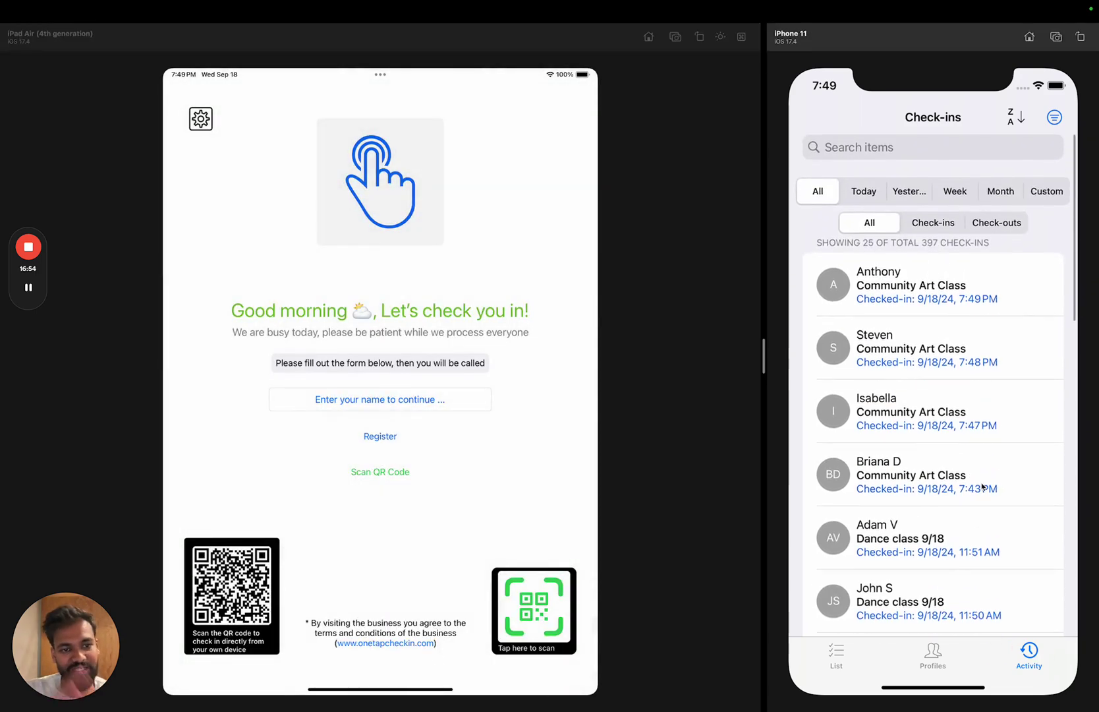
# Open the newest check-in's details, review its survey attachments, and return to the check-ins list
pyautogui.moveTo(940, 402); pyautogui.dragTo(931, 208)
pyautogui.scroll(5, 932, 356)
pyautogui.click(955, 293)
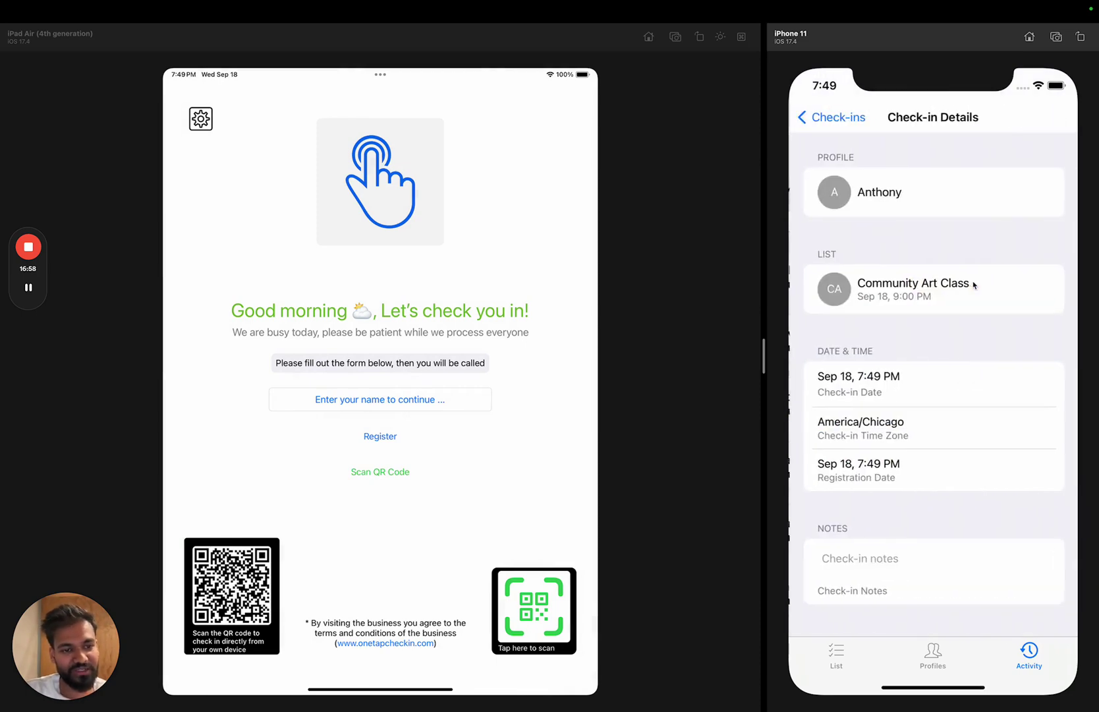
pyautogui.moveTo(920, 417); pyautogui.dragTo(928, 317)
pyautogui.scroll(3, 903, 387)
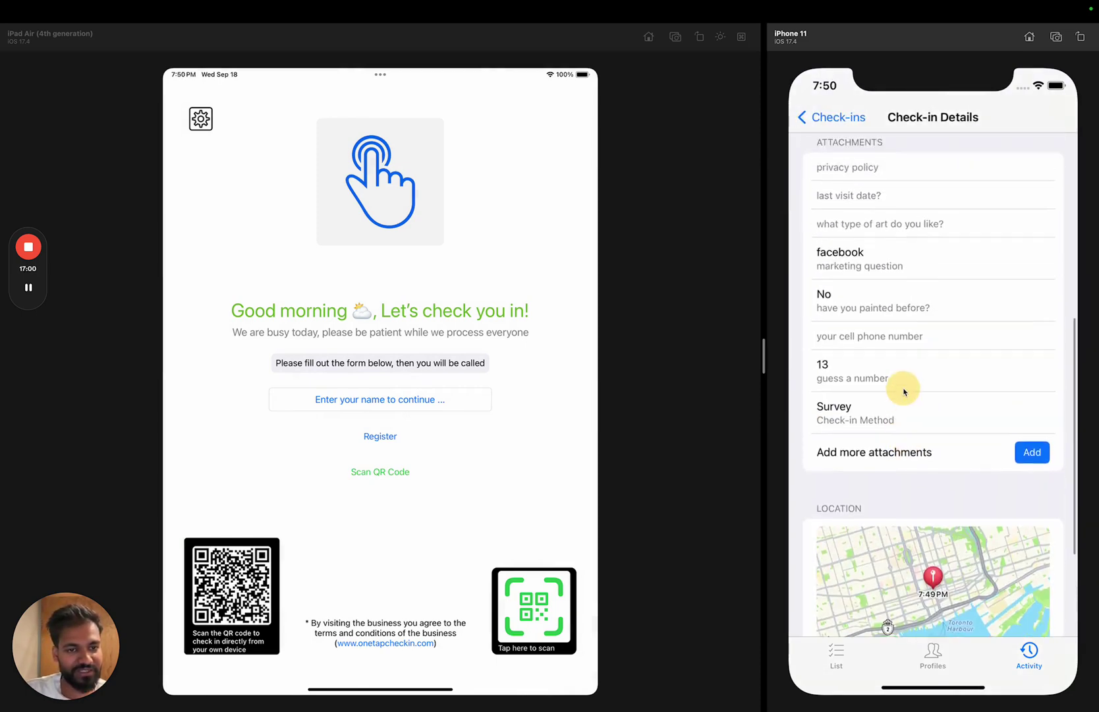
pyautogui.click(826, 122)
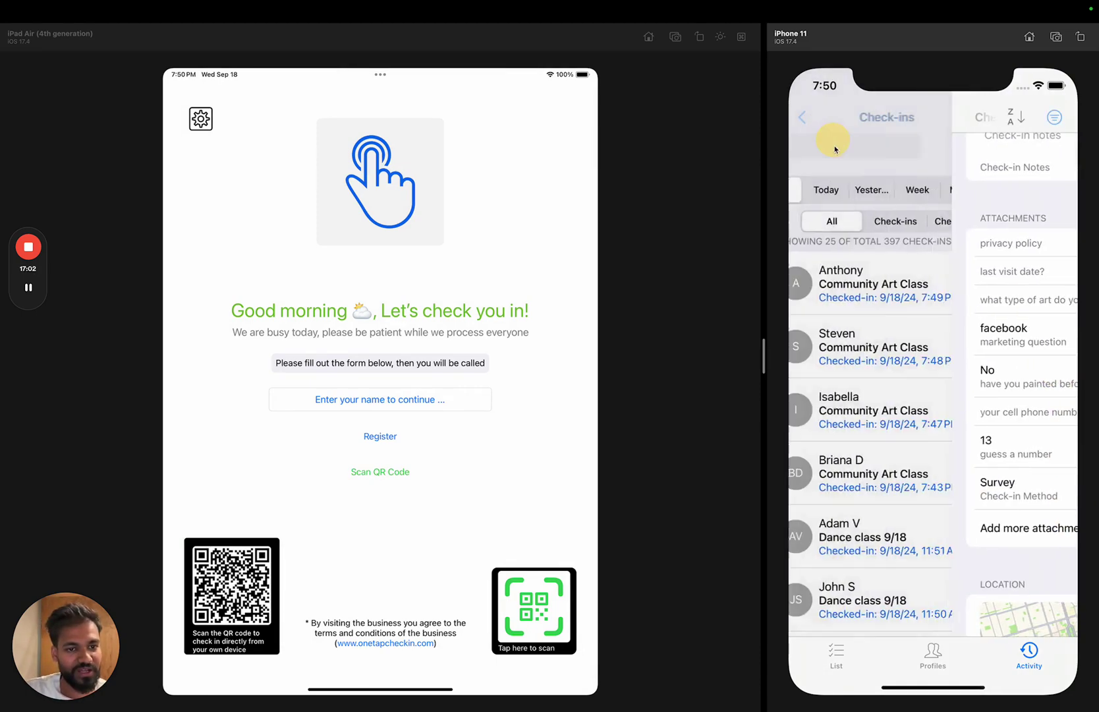
# Switch to the Chrome dashboard, refresh the Community Art Class list, and download its Single List Report of attendance
pyautogui.hotkey('ctrl', 'Left')
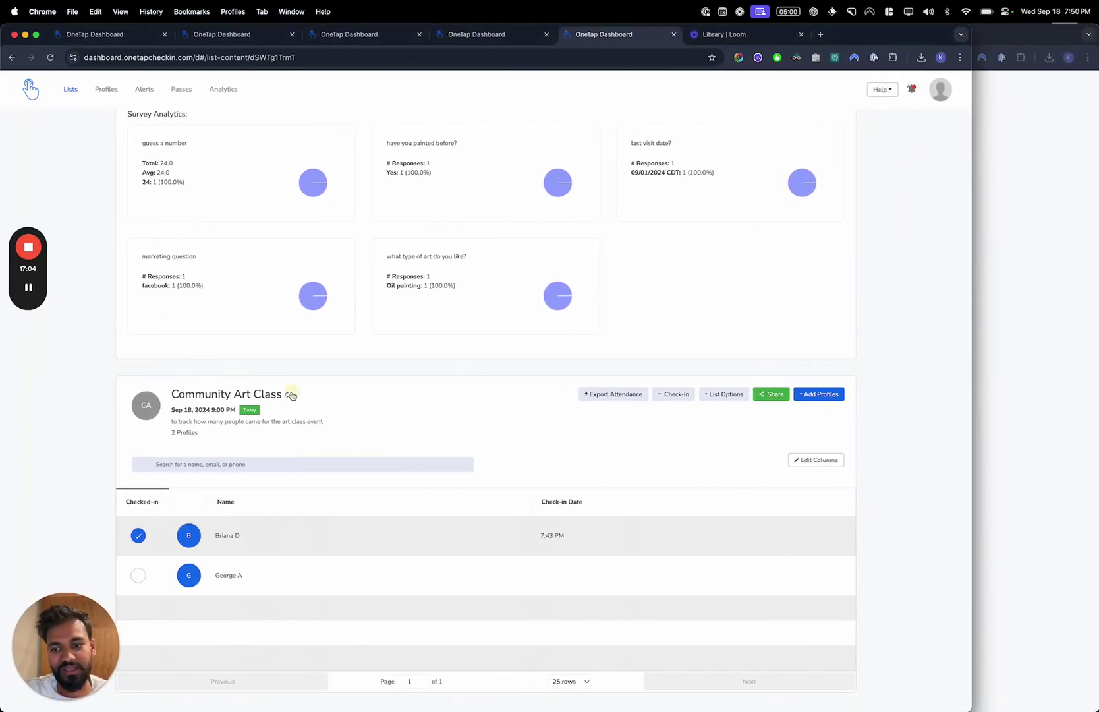
pyautogui.click(261, 394)
pyautogui.click(634, 402)
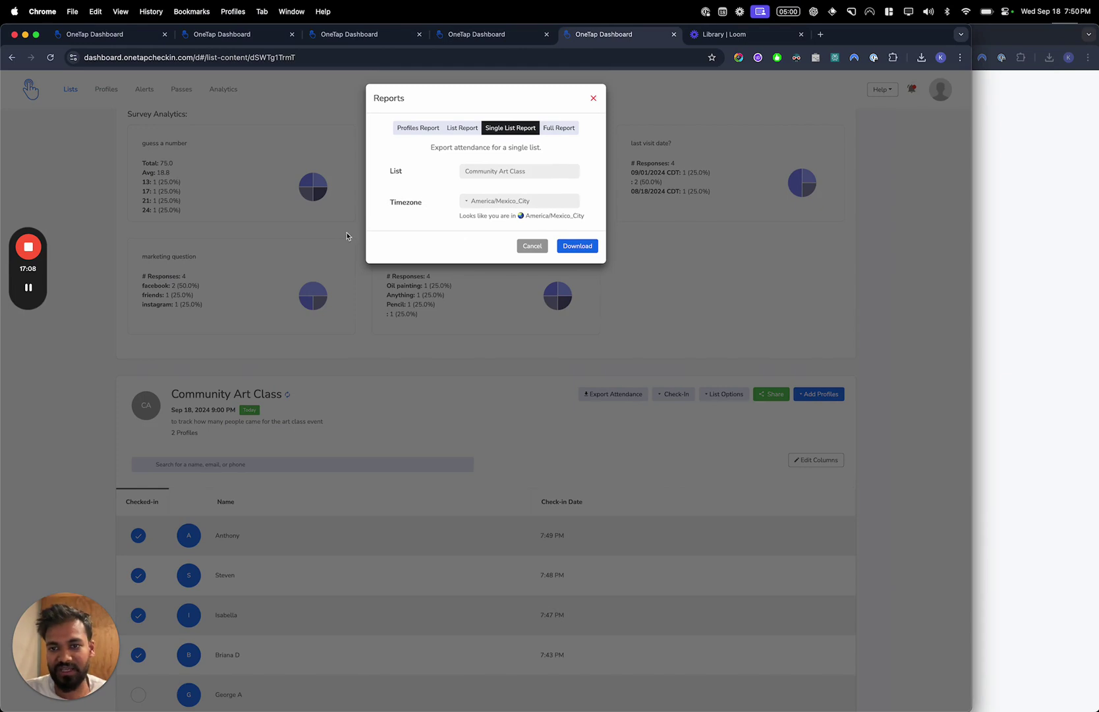
pyautogui.click(571, 247)
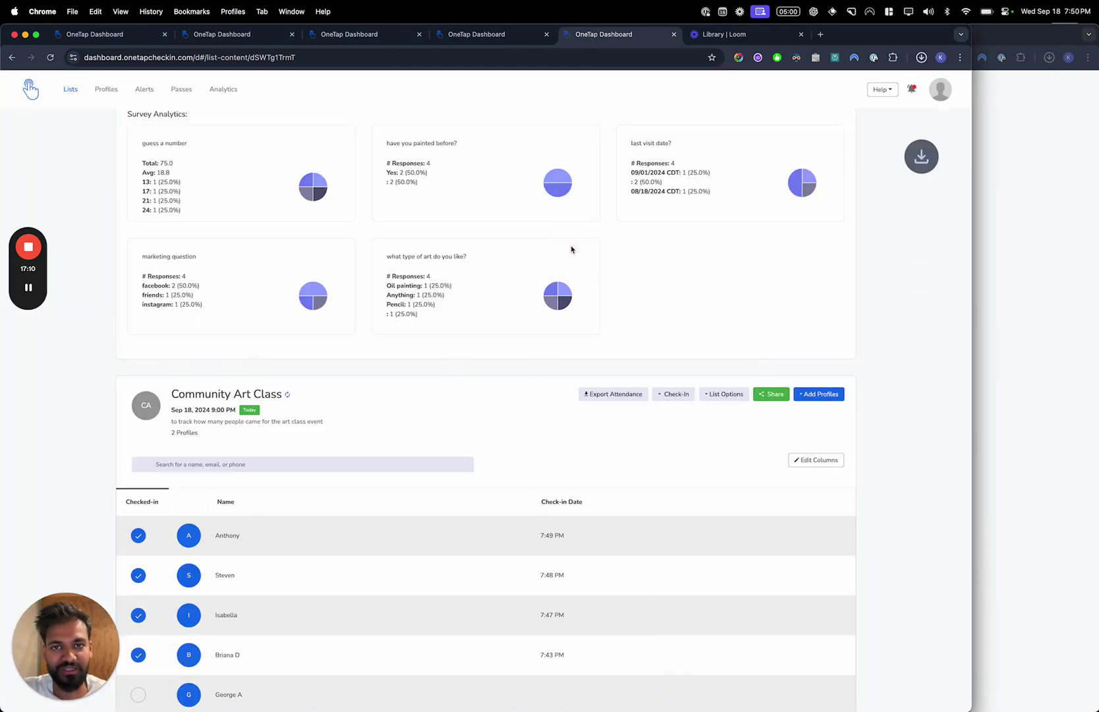
# Switch to the Excalidraw board and look over the check-in methods diagram and the outline of tutorial topics
pyautogui.hotkey('ctrl', 'Left')
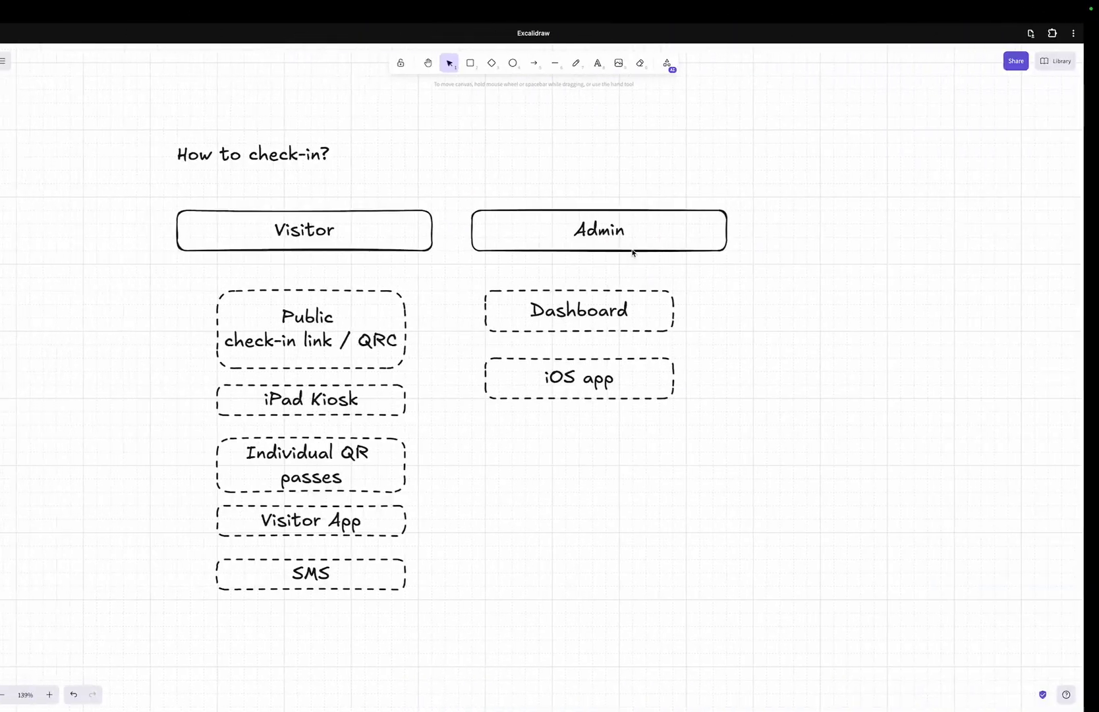
pyautogui.click(355, 292)
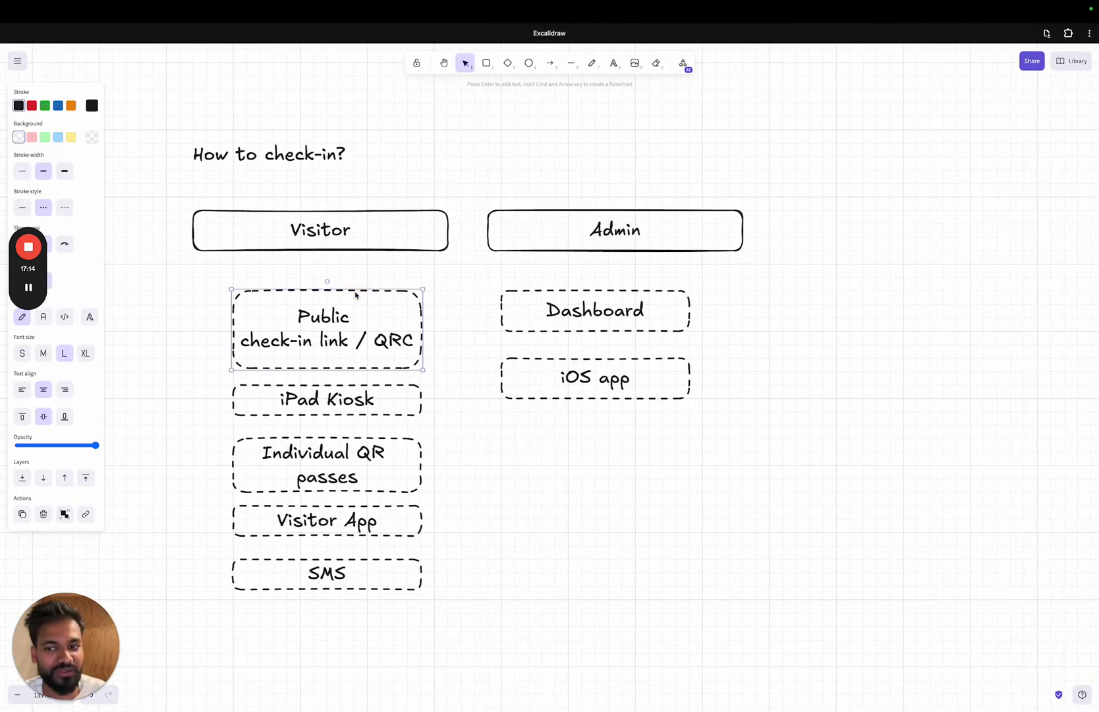
pyautogui.scroll(10, 356, 293)
pyautogui.scroll(3, 355, 293)
pyautogui.hscroll(-5, 356, 293)
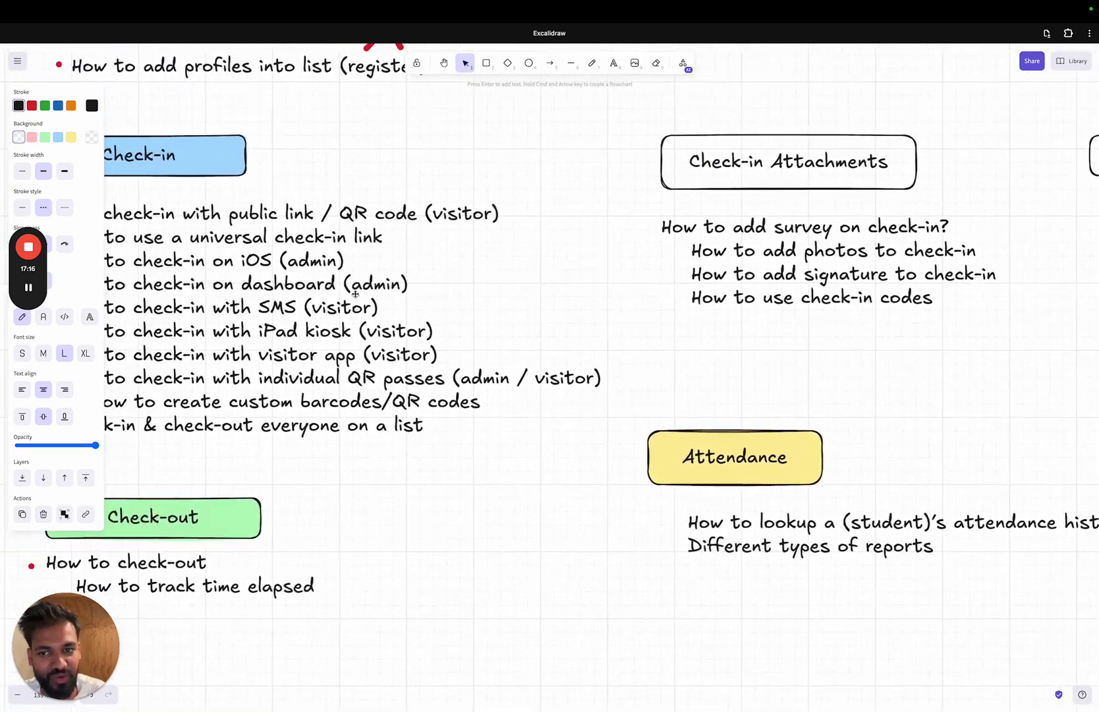
pyautogui.hscroll(15, 652, 280)
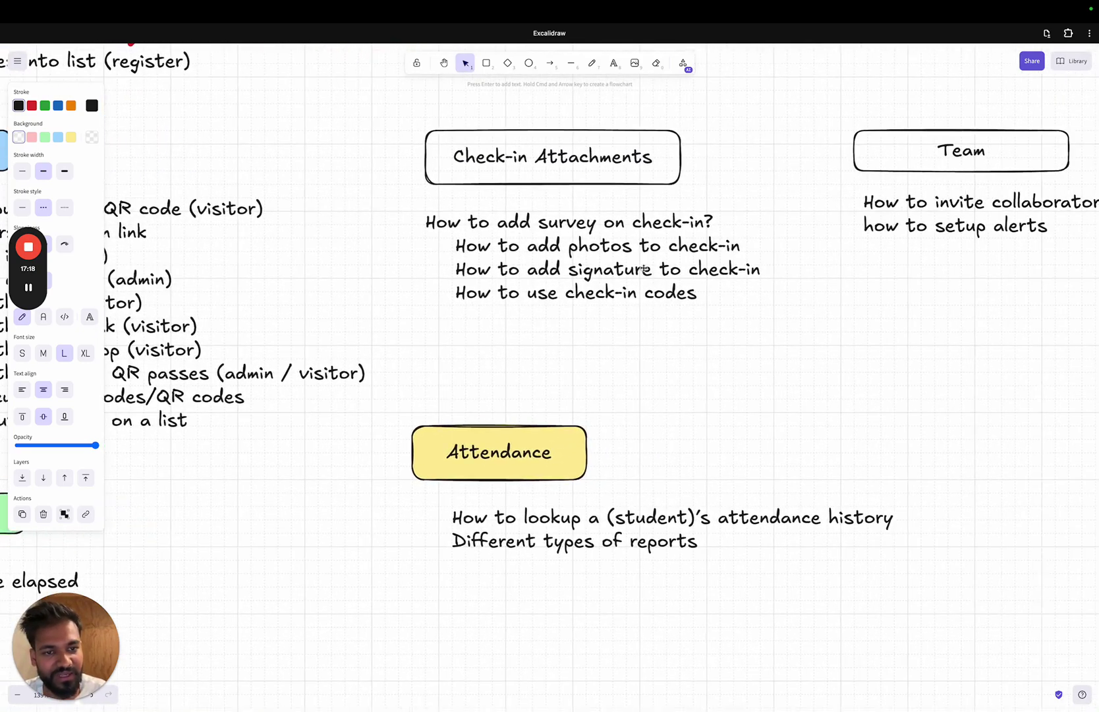
pyautogui.scroll(-20, 657, 277)
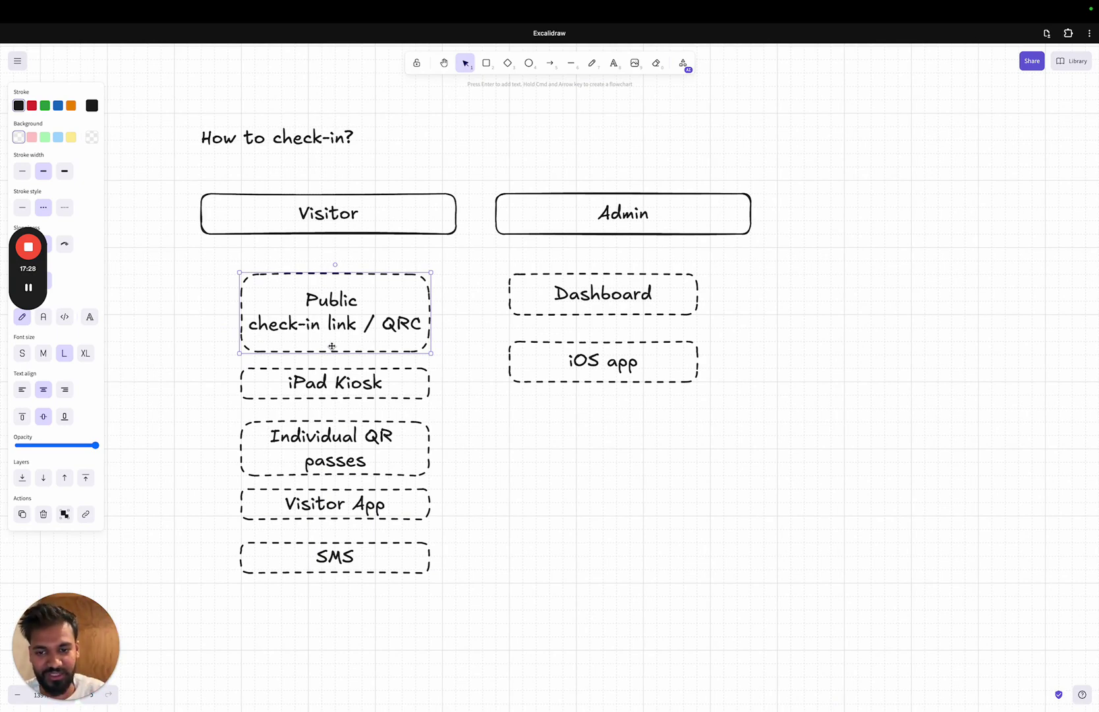
# Point out the Individual QR passes box among the visitor check-in methods by selecting it
pyautogui.click(340, 392)
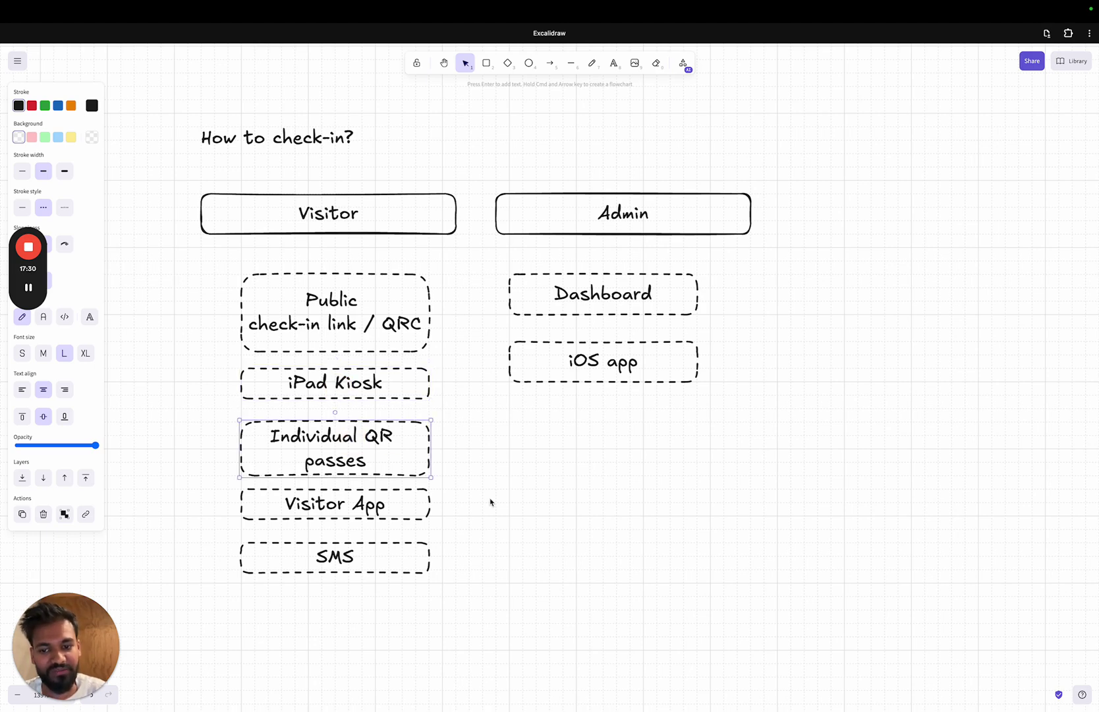
pyautogui.hotkey('ctrl', 'Right')
pyautogui.hotkey('ctrl', 'Left')
pyautogui.click(407, 444)
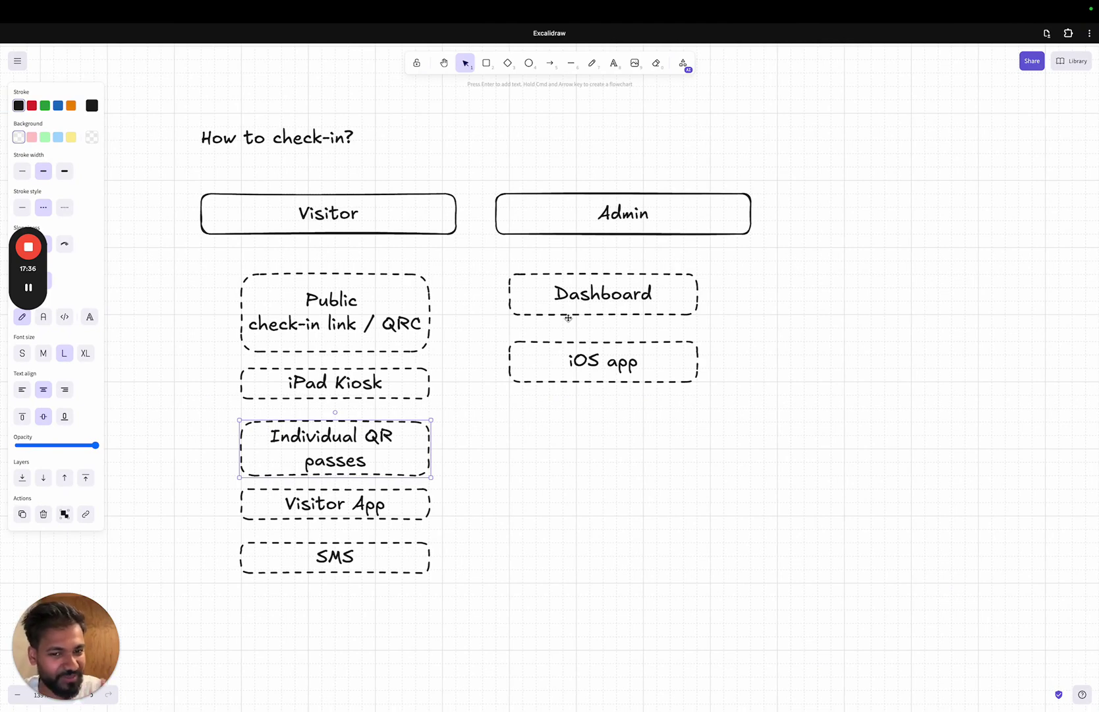
# Switch back to the Chrome dashboard, open the Profiles page, and view the third profile's details
pyautogui.hotkey('ctrl', 'Right')
pyautogui.scroll(5, 510, 482)
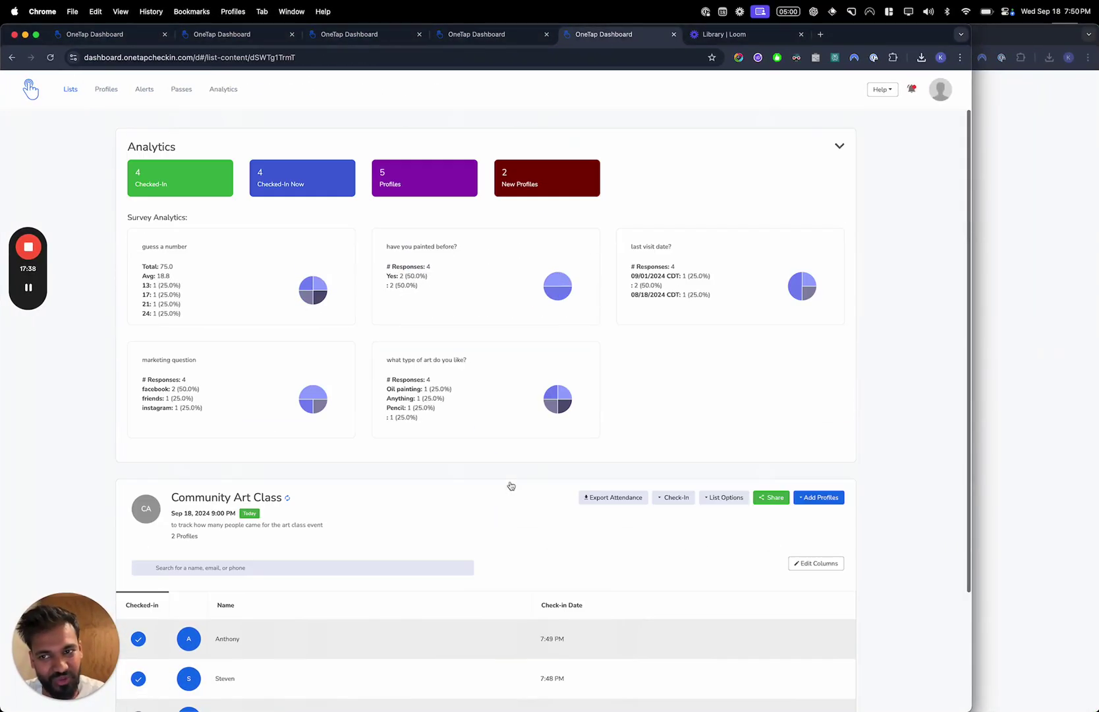
pyautogui.click(109, 90)
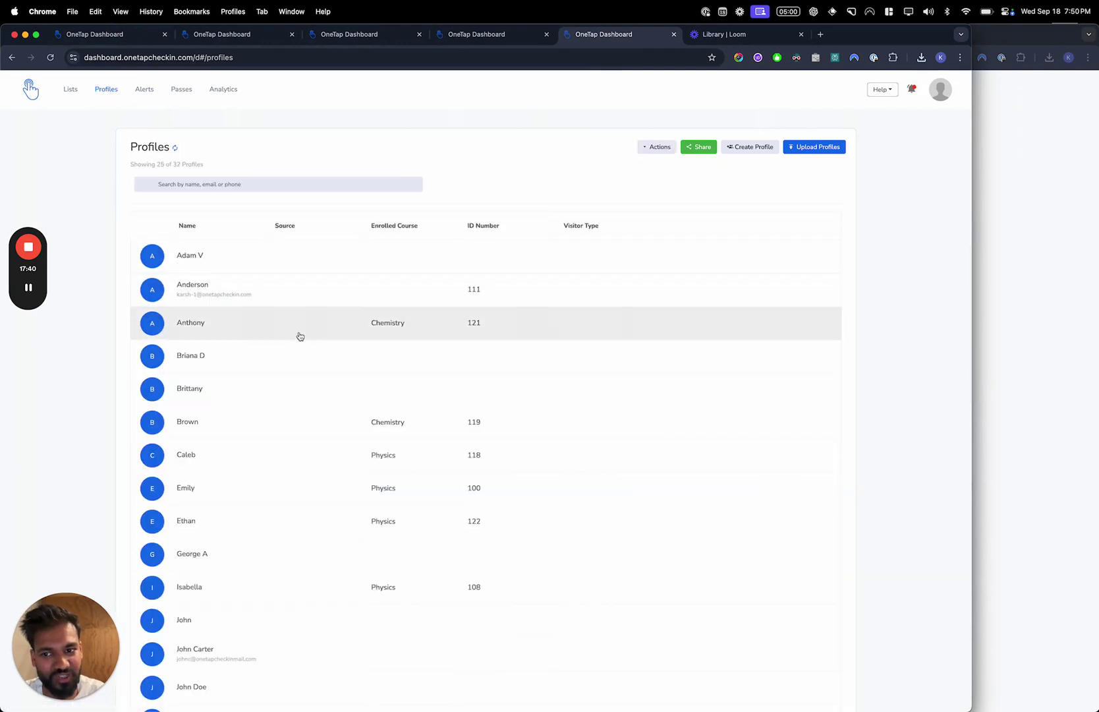
pyautogui.click(288, 333)
pyautogui.scroll(-5, 282, 593)
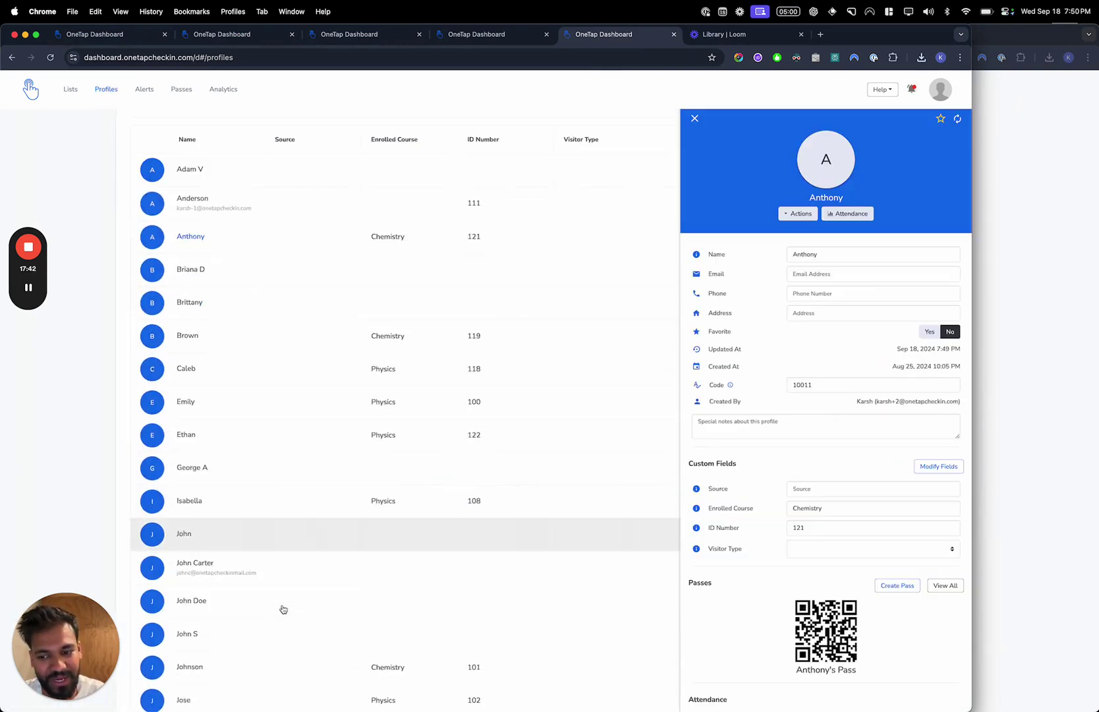
# Open the Chemistry profile with a filled-in Source field, view all its passes, and open its pass page
pyautogui.click(264, 508)
pyautogui.click(258, 480)
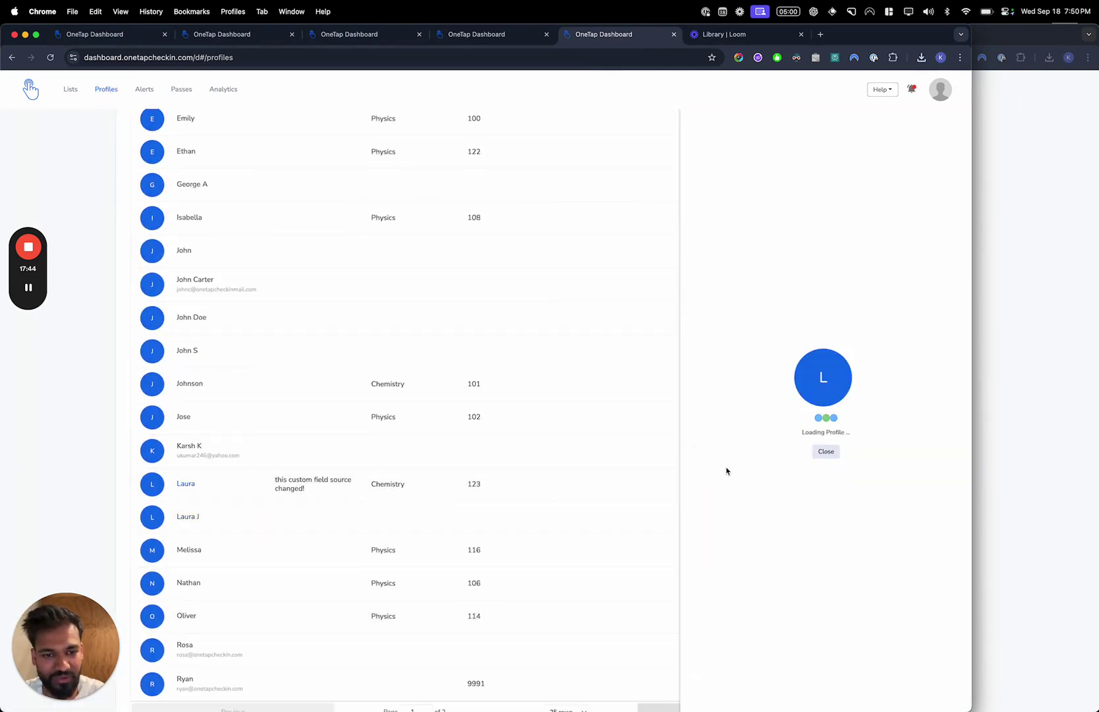
pyautogui.scroll(-5, 801, 503)
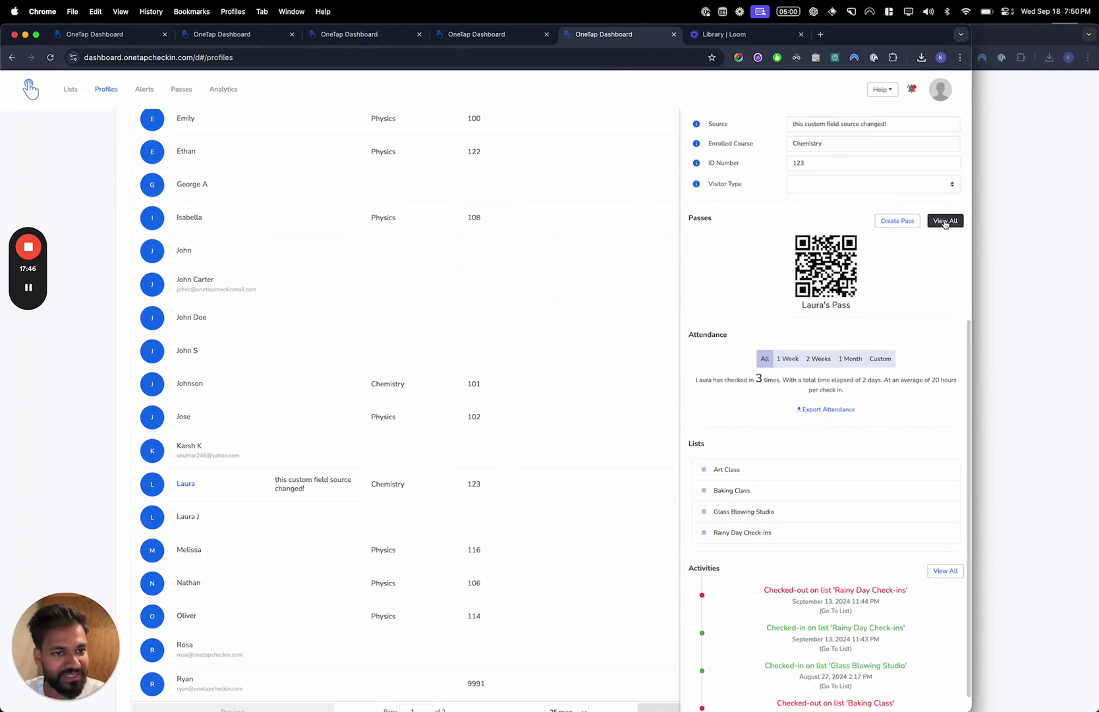
pyautogui.click(945, 221)
pyautogui.click(432, 227)
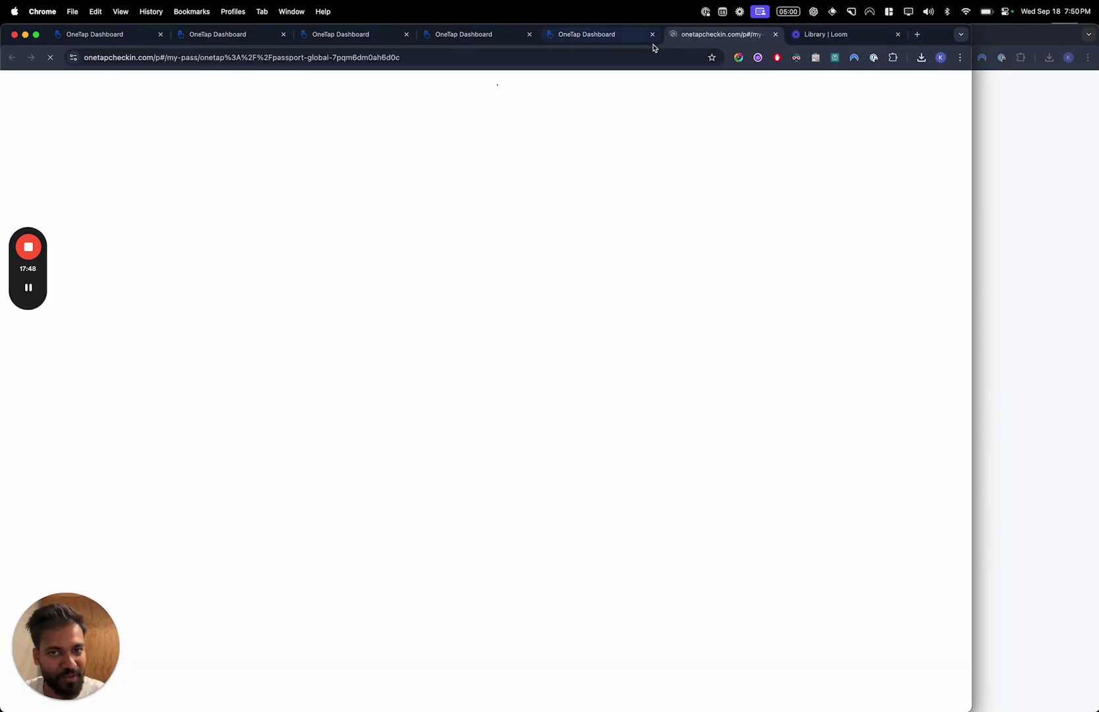
# Copy the pass page's web address and open it in a new tab of the other Chrome window
pyautogui.click(597, 61)
pyautogui.press('super+c')
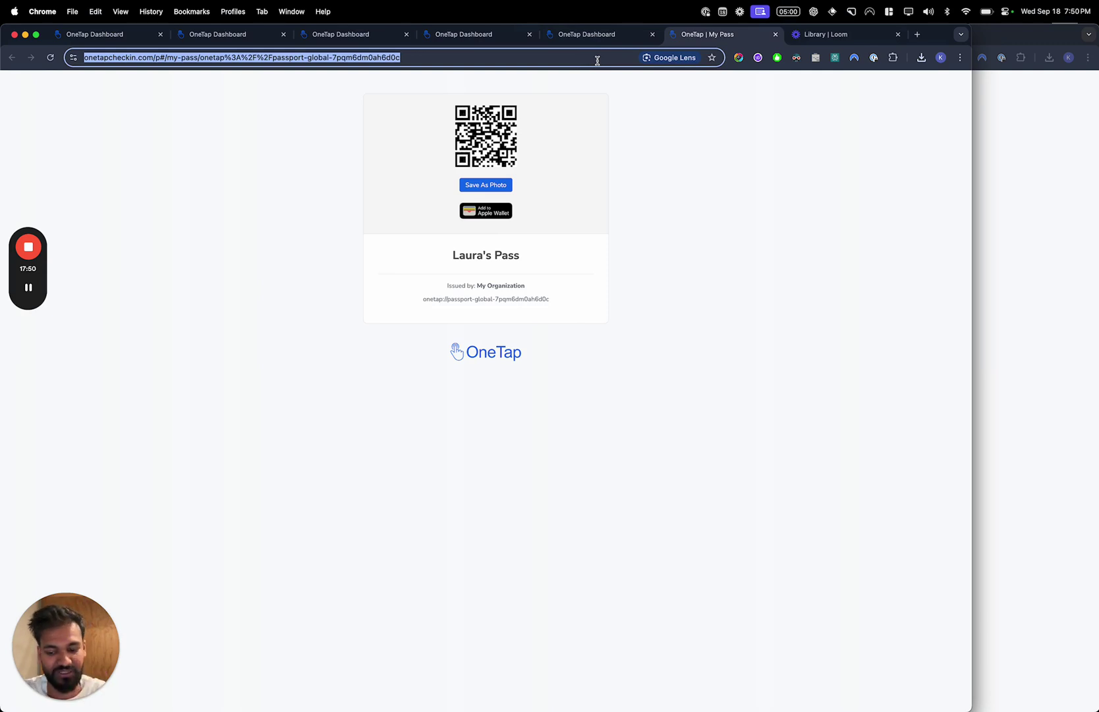
pyautogui.press('BackSpace')
pyautogui.click(998, 162)
pyautogui.press('super+t')
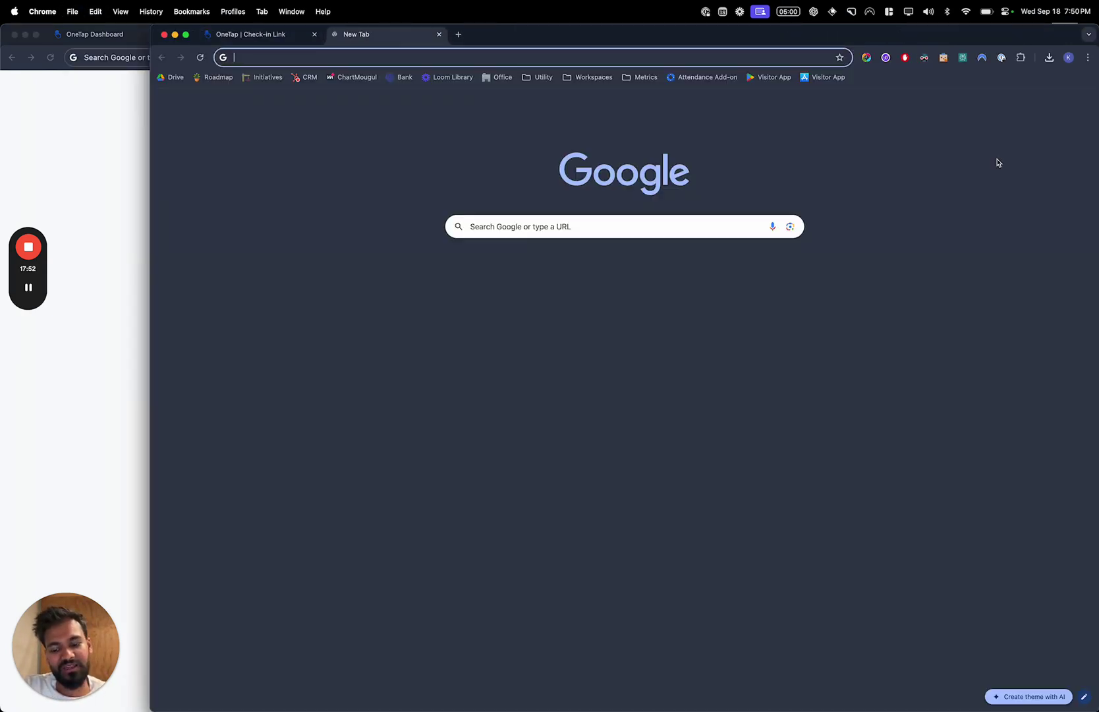
pyautogui.press('super+v')
pyautogui.press('Return')
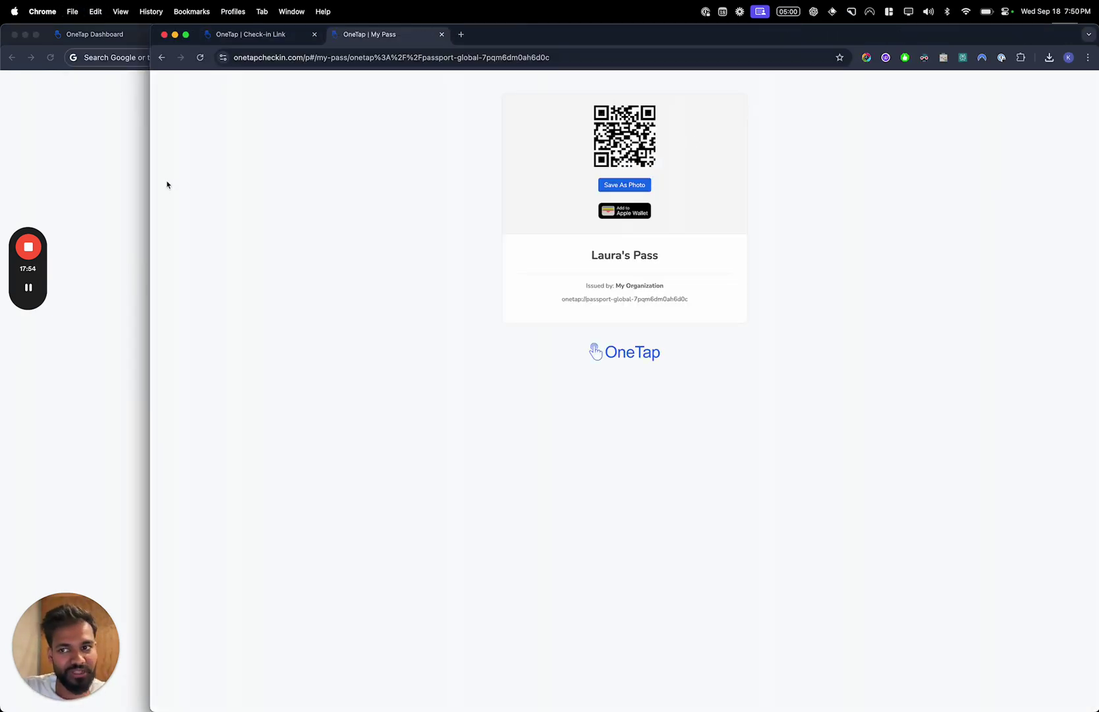
# Go back to the dashboard window and view the Culinary Class list
pyautogui.click(108, 154)
pyautogui.click(362, 35)
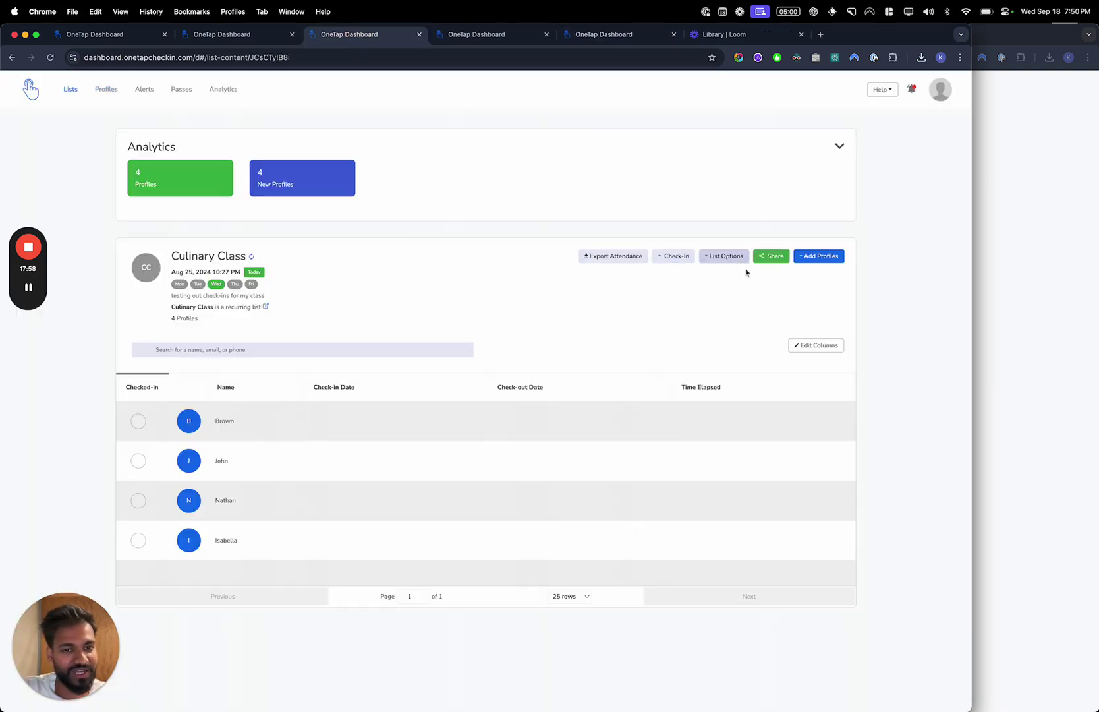
pyautogui.click(1066, 272)
# Switch to the device simulators and bring up the refreshed Community Art Class list on the iPhone
pyautogui.hotkey('ctrl', 'Right')
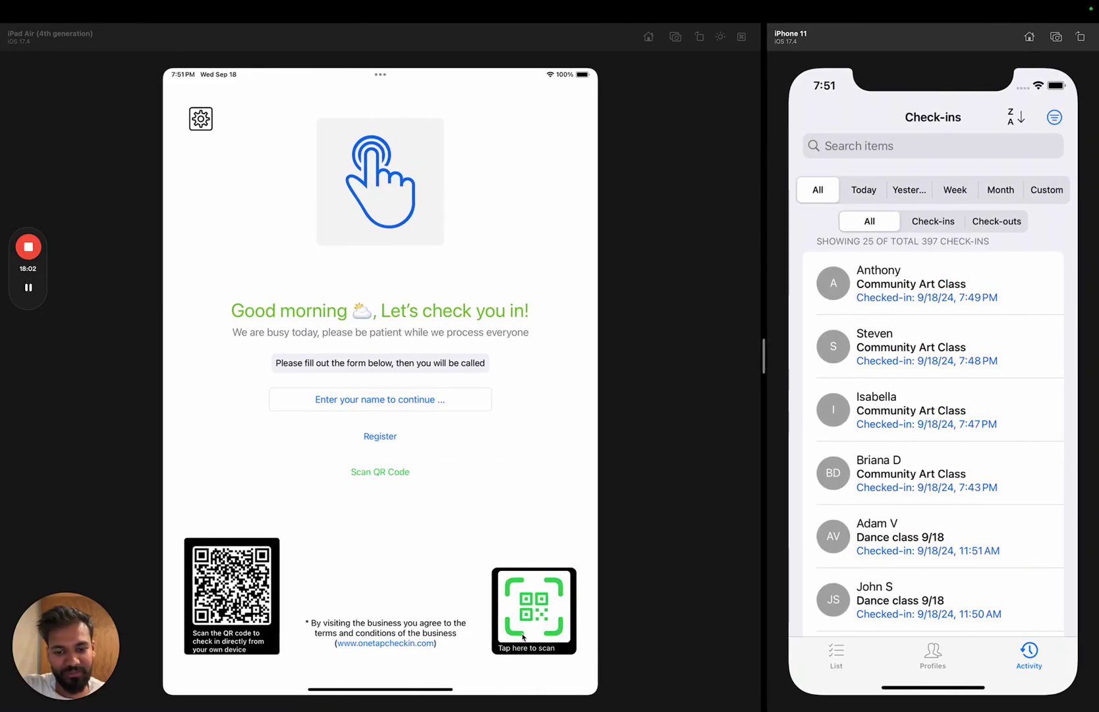
pyautogui.click(836, 653)
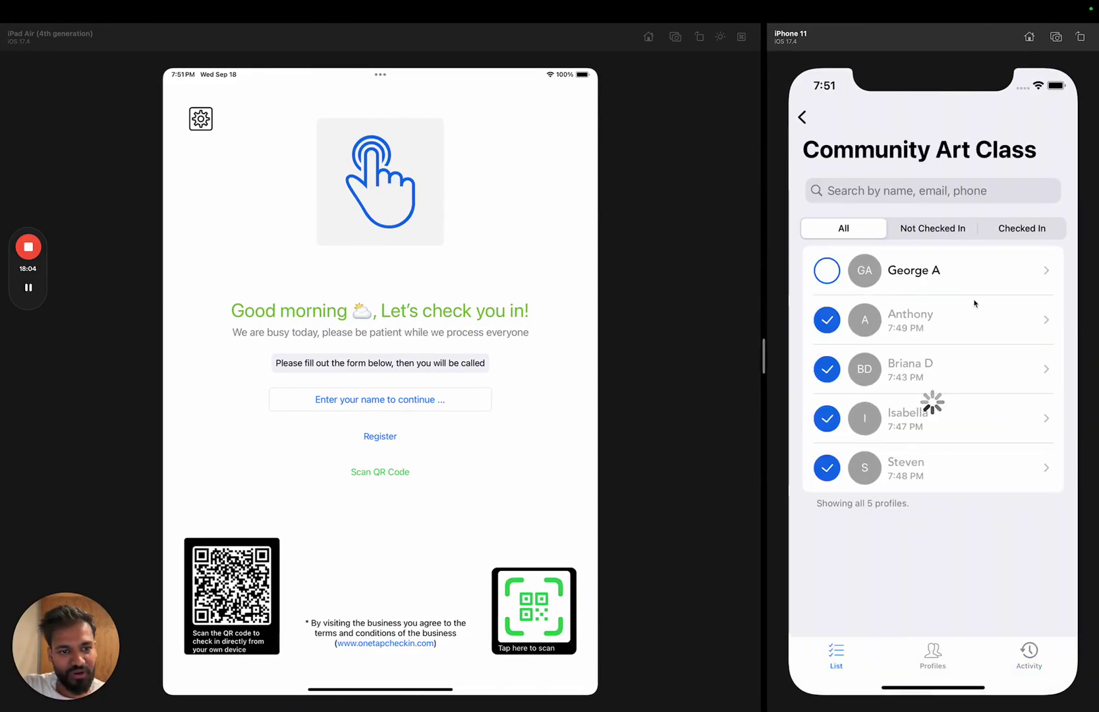
pyautogui.moveTo(998, 201); pyautogui.dragTo(997, 280)
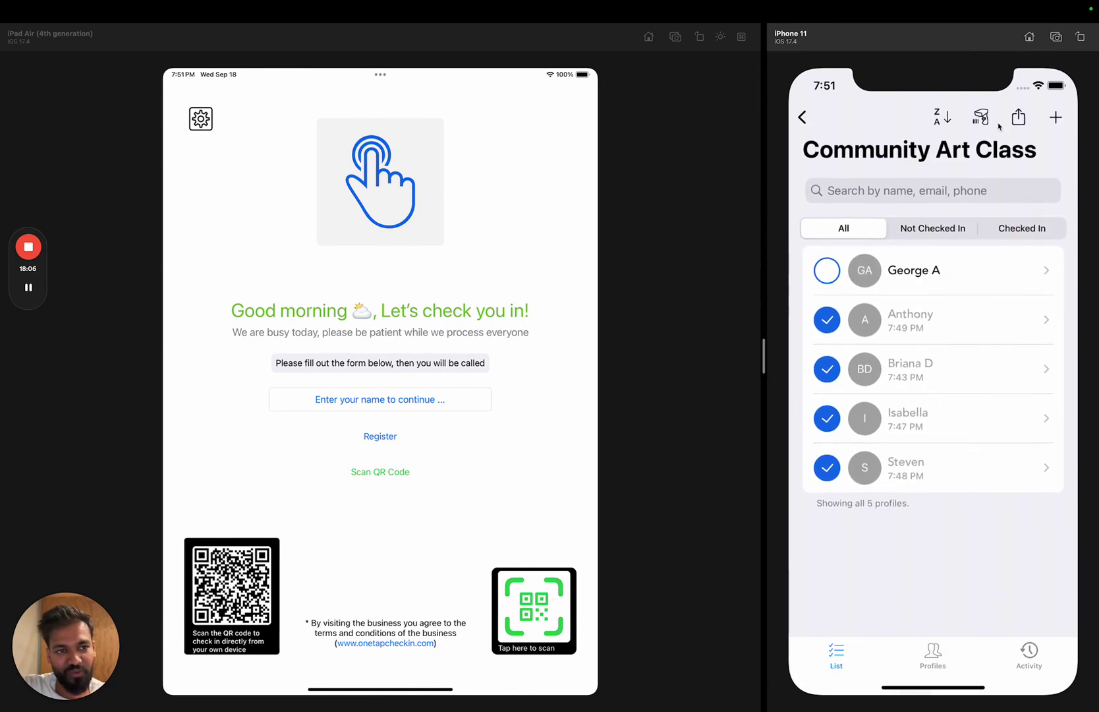
# Try to open the pass scanner for the Community Art Class on the iPhone, and exit it
pyautogui.click(982, 117)
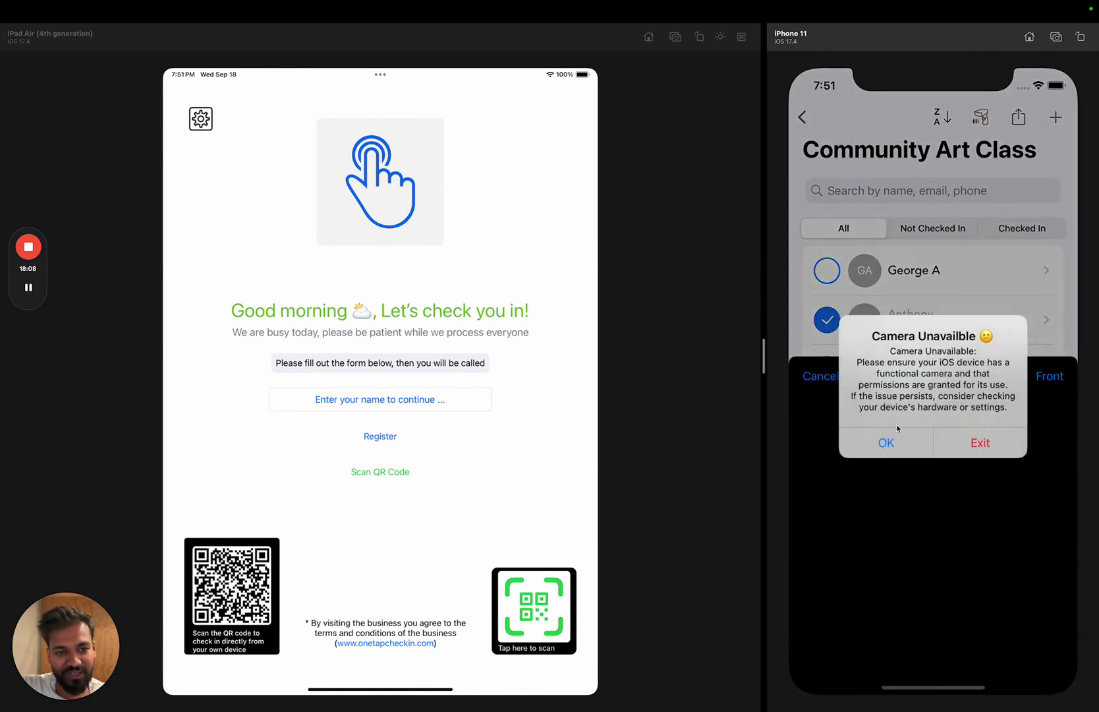
pyautogui.click(897, 427)
pyautogui.click(822, 376)
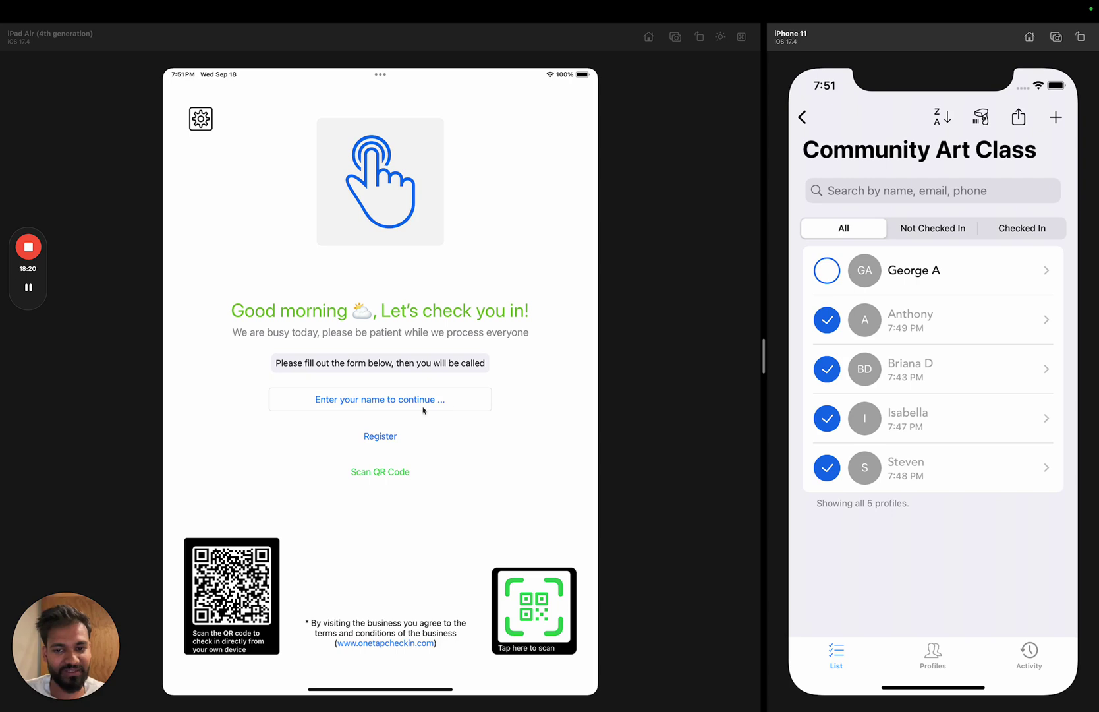
pyautogui.moveTo(34, 289)
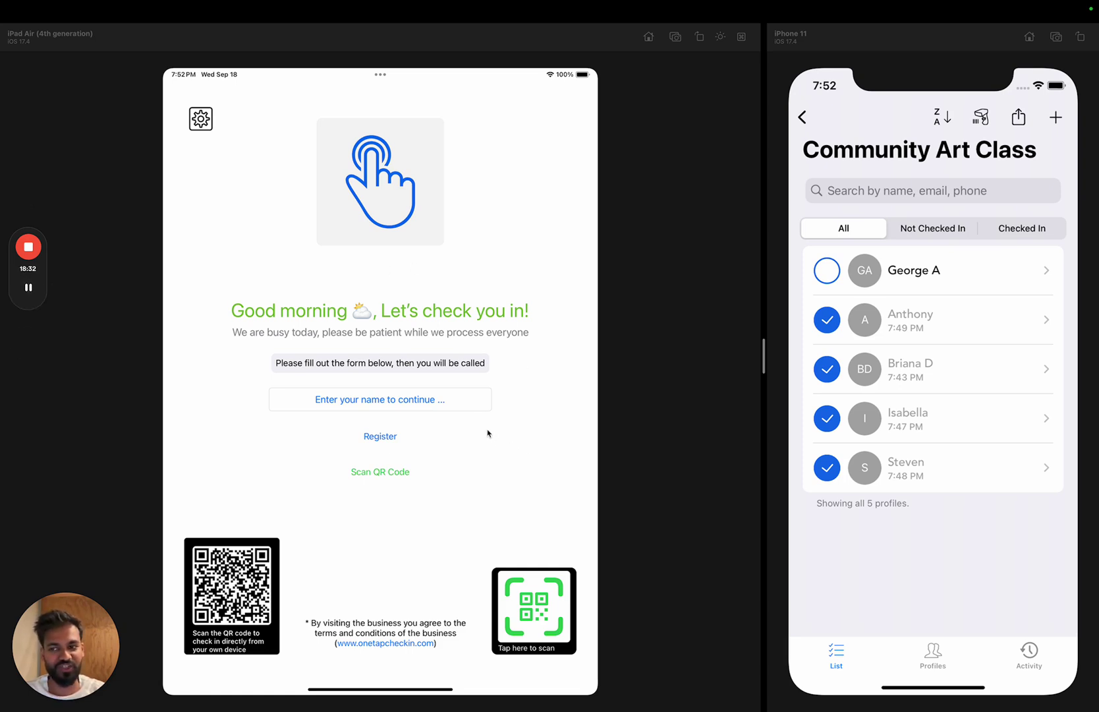
pyautogui.click(29, 288)
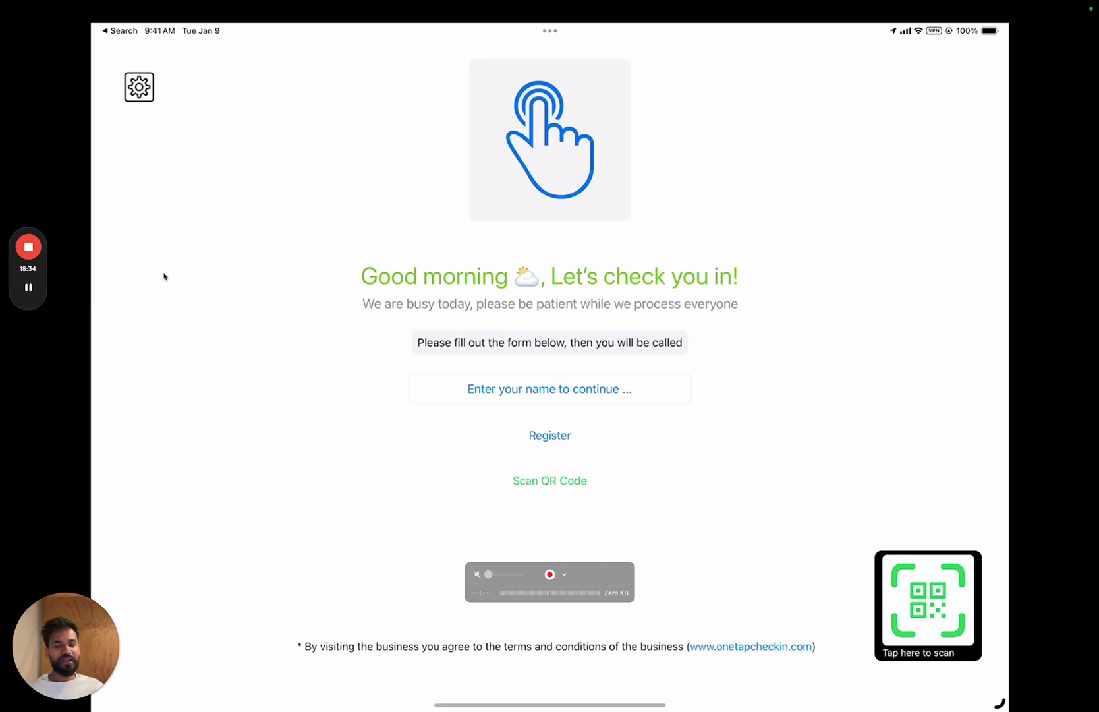
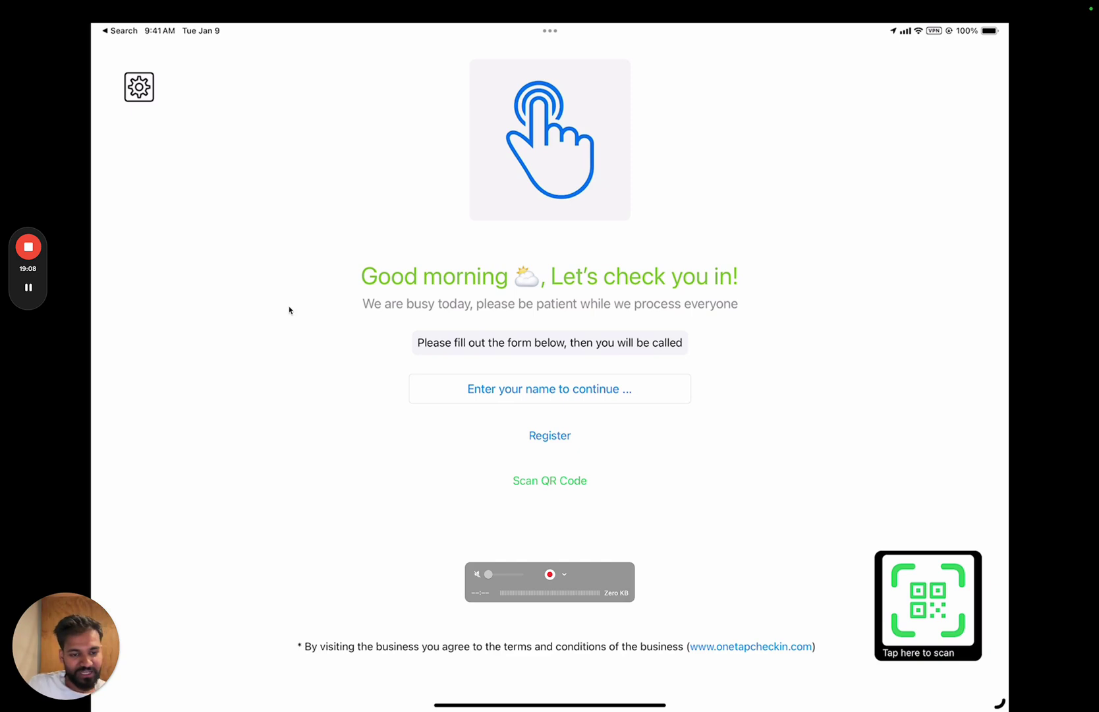
# Scan the visitor's QR pass on the iPad kiosk and start registration and check-in for the Community Art Class
pyautogui.click(897, 603)
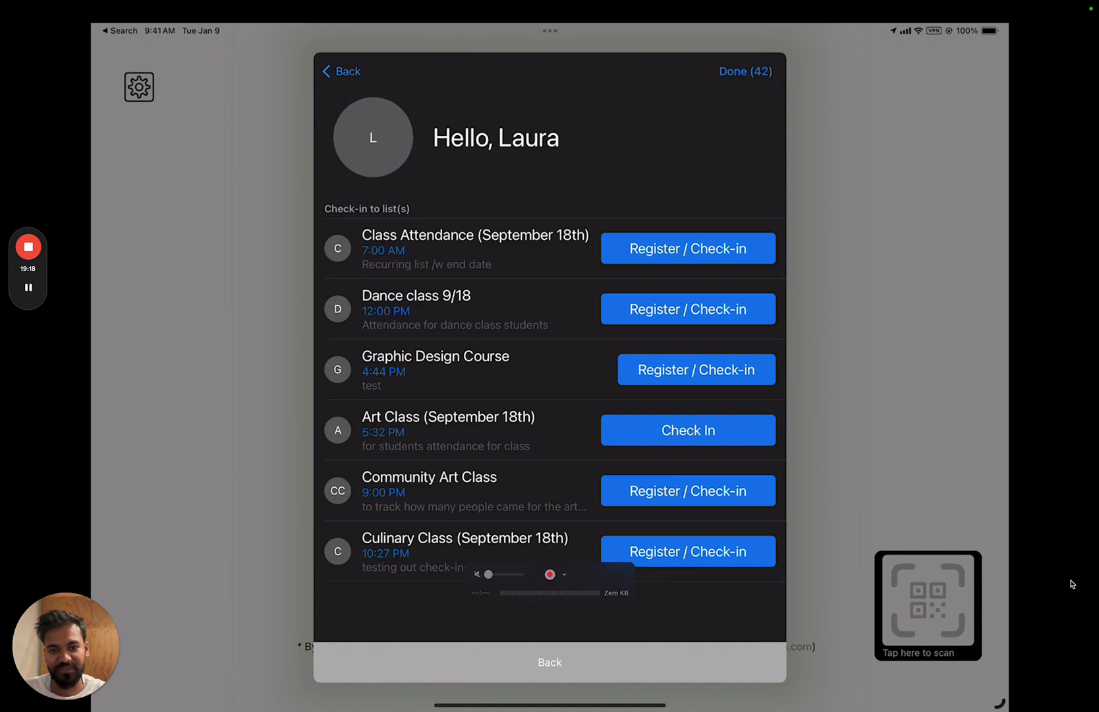
pyautogui.click(695, 369)
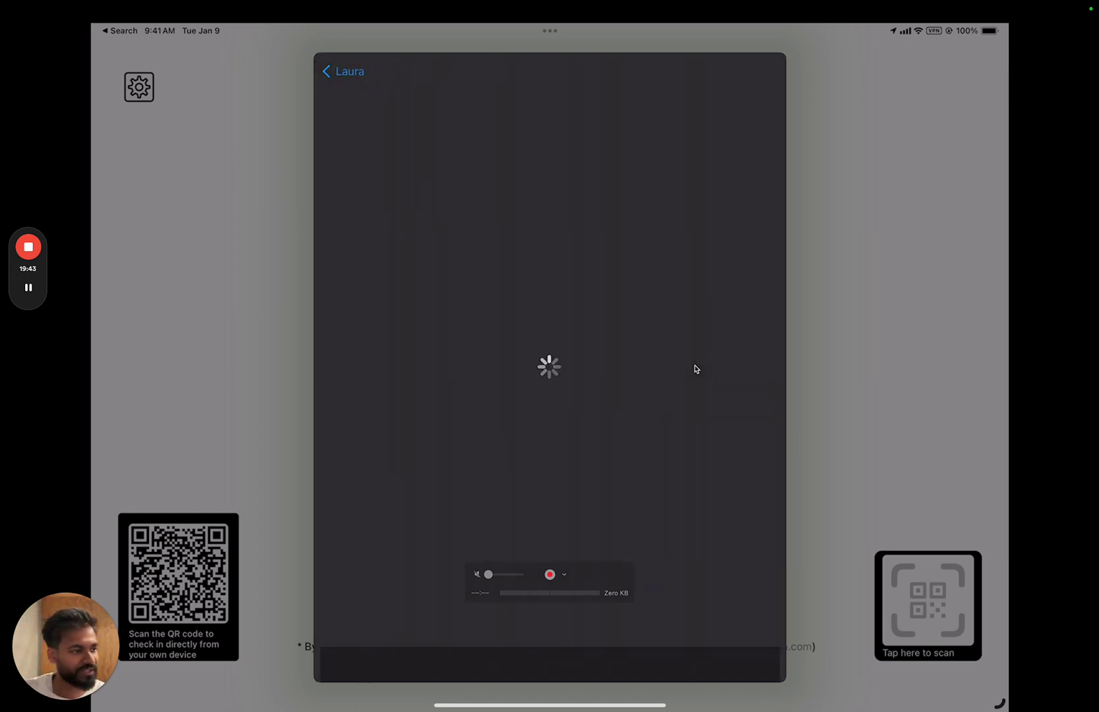
# Answer the survey with marketing source other, art type Any and number guess 44, and submit the check-in
pyautogui.click(549, 172)
pyautogui.click(340, 455)
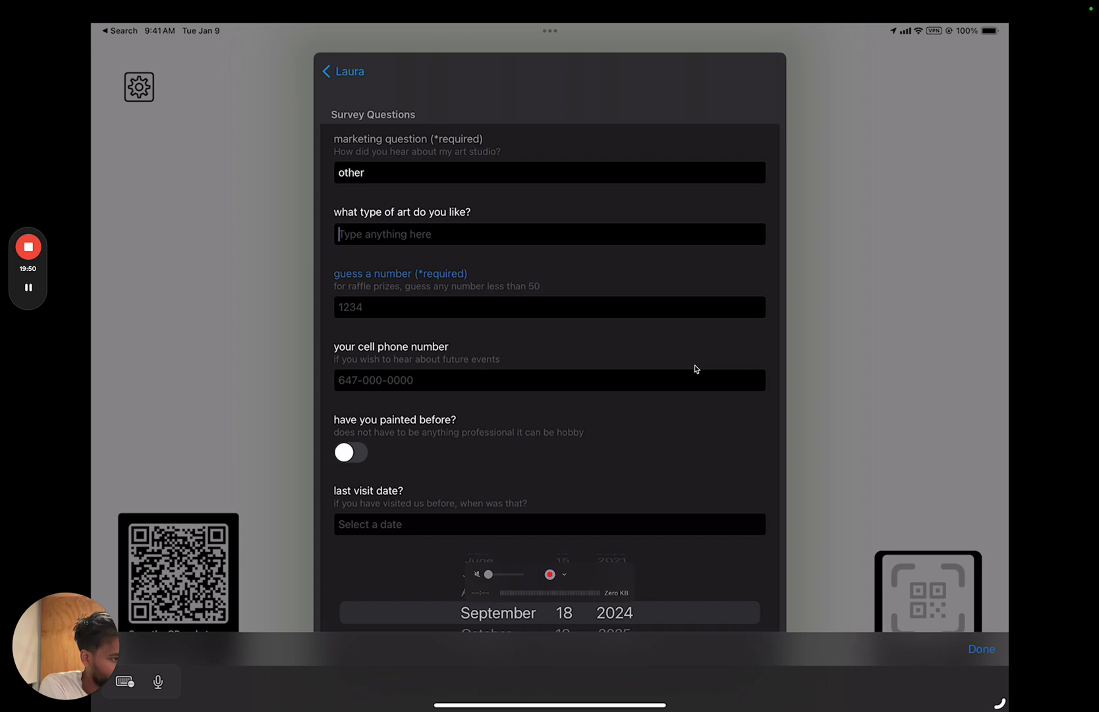
pyautogui.scroll(-2, 679, 462)
pyautogui.write('N')
pyautogui.write('ny')
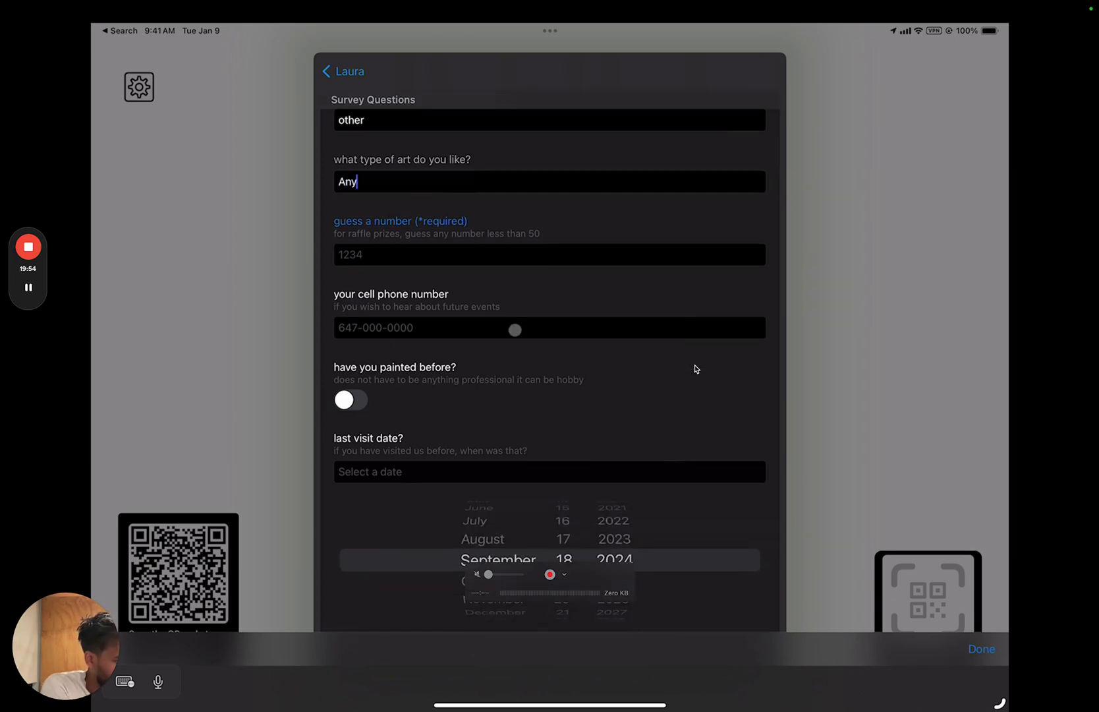
pyautogui.click(514, 254)
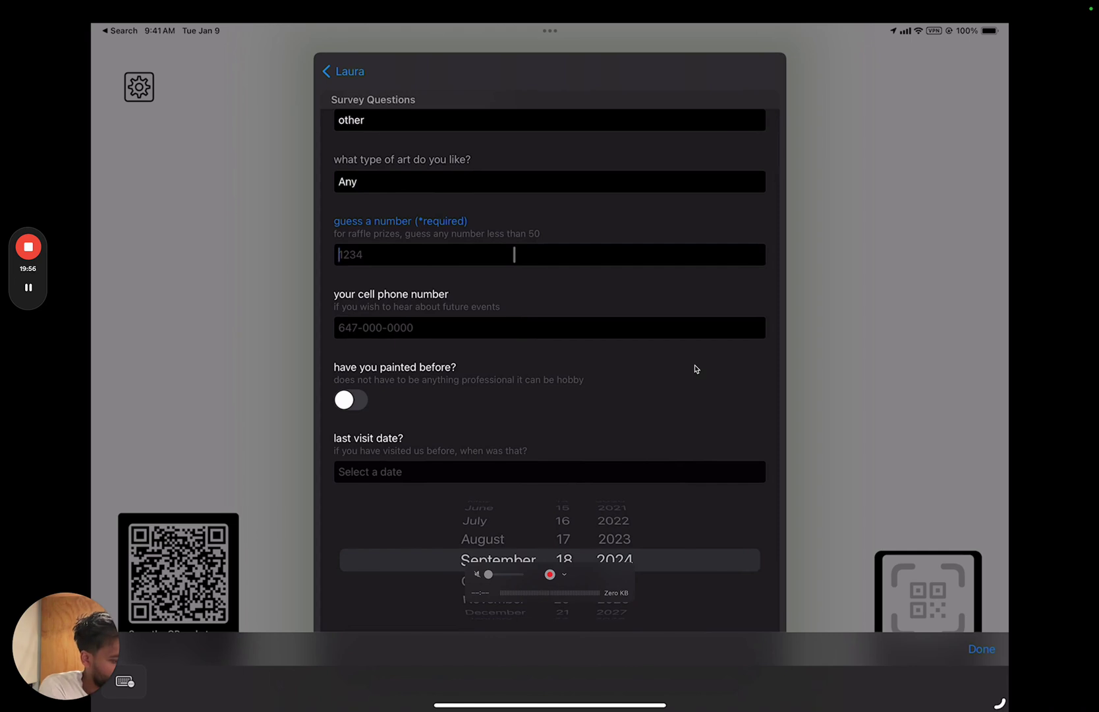
pyautogui.write('44')
pyautogui.scroll(-3, 695, 369)
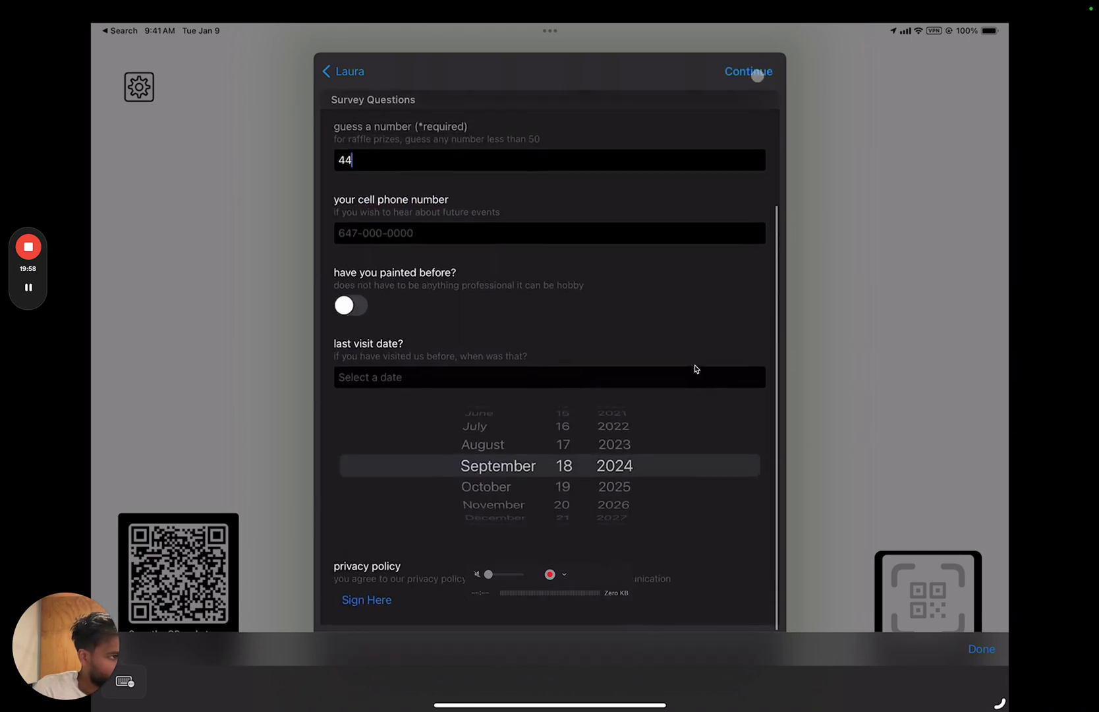
pyautogui.click(748, 72)
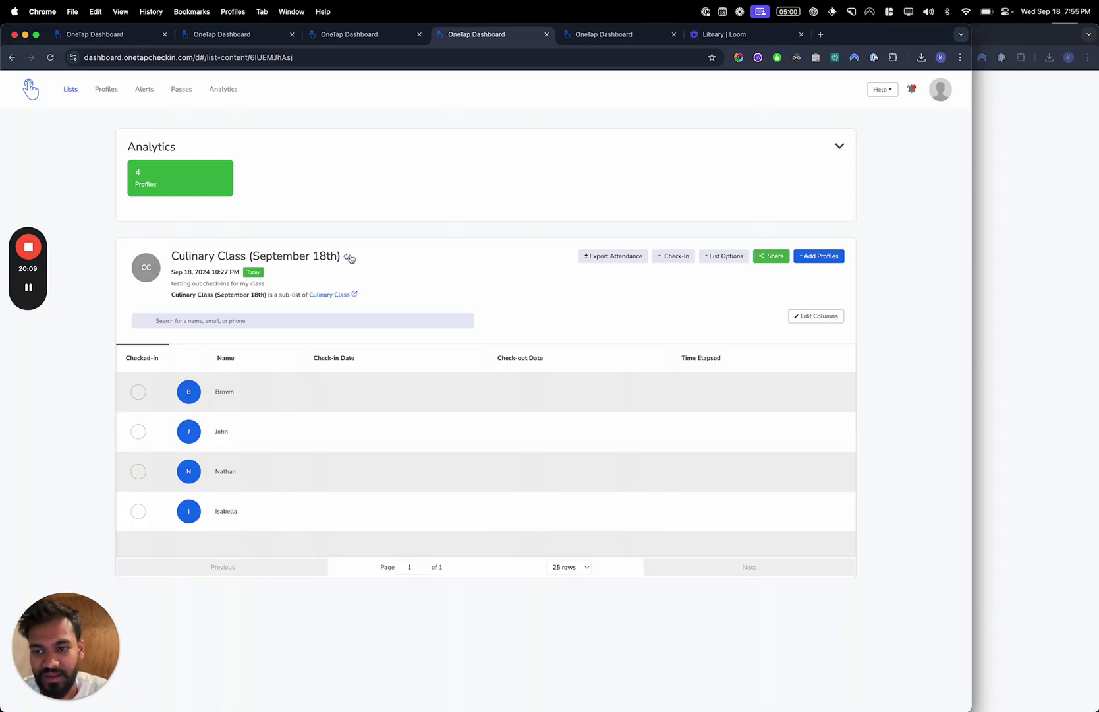
# Open the Community Art Class list in the dashboard and close the spare dashboard tab
pyautogui.click(347, 257)
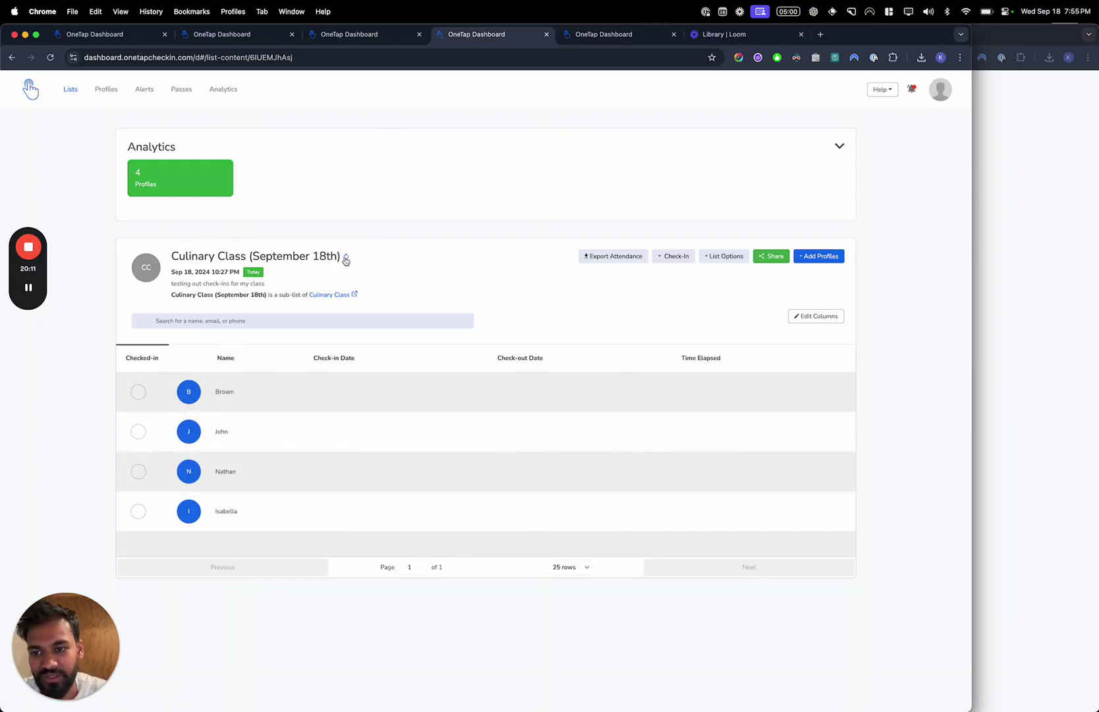
pyautogui.click(69, 90)
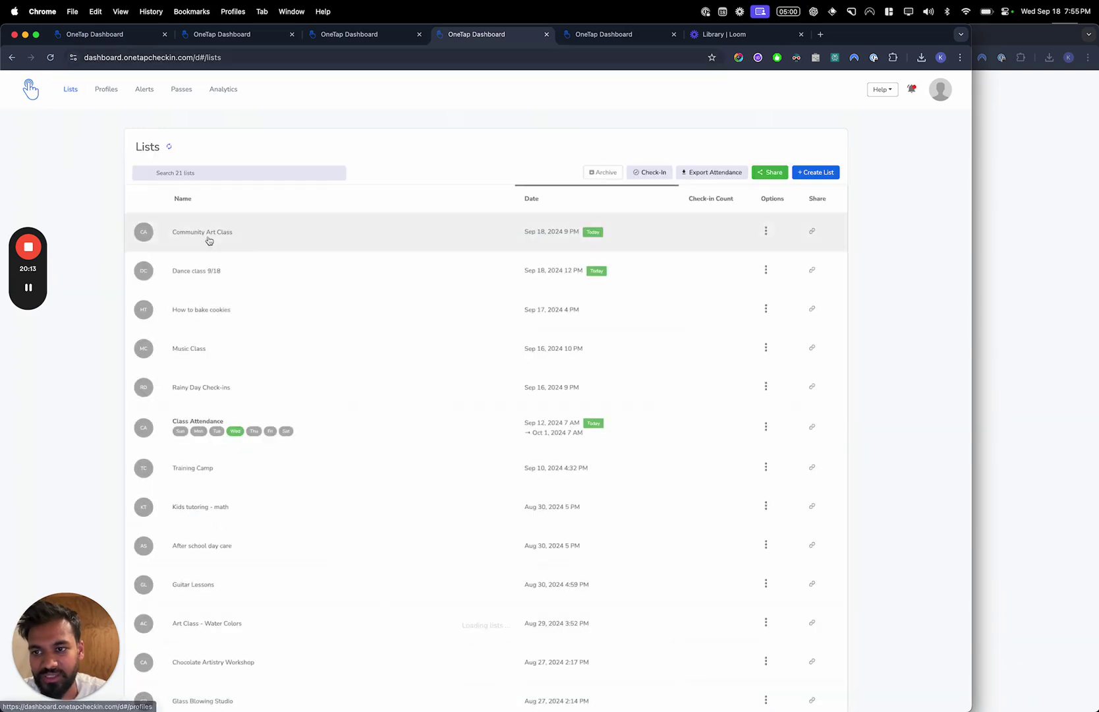
pyautogui.click(216, 234)
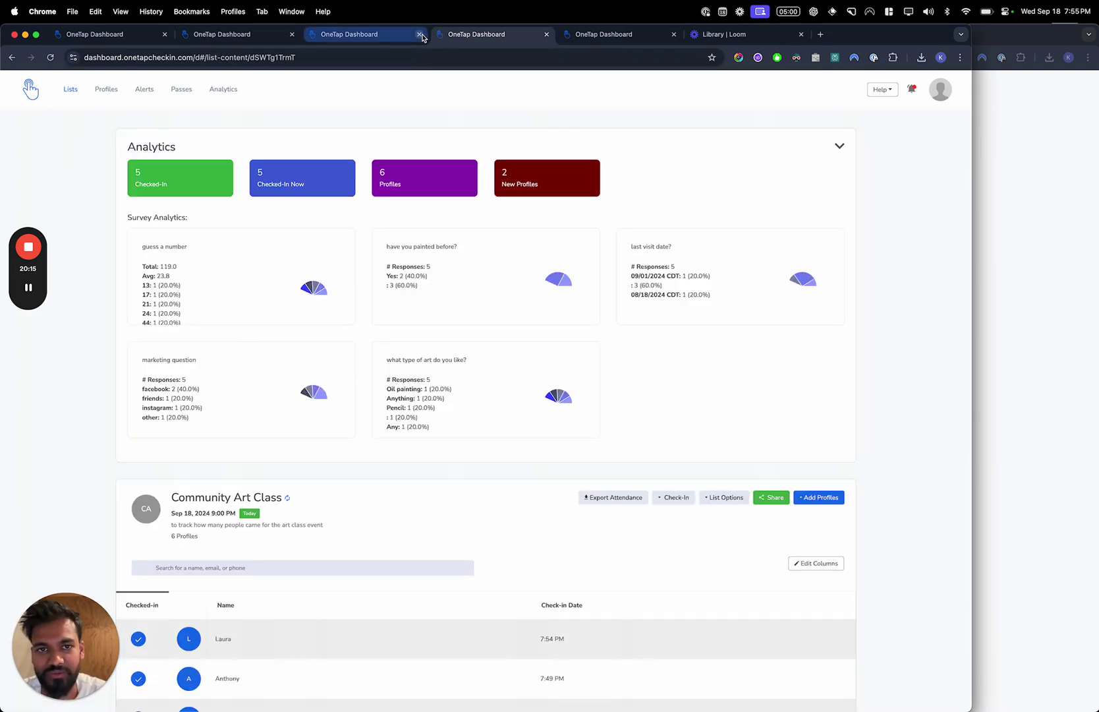
pyautogui.click(545, 35)
pyautogui.scroll(-5, 420, 441)
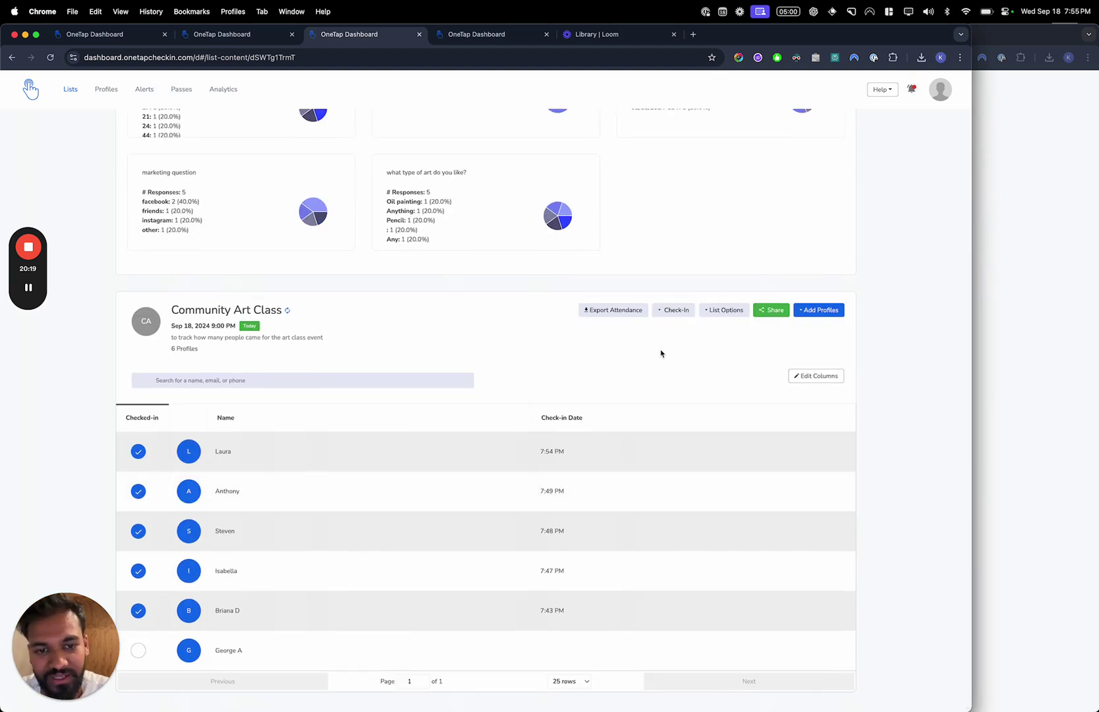
# Export the Community Art Class attendance and open the downloaded file download (2).xlsx in Excel
pyautogui.click(629, 309)
pyautogui.click(578, 246)
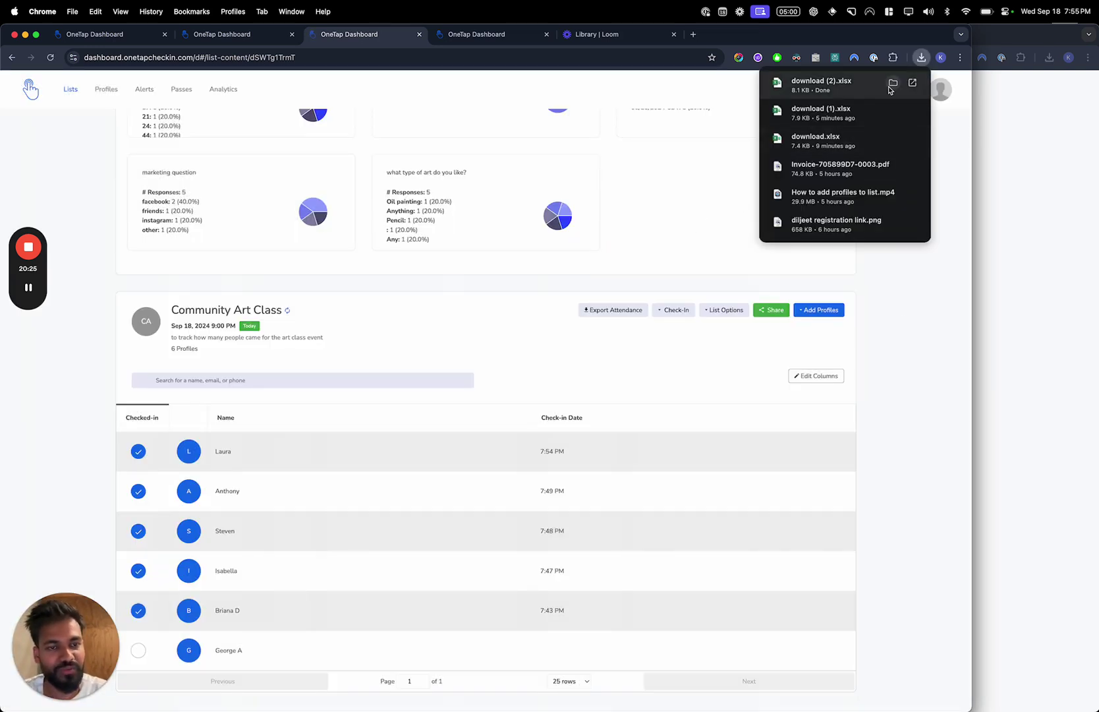
pyautogui.click(912, 83)
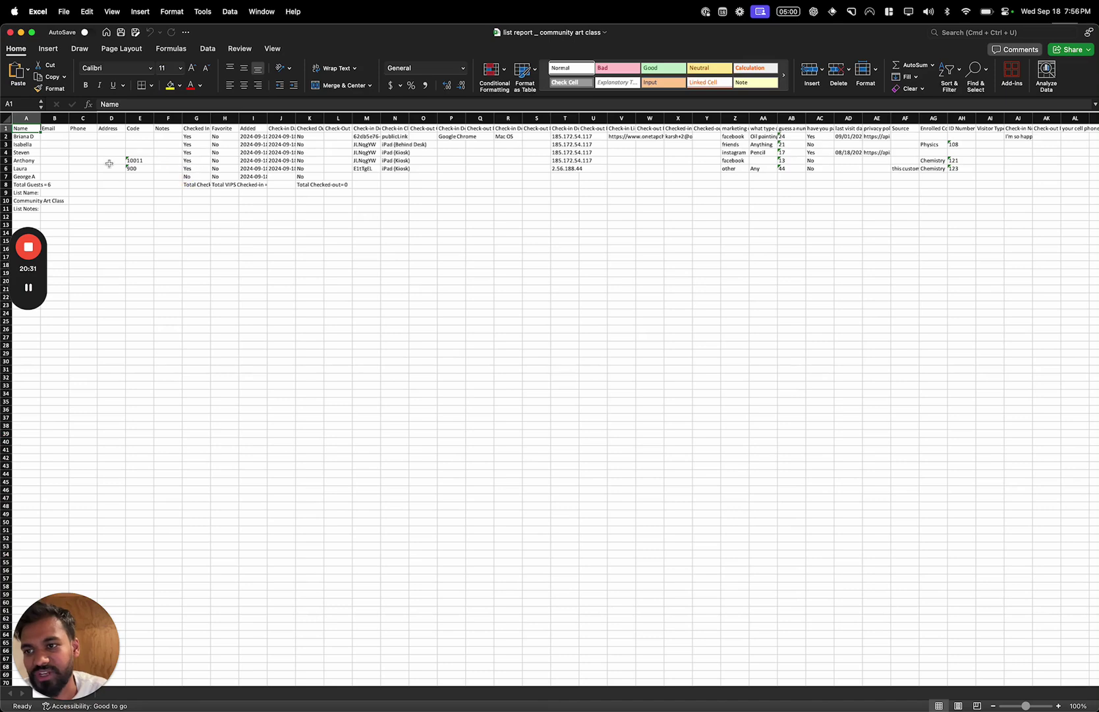
# Examine the profile columns from Name to Notes in the attendance report, including the Code values
pyautogui.click(46, 150)
pyautogui.scroll(5, 46, 149)
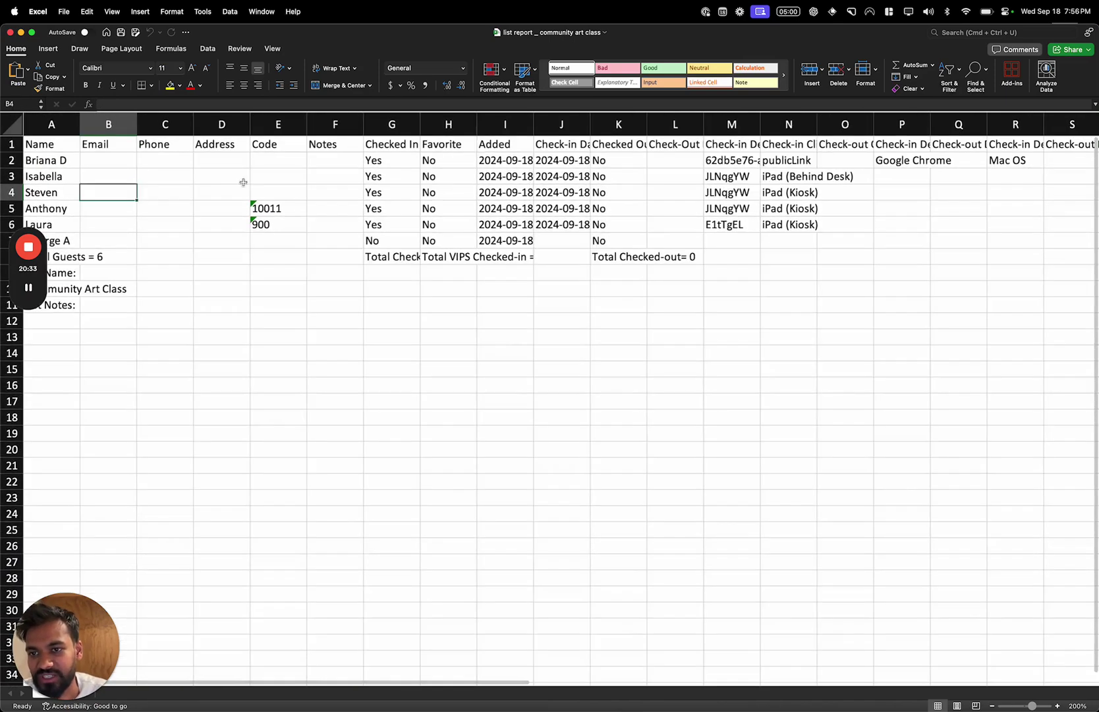
pyautogui.moveTo(284, 163); pyautogui.dragTo(288, 265)
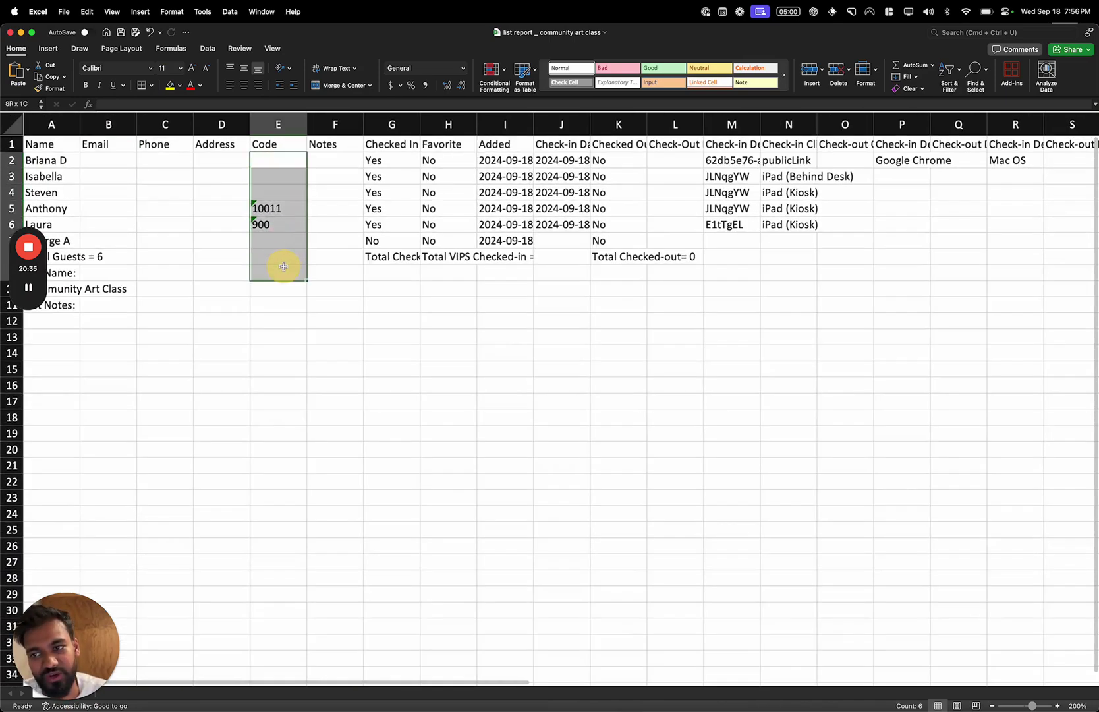
pyautogui.click(283, 283)
pyautogui.moveTo(110, 145); pyautogui.dragTo(349, 150)
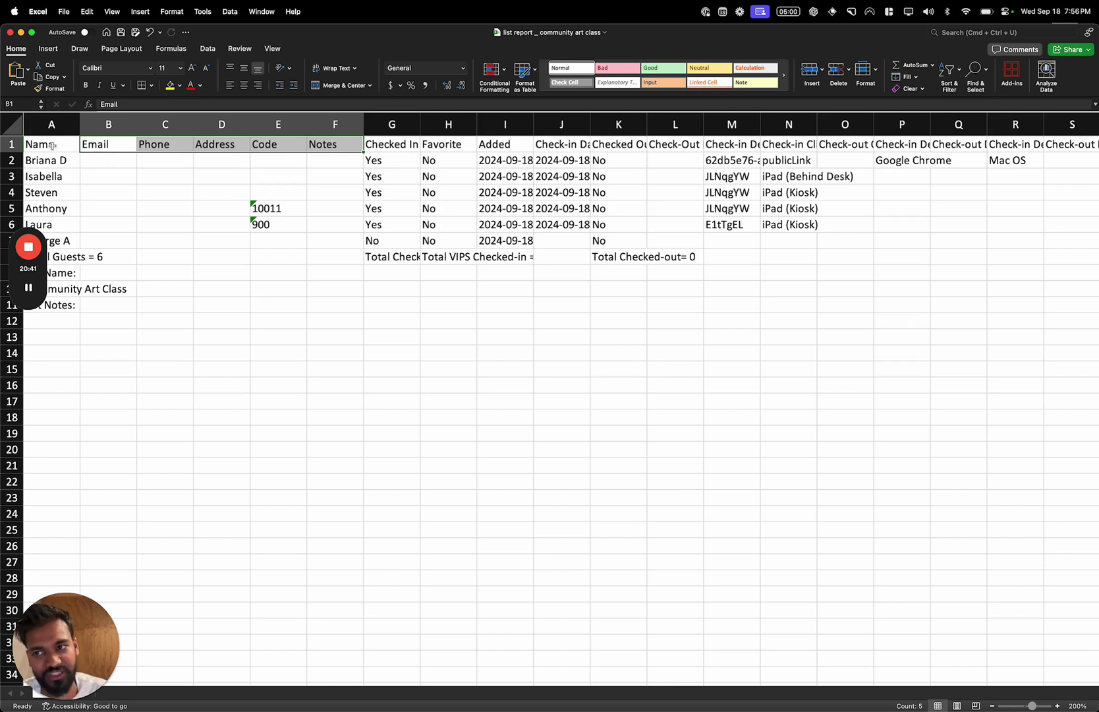
pyautogui.click(333, 163)
# Examine the Checked In and Favorite columns and the guest who has not checked in
pyautogui.hscroll(1, 395, 179)
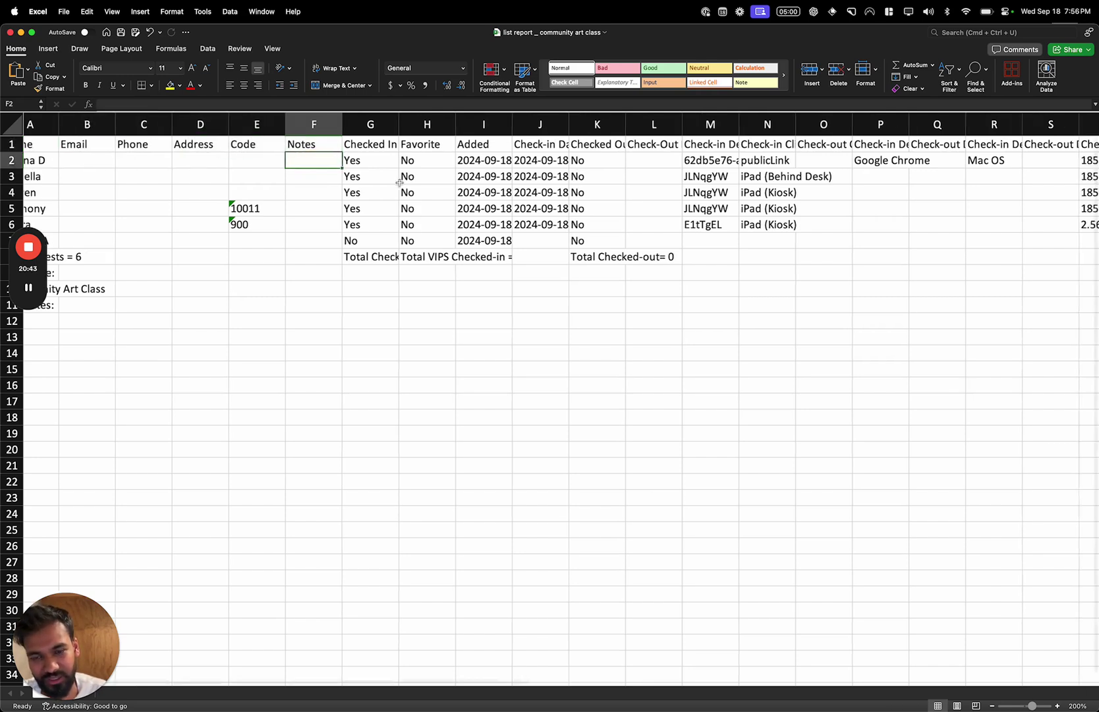
pyautogui.moveTo(366, 148); pyautogui.dragTo(409, 259)
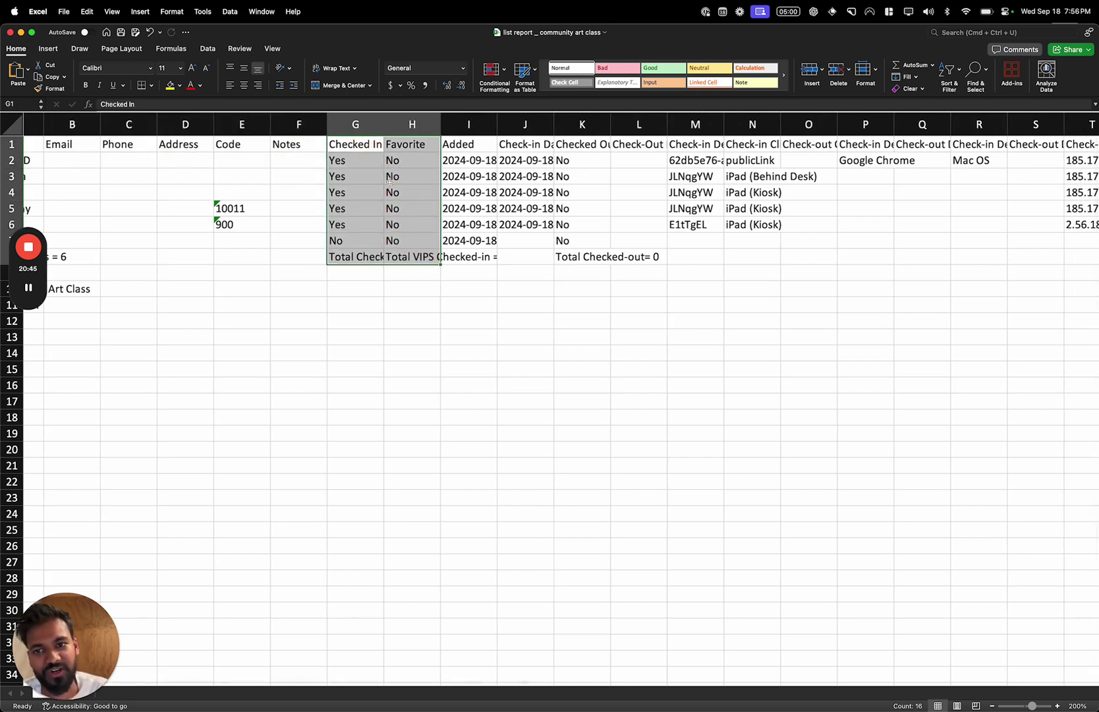
pyautogui.click(375, 163)
pyautogui.hscroll(-1, 389, 162)
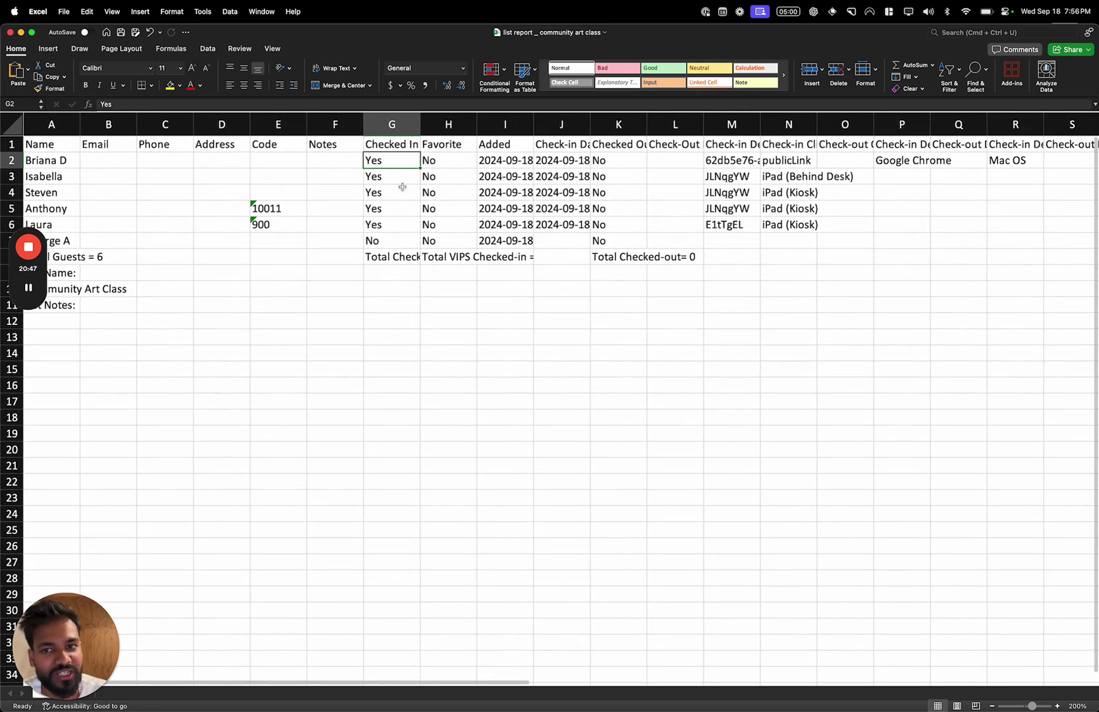
pyautogui.click(385, 240)
# Refresh the Open Art Class (Community Event) list in the incognito window and compare it with the Community Art Class list
pyautogui.hotkey('ctrl', 'Up')
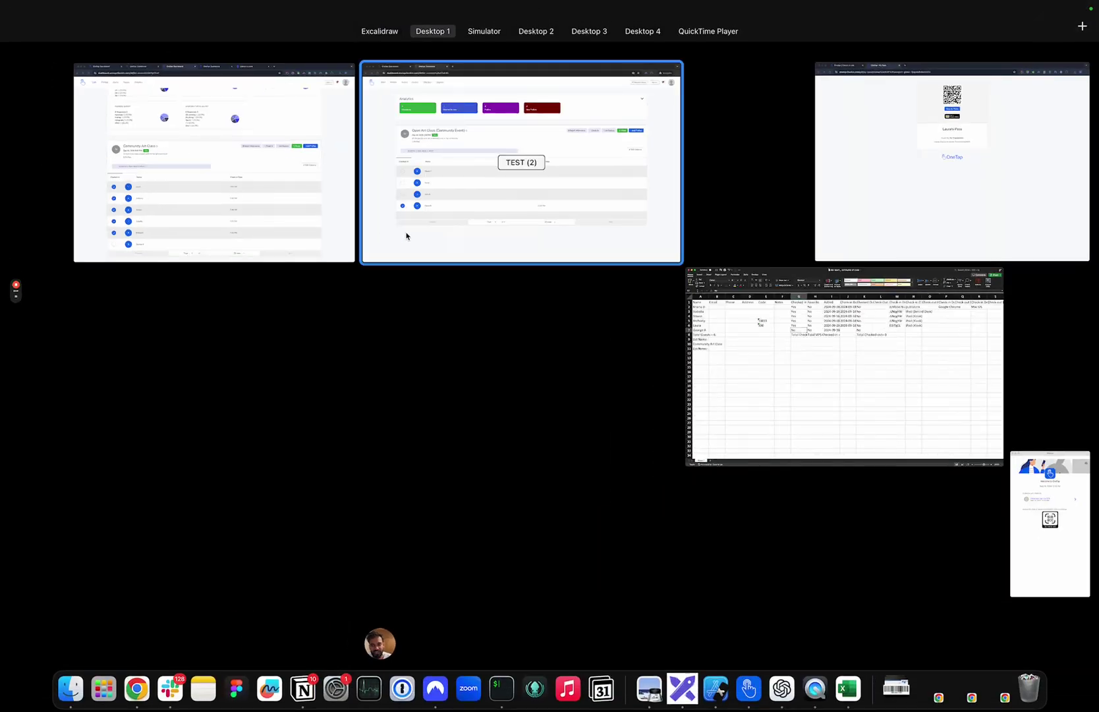
pyautogui.click(406, 236)
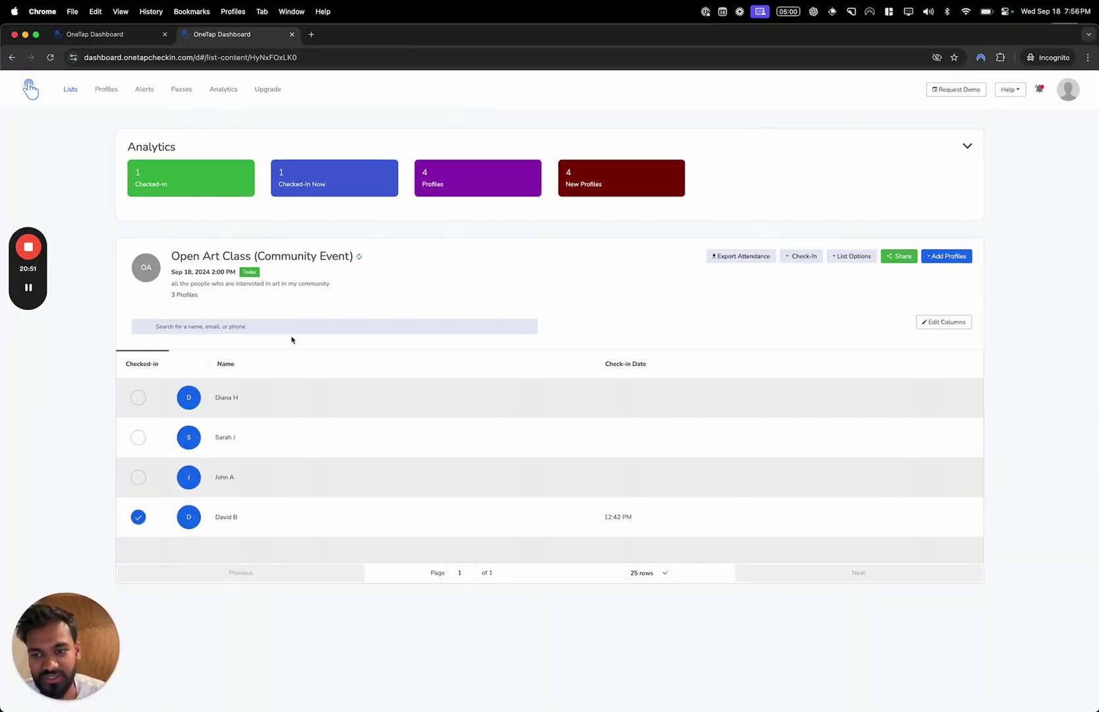
pyautogui.click(357, 258)
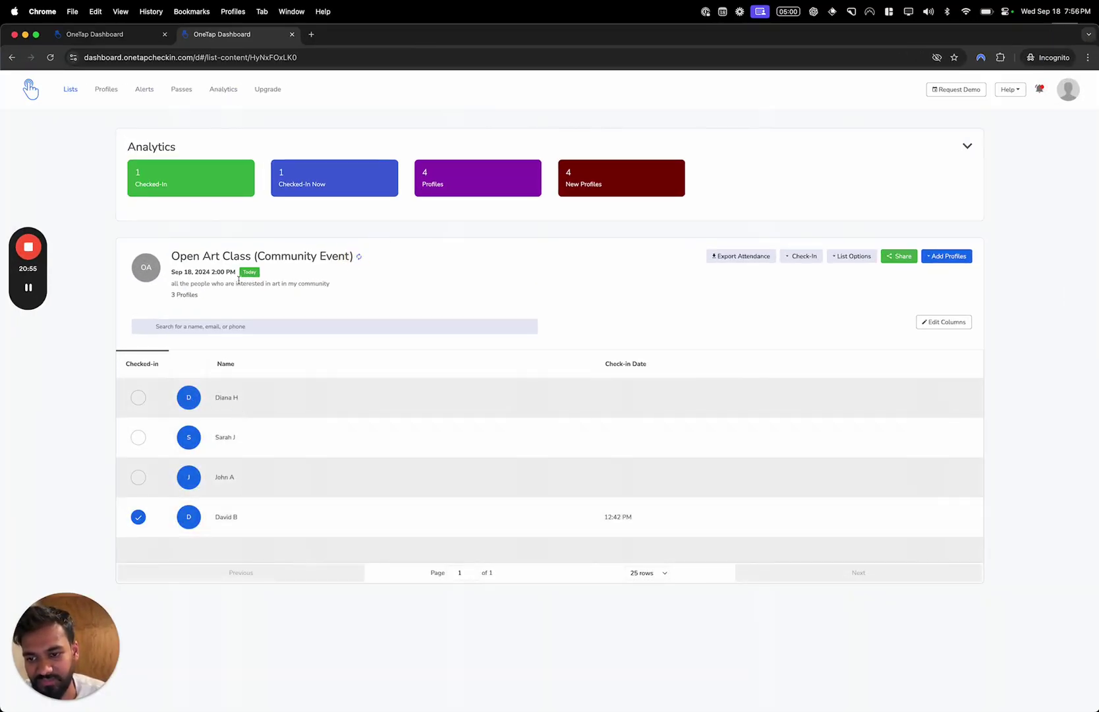
pyautogui.hotkey('ctrl', 'Up')
pyautogui.click(283, 197)
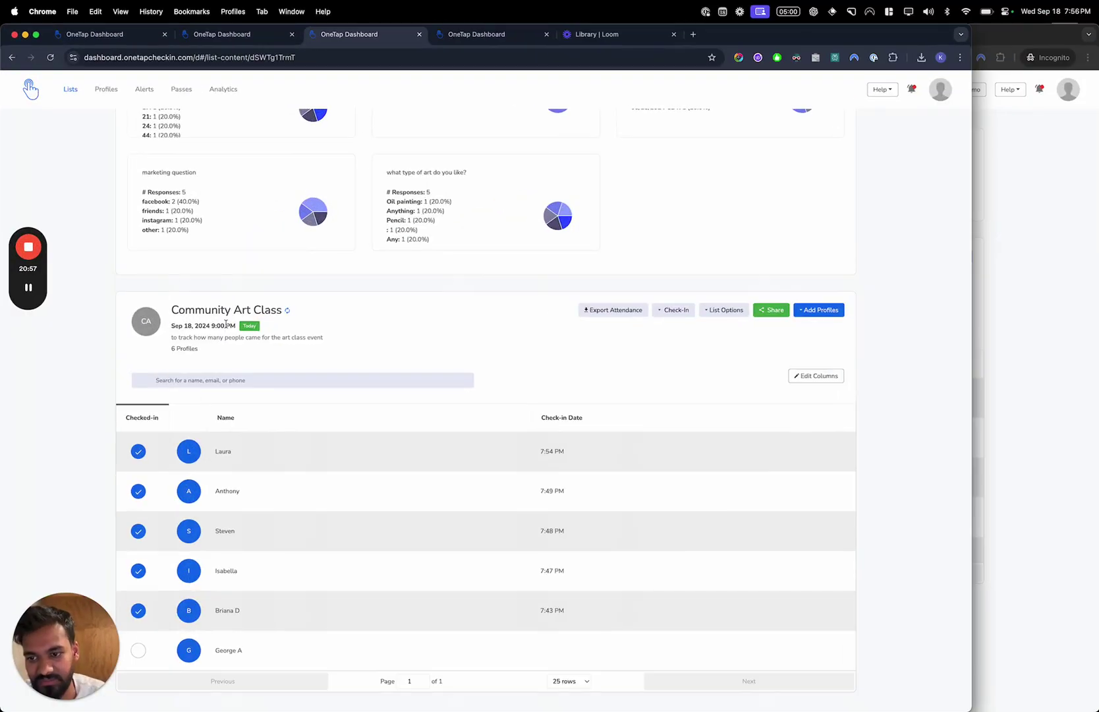
pyautogui.click(1018, 352)
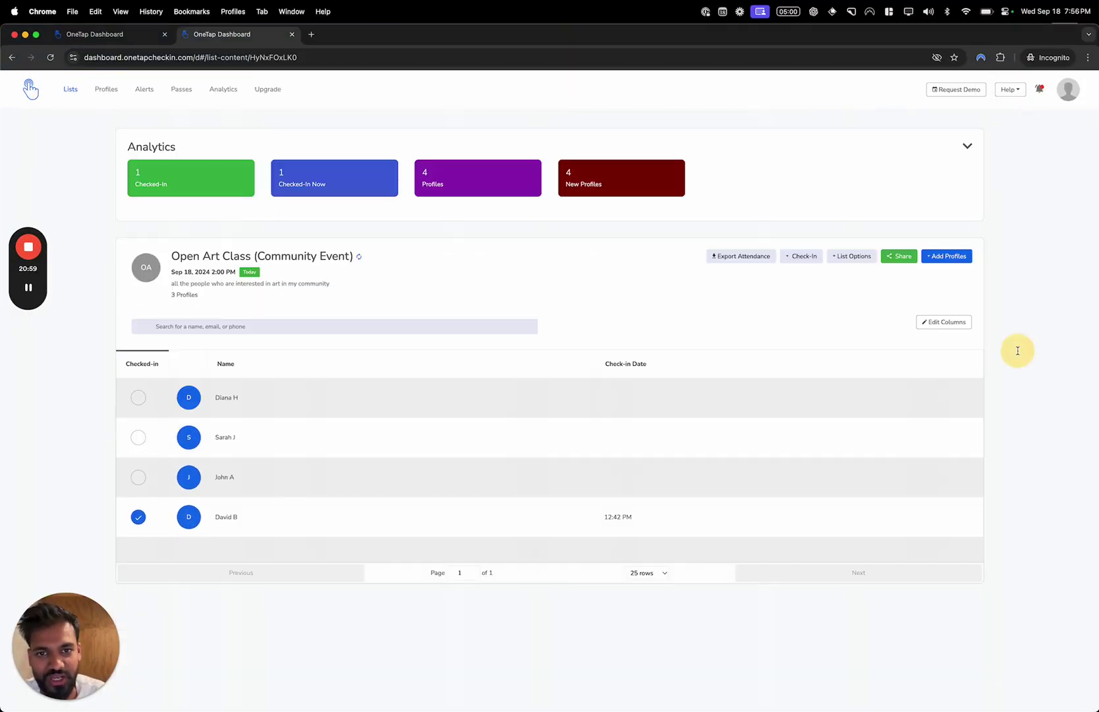
# Bring up the visitor's pass window, close it, and return to the attendance report in Excel
pyautogui.hotkey('ctrl', 'Up')
pyautogui.click(278, 206)
pyautogui.hotkey('ctrl', 'Up')
pyautogui.click(837, 170)
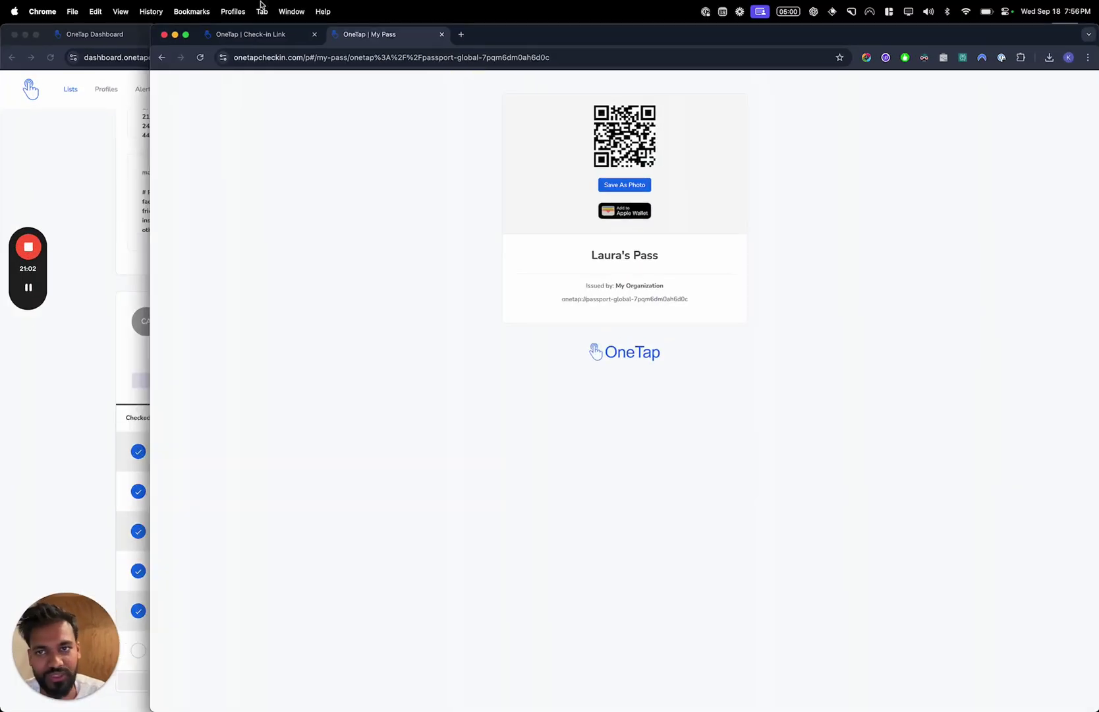
pyautogui.click(165, 34)
pyautogui.hotkey('ctrl', 'Up')
pyautogui.click(462, 194)
# Widen the Check-in Date column in the attendance report to show full timestamps and inspect the check-in times
pyautogui.hscroll(1, 462, 194)
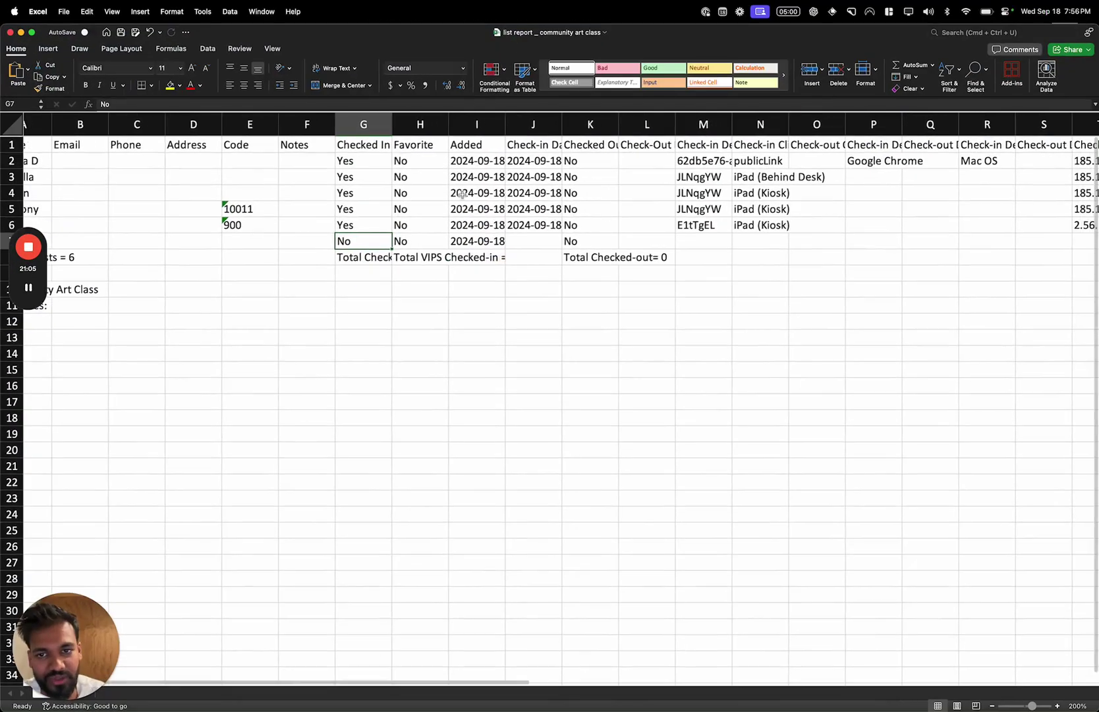
pyautogui.hscroll(2, 462, 195)
pyautogui.click(362, 128)
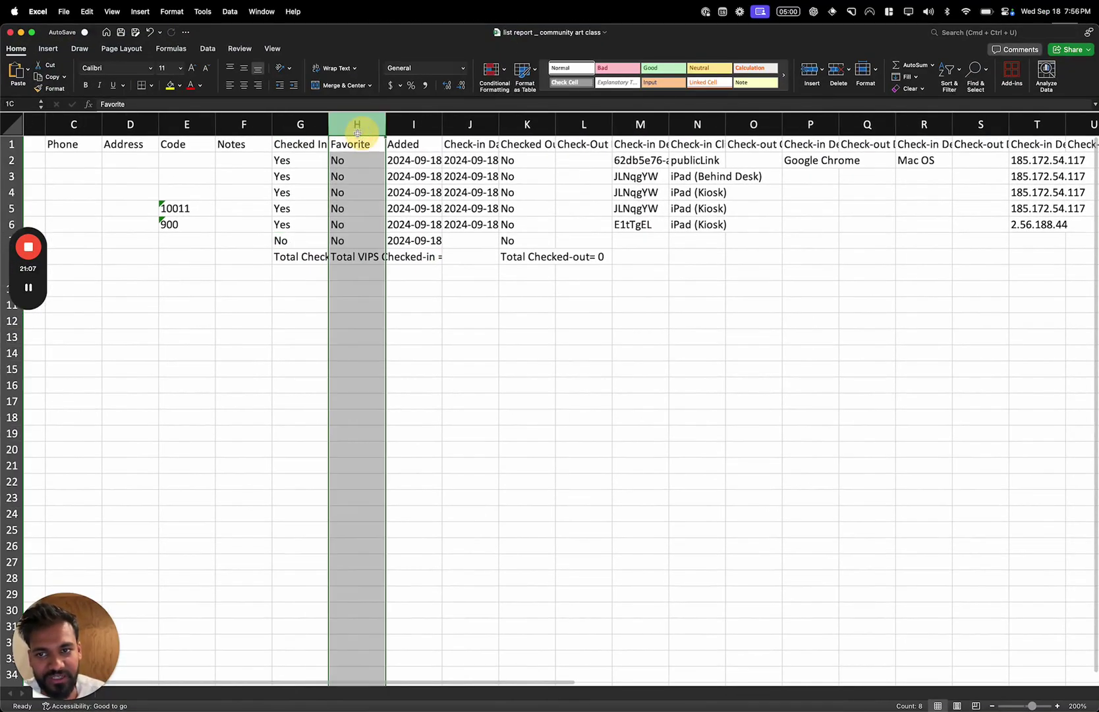
pyautogui.click(445, 176)
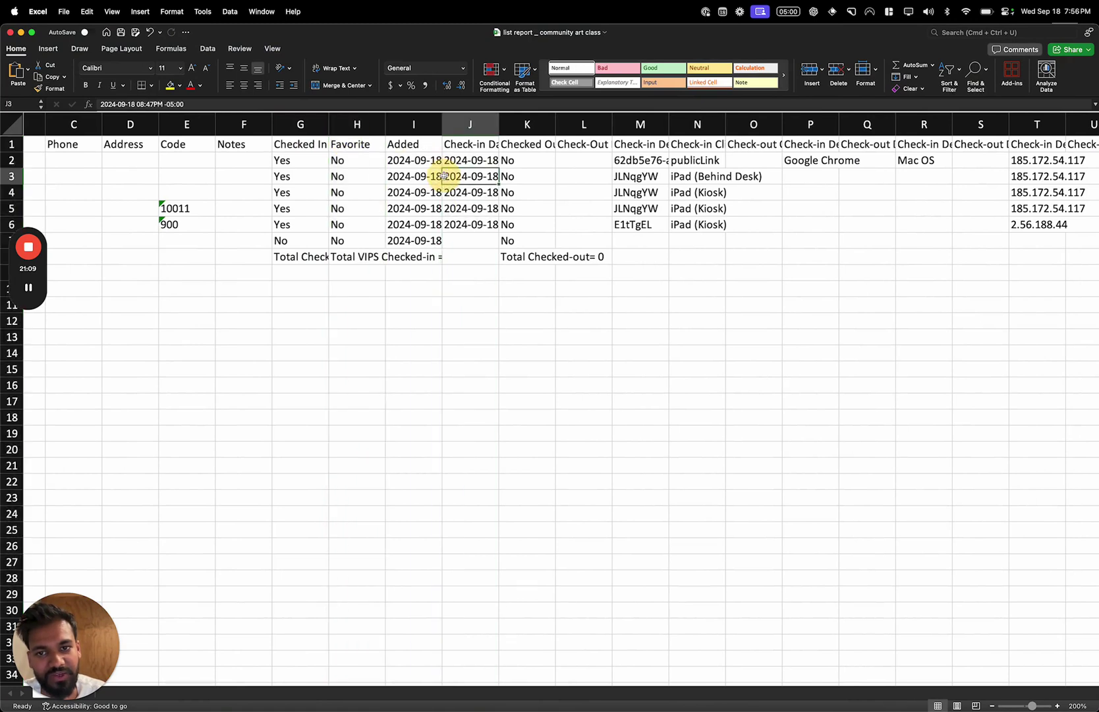
pyautogui.moveTo(499, 120); pyautogui.dragTo(643, 117)
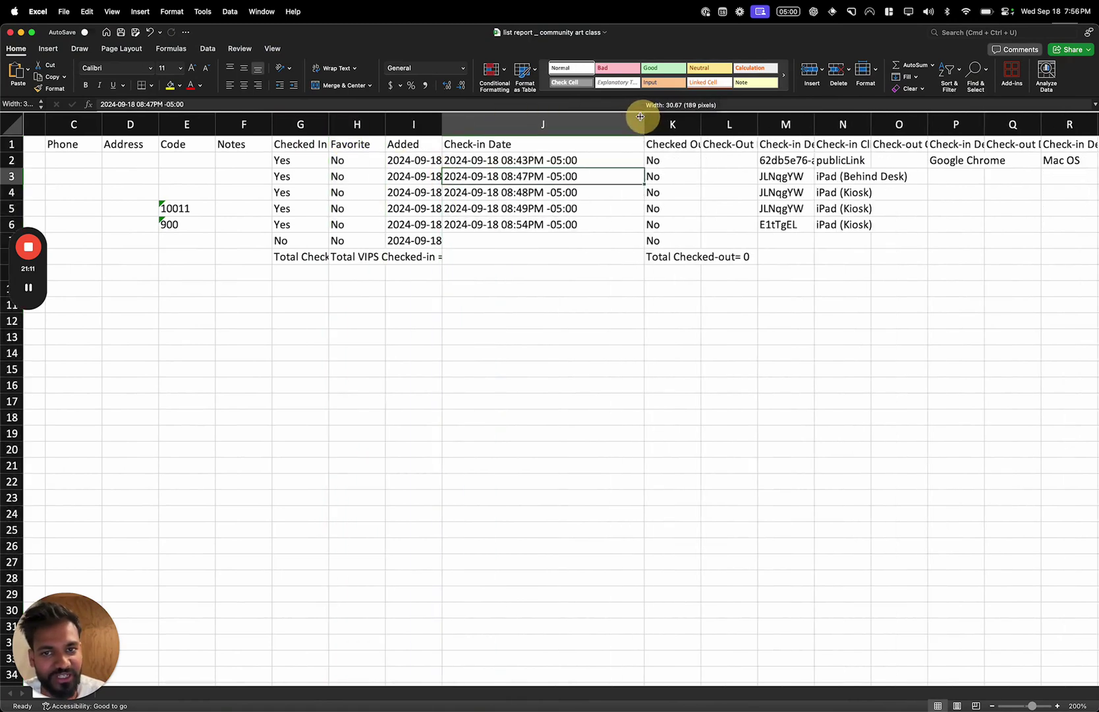
pyautogui.moveTo(537, 146); pyautogui.dragTo(546, 252)
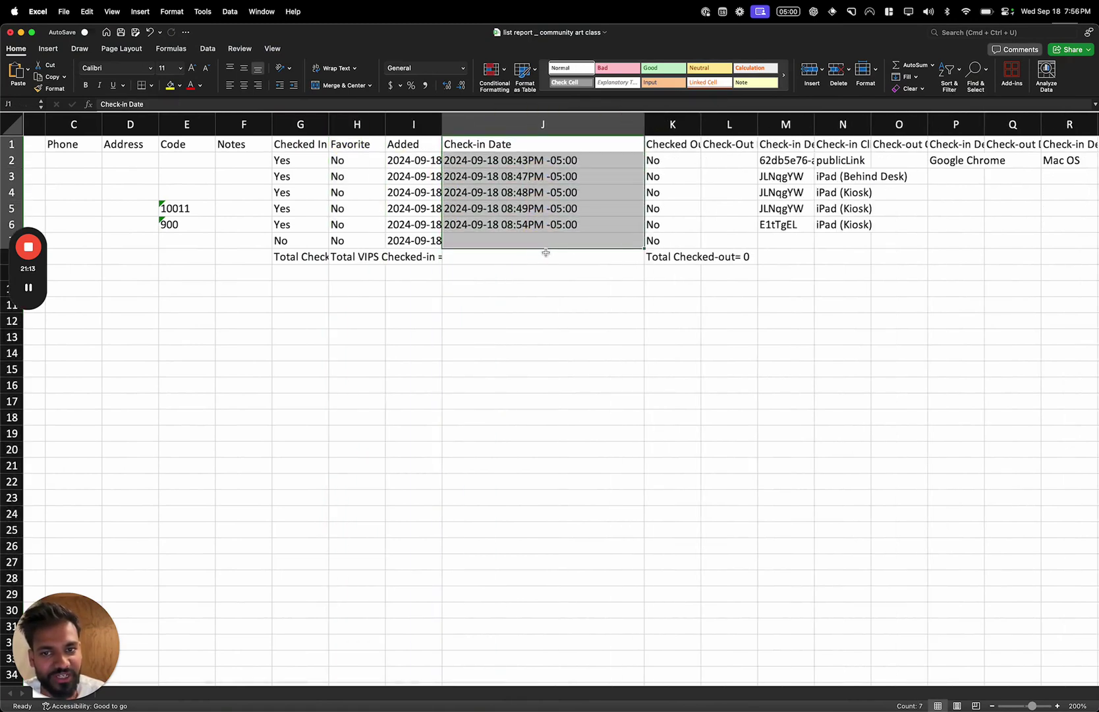
pyautogui.click(545, 254)
pyautogui.click(574, 162)
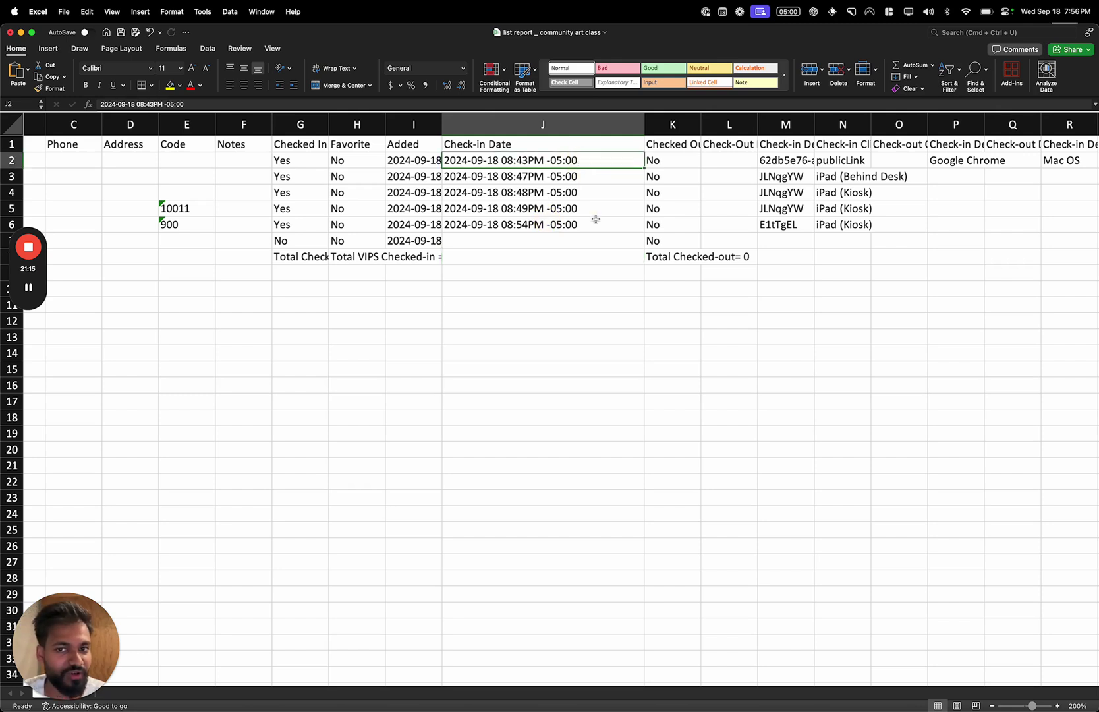
# Widen the Checked Out, Check-Out Date, Check-in Device Unique ID and Check-in Client columns
pyautogui.hscroll(4, 595, 219)
pyautogui.moveTo(472, 125); pyautogui.dragTo(723, 124)
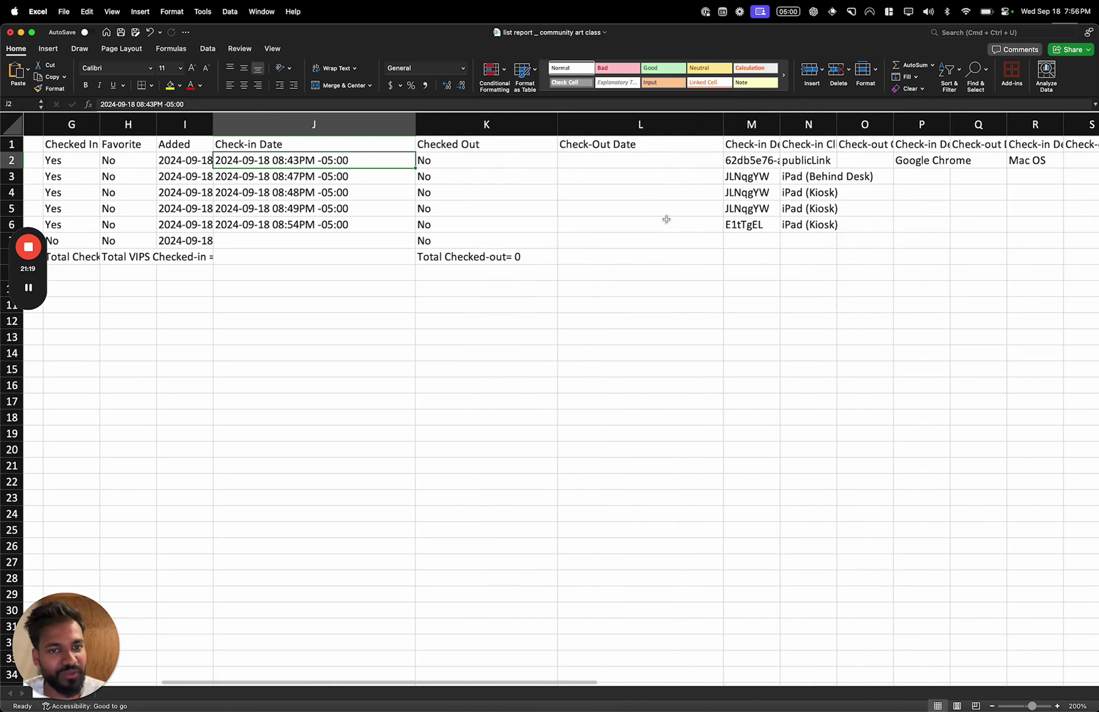
pyautogui.hscroll(2, 664, 218)
pyautogui.hscroll(1, 666, 219)
pyautogui.moveTo(612, 124); pyautogui.dragTo(722, 125)
pyautogui.click(712, 192)
# Examine the Check-in Client entries and the device IP address and check-in link columns
pyautogui.hscroll(5, 711, 198)
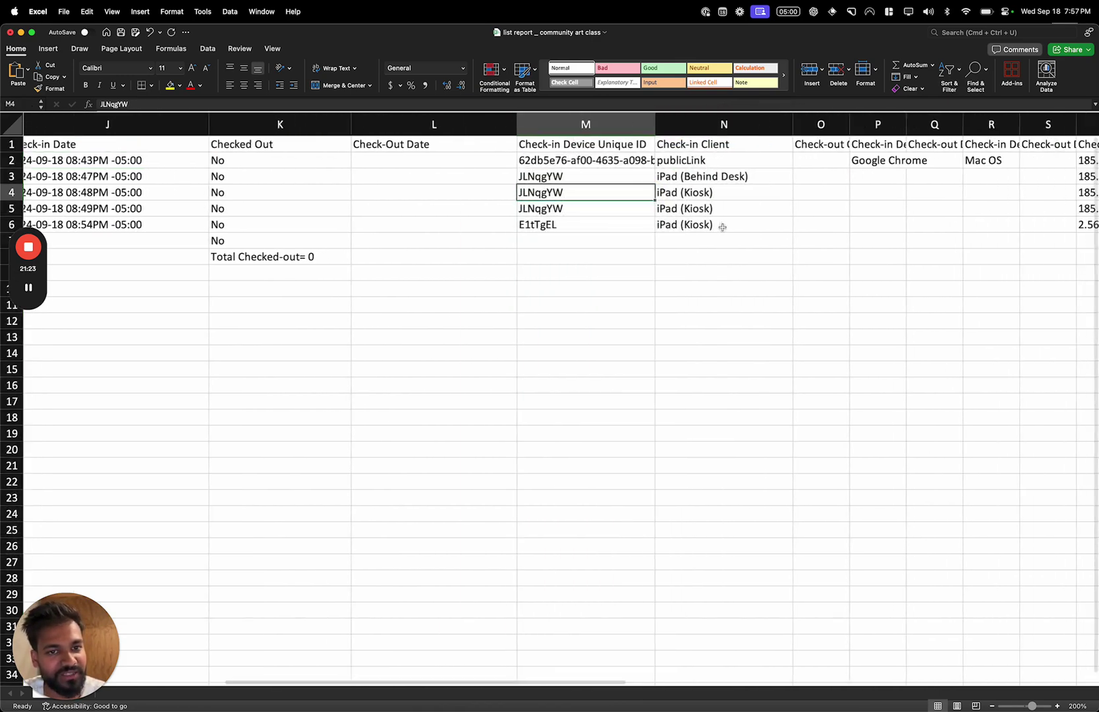
pyautogui.click(448, 175)
pyautogui.hscroll(5, 527, 172)
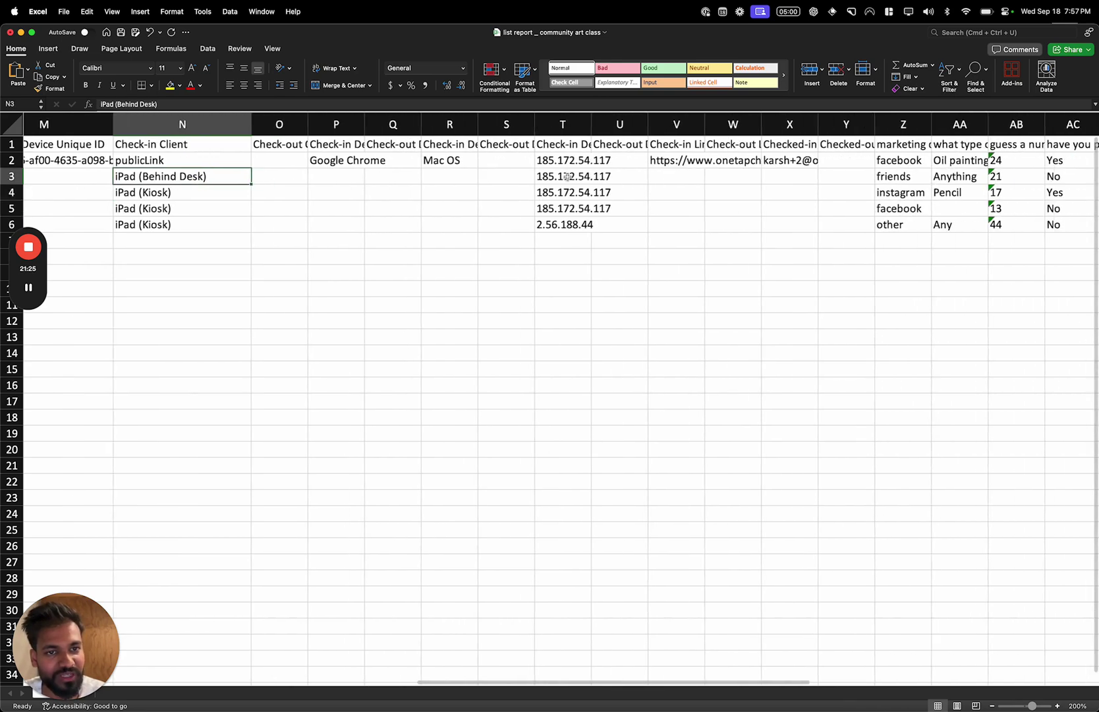
pyautogui.click(587, 164)
pyautogui.click(611, 164)
pyautogui.hscroll(3, 586, 164)
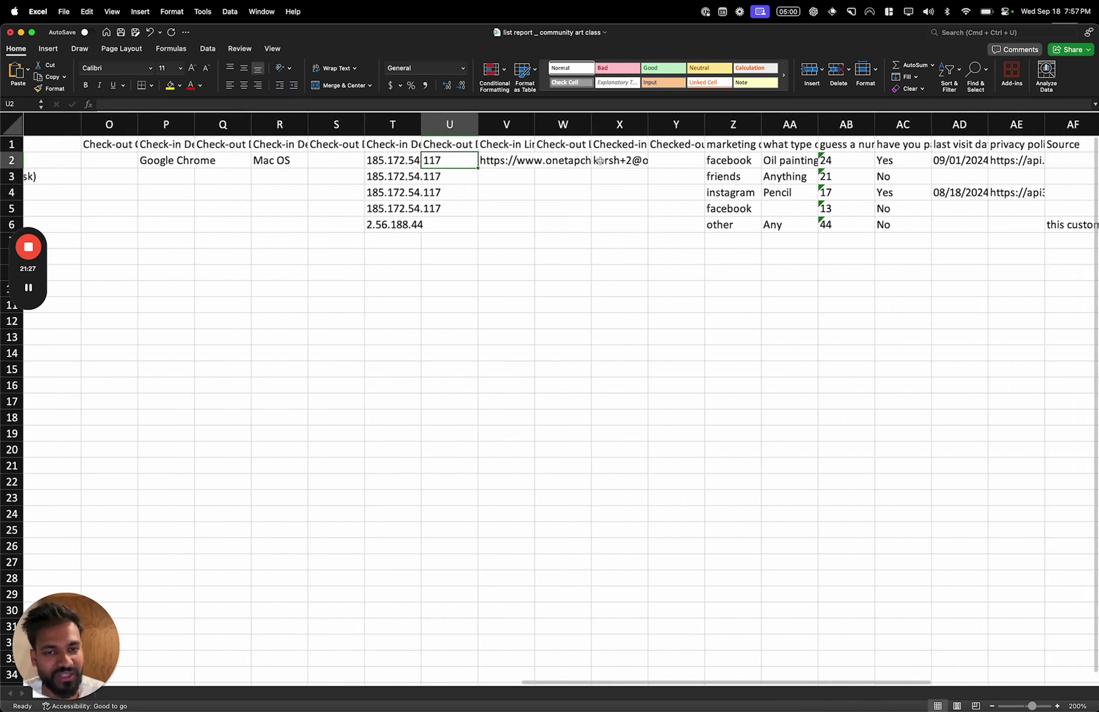
# Widen the Check-out Link and marketing question columns and highlight the marketing question answers
pyautogui.moveTo(592, 124); pyautogui.dragTo(720, 122)
pyautogui.hscroll(5, 733, 180)
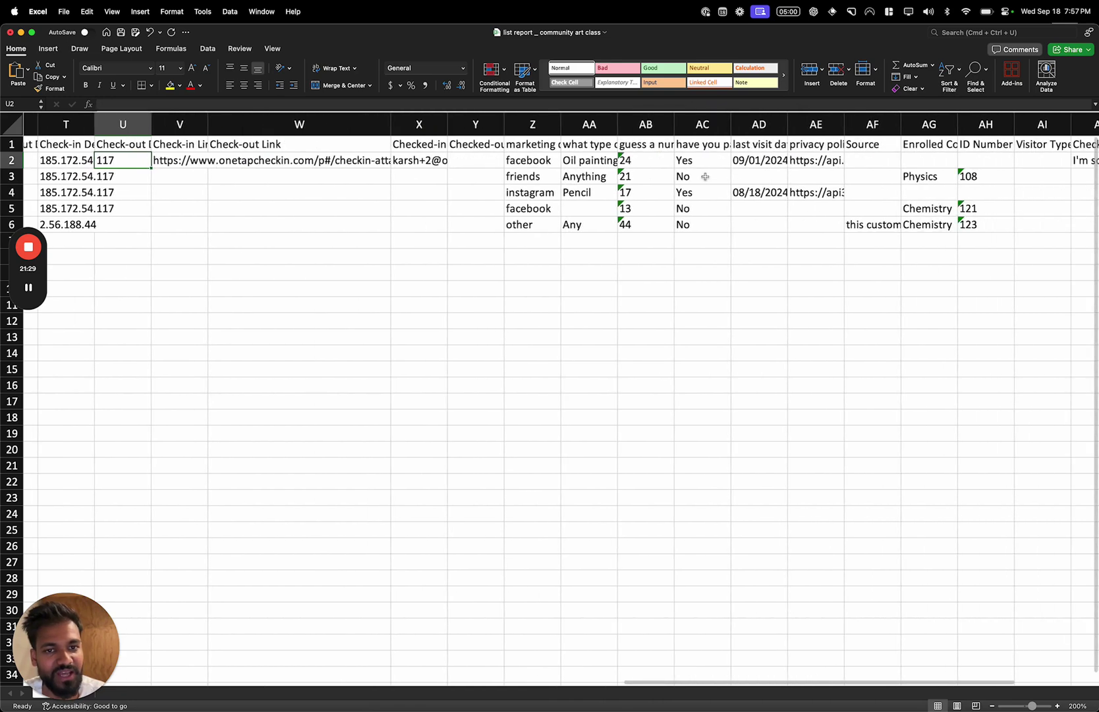
pyautogui.click(458, 144)
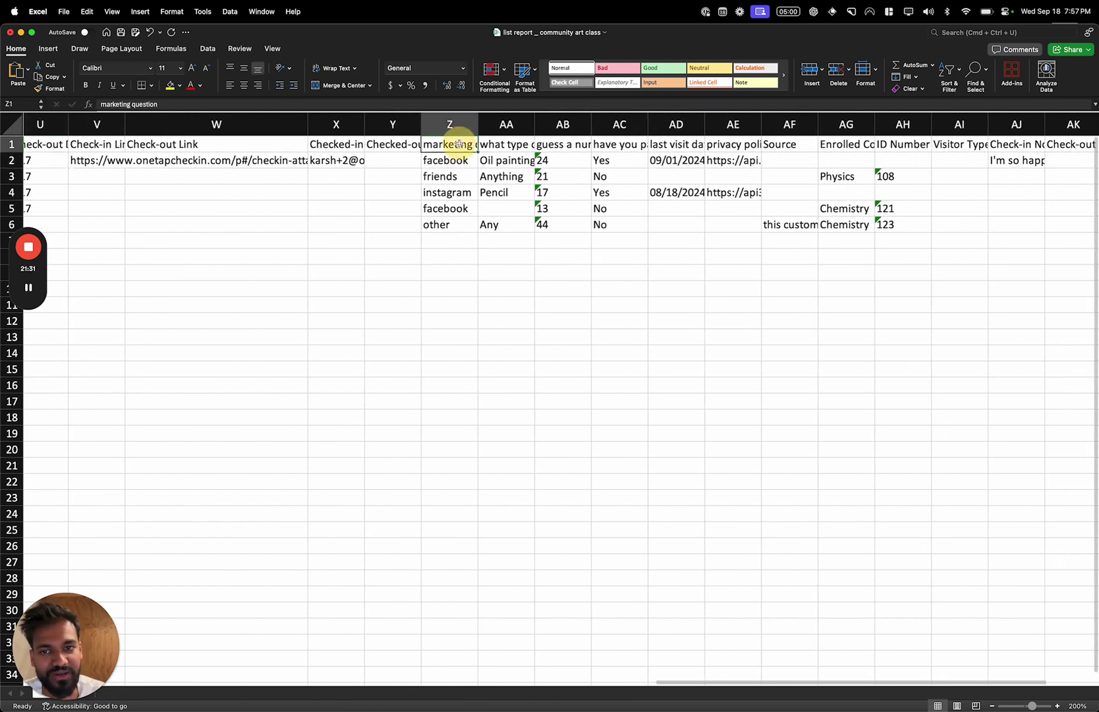
pyautogui.moveTo(474, 124); pyautogui.dragTo(648, 124)
pyautogui.click(582, 172)
pyautogui.moveTo(544, 144); pyautogui.dragTo(533, 241)
# Widen the column asking what type of art visitors like and highlight its answers
pyautogui.hscroll(4, 535, 242)
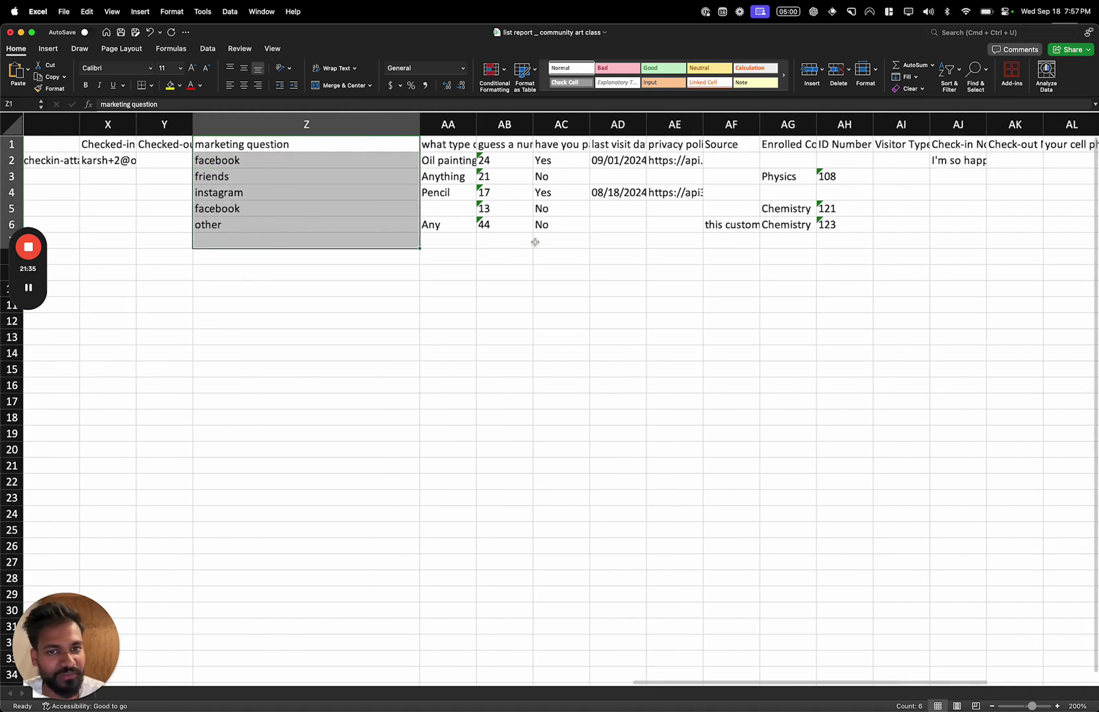
pyautogui.moveTo(478, 121); pyautogui.dragTo(669, 120)
pyautogui.moveTo(589, 147); pyautogui.dragTo(604, 235)
pyautogui.click(603, 235)
# Show the "guess a number" and "have you painted before?" columns at full width and highlight their answers
pyautogui.hscroll(3, 606, 235)
pyautogui.hscroll(2, 608, 235)
pyautogui.moveTo(553, 144); pyautogui.dragTo(527, 233)
pyautogui.hscroll(2, 606, 209)
pyautogui.moveTo(581, 124)
pyautogui.mouseDown()
pyautogui.moveTo(702, 123)
pyautogui.moveTo(642, 176)
pyautogui.moveTo(628, 228)
pyautogui.mouseUp()
pyautogui.hscroll(2, 619, 197)
pyautogui.hscroll(1, 610, 137)
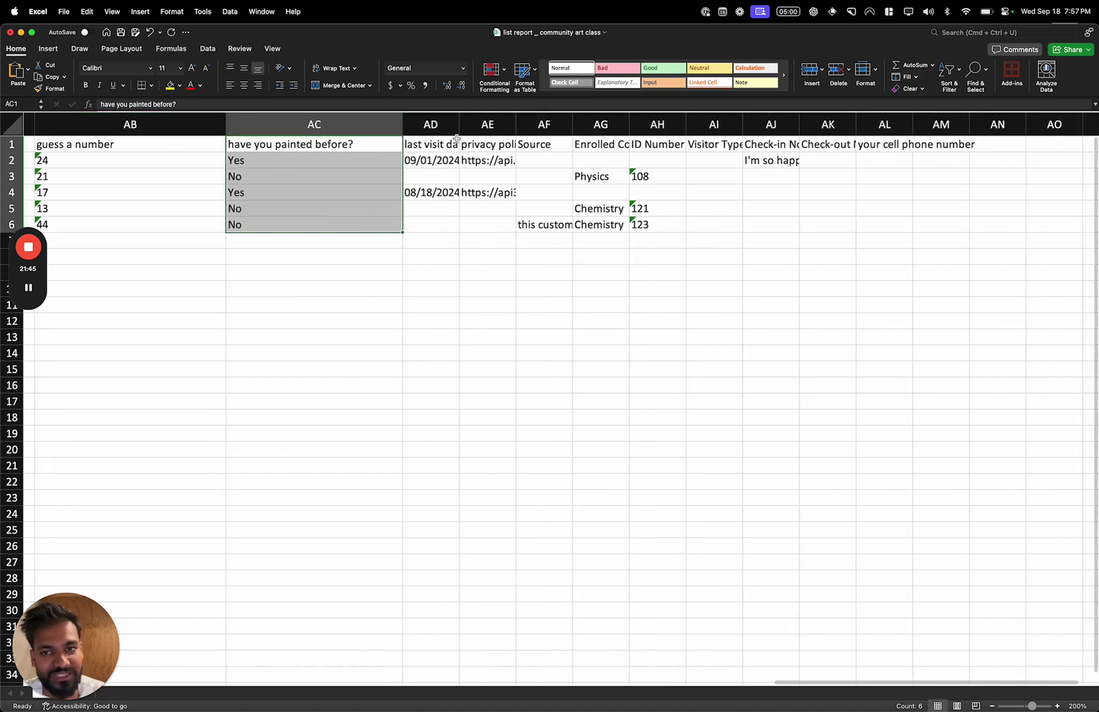
# Widen the "last visit date?" column, highlight its dates, and slightly widen the privacy policy column
pyautogui.moveTo(458, 126); pyautogui.dragTo(570, 125)
pyautogui.moveTo(519, 160); pyautogui.dragTo(514, 239)
pyautogui.moveTo(627, 123); pyautogui.dragTo(636, 153)
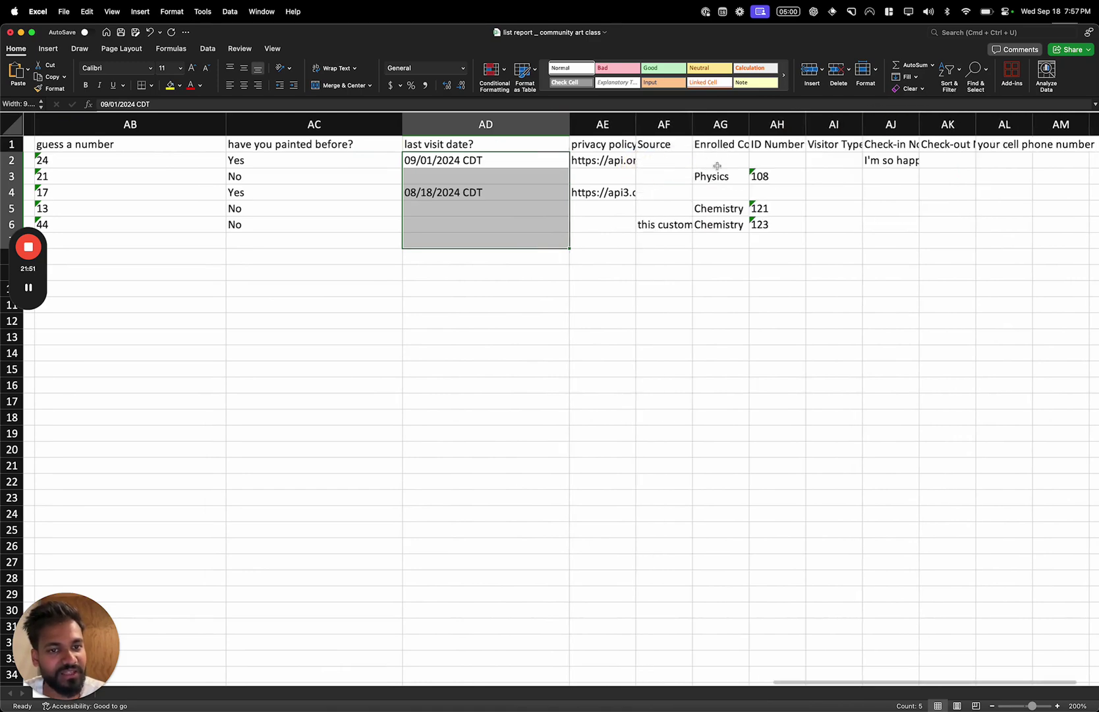
# Check the Source and ID Number columns, and widen the Check-in Note column to show the full note
pyautogui.hscroll(6, 722, 165)
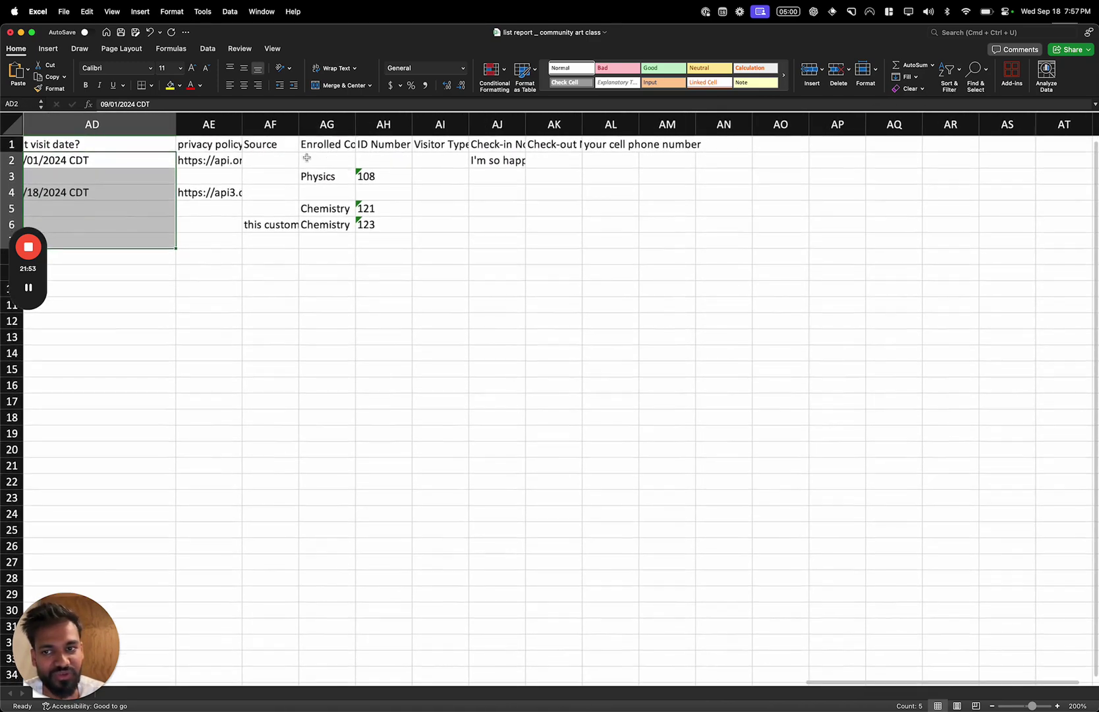
pyautogui.click(307, 157)
pyautogui.click(270, 145)
pyautogui.click(381, 146)
pyautogui.click(491, 157)
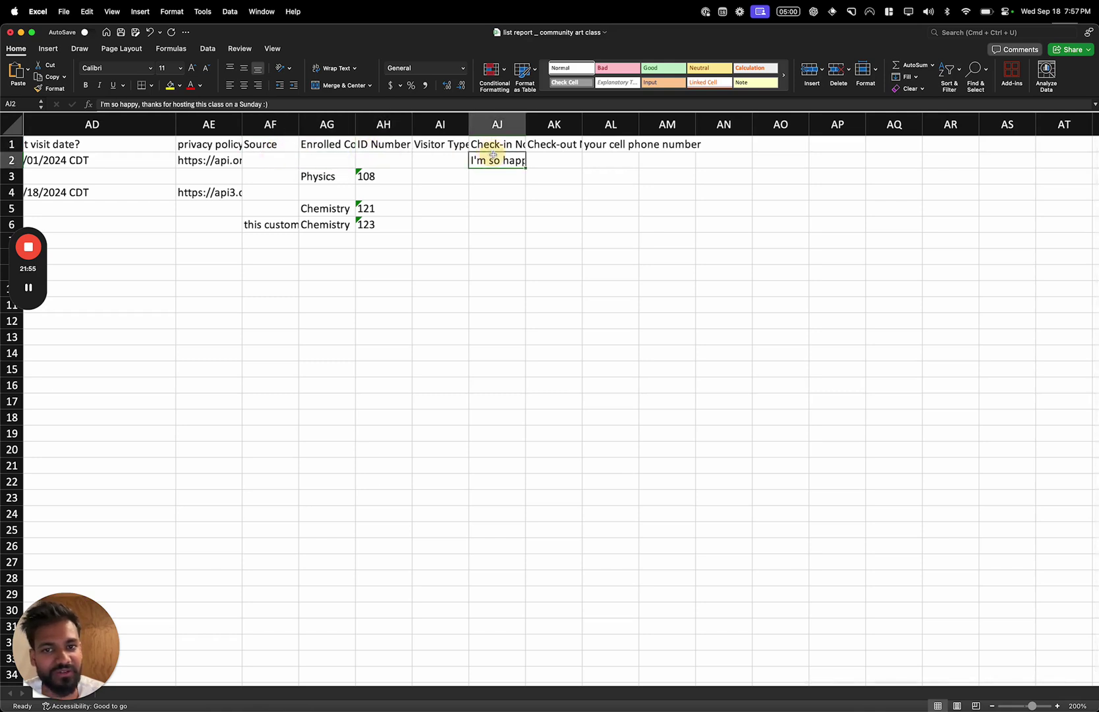
pyautogui.moveTo(526, 124); pyautogui.dragTo(846, 100)
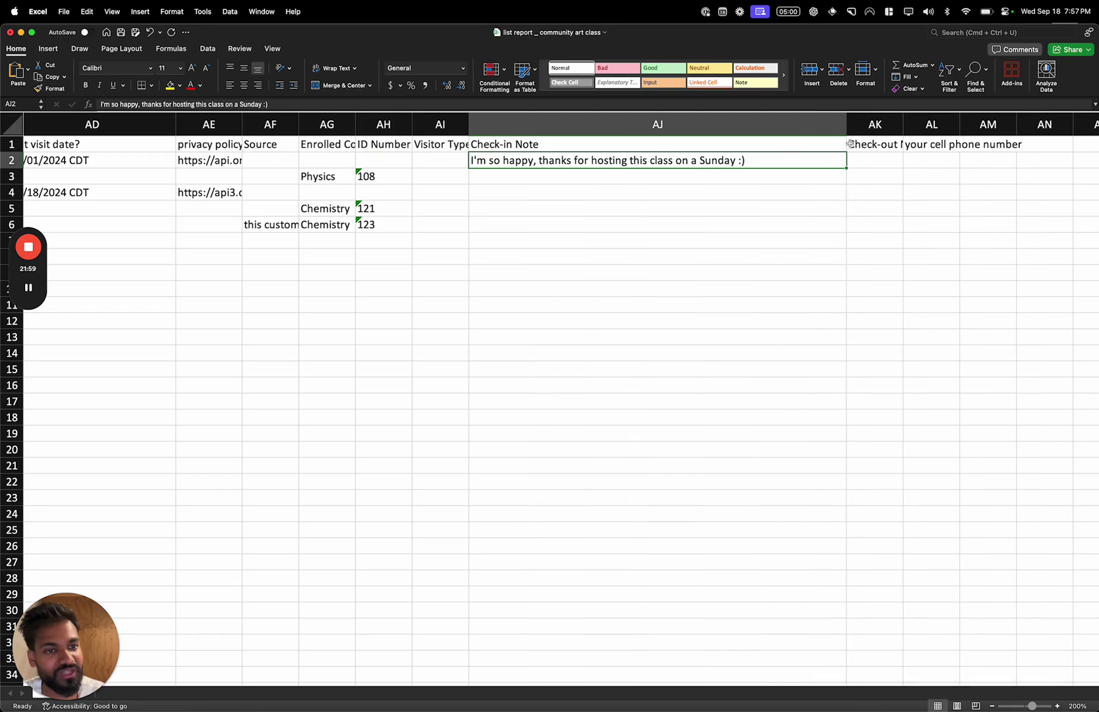
# Close the attendance report workbook, saving its changes, and return to the OneTap dashboard in Chrome
pyautogui.click(11, 33)
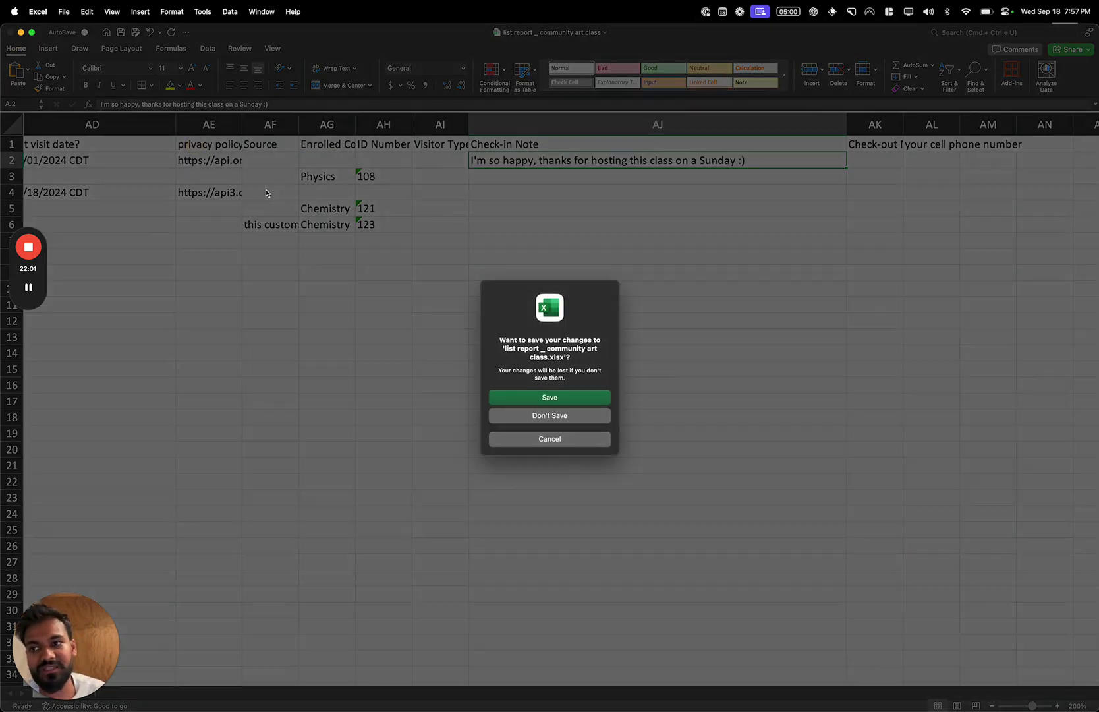
pyautogui.click(528, 400)
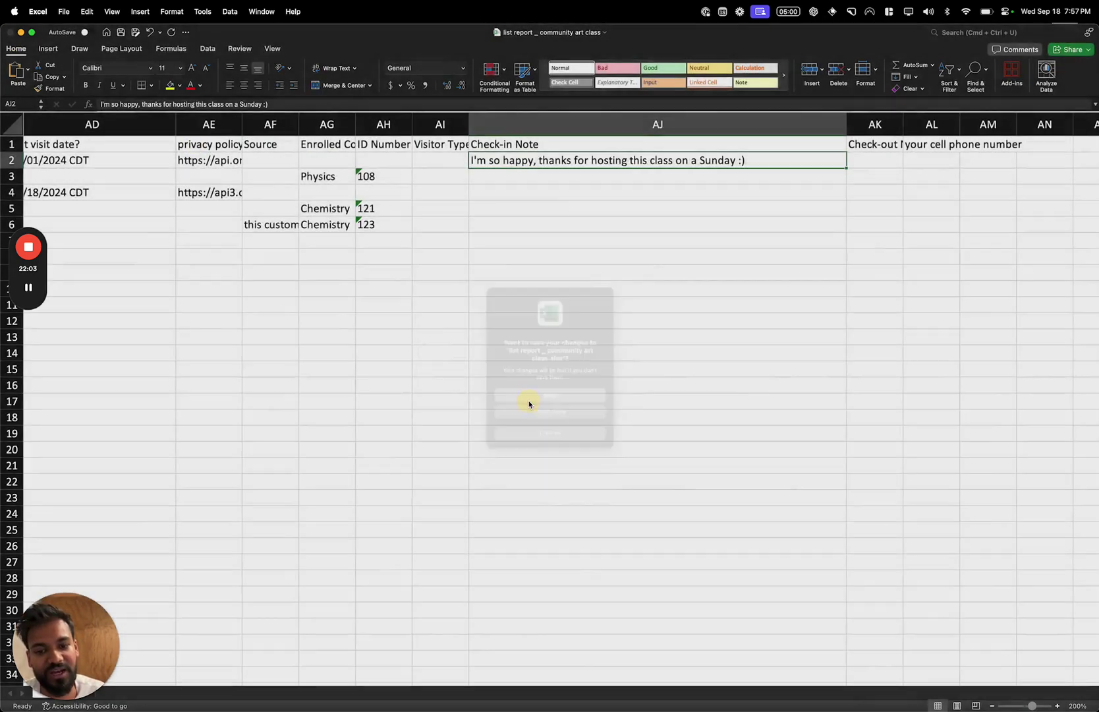
pyautogui.scroll(5, 447, 349)
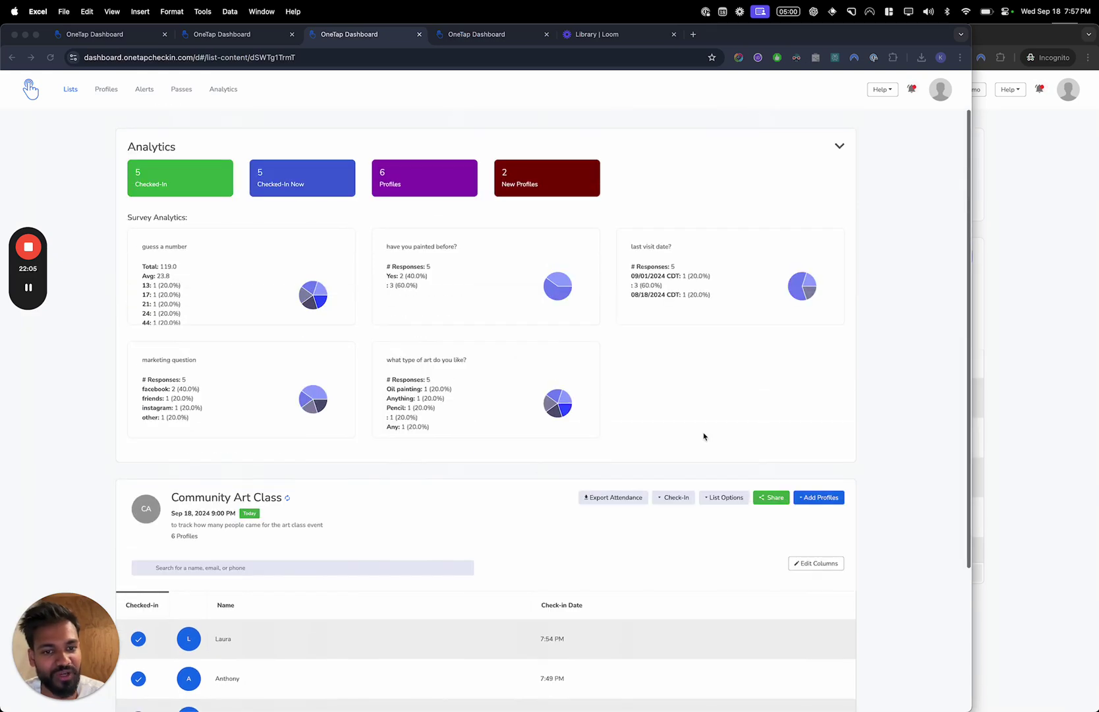
# Enable check-out in the Community Art Class list details and set the check-out method to Survey
pyautogui.click(727, 495)
pyautogui.click(738, 513)
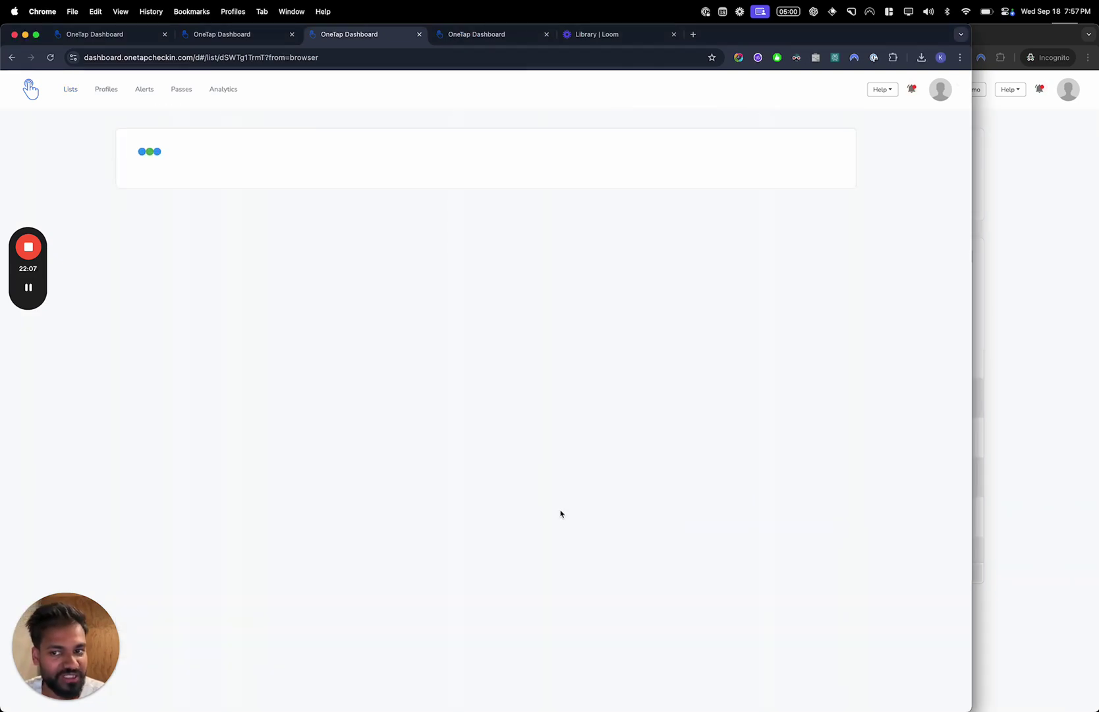
pyautogui.click(145, 531)
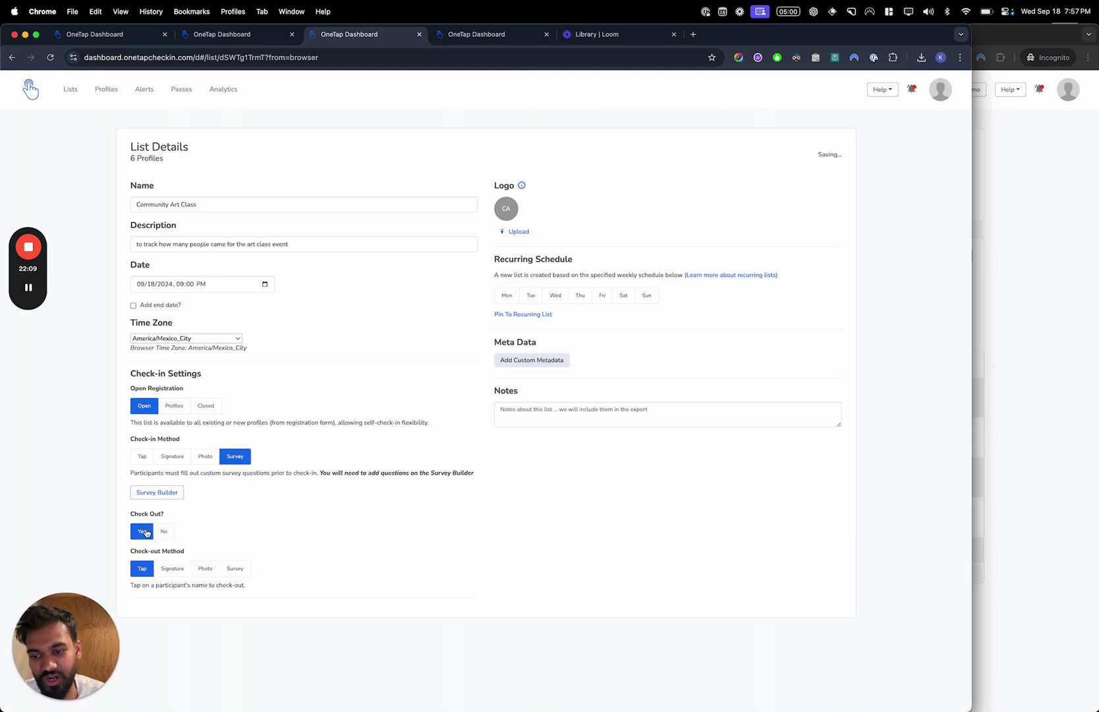
pyautogui.click(232, 571)
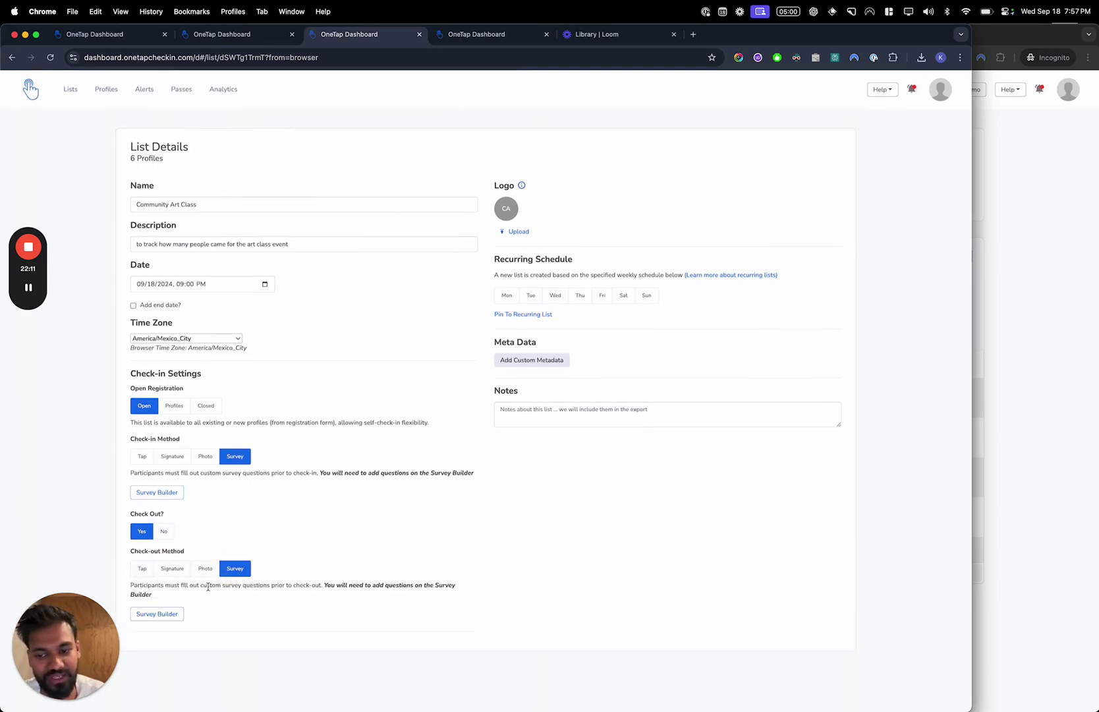
# Start a Multiple Choice question in the check-out survey asking "How would you rate the class today?"
pyautogui.click(170, 608)
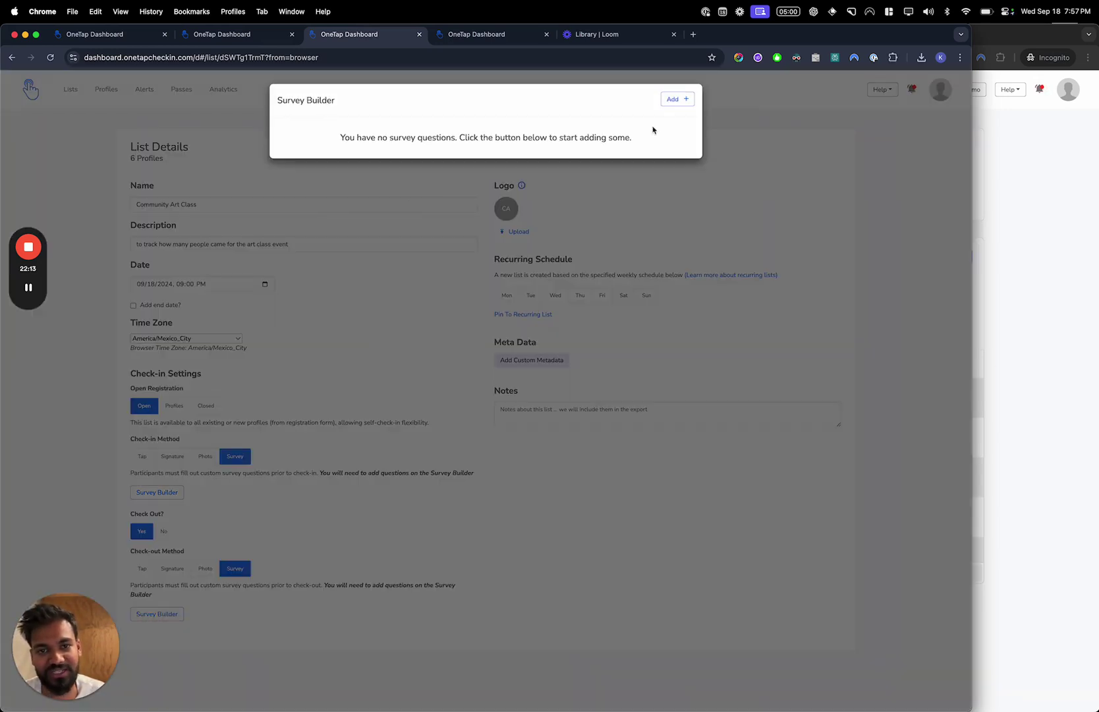
pyautogui.click(674, 101)
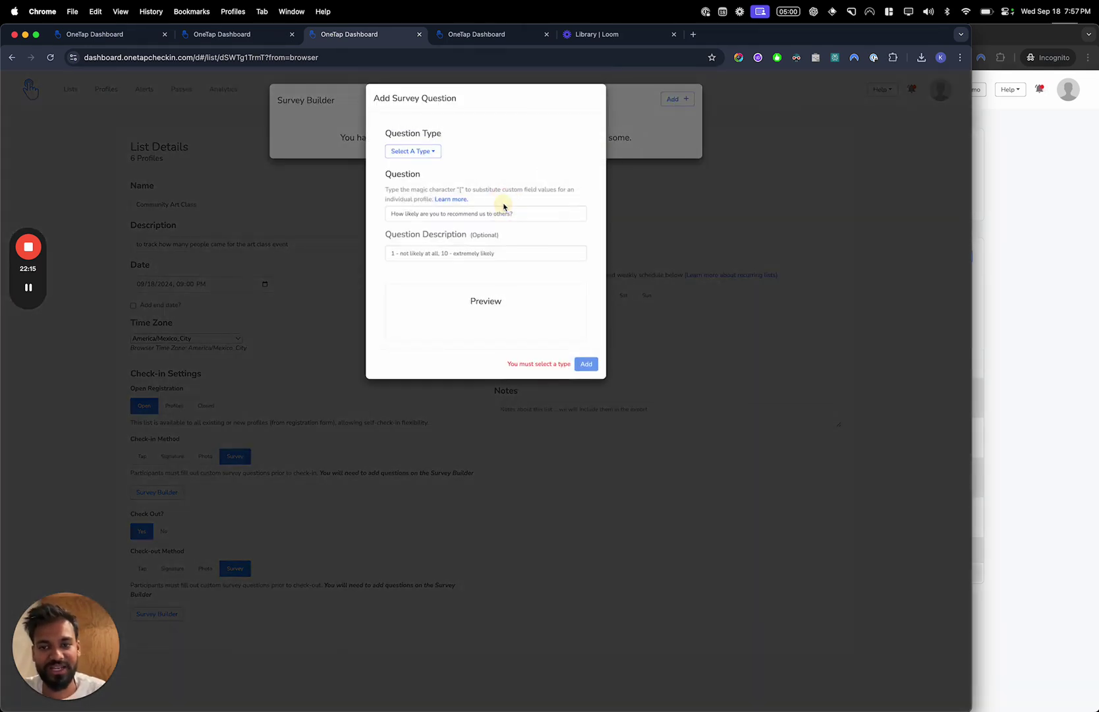
pyautogui.click(519, 211)
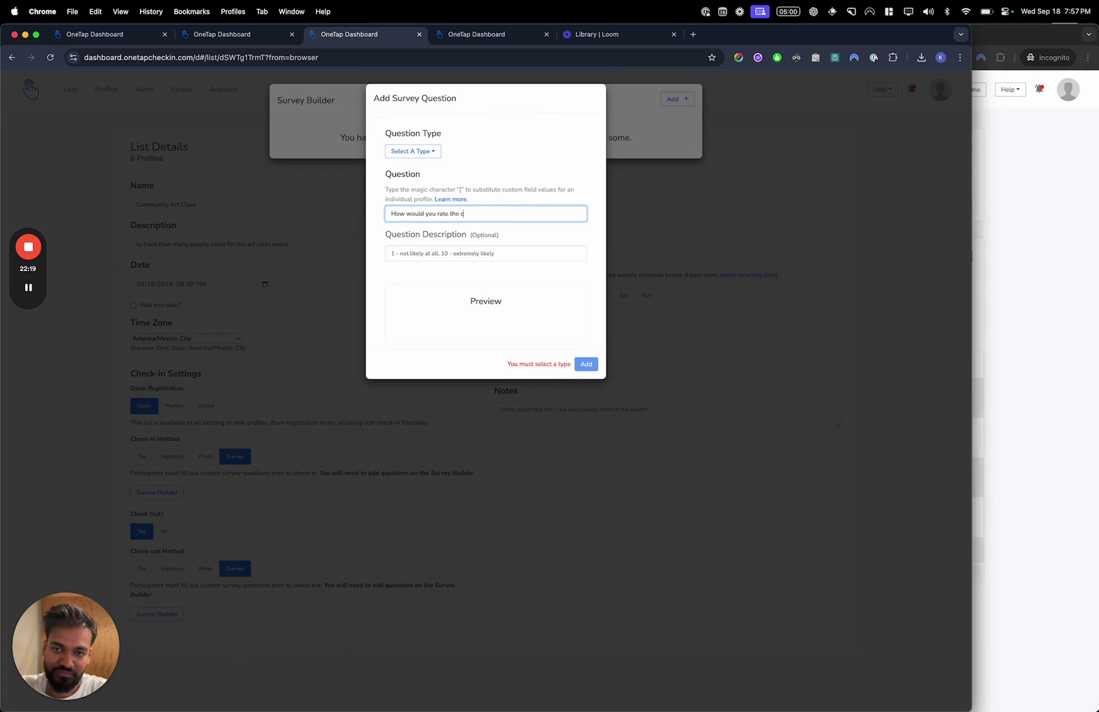
pyautogui.click(429, 151)
pyautogui.click(432, 183)
# Add Great, Amazing and Ok as response options for the class rating question
pyautogui.click(417, 294)
pyautogui.write('G')
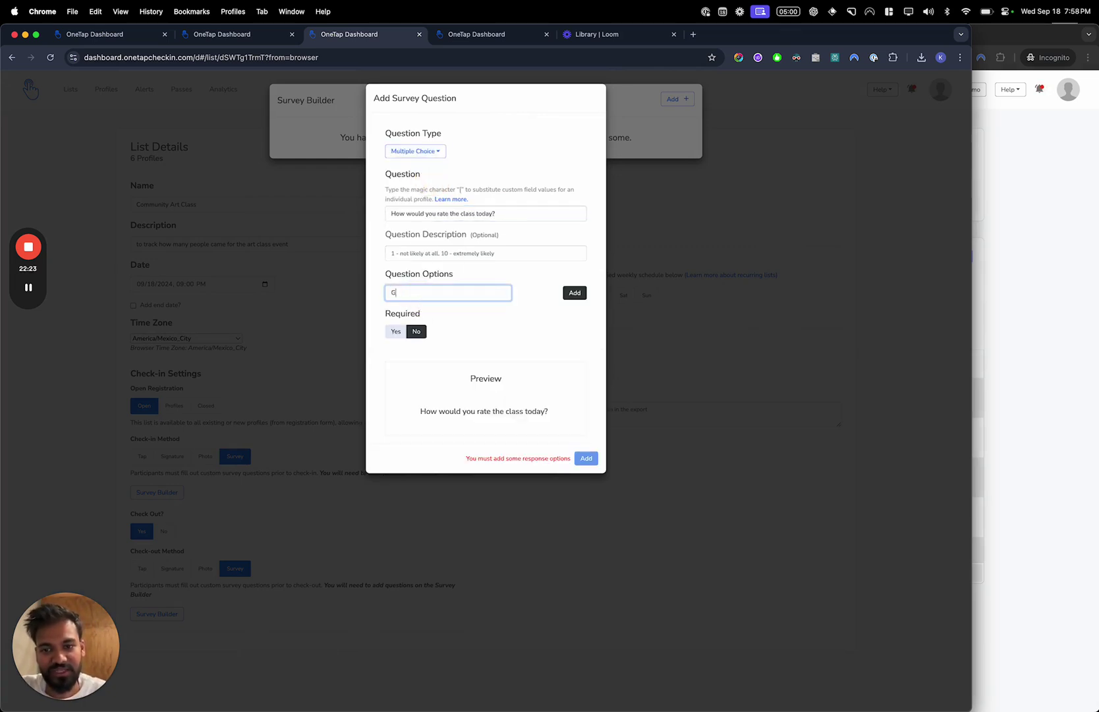
pyautogui.write('reat')
pyautogui.press('Return')
pyautogui.write('Amazing')
pyautogui.press('Return')
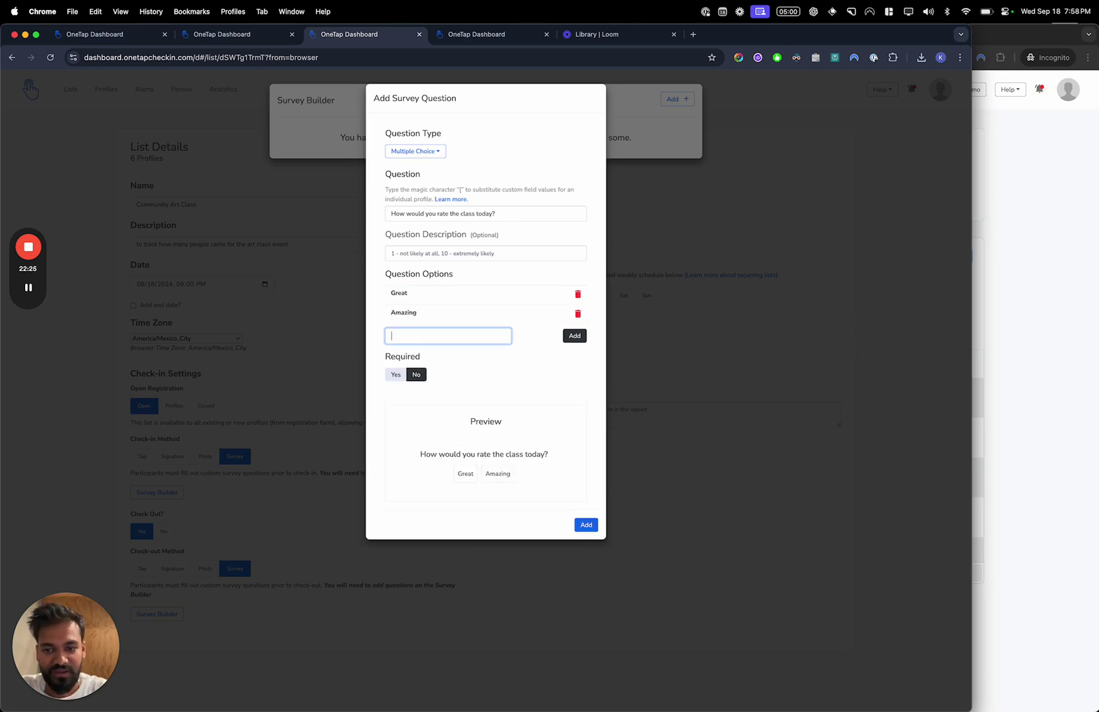
pyautogui.write('Ok')
pyautogui.press('Return')
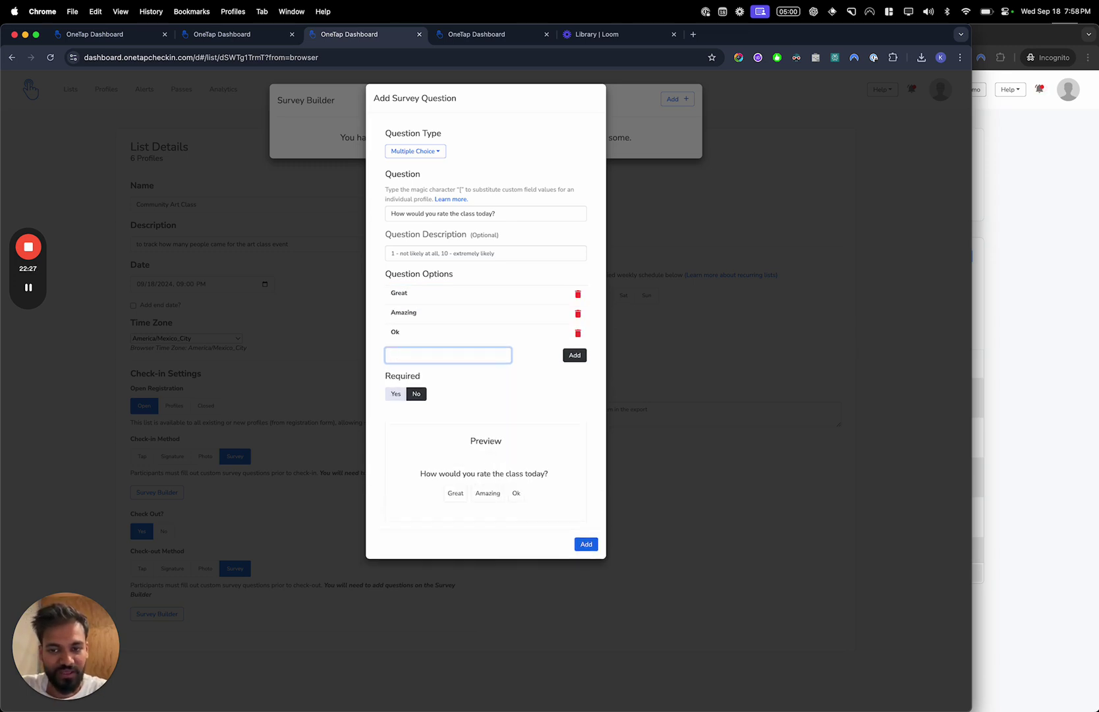
pyautogui.hotkey('alt', 'space')
pyautogui.write('emoj')
pyautogui.press('Return')
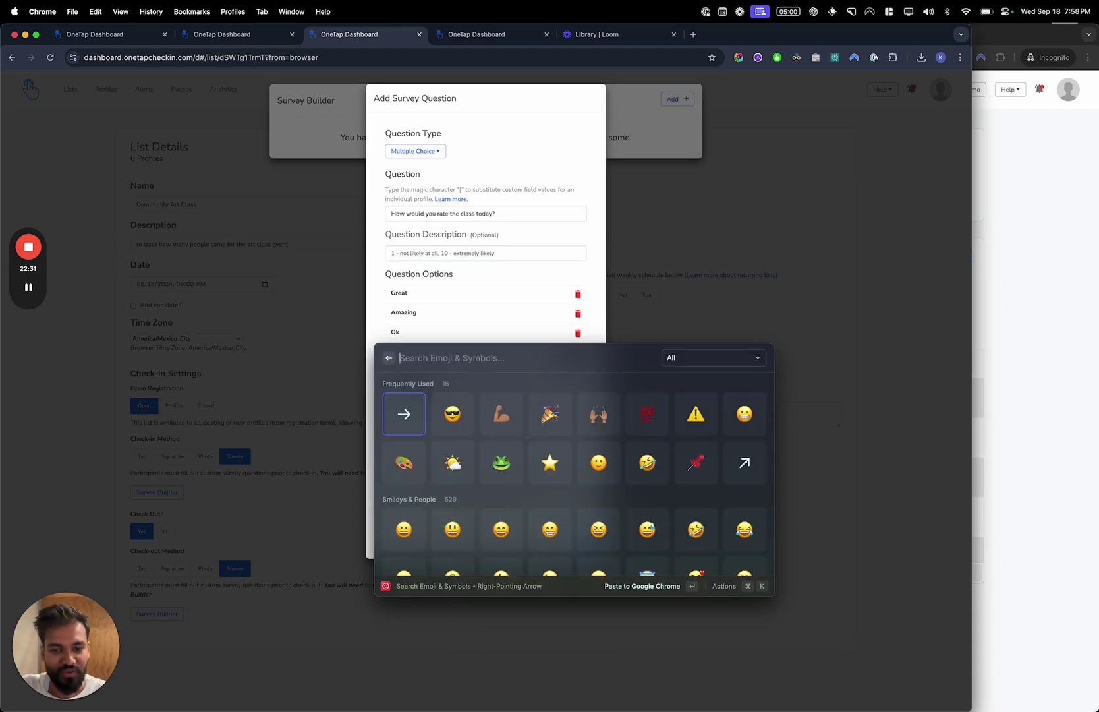
pyautogui.press('Escape')
pyautogui.press('Escape')
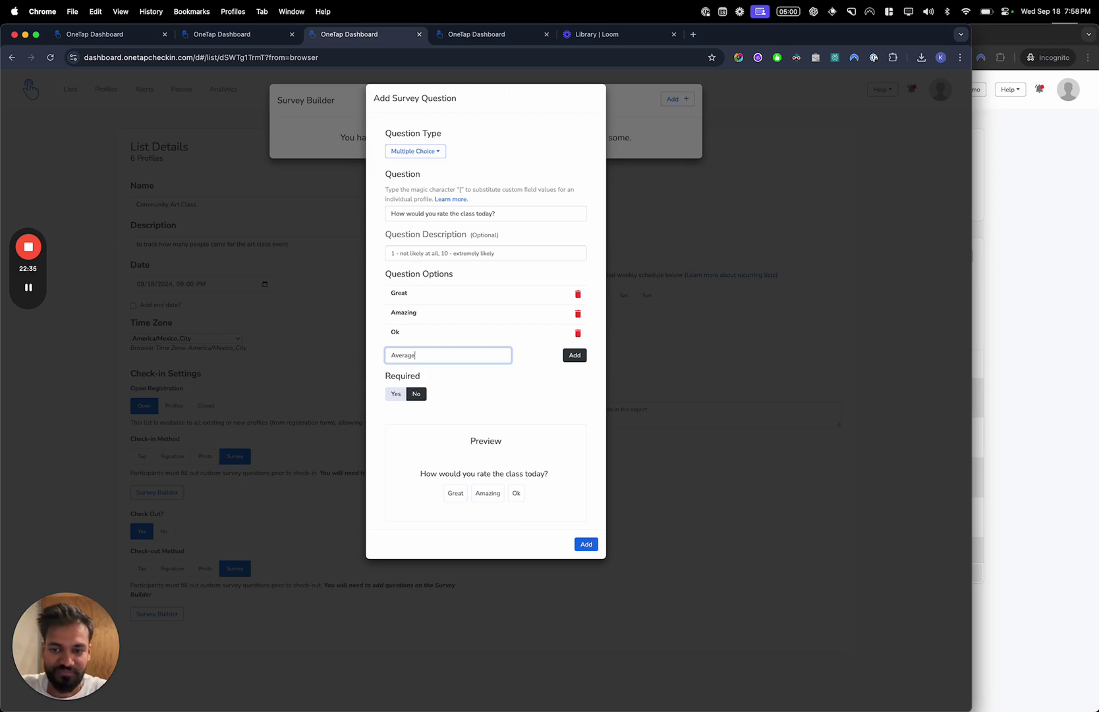
# Add Average as the last response option, save the question to the check-out survey, and close the Survey Builder
pyautogui.press('Return')
pyautogui.click(588, 564)
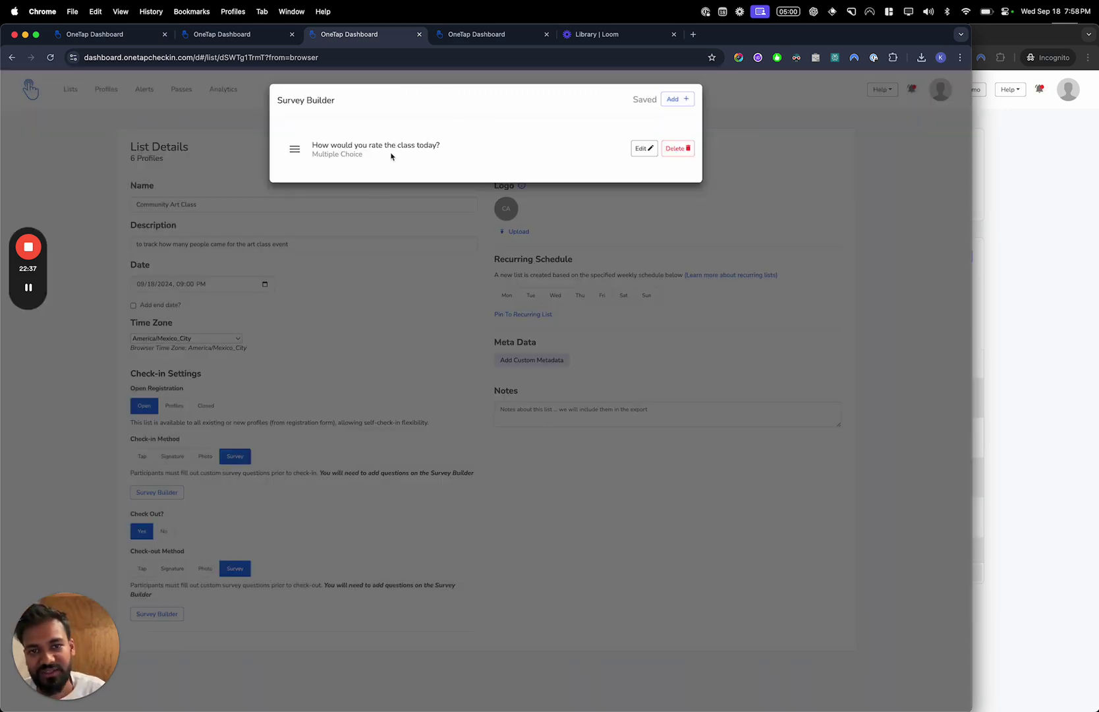
pyautogui.click(359, 275)
# Return to the Community Art Class list and check out the first visitor listed
pyautogui.click(17, 59)
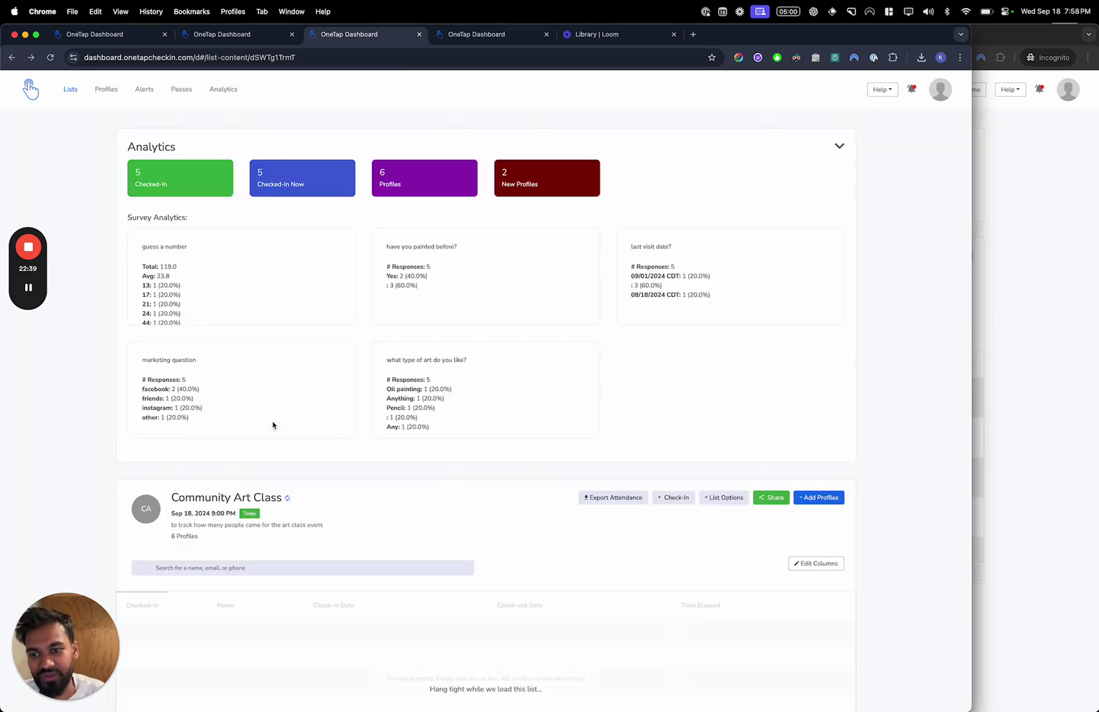
pyautogui.scroll(-3, 145, 454)
pyautogui.click(138, 452)
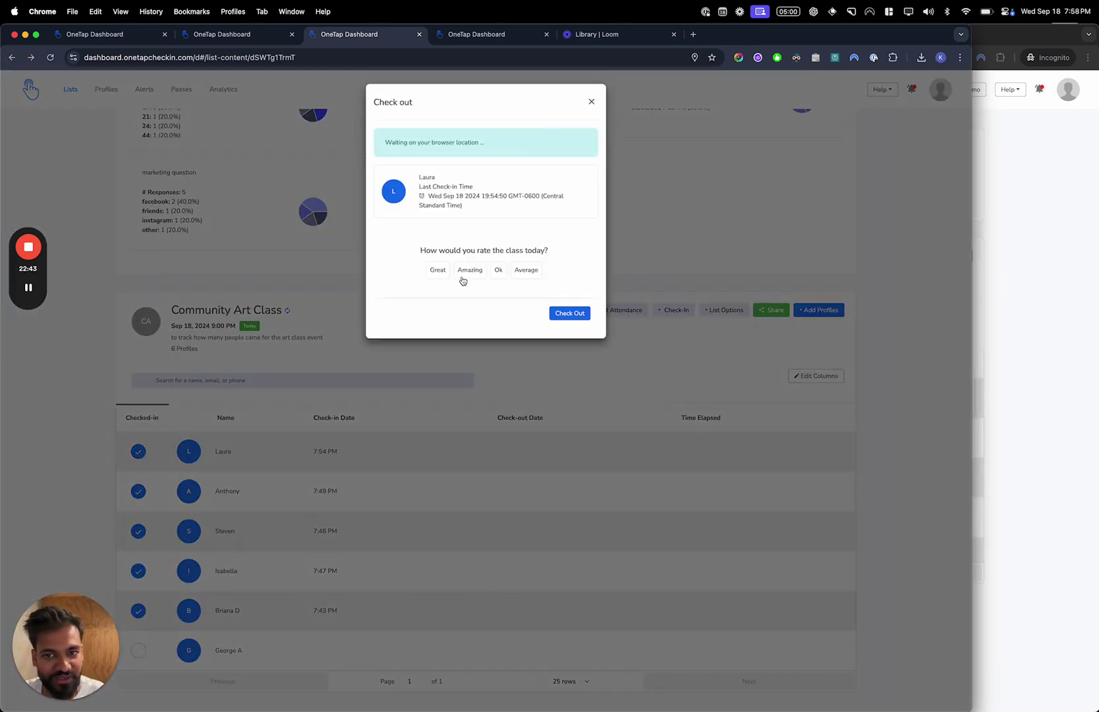
pyautogui.click(566, 317)
# Switch to the iPad and iPhone simulators, open the kiosk's name search, and refresh the class list on the iPhone
pyautogui.hotkey('ctrl', 'Right')
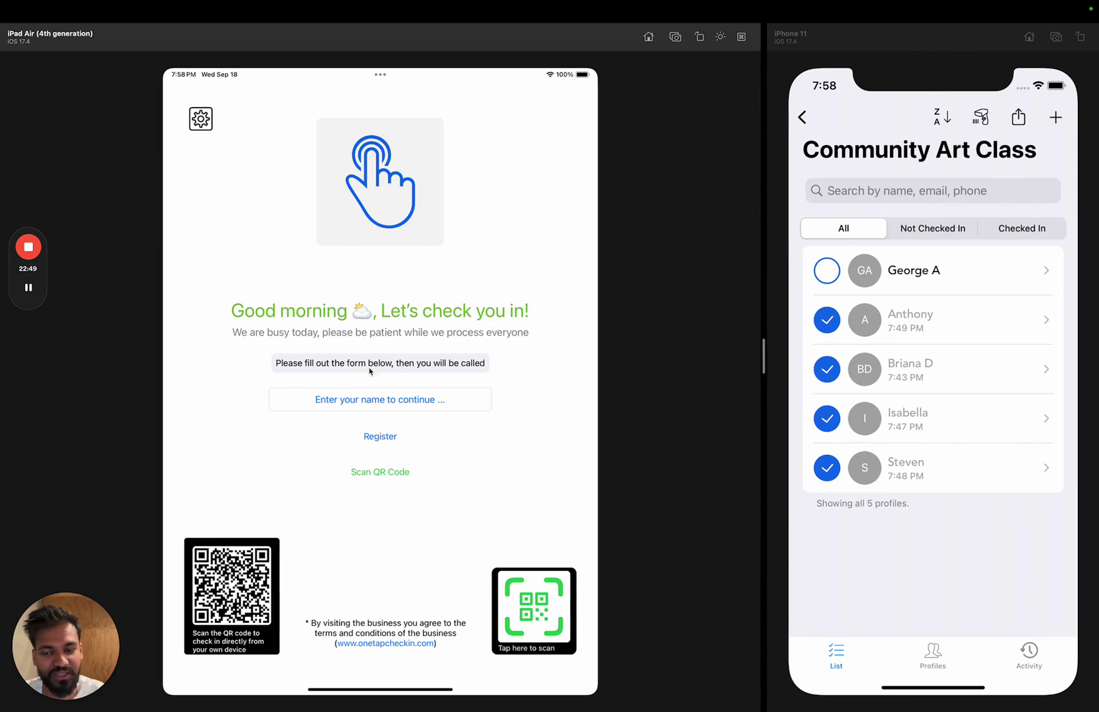
pyautogui.click(394, 406)
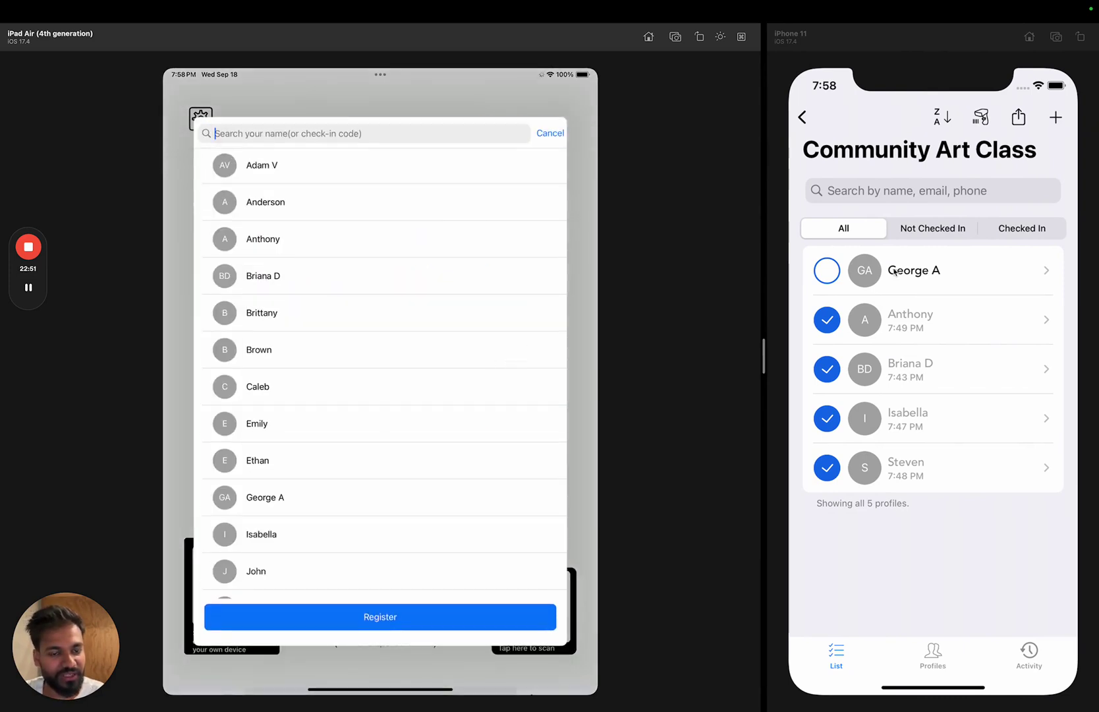
pyautogui.click(942, 437)
pyautogui.scroll(5, 943, 465)
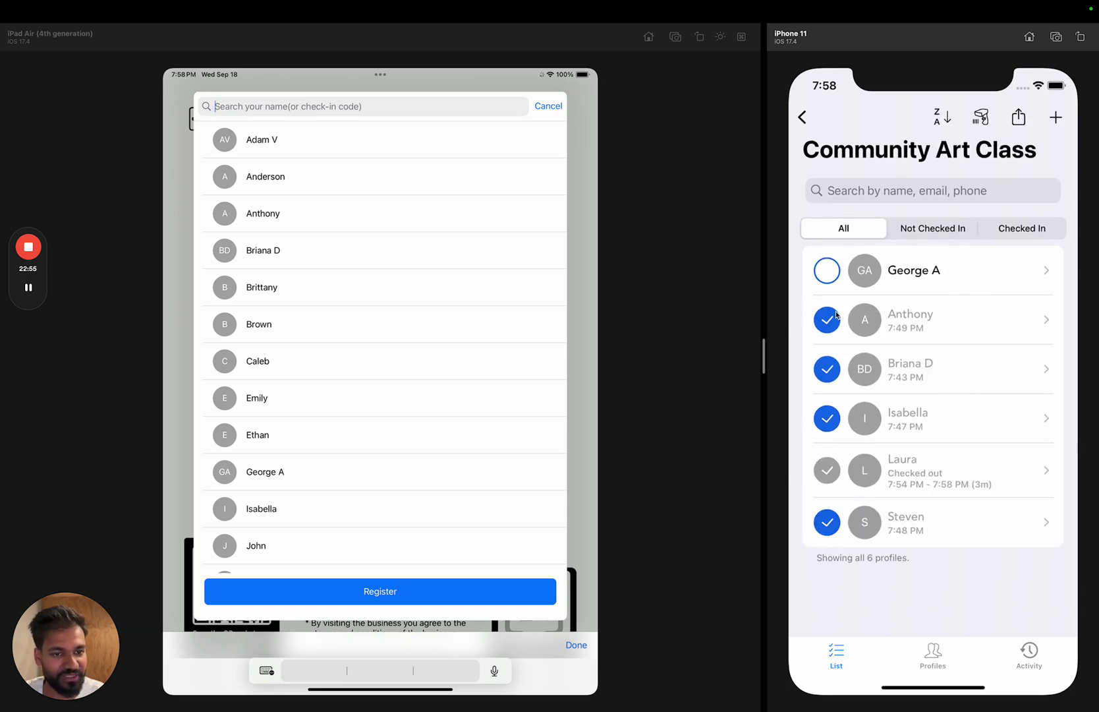
# Check out the second visitor listed on the iPhone through the check-out survey, and open that visitor's profile
pyautogui.click(836, 315)
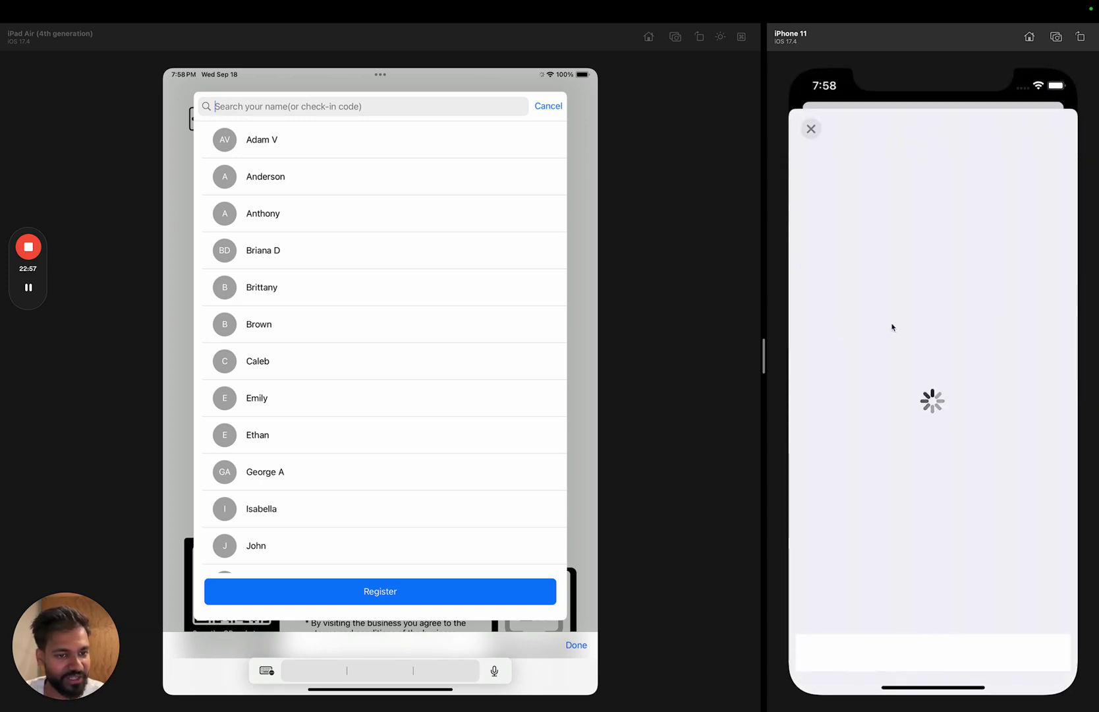
pyautogui.click(890, 227)
pyautogui.click(854, 432)
pyautogui.click(1048, 376)
pyautogui.click(1041, 127)
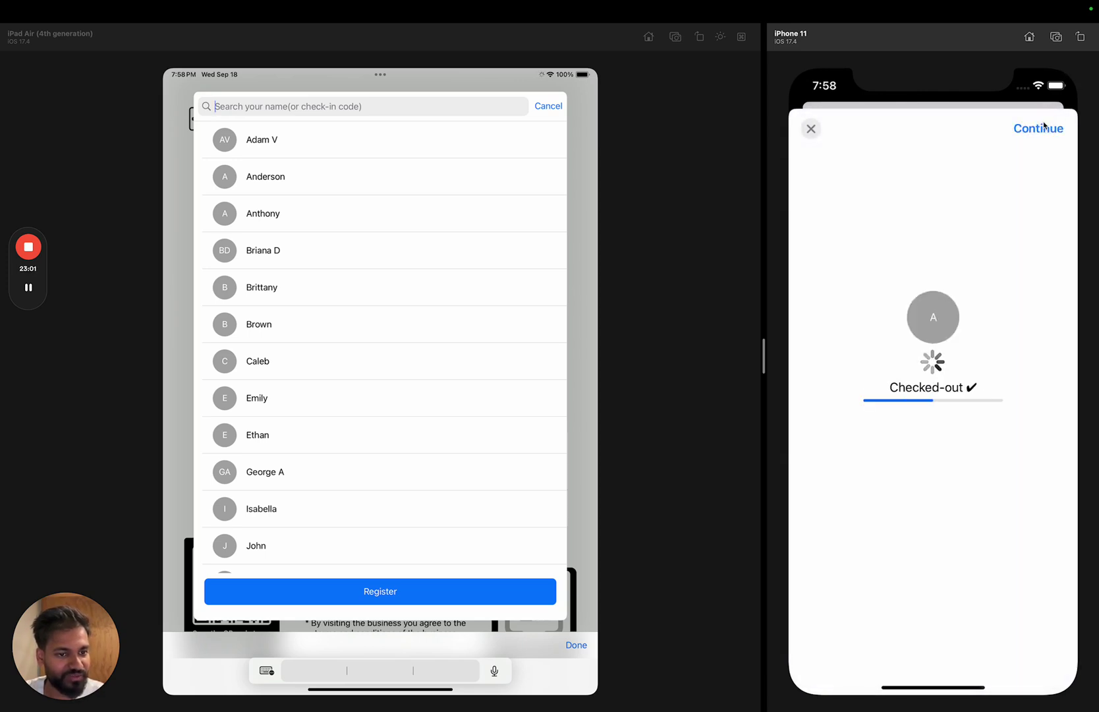
pyautogui.moveTo(922, 285); pyautogui.dragTo(919, 390)
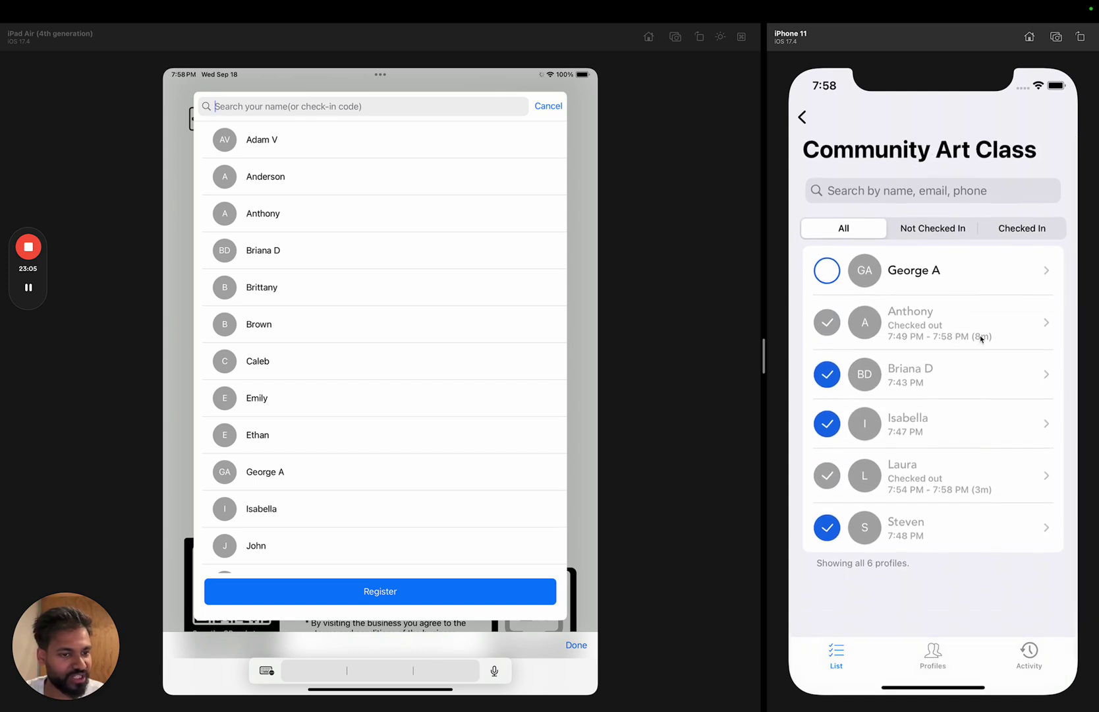
pyautogui.click(977, 343)
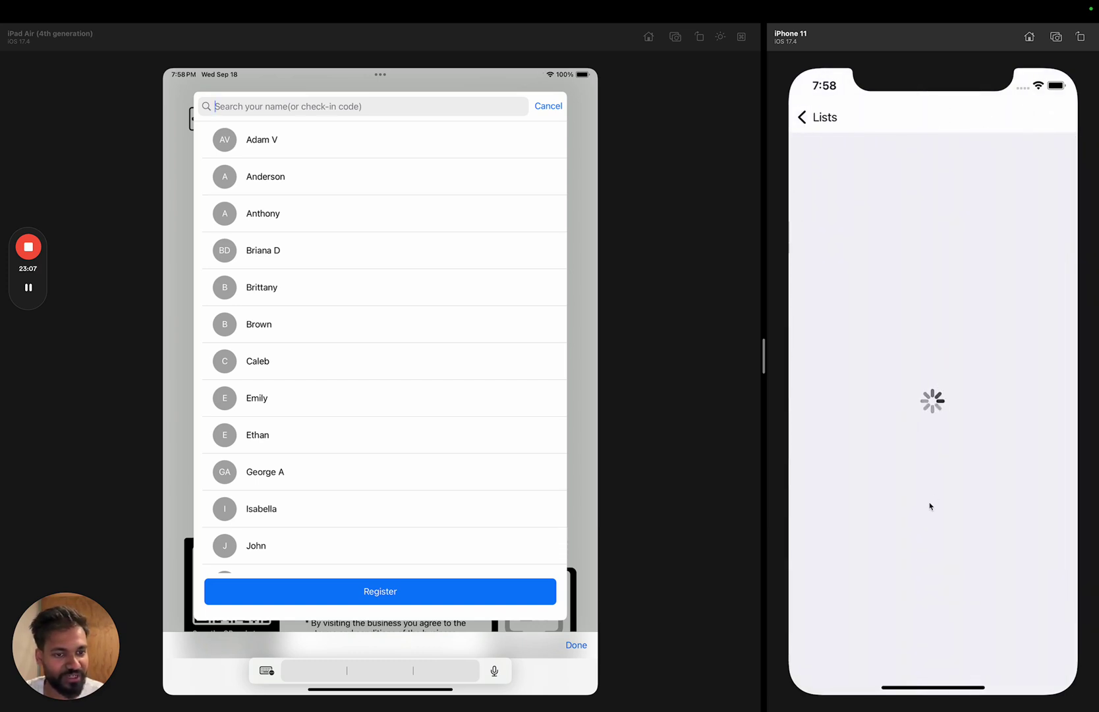
# Cancel the name search on the iPad kiosk and switch back to the class list in the Chrome dashboard
pyautogui.click(546, 107)
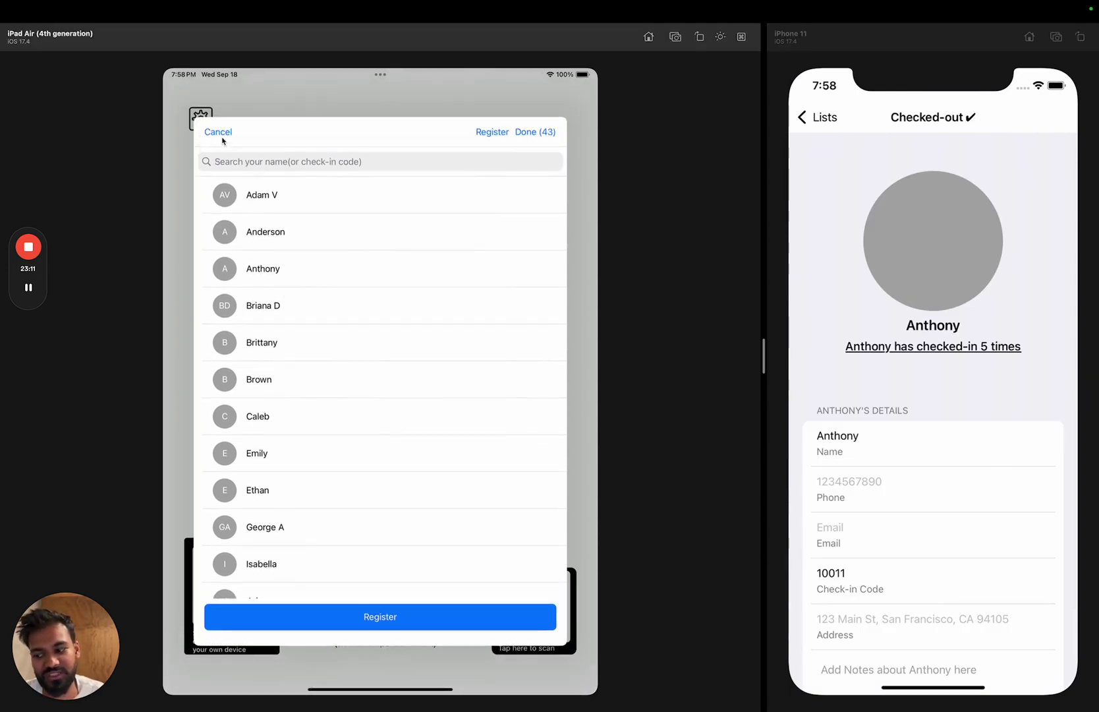
pyautogui.click(220, 136)
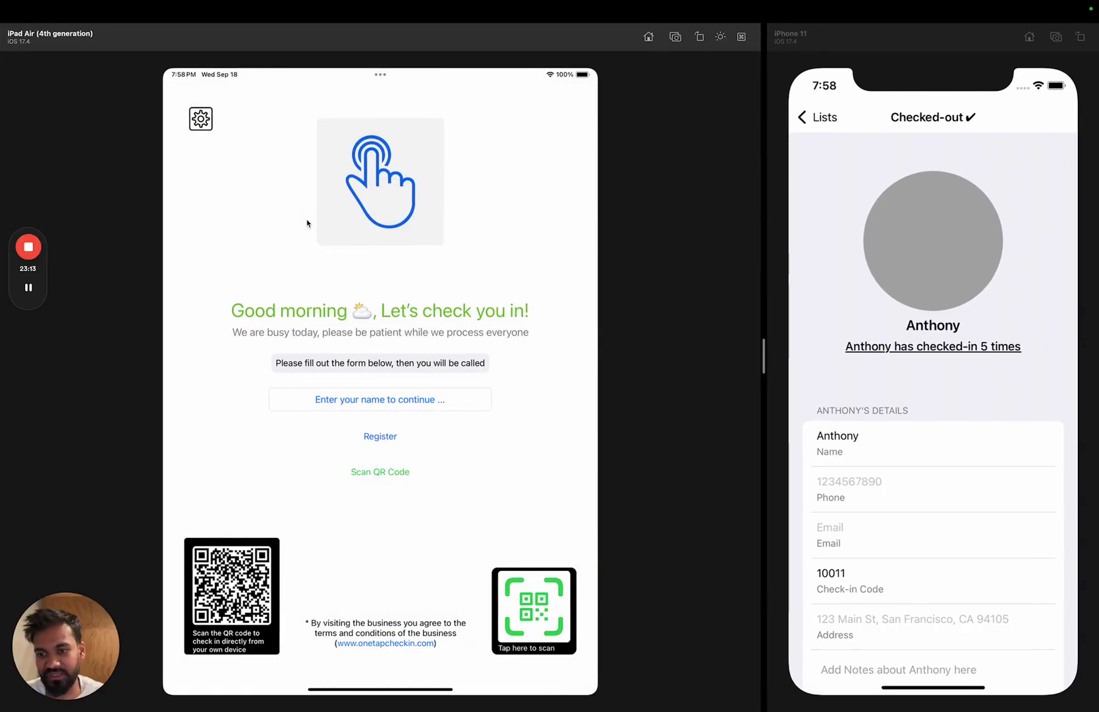
pyautogui.hotkey('ctrl', 'Left')
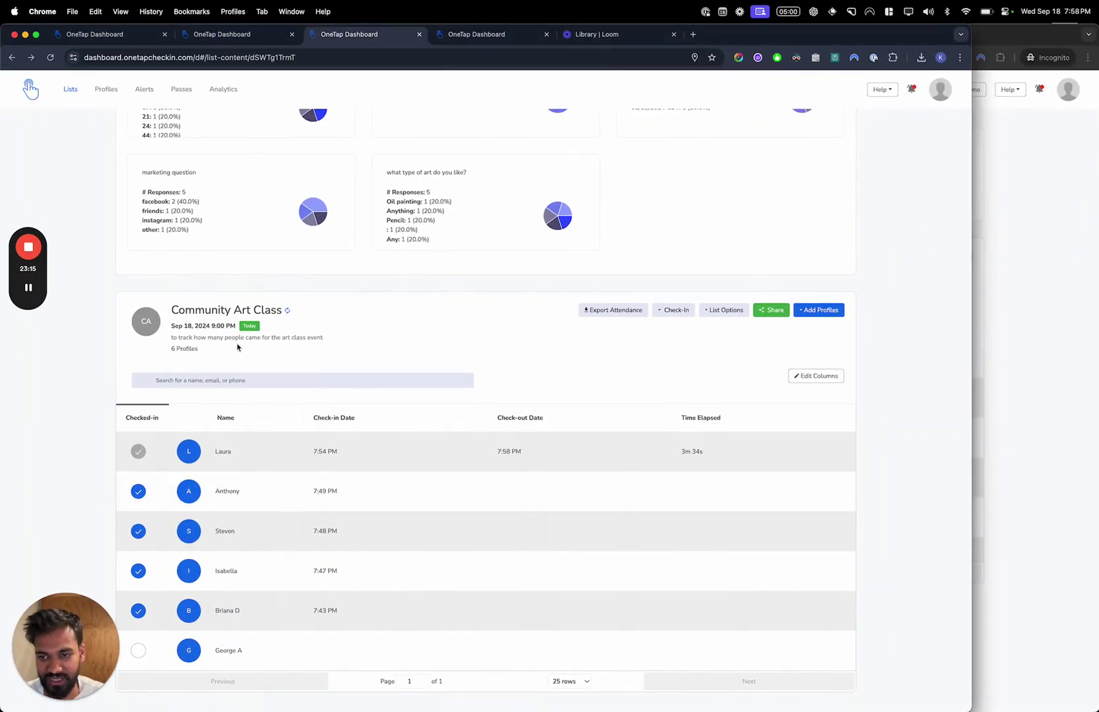
# Refresh the Community Art Class list on the dashboard to see the latest check-out, and switch to the iPad and iPhone simulators
pyautogui.click(287, 312)
pyautogui.hotkey('ctrl', 'Right')
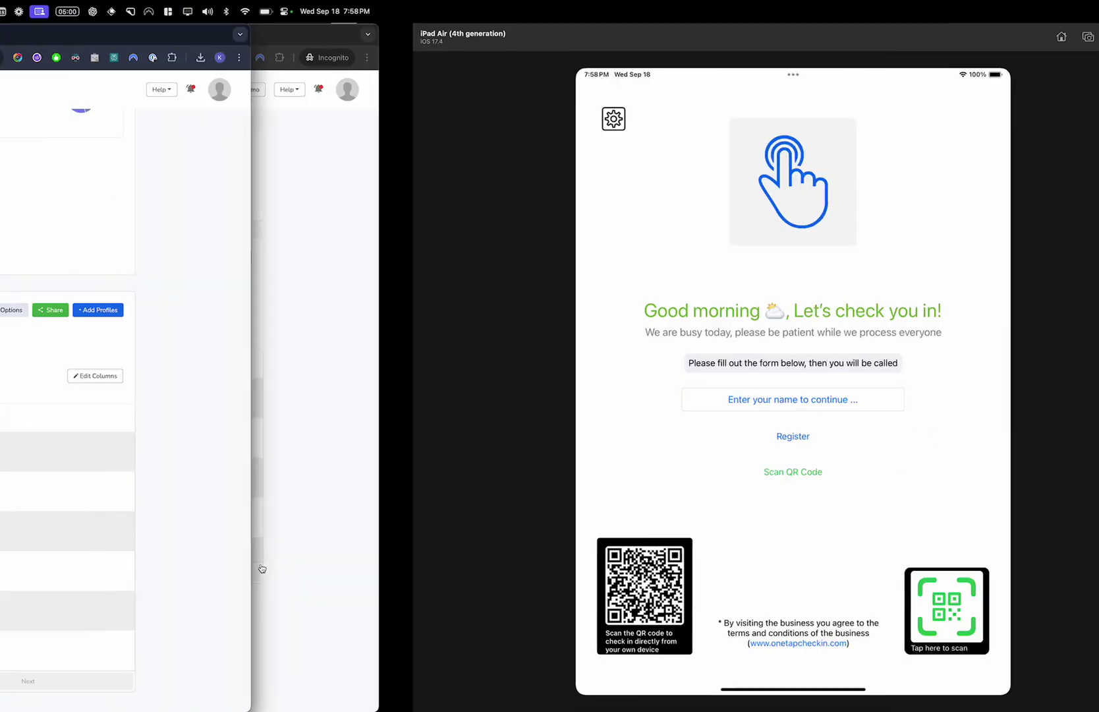
pyautogui.hotkey('ctrl', 'Left')
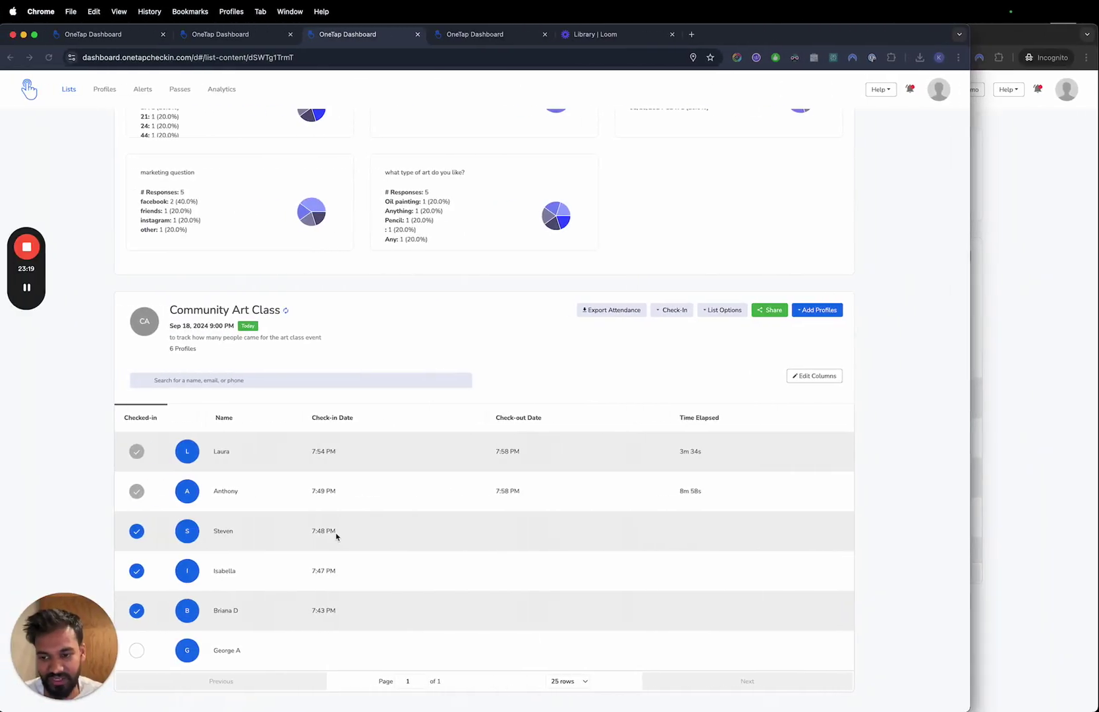
pyautogui.hotkey('ctrl', 'Right')
pyautogui.click(349, 399)
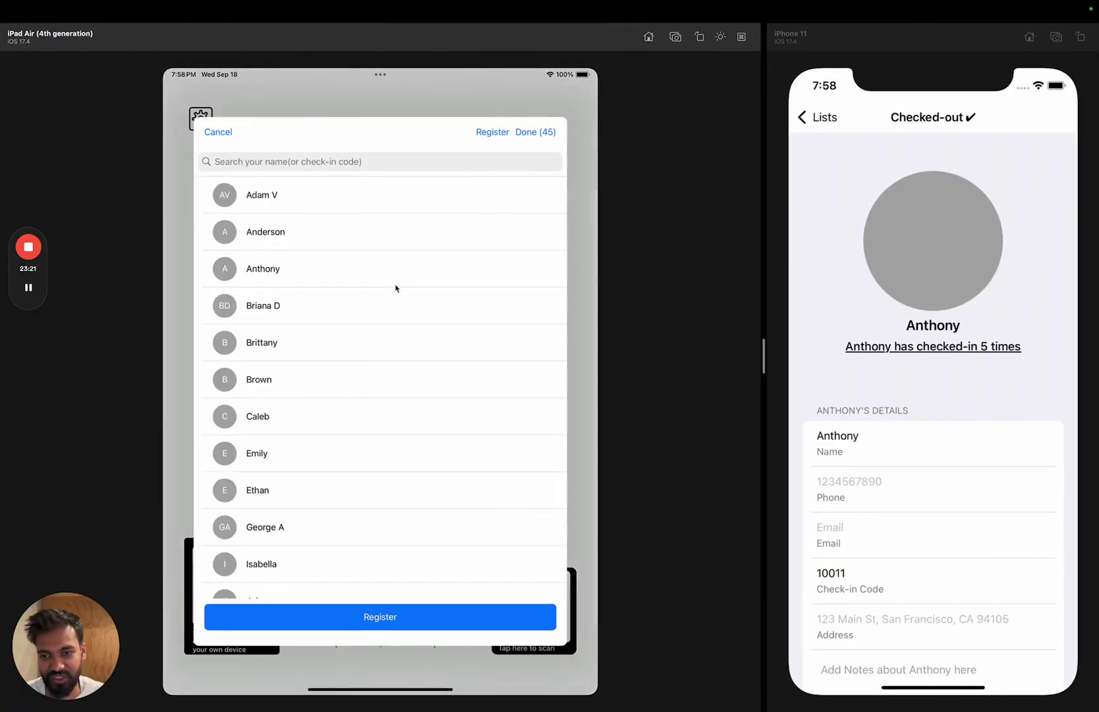
pyautogui.click(377, 163)
pyautogui.write('Steve')
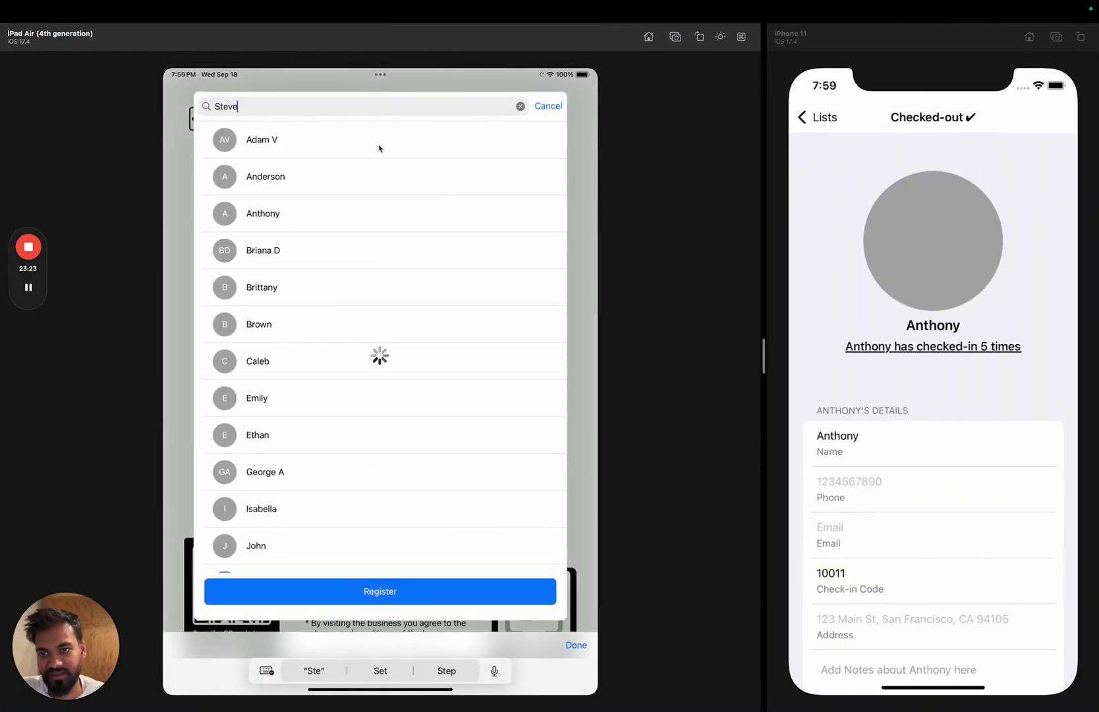
pyautogui.click(335, 148)
pyautogui.click(388, 447)
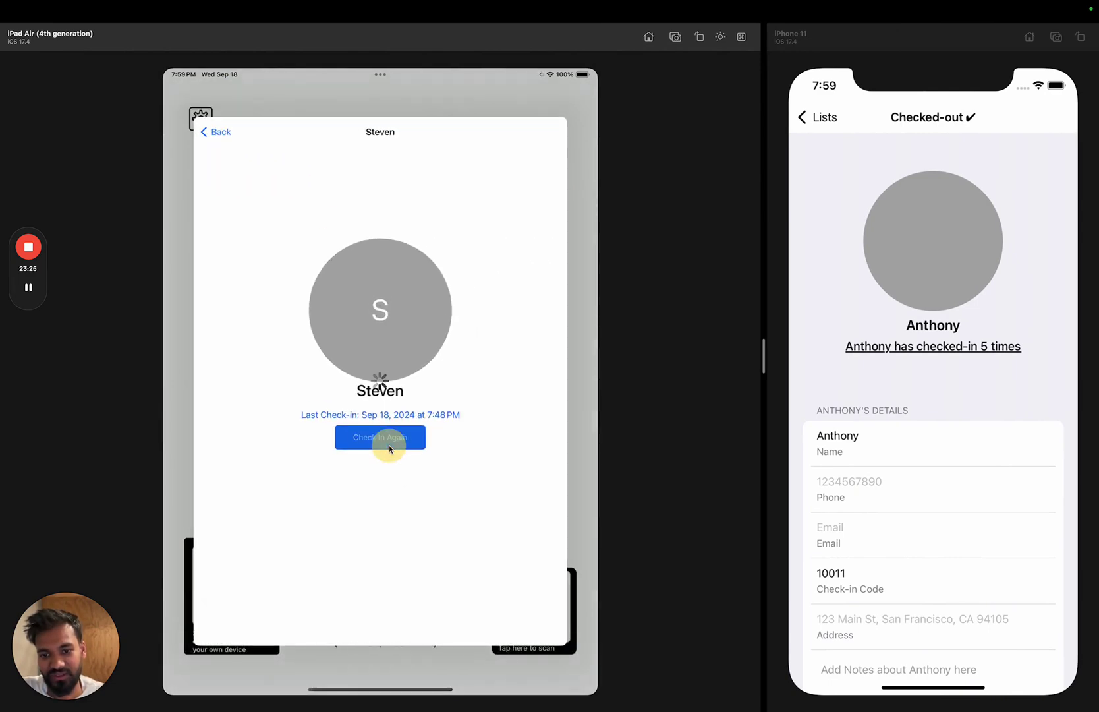
pyautogui.click(239, 140)
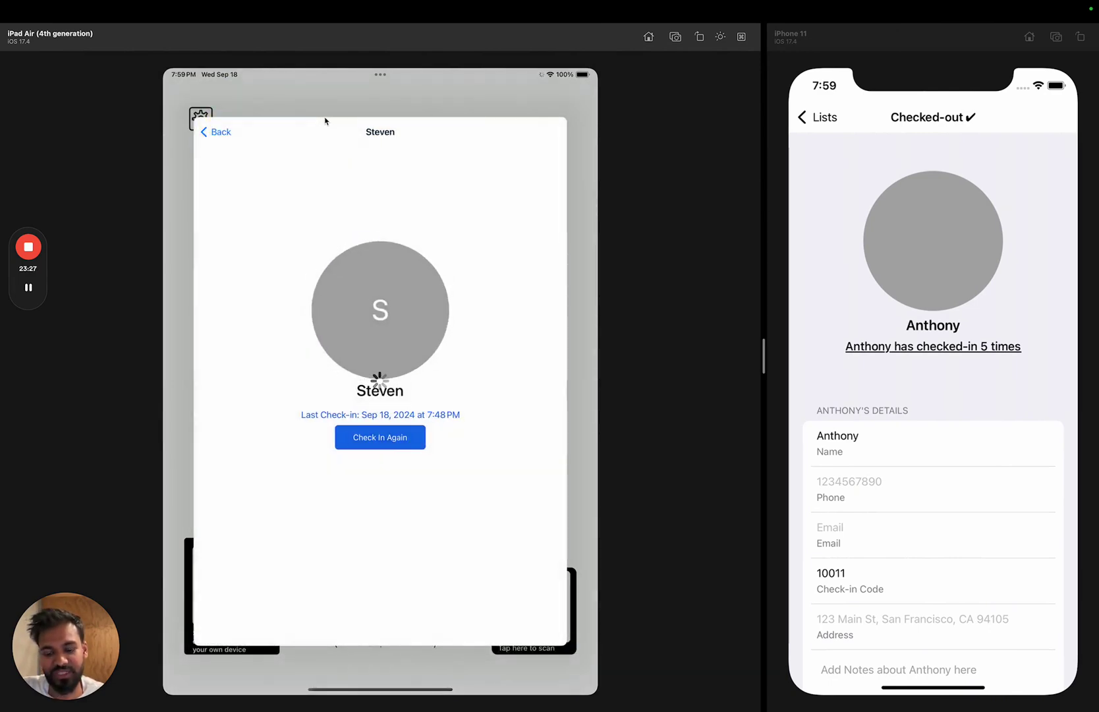
pyautogui.click(225, 132)
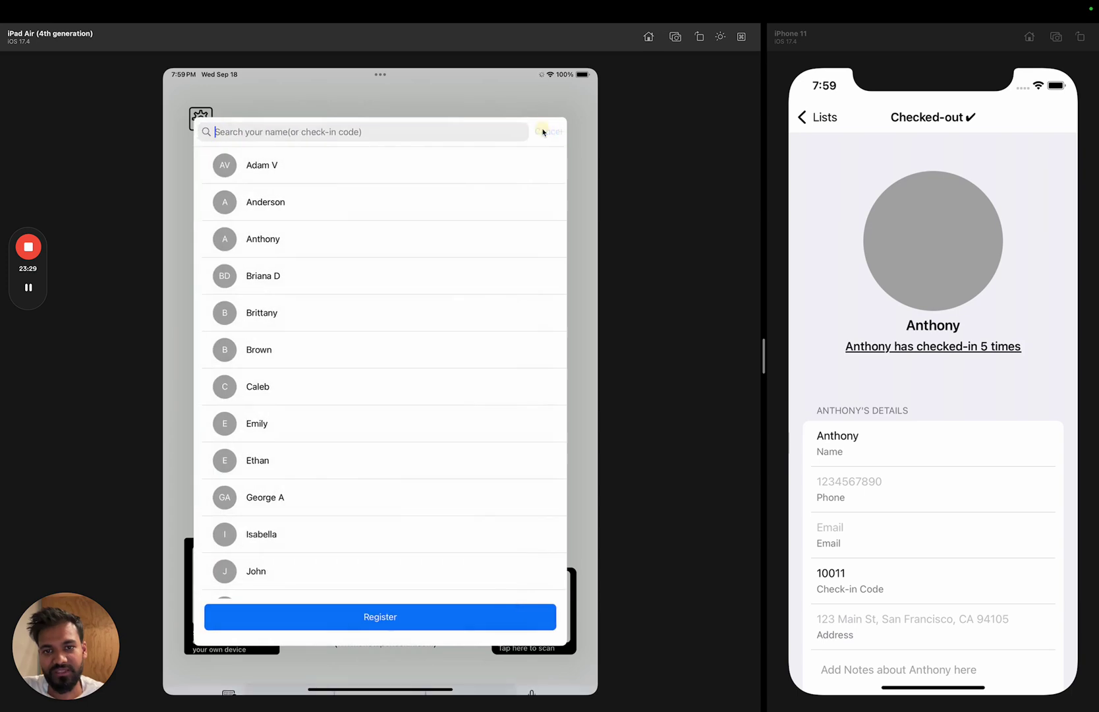
pyautogui.click(224, 143)
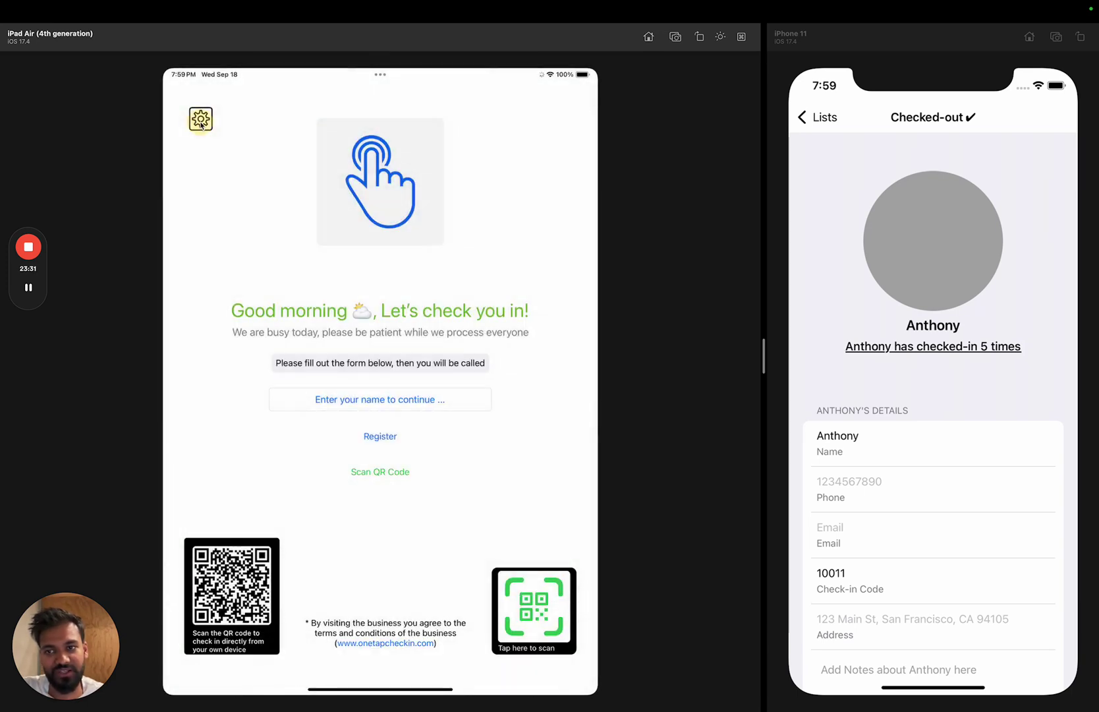
# Restart Kiosk Mode on the iPad through the kiosk's settings, continuing past the welcome introduction
pyautogui.click(201, 120)
pyautogui.click(266, 195)
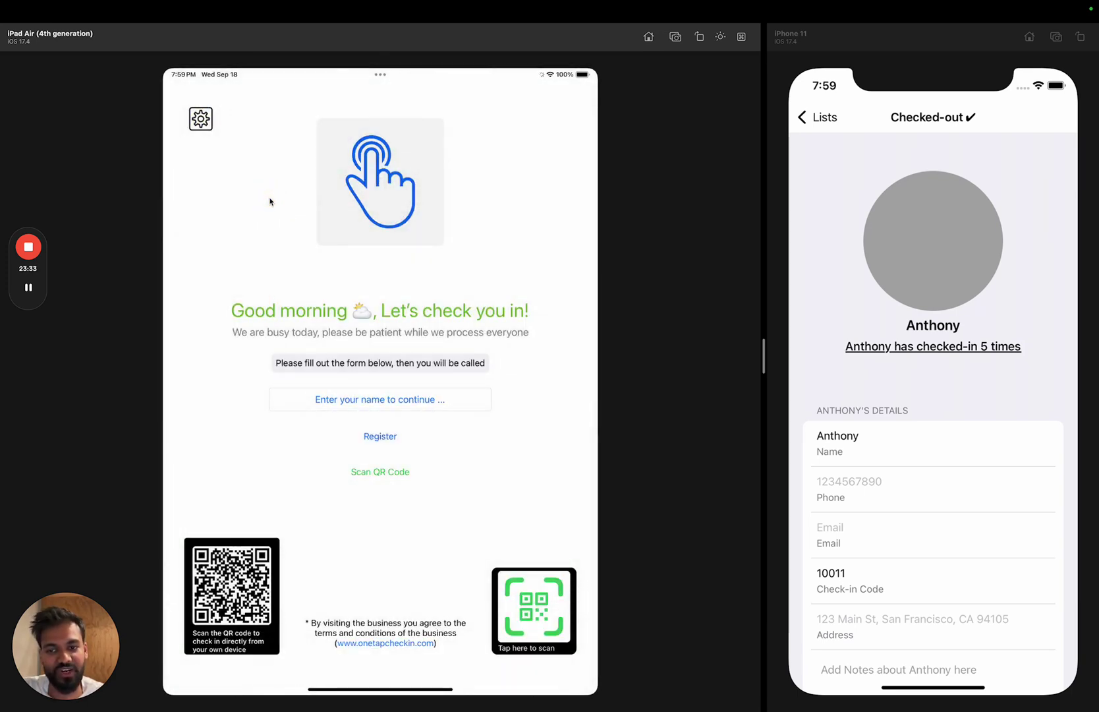
pyautogui.click(309, 335)
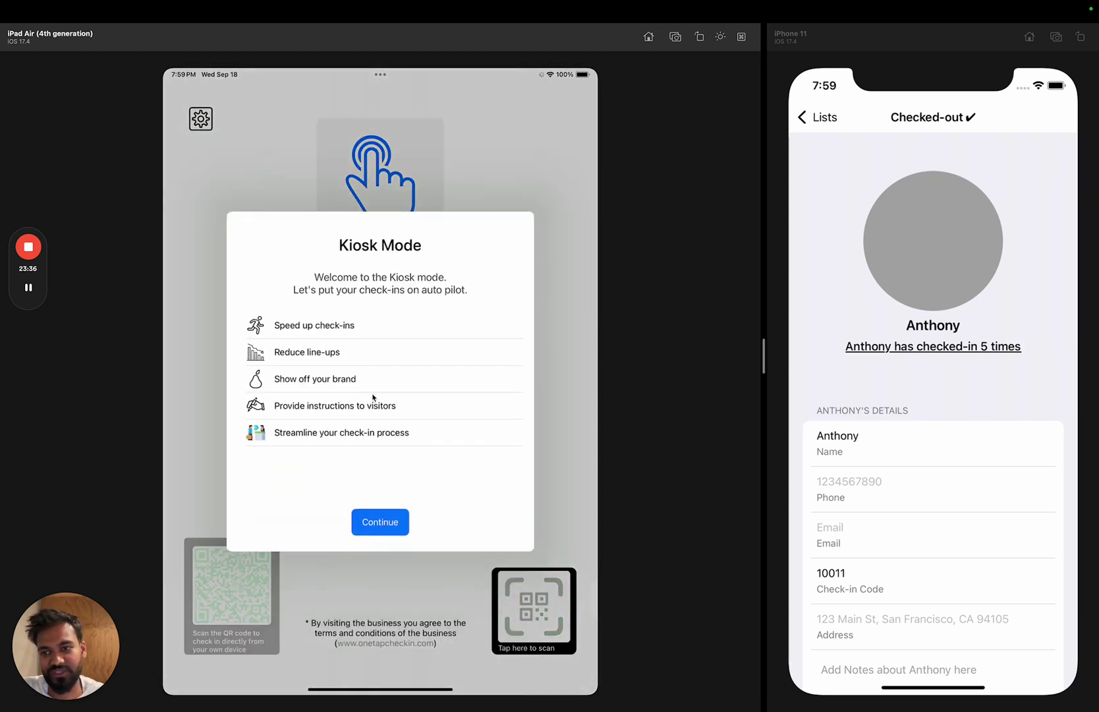
pyautogui.click(380, 521)
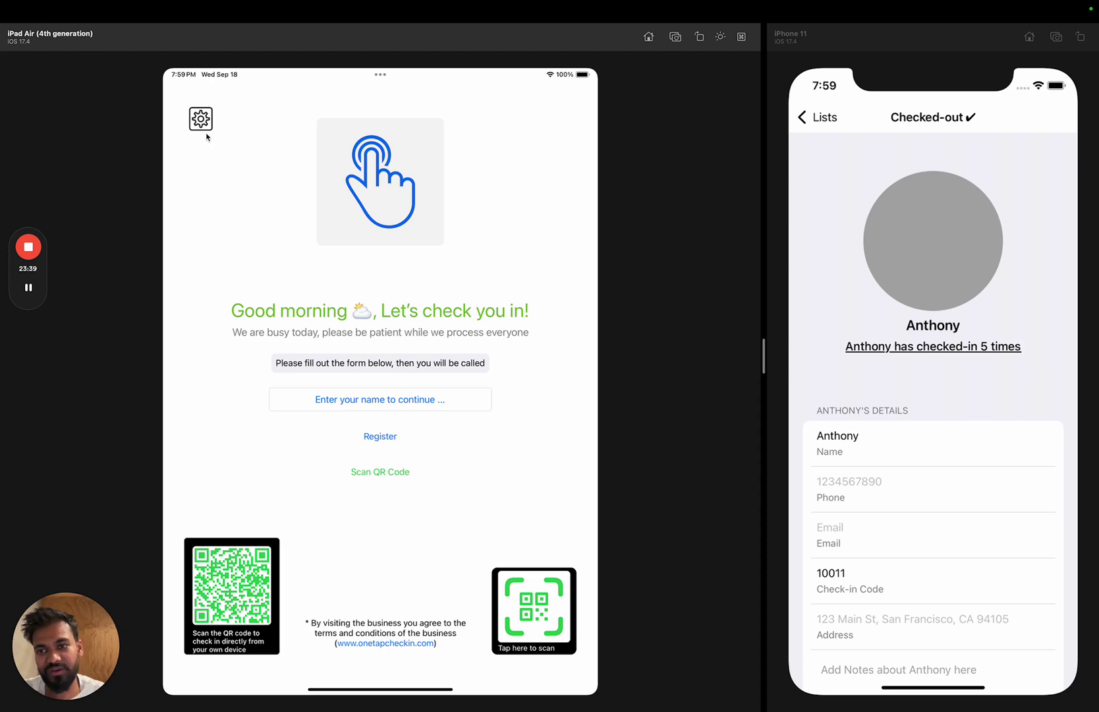
# Look up the third visitor on the iPad kiosk and check them out of Community Art Class, answering the class-rating survey question
pyautogui.click(343, 395)
pyautogui.click(360, 163)
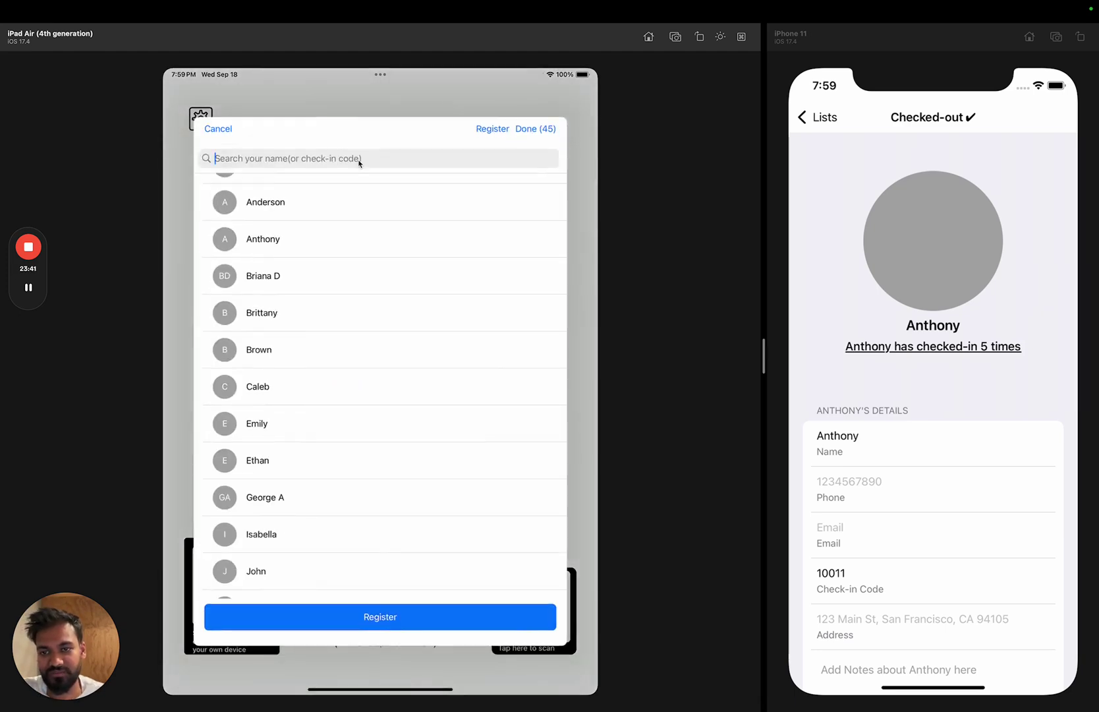
pyautogui.write('Stev')
pyautogui.click(307, 148)
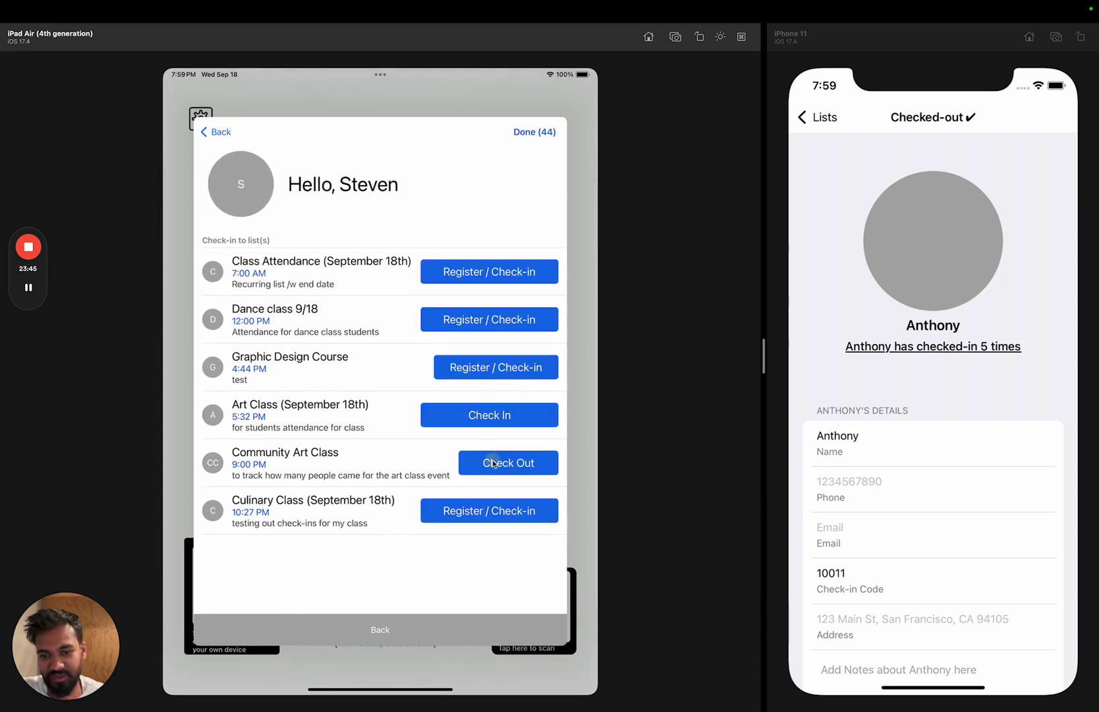
pyautogui.click(493, 463)
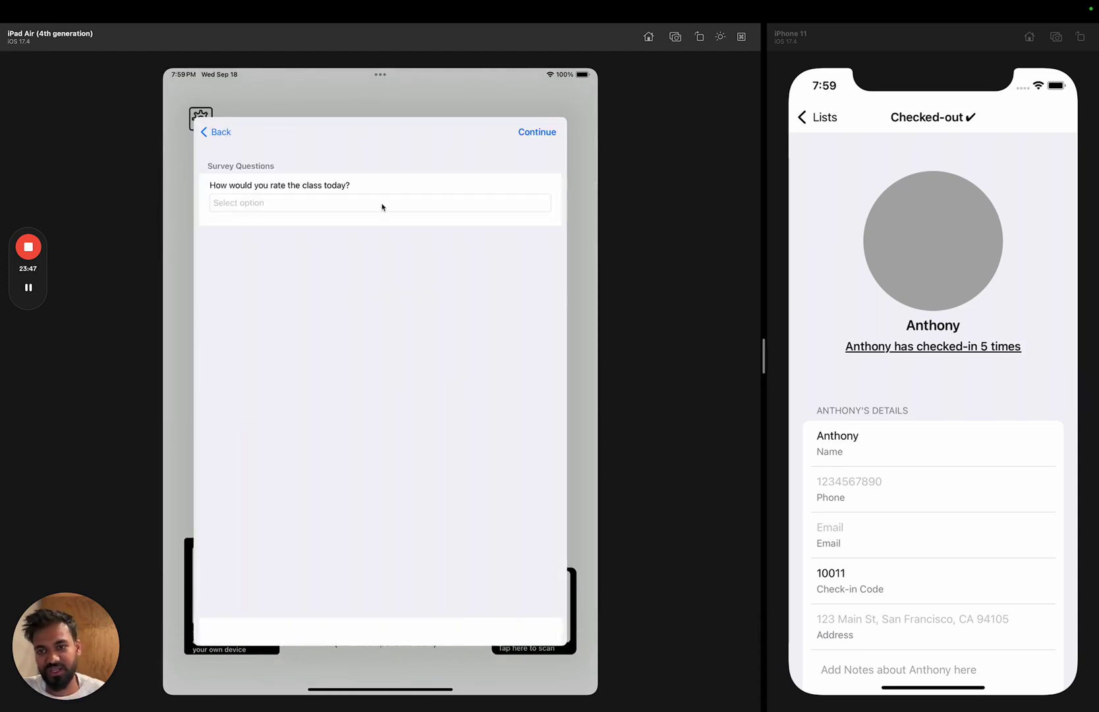
pyautogui.click(381, 208)
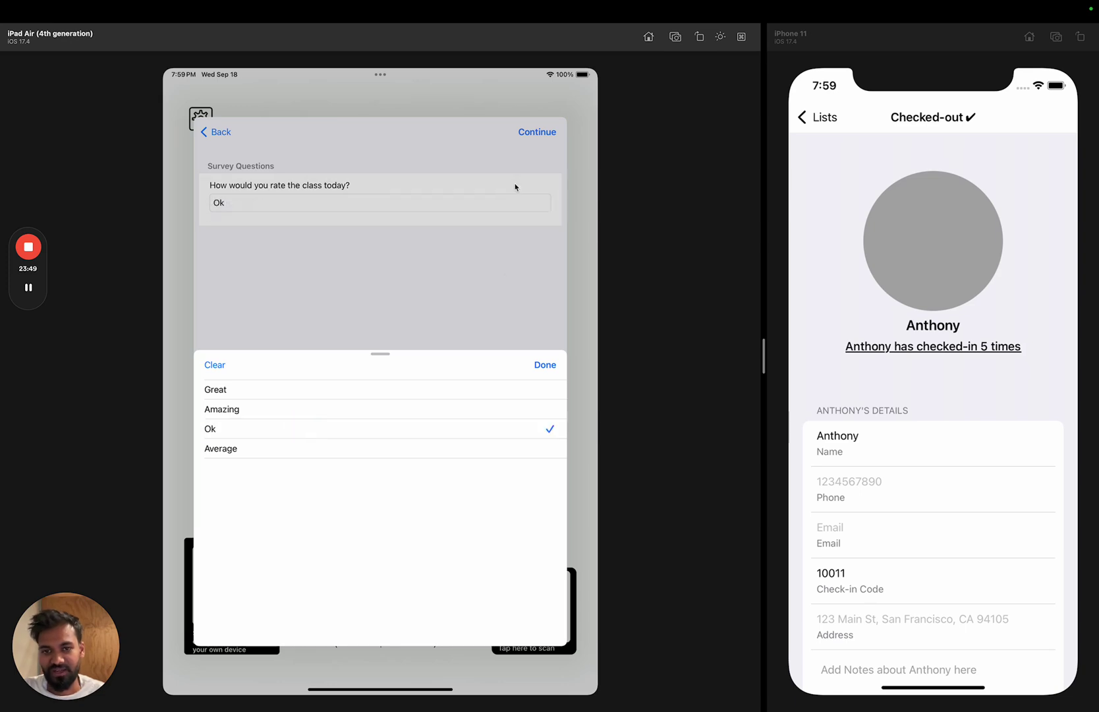
pyautogui.click(551, 369)
pyautogui.click(543, 132)
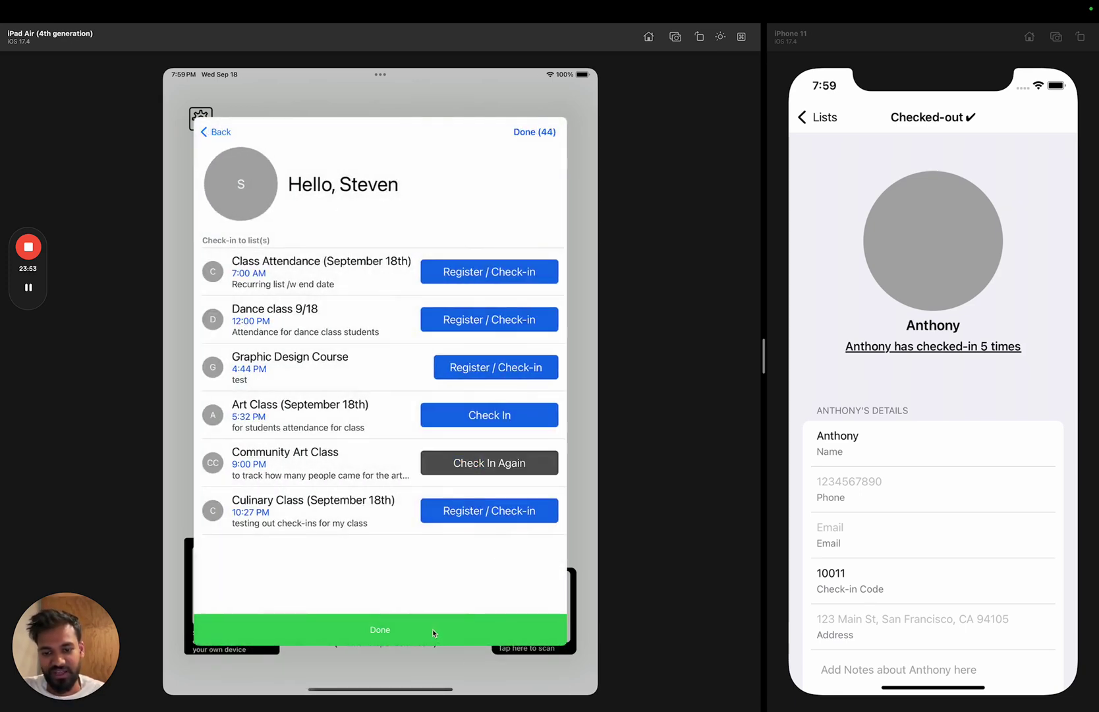
pyautogui.click(433, 630)
# Switch to the dashboard in Chrome, refresh the Community Art Class list, and download its Single List Report
pyautogui.hotkey('ctrl', 'Left')
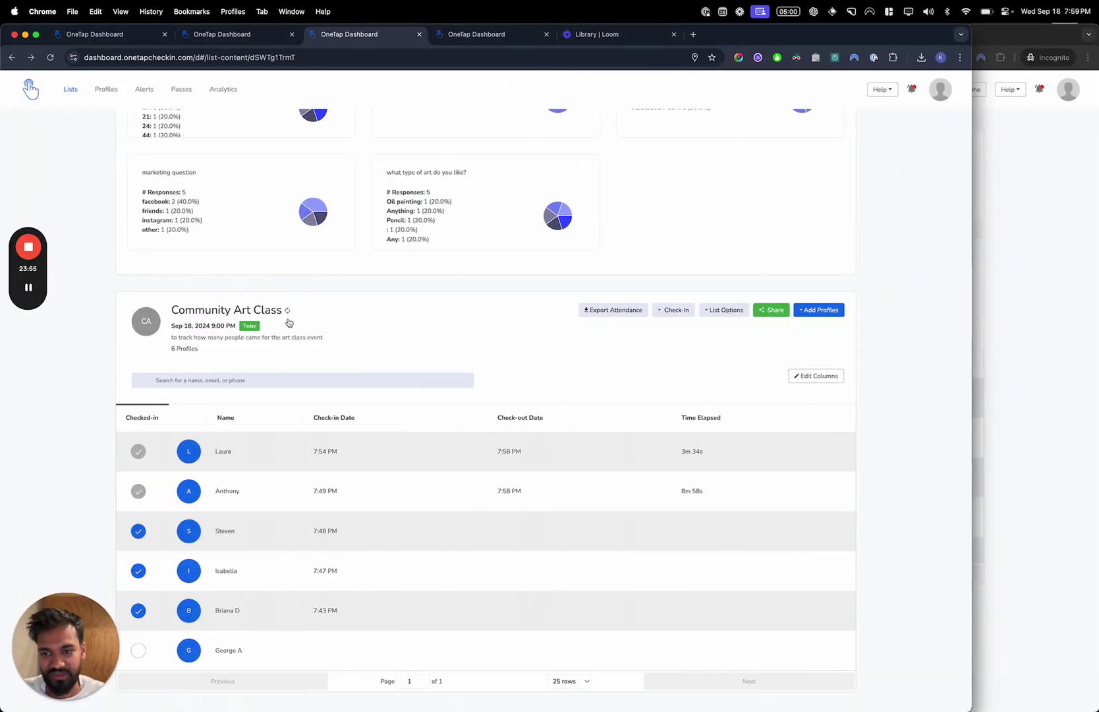
pyautogui.click(288, 309)
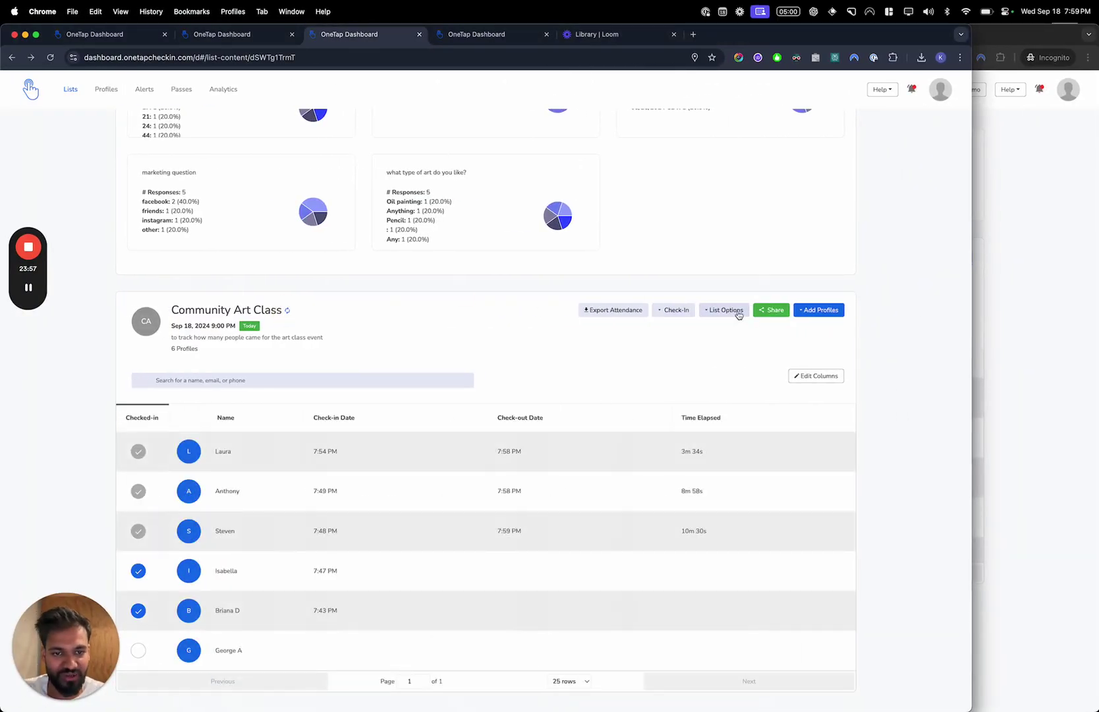
pyautogui.click(632, 313)
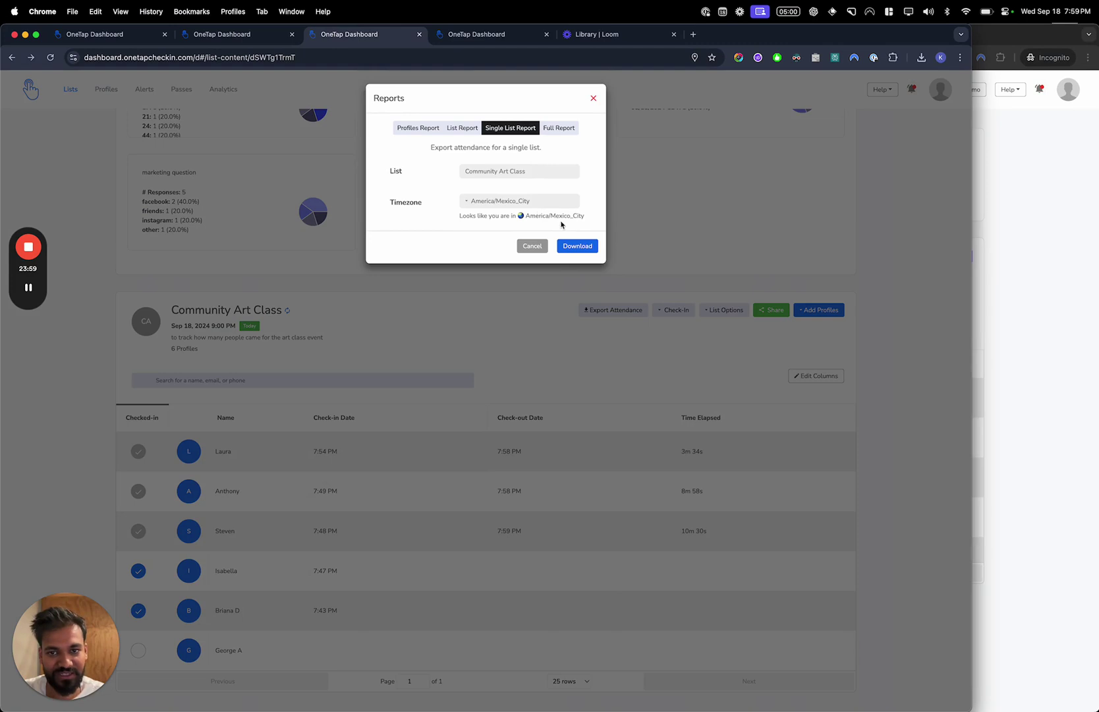
pyautogui.click(574, 248)
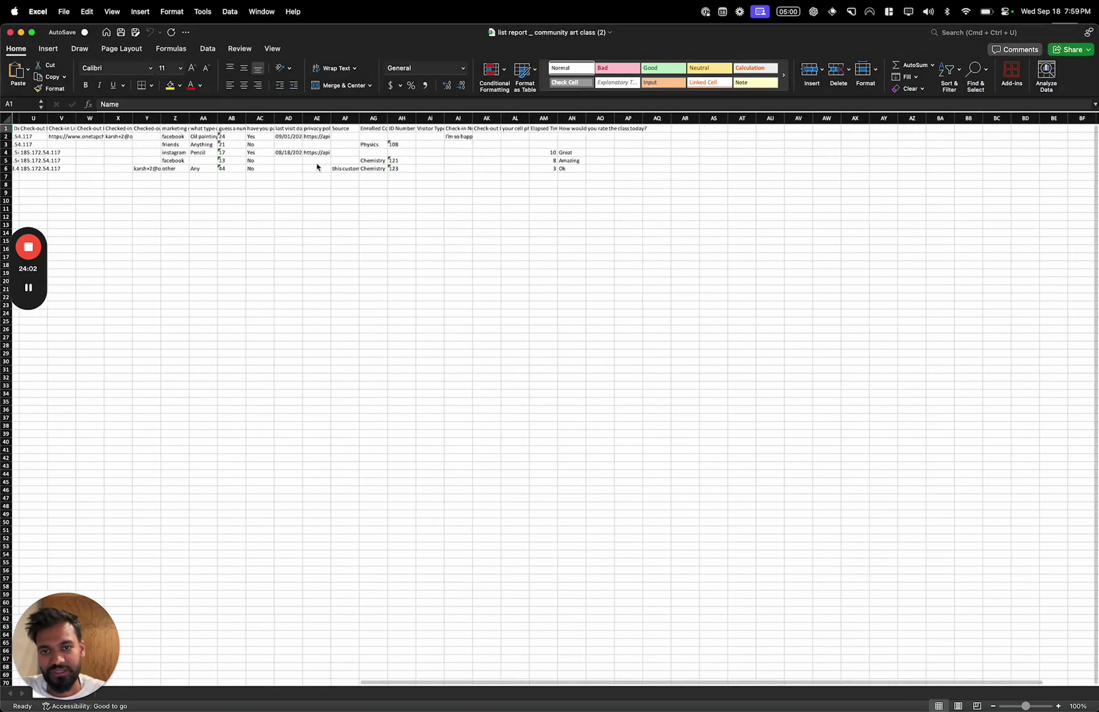
# Widen the "How would you rate the class today?" column in the exported report
pyautogui.scroll(5, 307, 161)
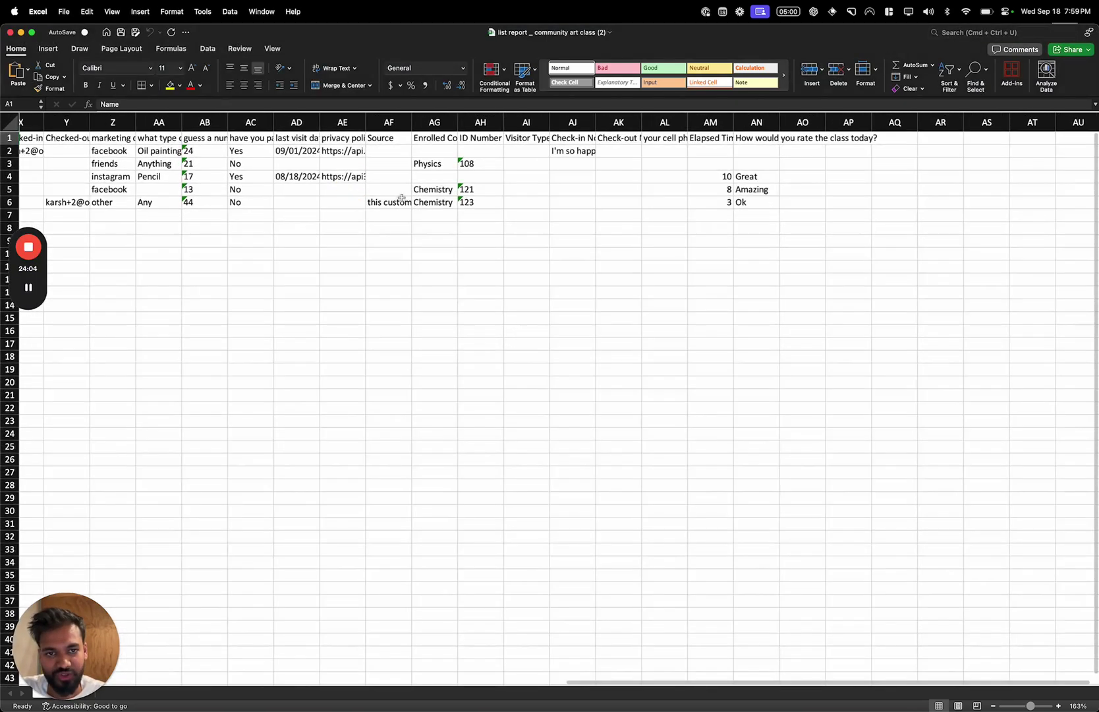
pyautogui.click(597, 205)
pyautogui.moveTo(796, 121); pyautogui.dragTo(942, 120)
pyautogui.moveTo(832, 139); pyautogui.dragTo(832, 225)
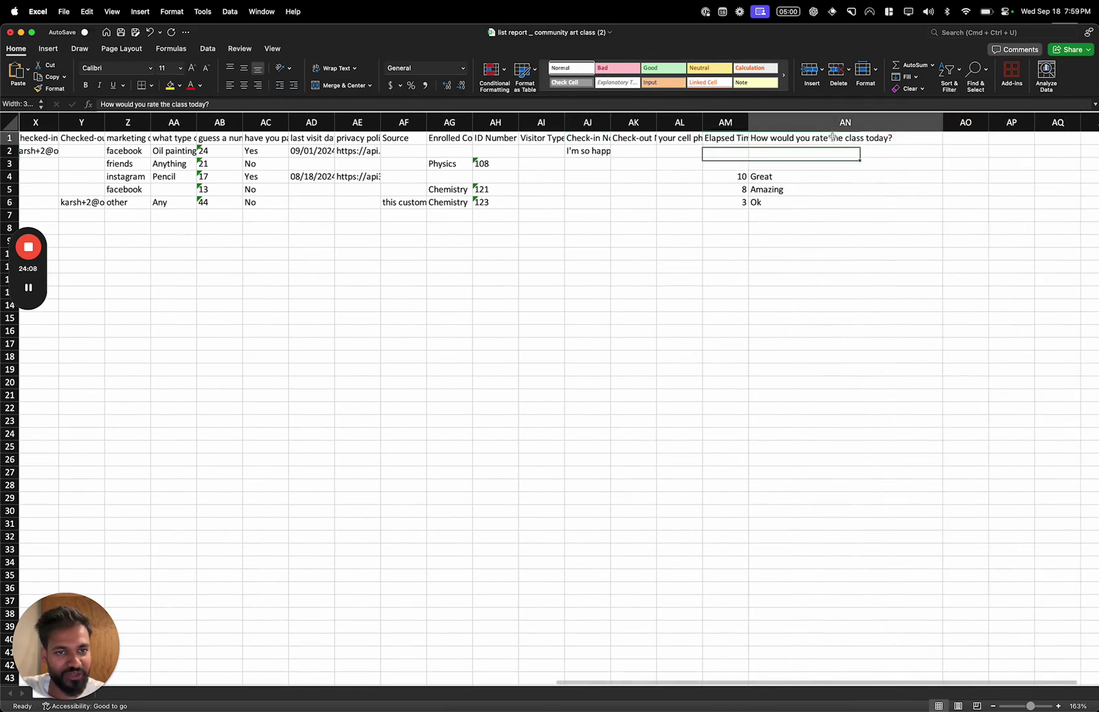
pyautogui.click(722, 226)
# Select the whole report and AutoFit all of its column widths
pyautogui.hscroll(-15, 626, 211)
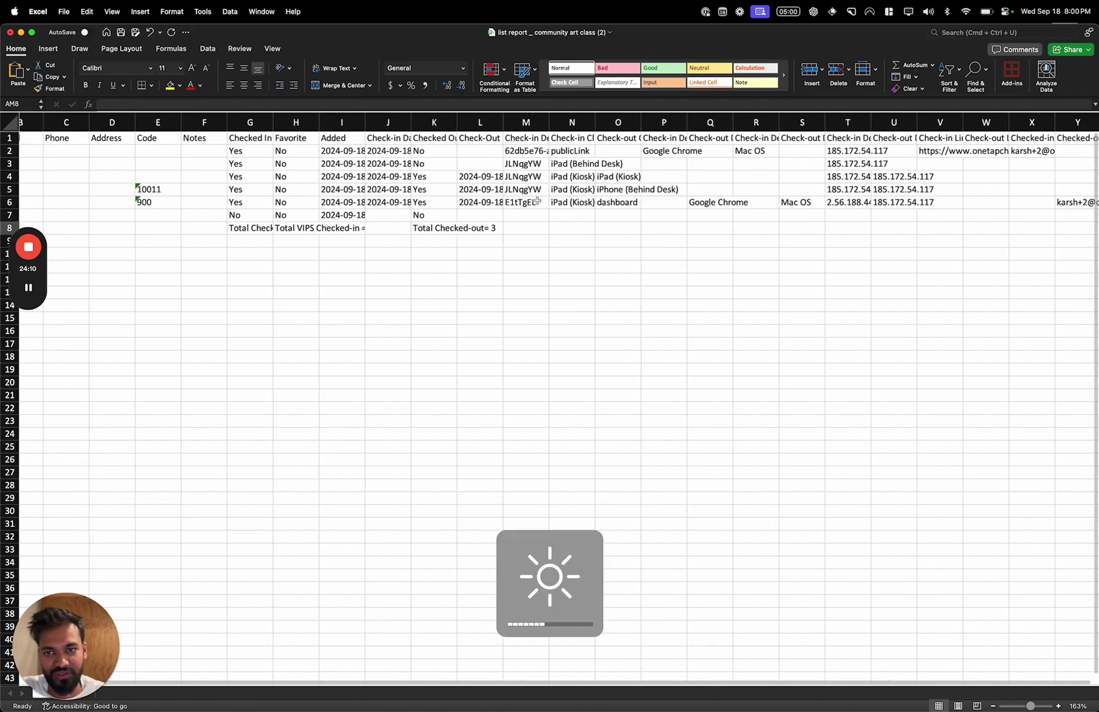
pyautogui.click(431, 164)
pyautogui.press('super+a')
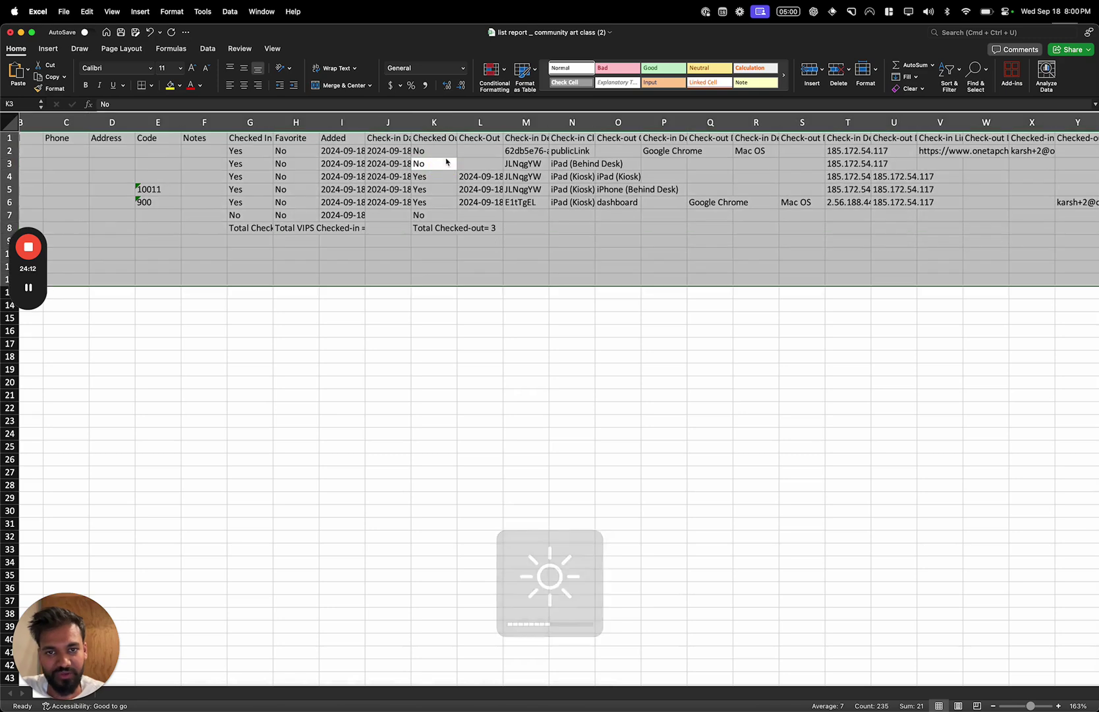
pyautogui.click(875, 81)
pyautogui.click(914, 145)
pyautogui.click(577, 213)
# Examine the Checked Out and Check-out Client columns to see who checked out and from which device
pyautogui.hscroll(3, 577, 211)
pyautogui.moveTo(661, 170); pyautogui.dragTo(653, 239)
pyautogui.moveTo(533, 161); pyautogui.dragTo(531, 218)
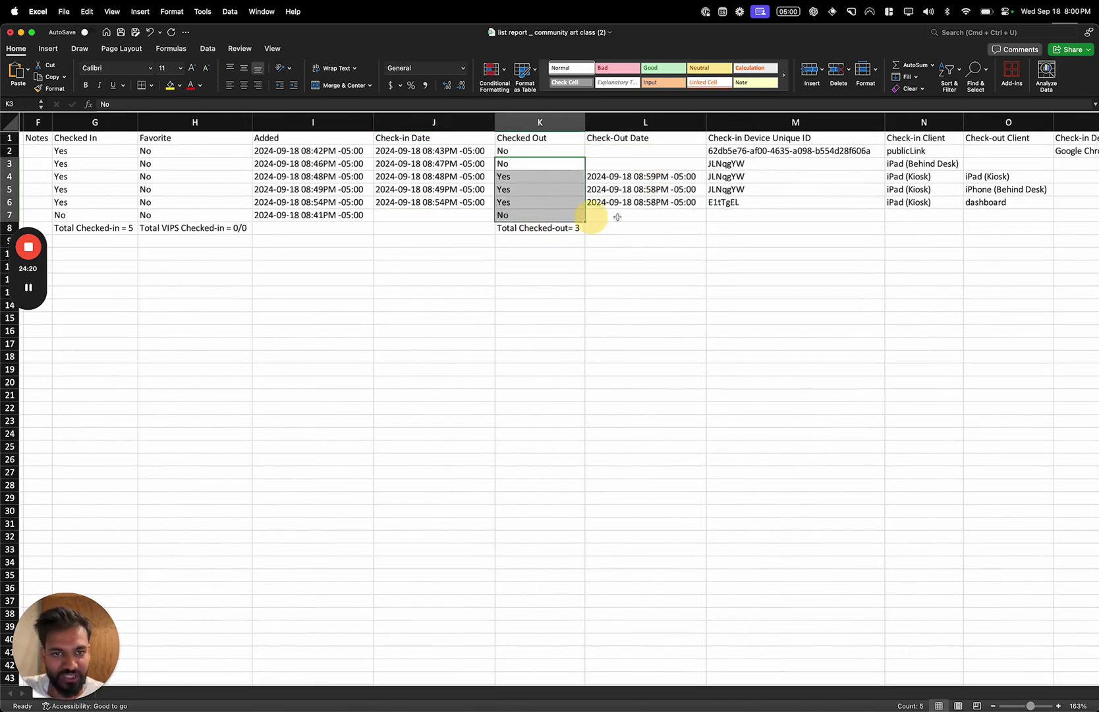
pyautogui.hscroll(5, 531, 198)
pyautogui.click(477, 165)
pyautogui.moveTo(528, 150); pyautogui.dragTo(535, 216)
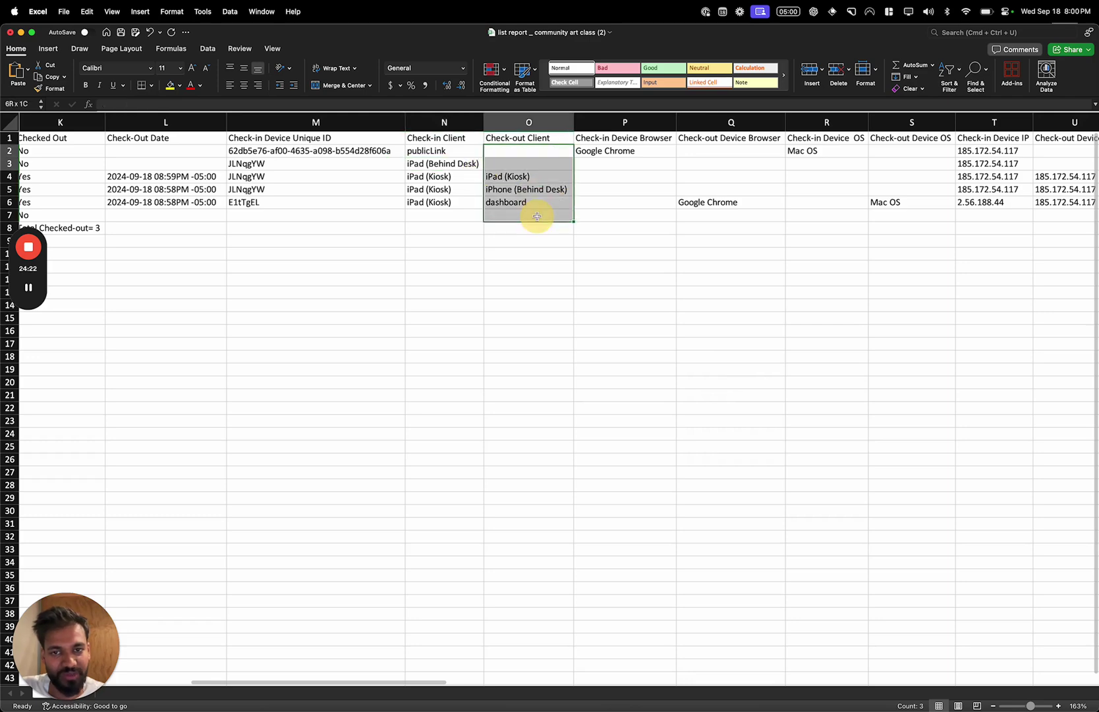
pyautogui.hscroll(6, 535, 216)
pyautogui.hscroll(-2, 535, 216)
pyautogui.click(370, 187)
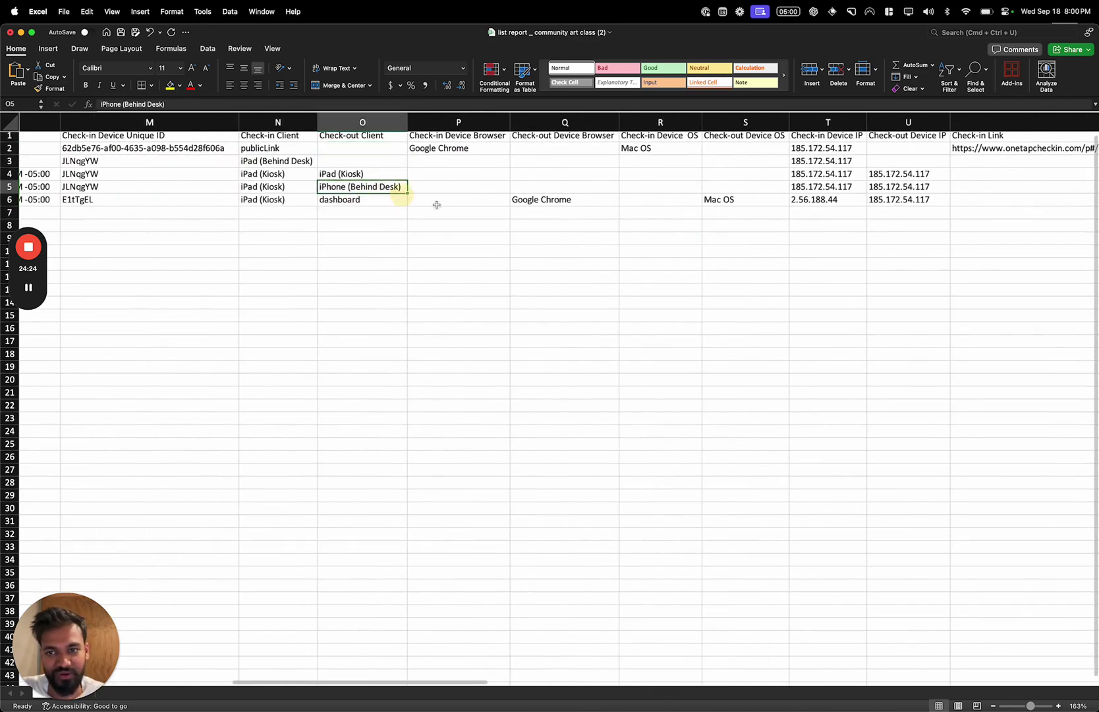
# Review the check-out survey's class-rating answers in the report, and hide Excel to return to the dashboard's list analytics
pyautogui.hscroll(6, 492, 210)
pyautogui.hscroll(8, 493, 209)
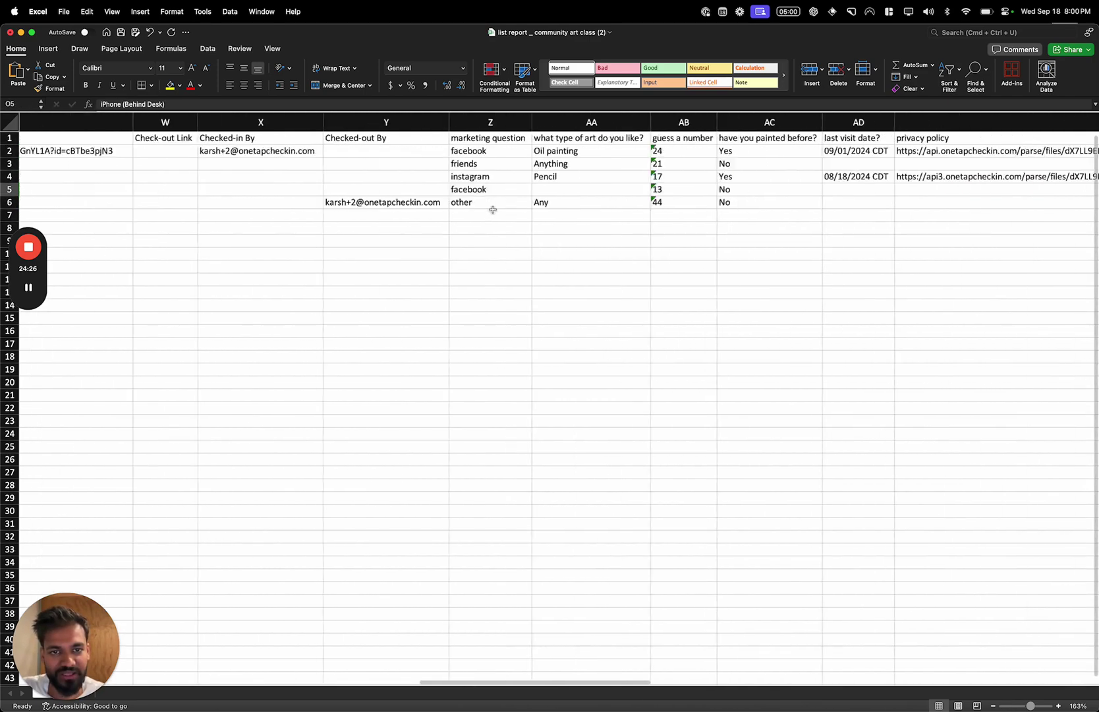
pyautogui.hscroll(10, 416, 220)
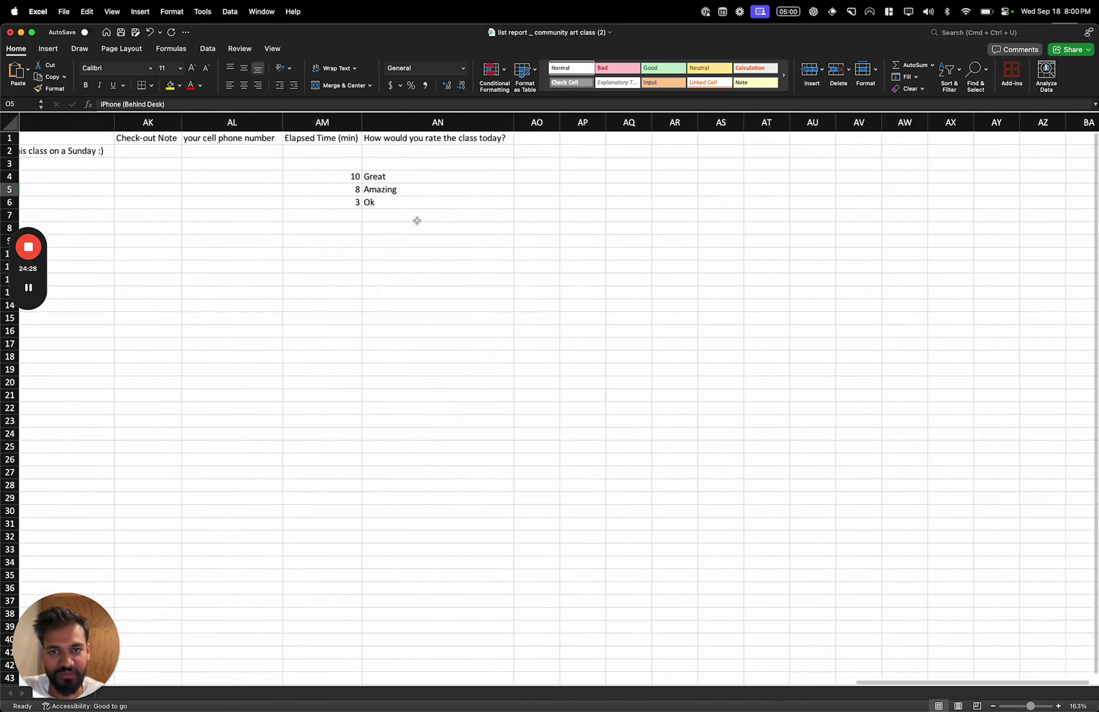
pyautogui.hscroll(-1, 455, 153)
pyautogui.moveTo(443, 140); pyautogui.dragTo(456, 207)
pyautogui.click(451, 216)
pyautogui.click(444, 238)
pyautogui.press('super+h')
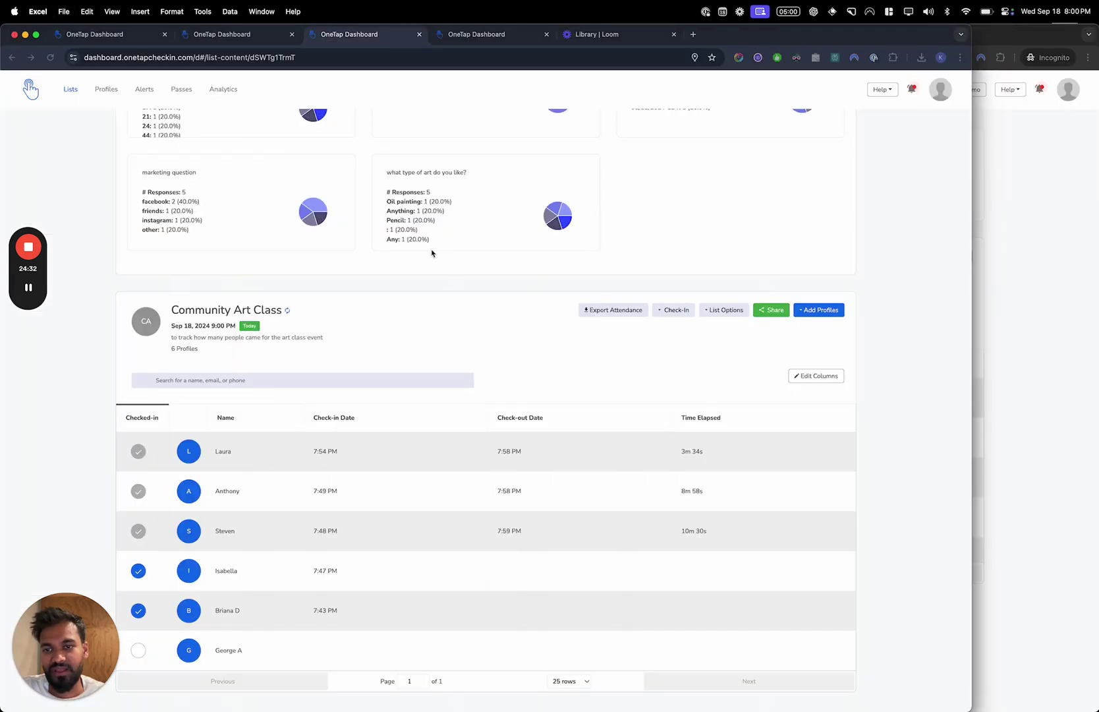
pyautogui.click(413, 307)
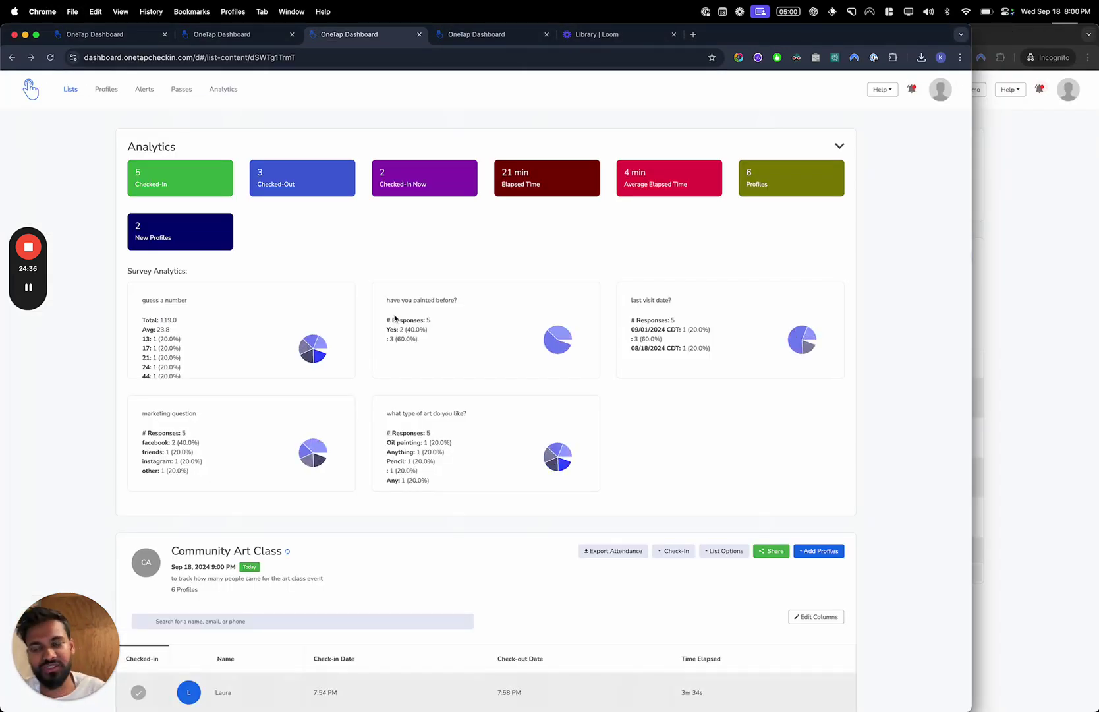
# Switch to the Excalidraw outline and review the visitor check-in methods and the check-in and check-out topics
pyautogui.hotkey('ctrl', 'Right')
pyautogui.click(376, 510)
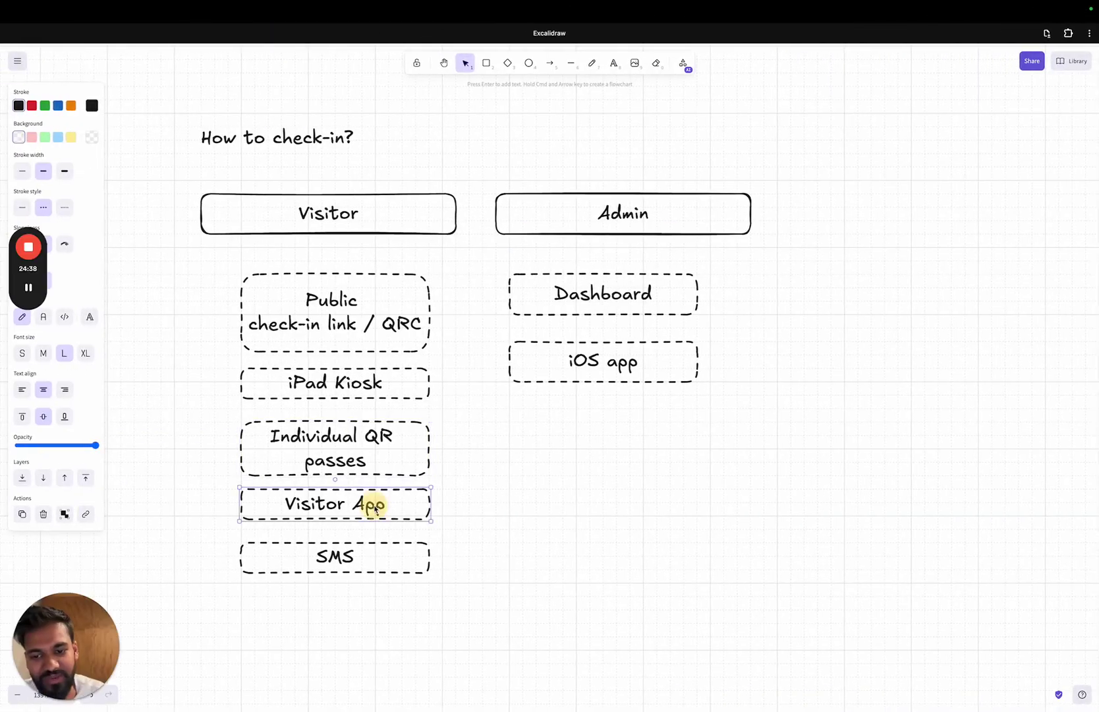
pyautogui.click(373, 560)
pyautogui.click(366, 335)
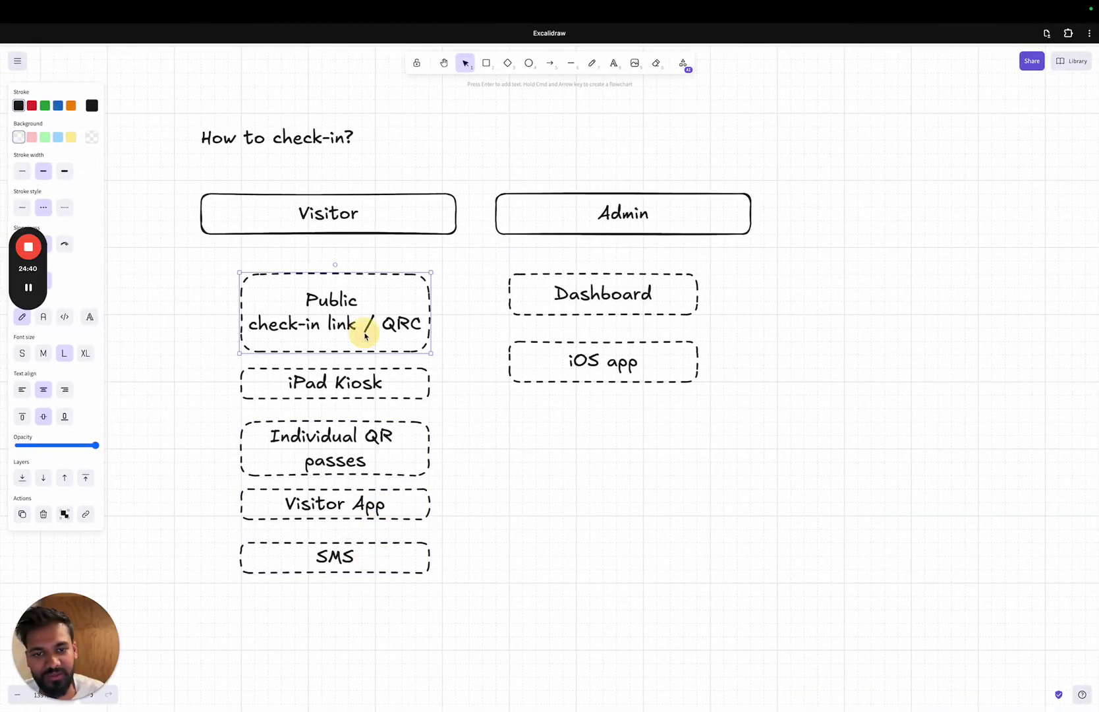
pyautogui.click(487, 433)
pyautogui.scroll(10, 486, 433)
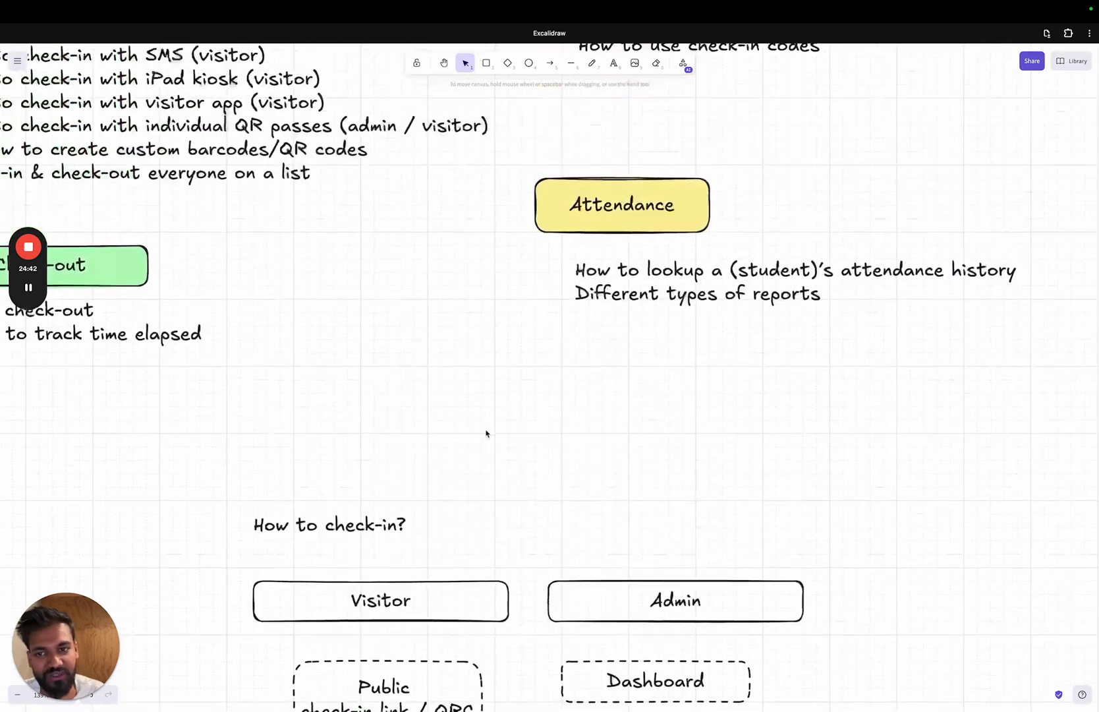
pyautogui.scroll(-4, 486, 433)
pyautogui.scroll(7, 485, 431)
pyautogui.scroll(-5, 486, 433)
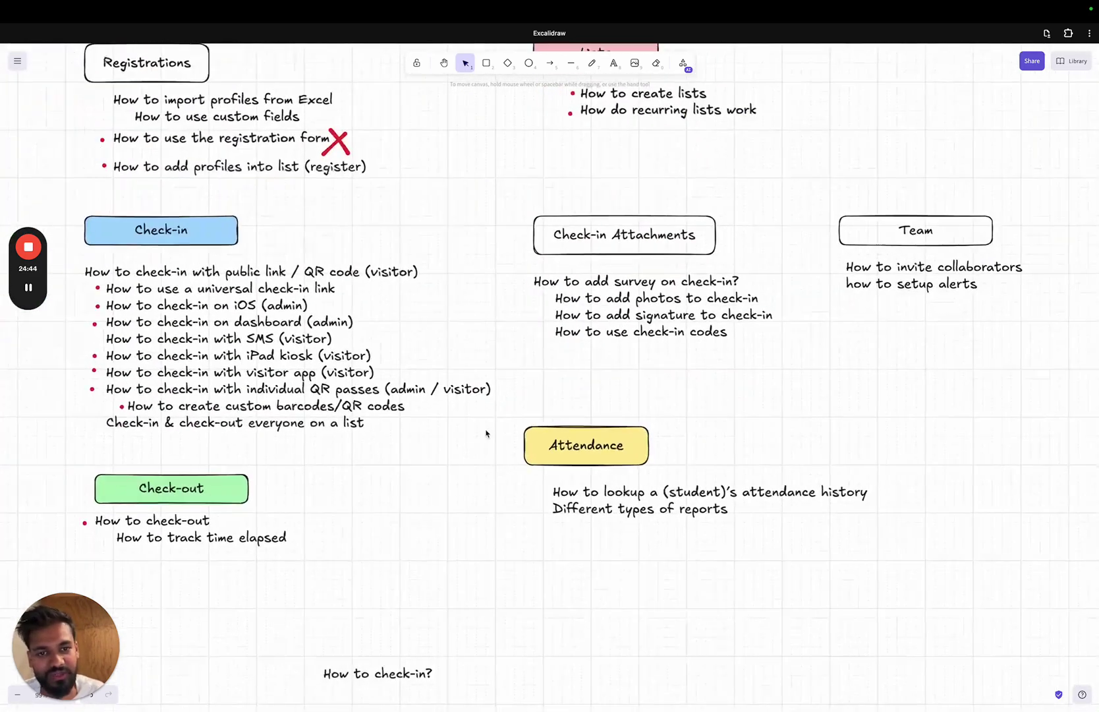
# Review the outline's Check-in Attachments topics on surveys, photos, signatures and check-in codes, plus the Attendance topics
pyautogui.click(655, 282)
pyautogui.doubleClick(655, 282)
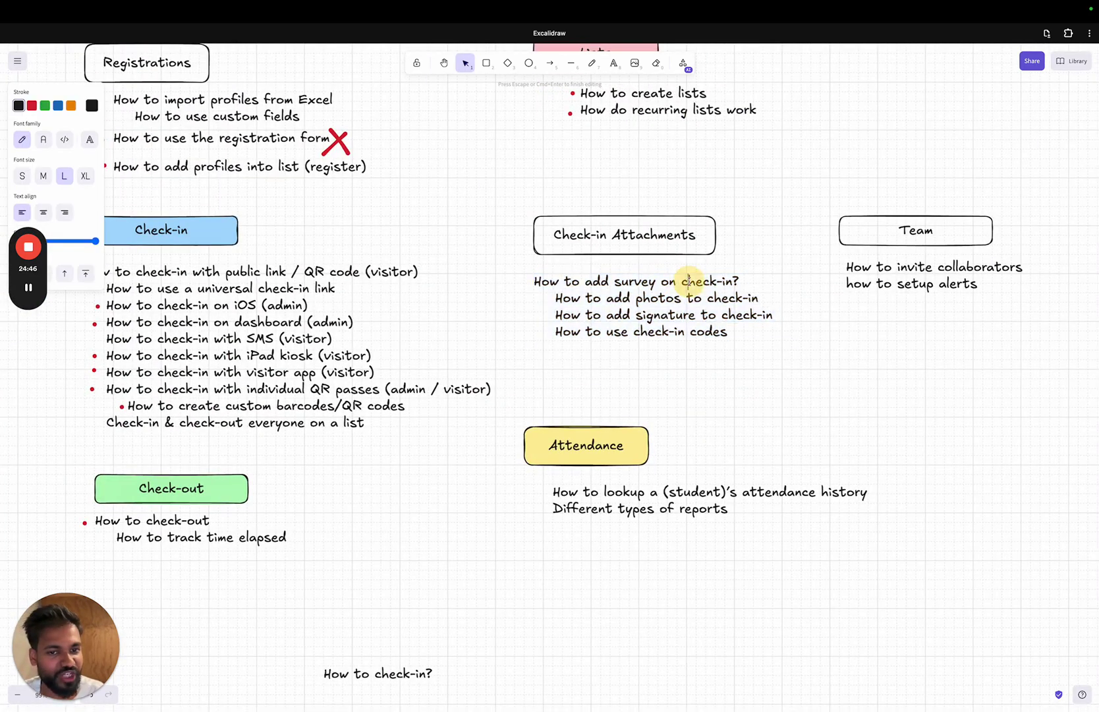
pyautogui.click(686, 298)
pyautogui.click(690, 381)
pyautogui.scroll(-7, 689, 380)
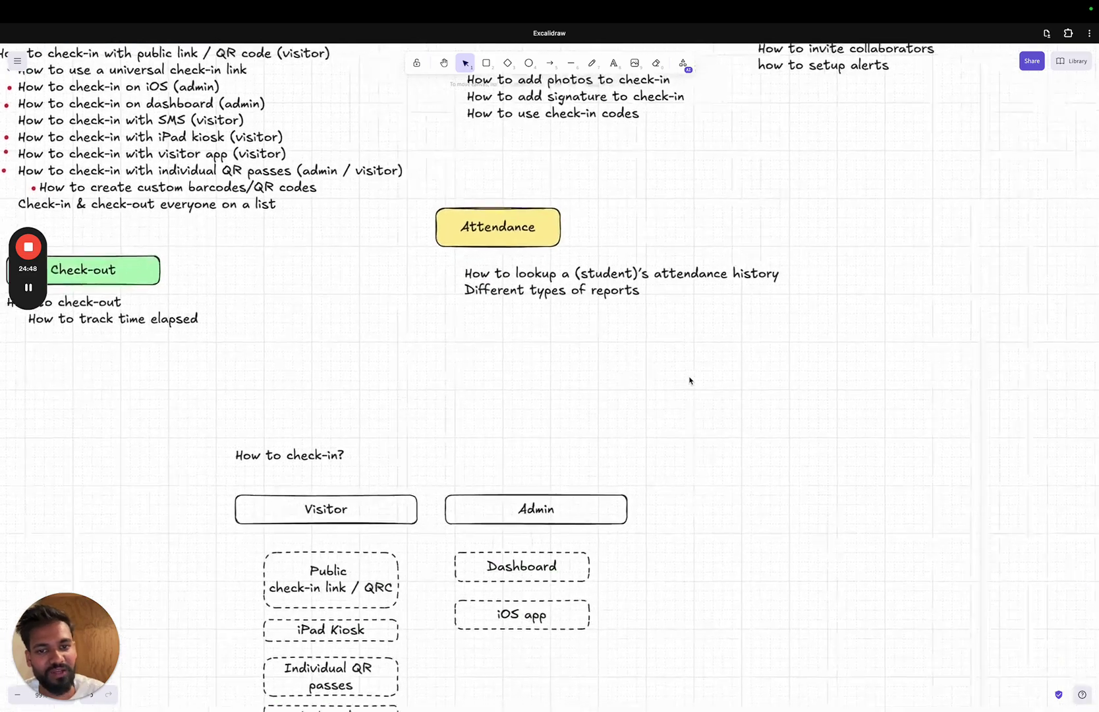
# Switch to the OneTap Dashboard and open the check-in Survey Builder from the Community Art Class list settings
pyautogui.hotkey('ctrl', 'Right')
pyautogui.scroll(-5, 777, 296)
pyautogui.click(740, 310)
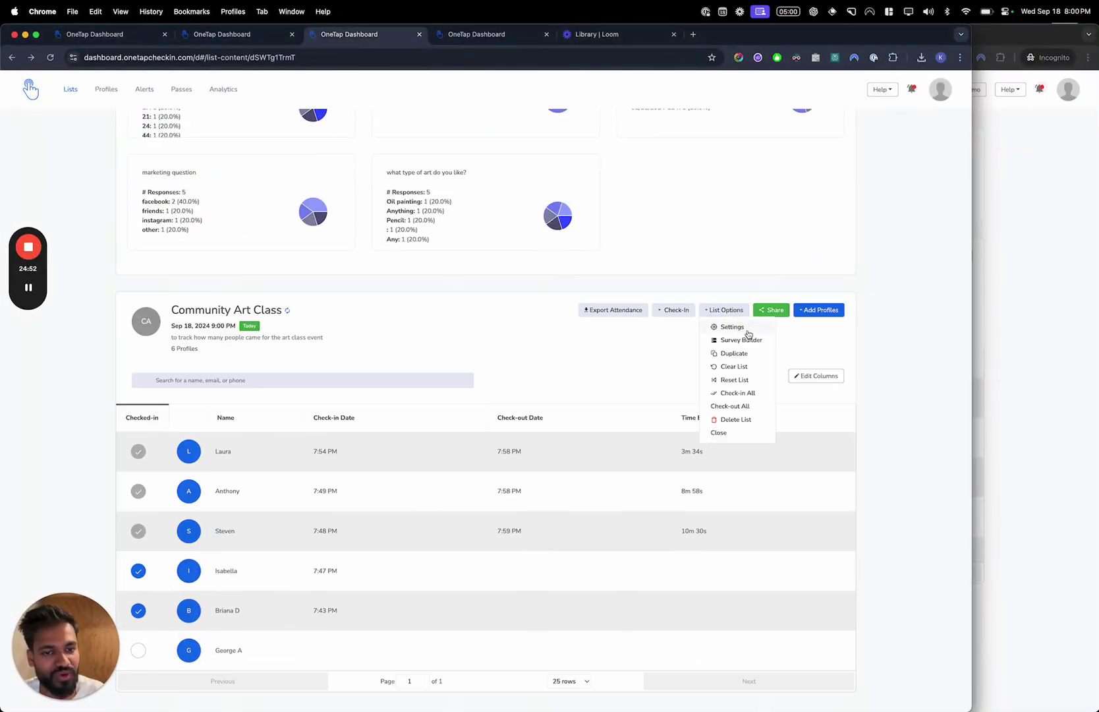
pyautogui.click(746, 329)
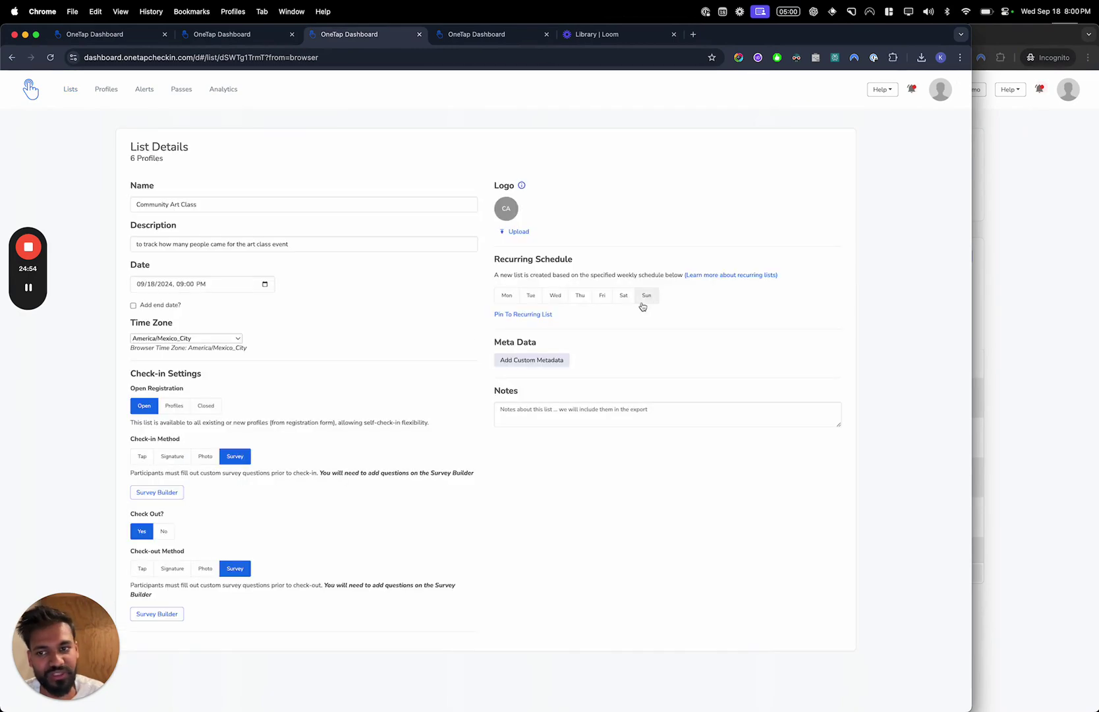
pyautogui.click(156, 493)
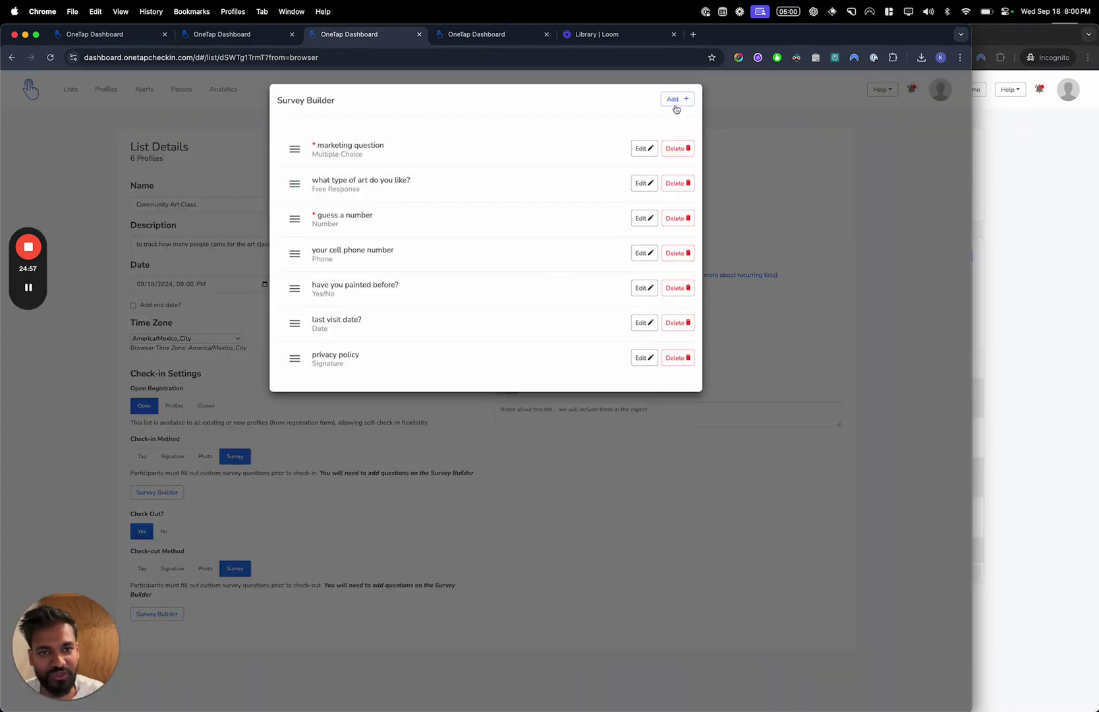
# Start a new check-in survey question and enter "We are now at 100 members!! 🎉" as its text
pyautogui.click(675, 107)
pyautogui.click(467, 214)
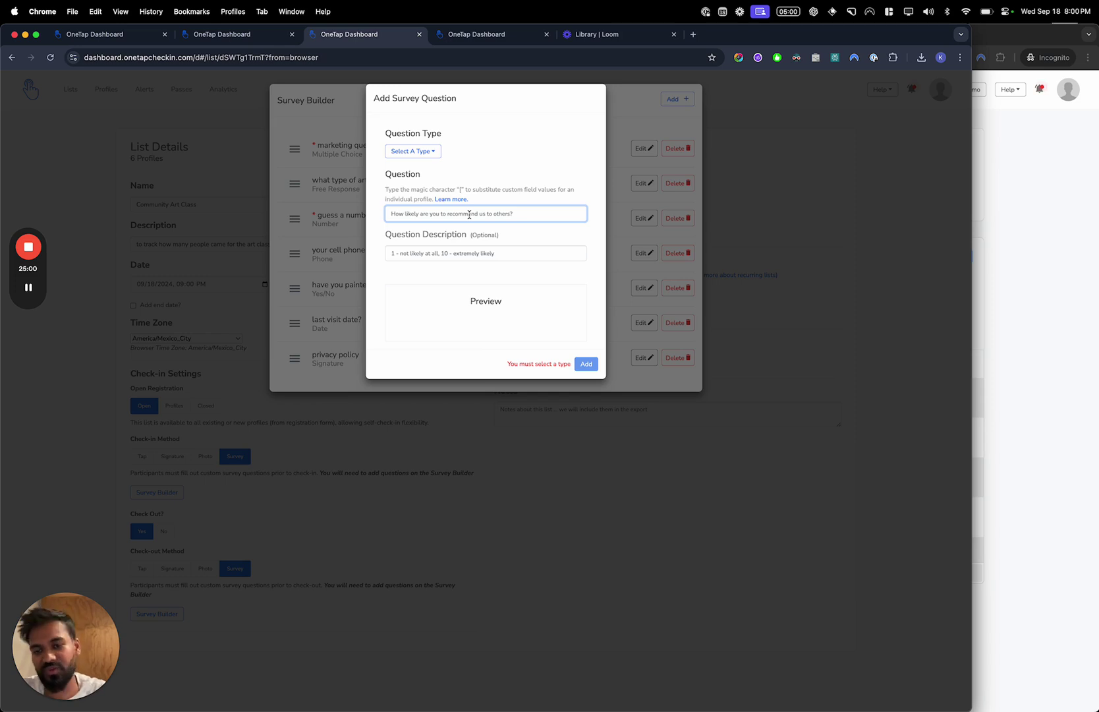
pyautogui.write('We are now at 1')
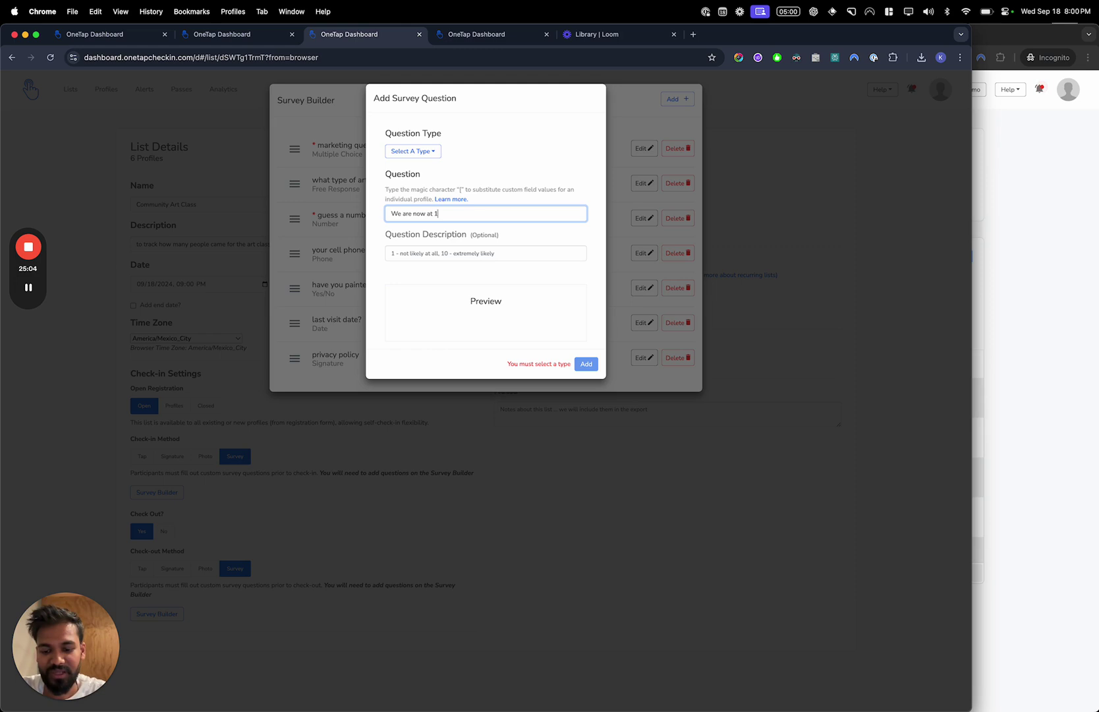
pyautogui.write('00 members!')
pyautogui.hotkey('alt', 'space')
pyautogui.write('emo')
pyautogui.press('Return')
pyautogui.write('par')
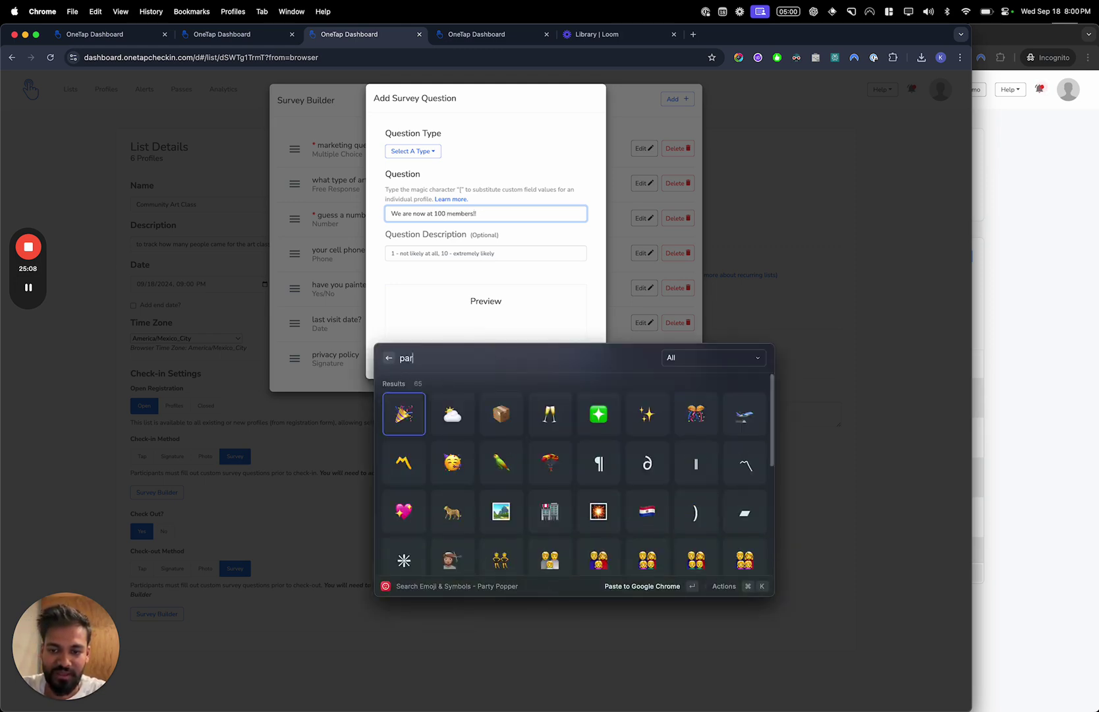
pyautogui.press('Return')
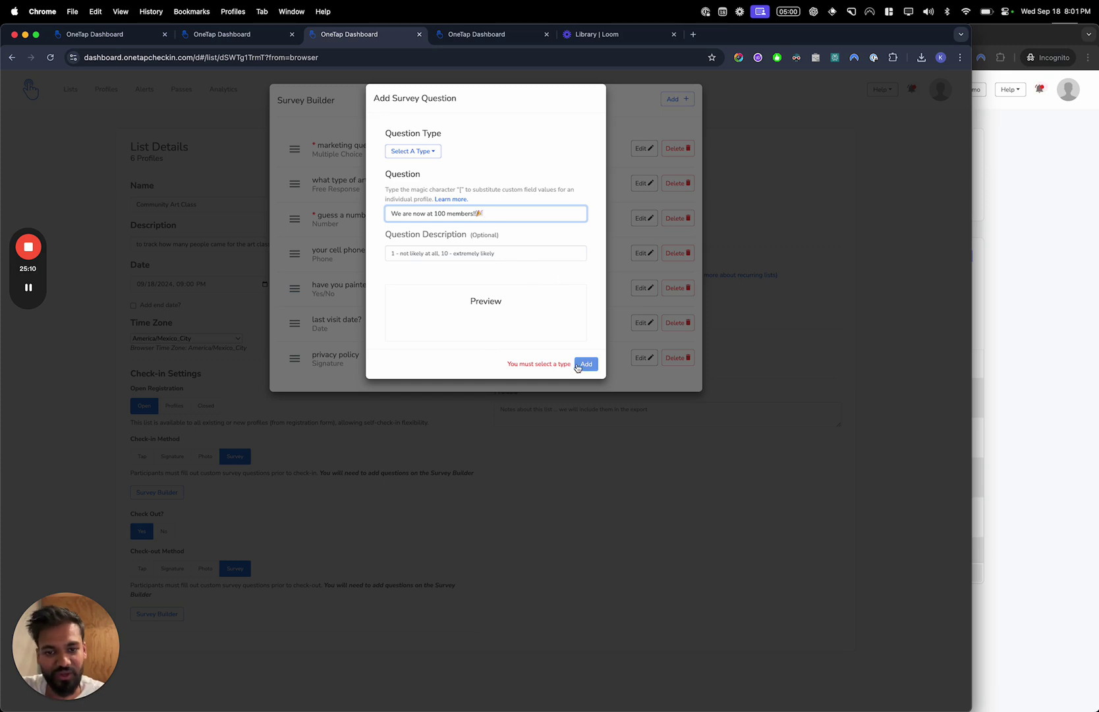
# Set the new survey question's type to Information and add it to the survey
pyautogui.click(422, 153)
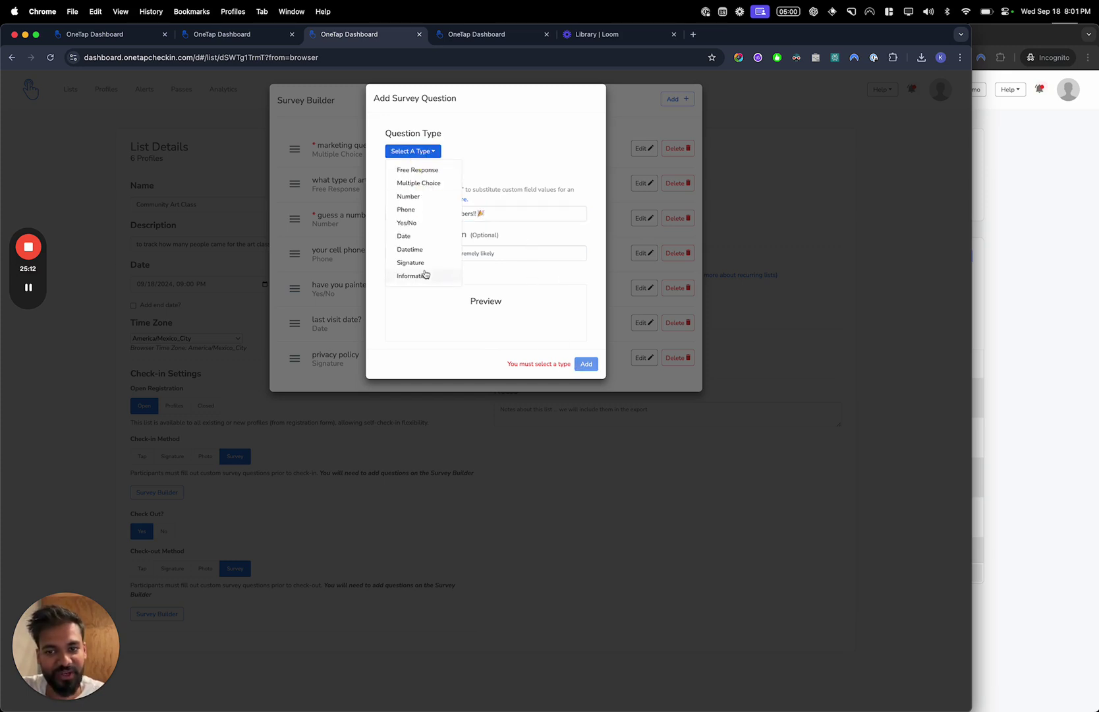
pyautogui.click(425, 276)
pyautogui.click(586, 381)
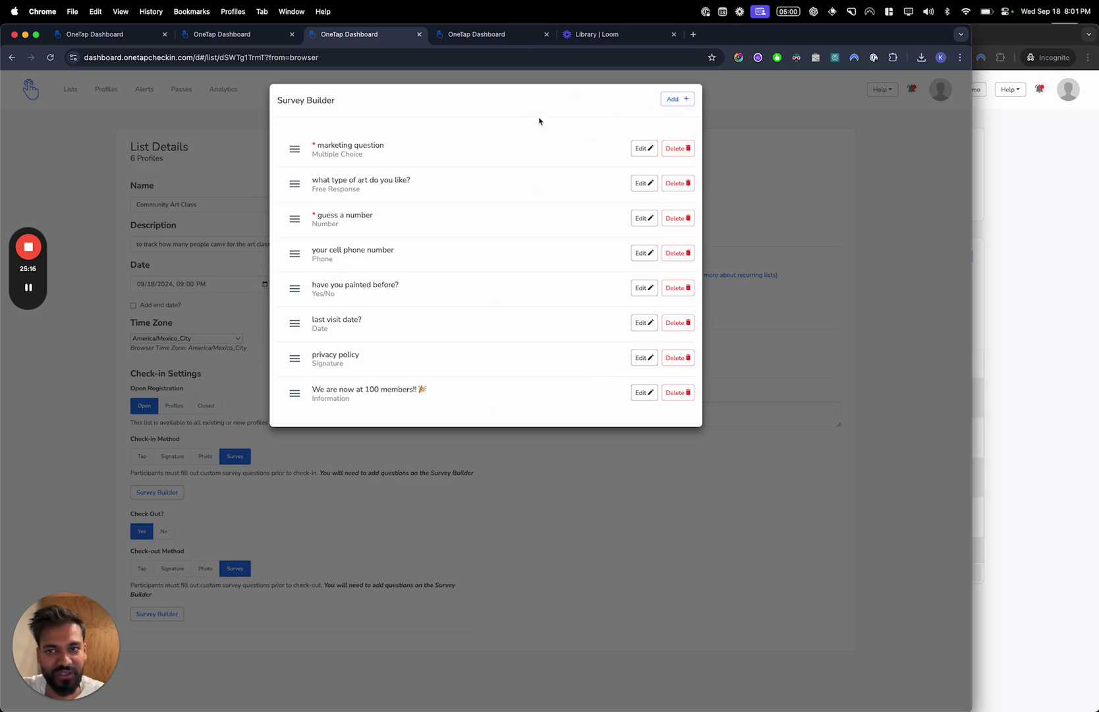
# Leave the Survey Builder and open the Community Art Class public check-in link in a new browser tab, returning to the dashboard
pyautogui.click(146, 307)
pyautogui.click(70, 89)
pyautogui.click(767, 236)
pyautogui.click(813, 233)
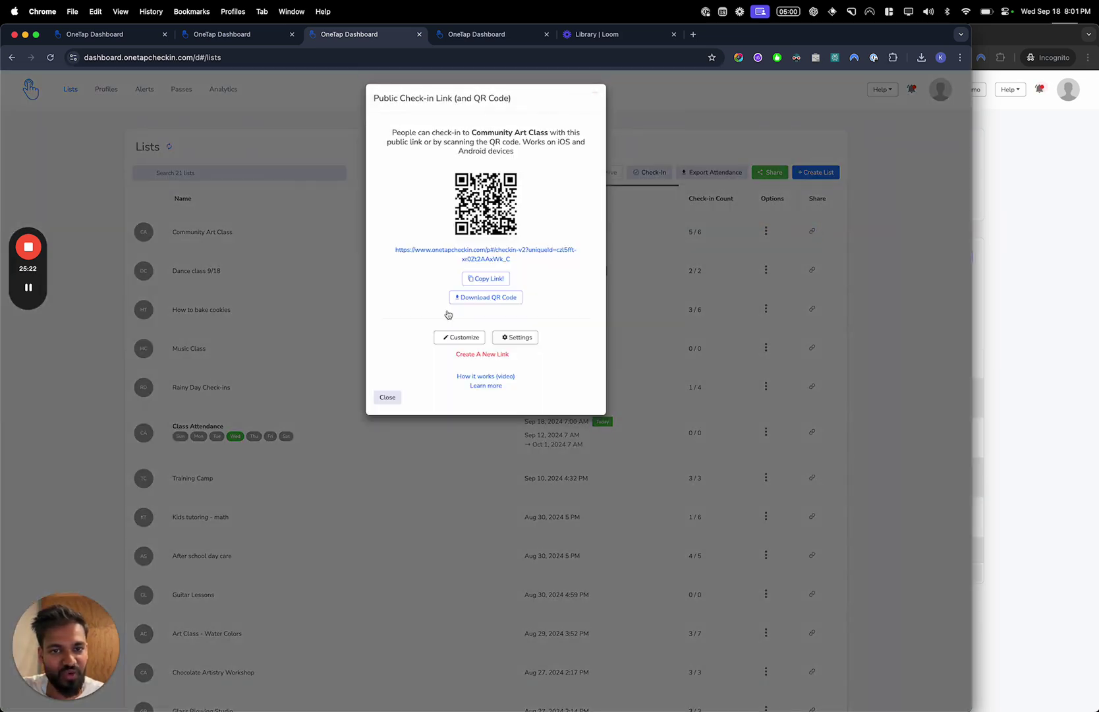
pyautogui.click(488, 262)
pyautogui.click(379, 33)
# Review the public check-in link's customization options, including its registration fields, and close them without saving
pyautogui.click(460, 337)
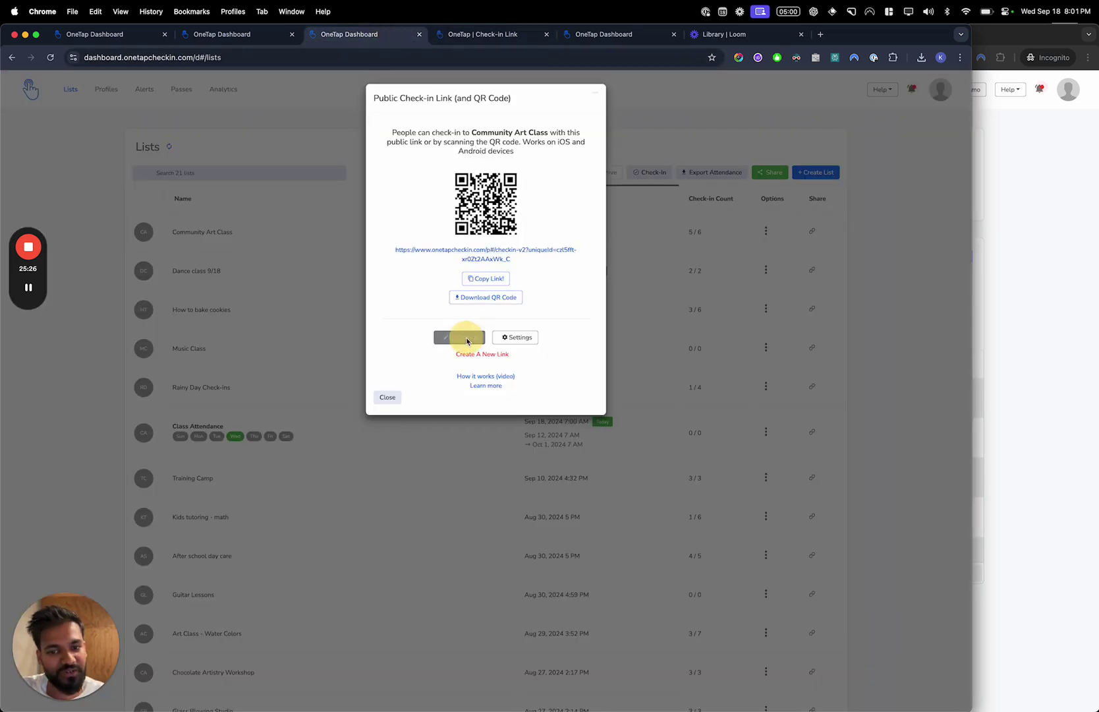
pyautogui.click(587, 160)
pyautogui.click(386, 96)
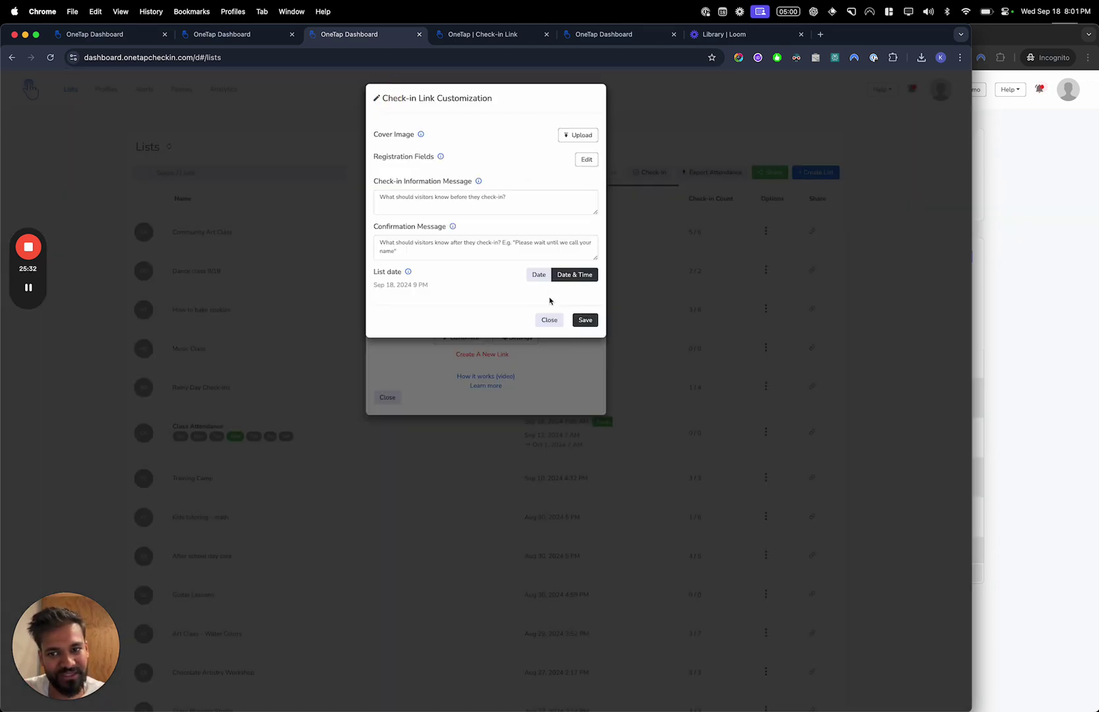
pyautogui.click(550, 320)
pyautogui.click(466, 340)
pyautogui.click(551, 324)
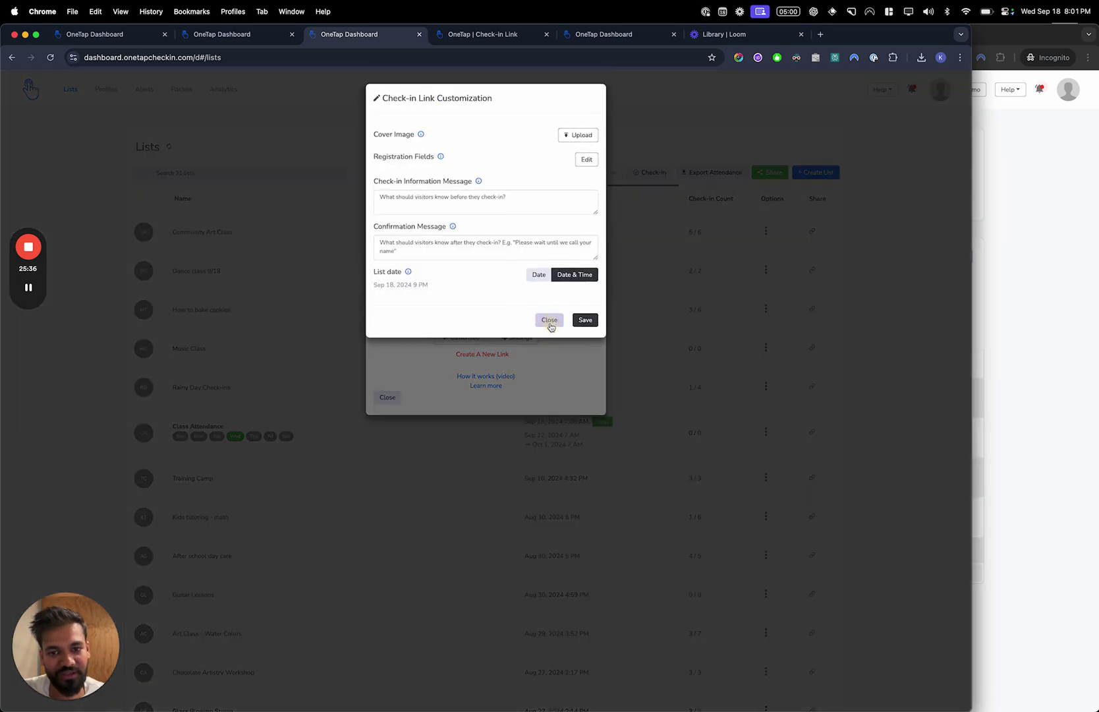
pyautogui.click(664, 303)
# Review the settings and customization options of the Community Art Class registration link, and close its sharing dialog
pyautogui.click(110, 89)
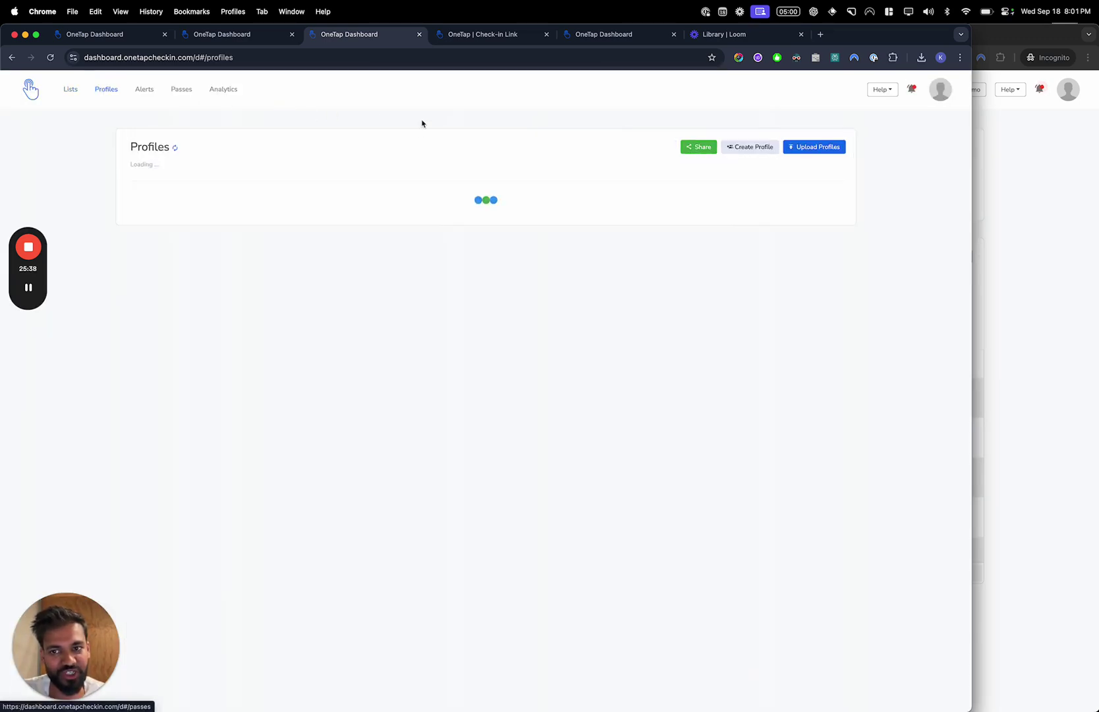
pyautogui.click(67, 90)
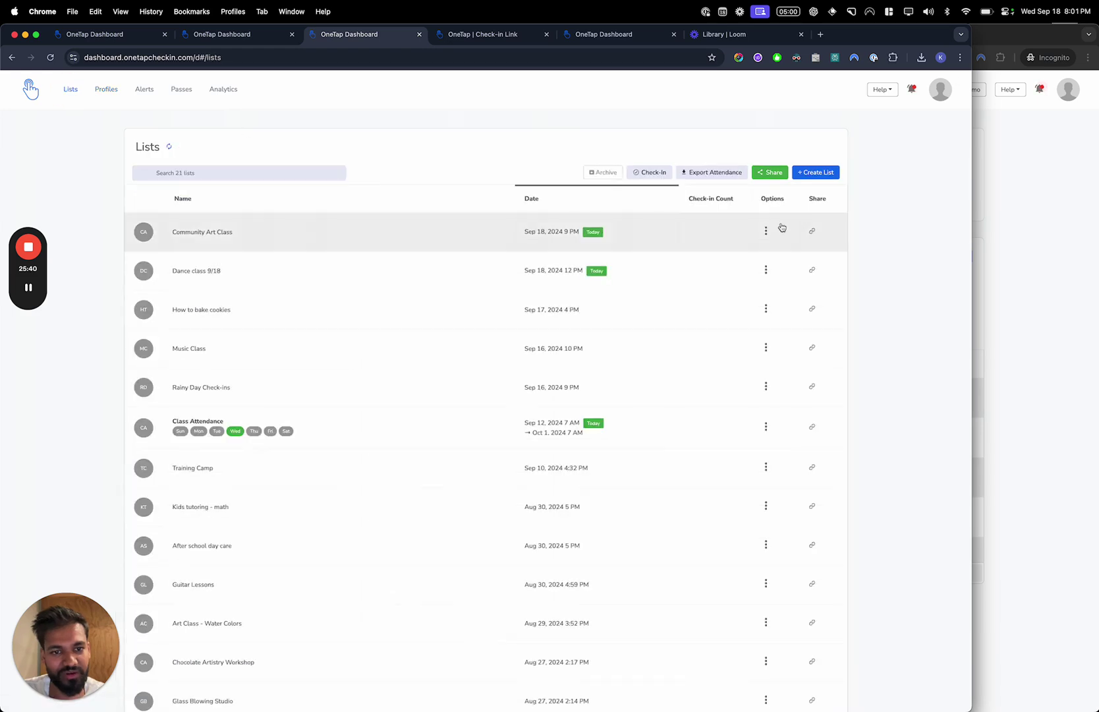
pyautogui.click(765, 231)
pyautogui.click(728, 371)
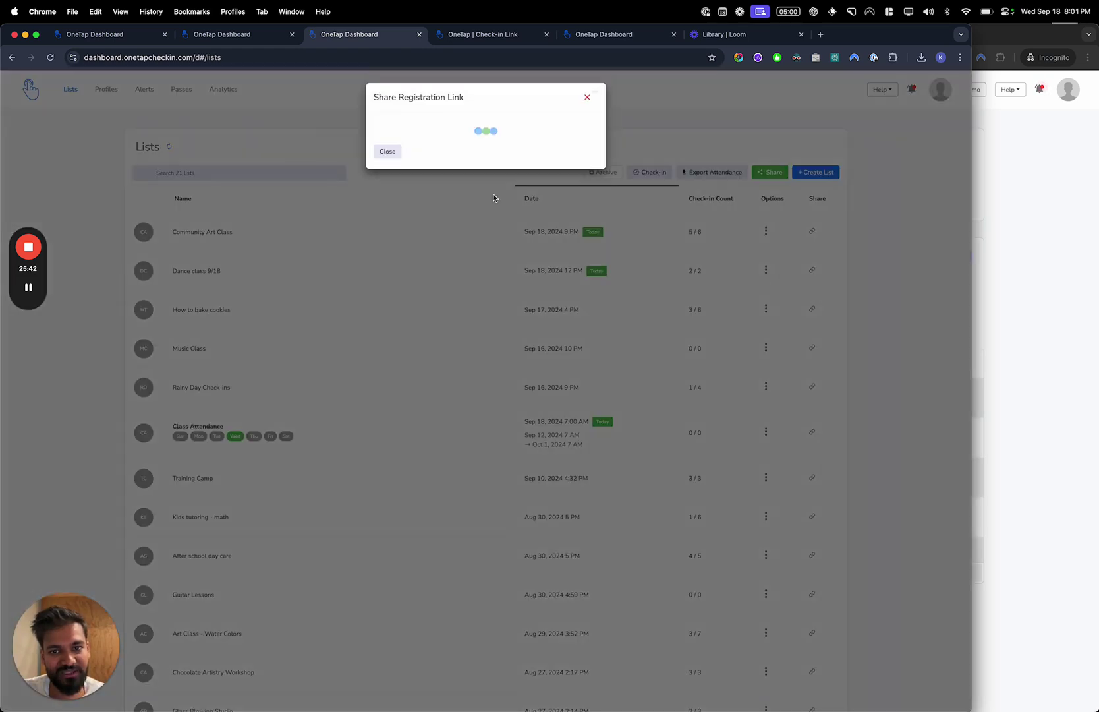
pyautogui.click(501, 309)
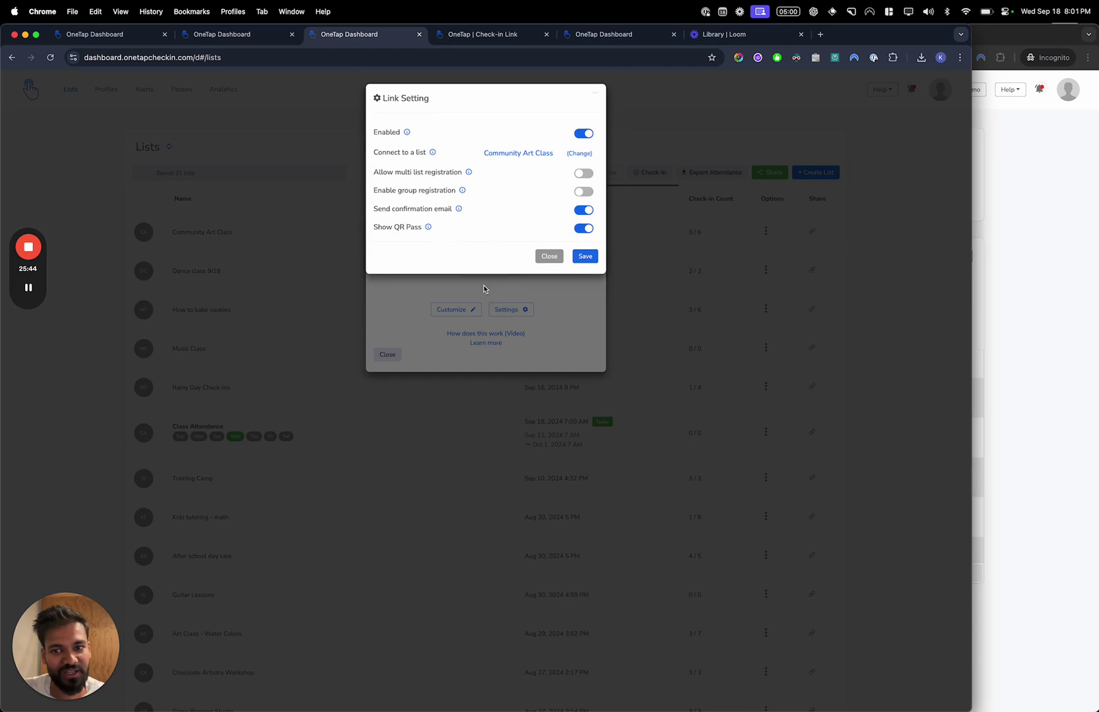
pyautogui.click(547, 257)
pyautogui.click(454, 309)
pyautogui.click(547, 339)
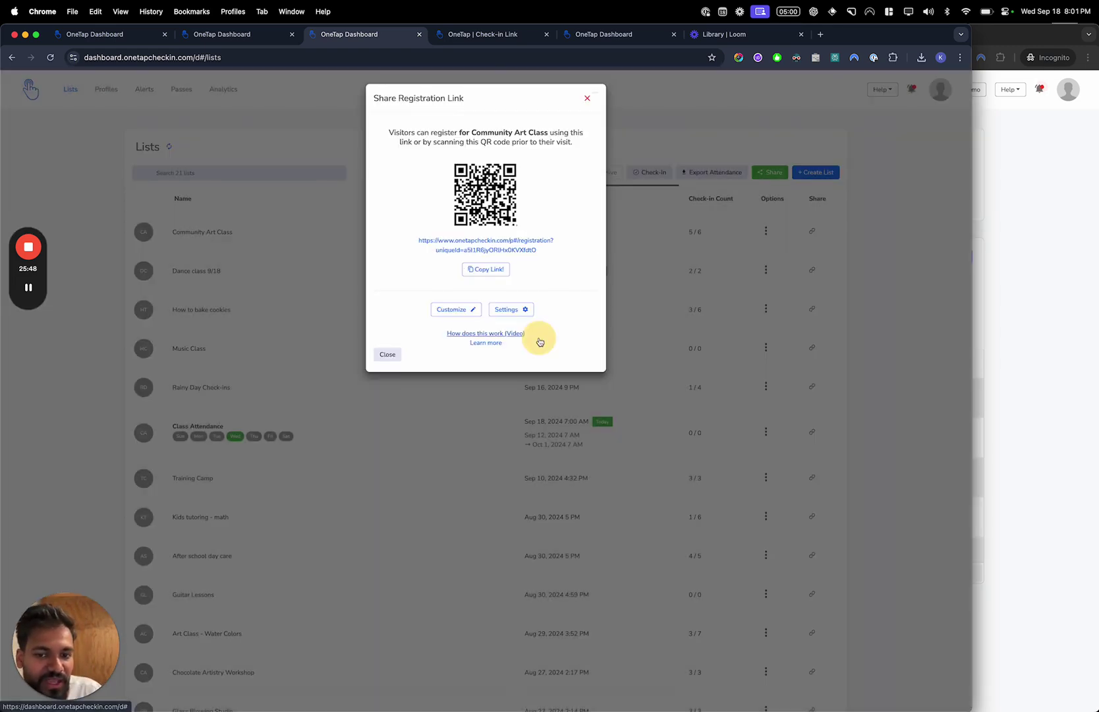
pyautogui.click(583, 98)
# Open the profile of a visitor enrolled in Chemistry and bring up the custom field definitions for editing
pyautogui.click(203, 231)
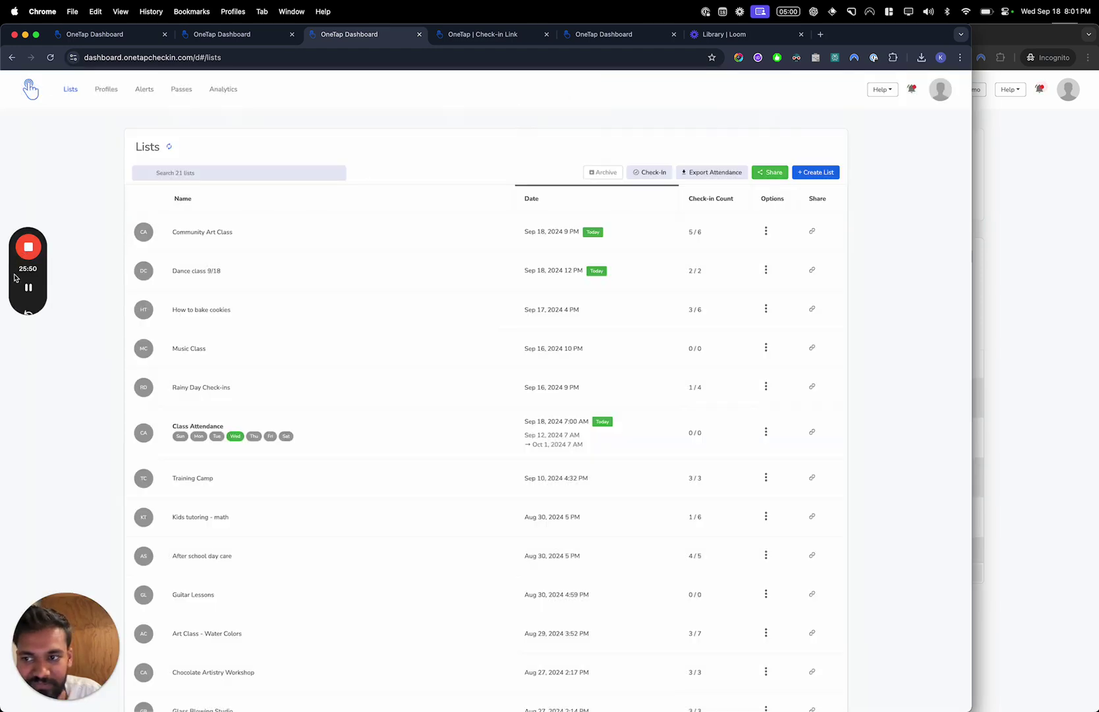
pyautogui.click(106, 90)
pyautogui.press('XF86MonBrightnessDown')
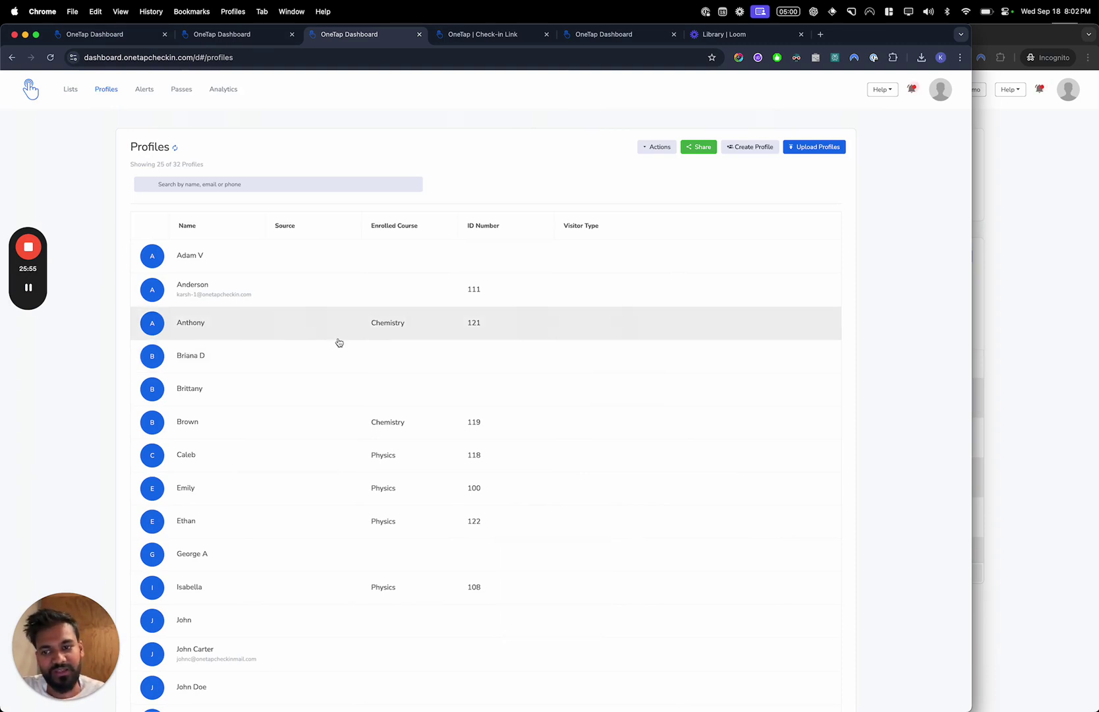
pyautogui.click(339, 342)
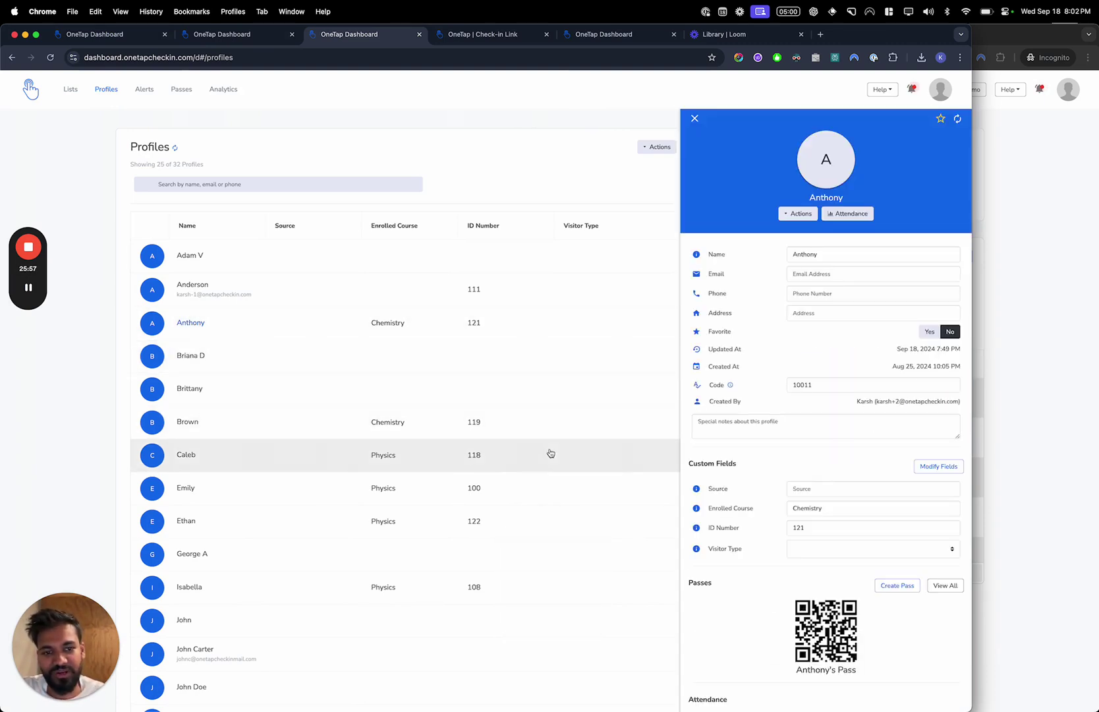
pyautogui.scroll(-4, 861, 399)
pyautogui.press('XF86MonBrightnessDown')
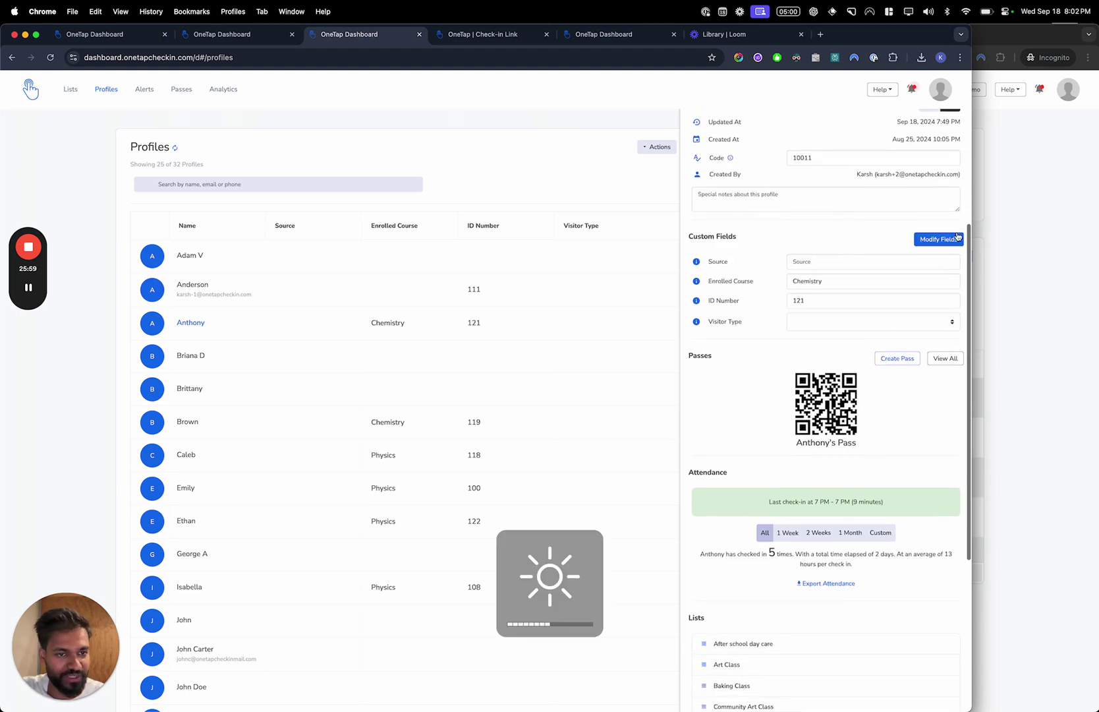
pyautogui.click(958, 238)
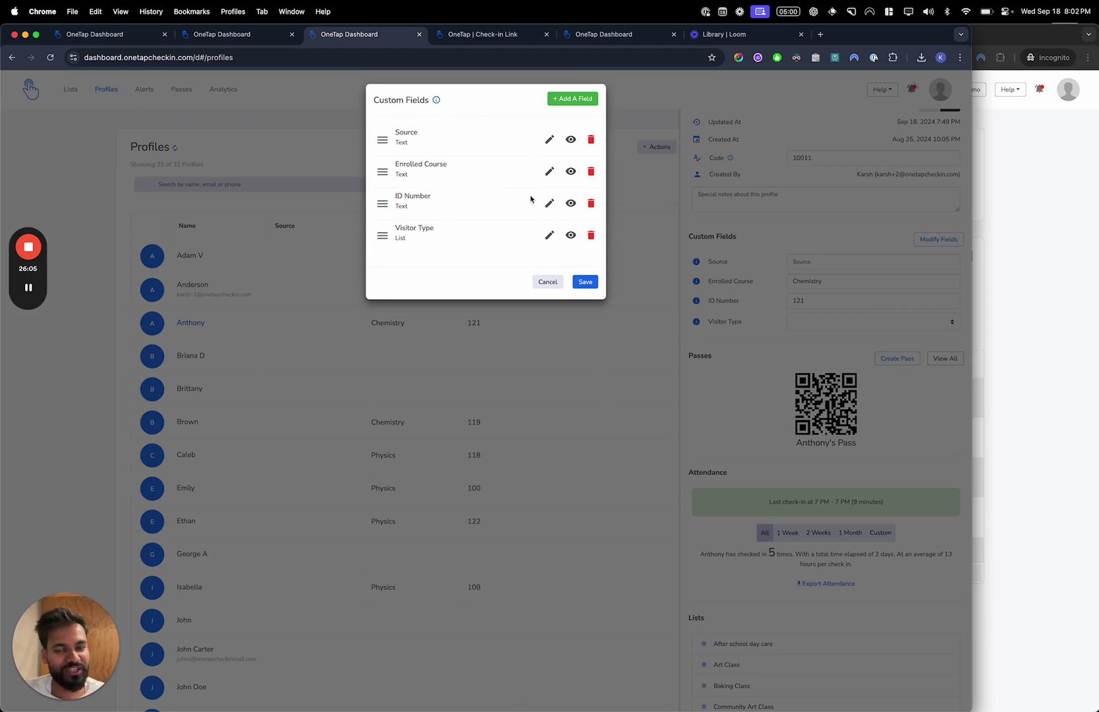
# Add a Text custom field named Table and save the custom fields
pyautogui.click(552, 102)
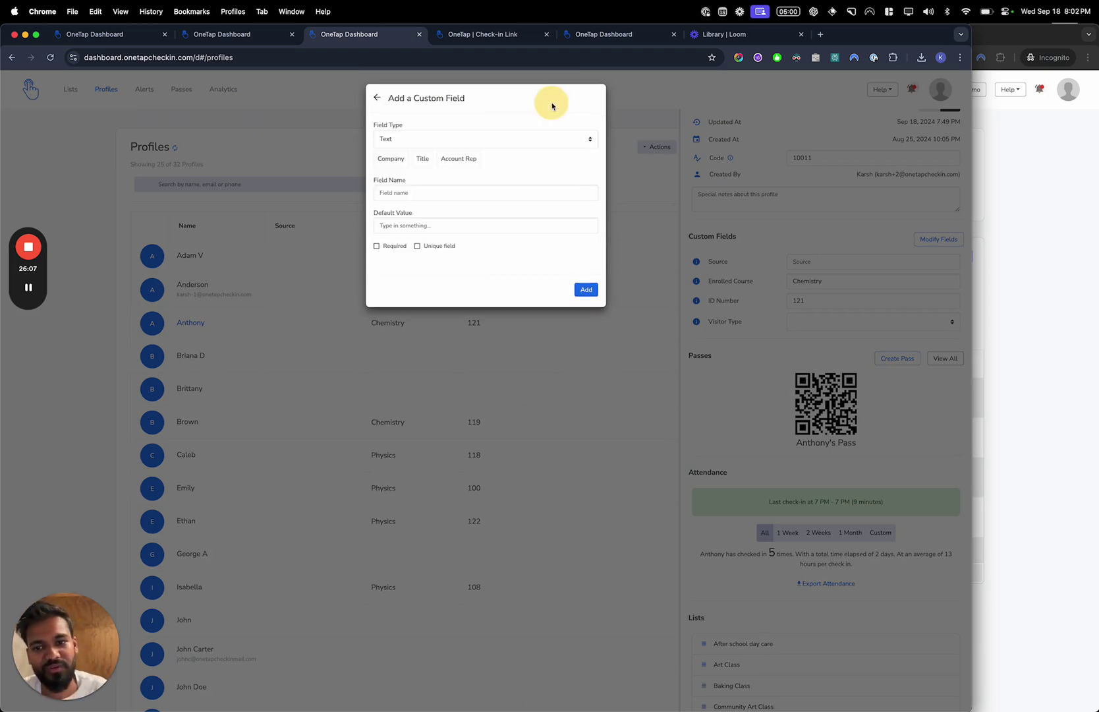
pyautogui.click(454, 192)
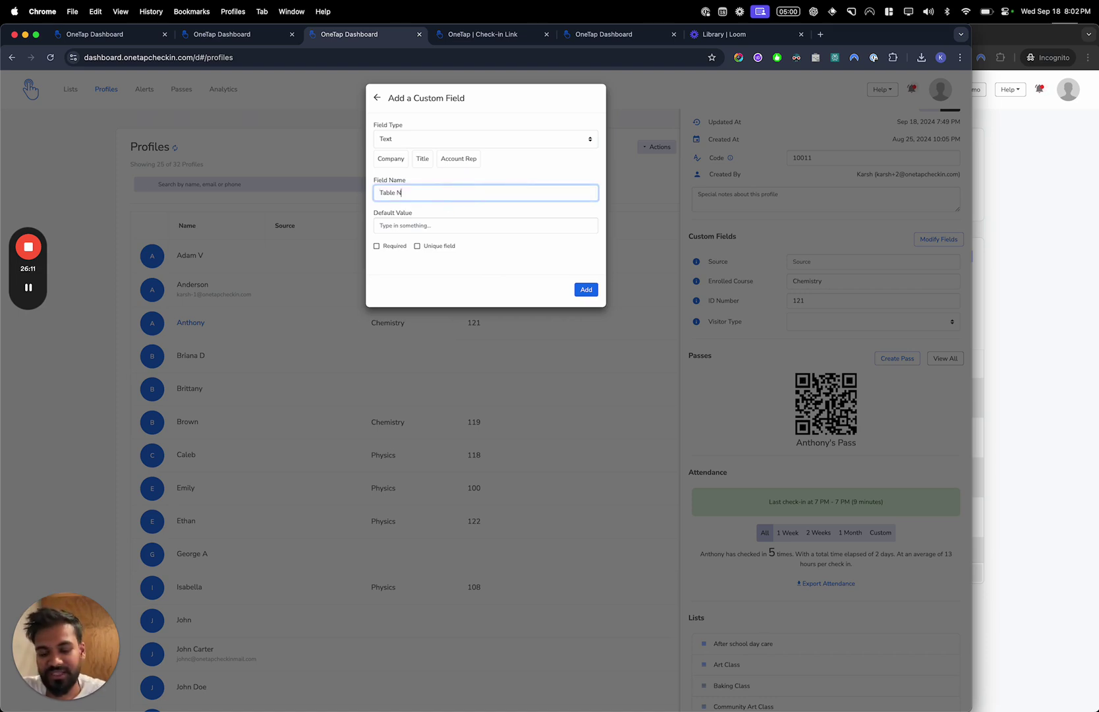
pyautogui.press('BackSpace')
pyautogui.press('Tab')
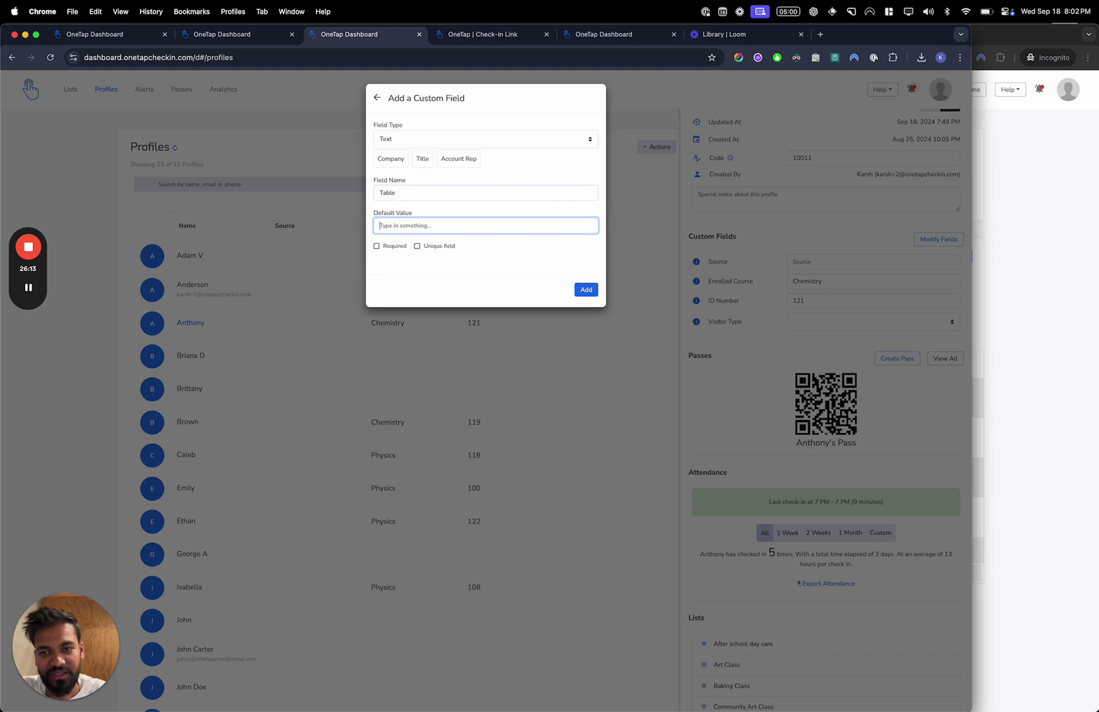
pyautogui.click(588, 295)
pyautogui.click(586, 313)
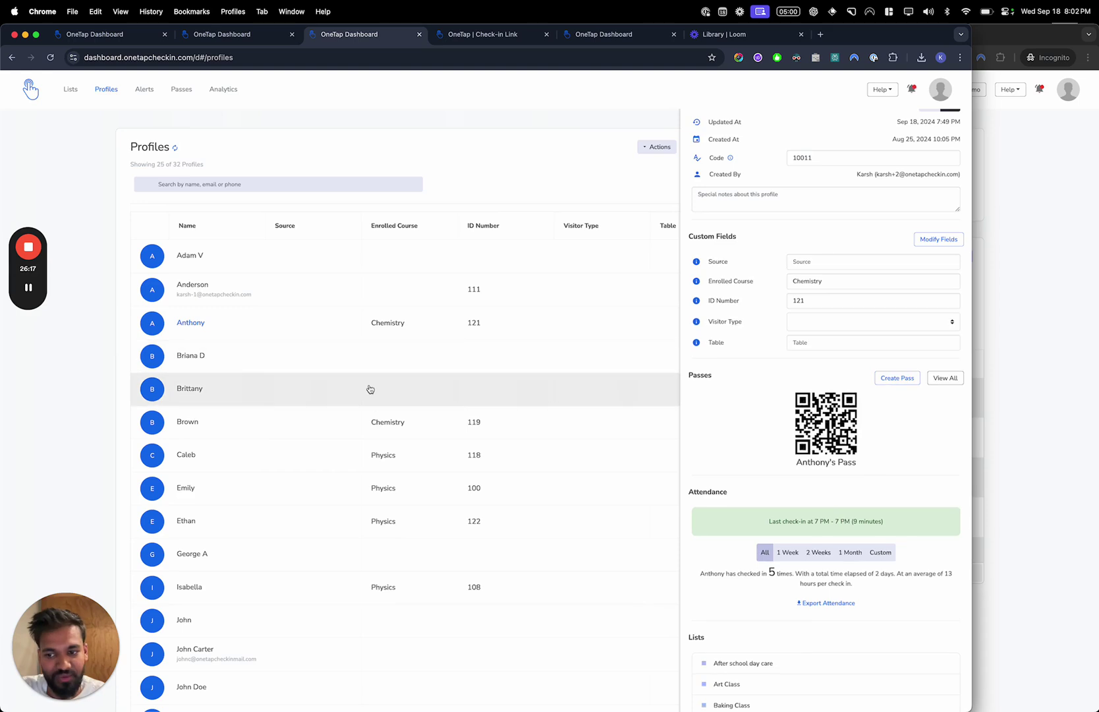
# Set the Table field to 3 in one visitor's profile and to 2 in another's
pyautogui.click(306, 414)
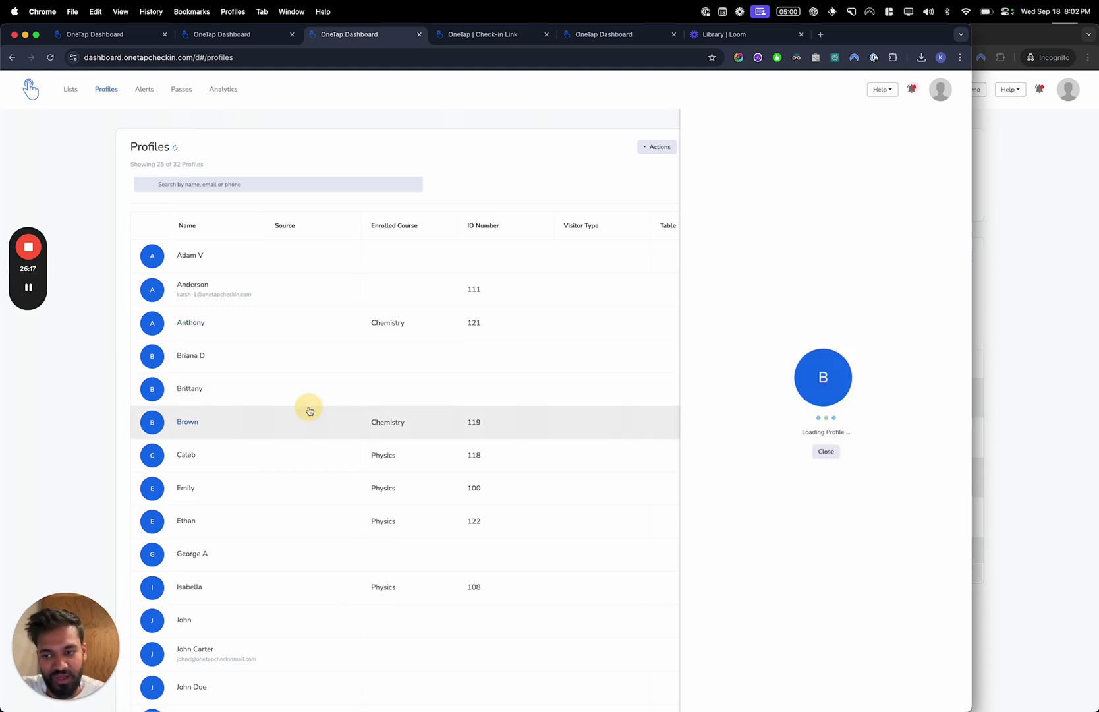
pyautogui.click(286, 392)
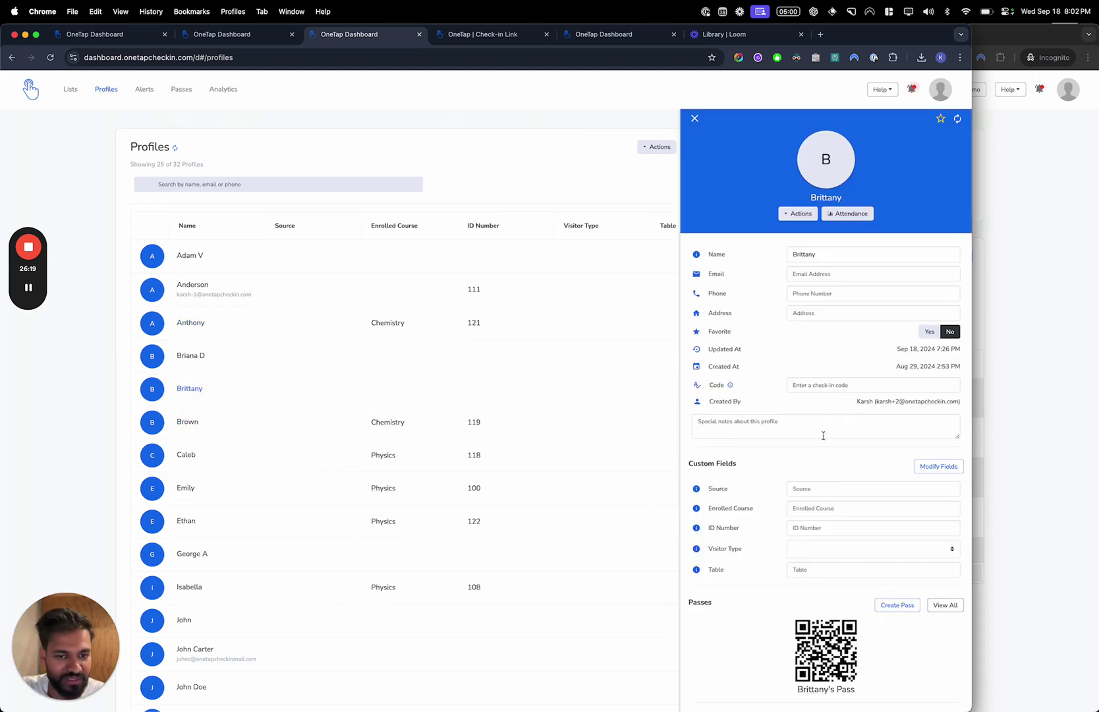
pyautogui.click(820, 570)
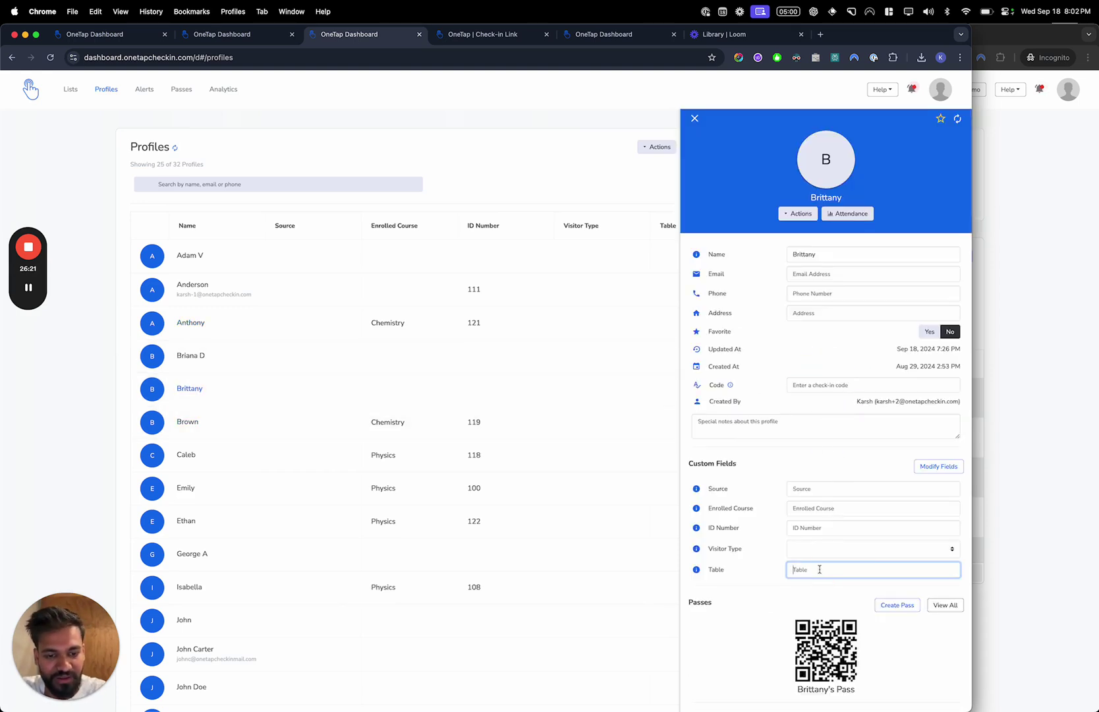
pyautogui.write('3')
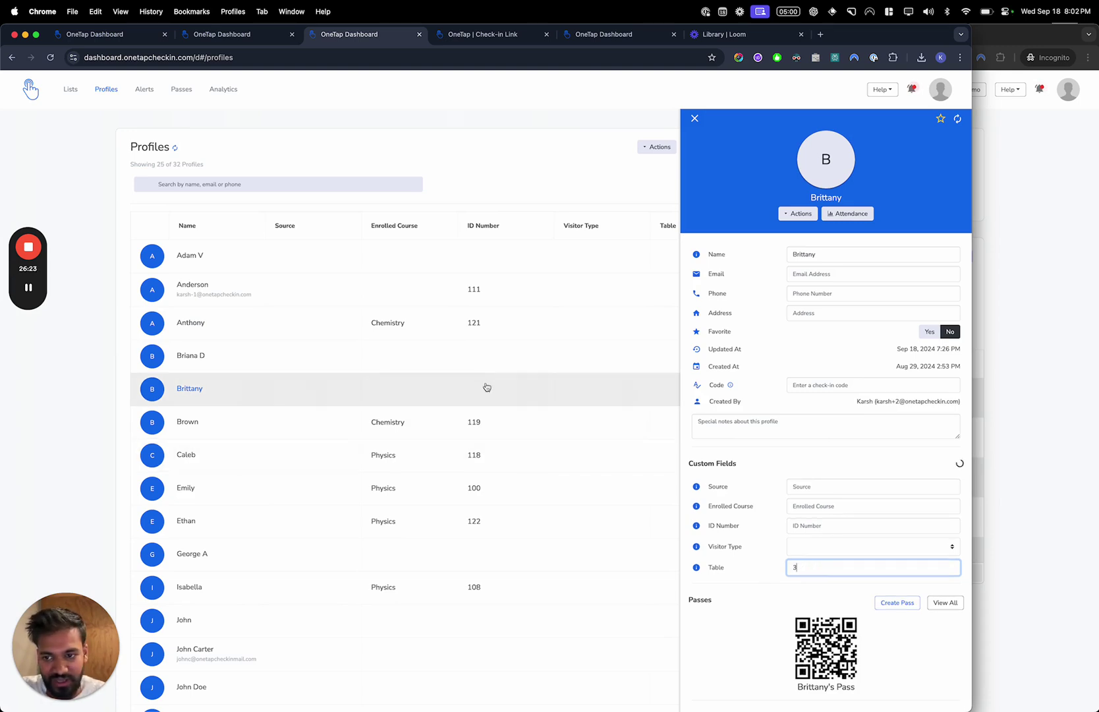
pyautogui.click(400, 340)
pyautogui.click(817, 565)
pyautogui.write('2')
# Return to the lists and open the settings of the Community Art Class list
pyautogui.click(70, 88)
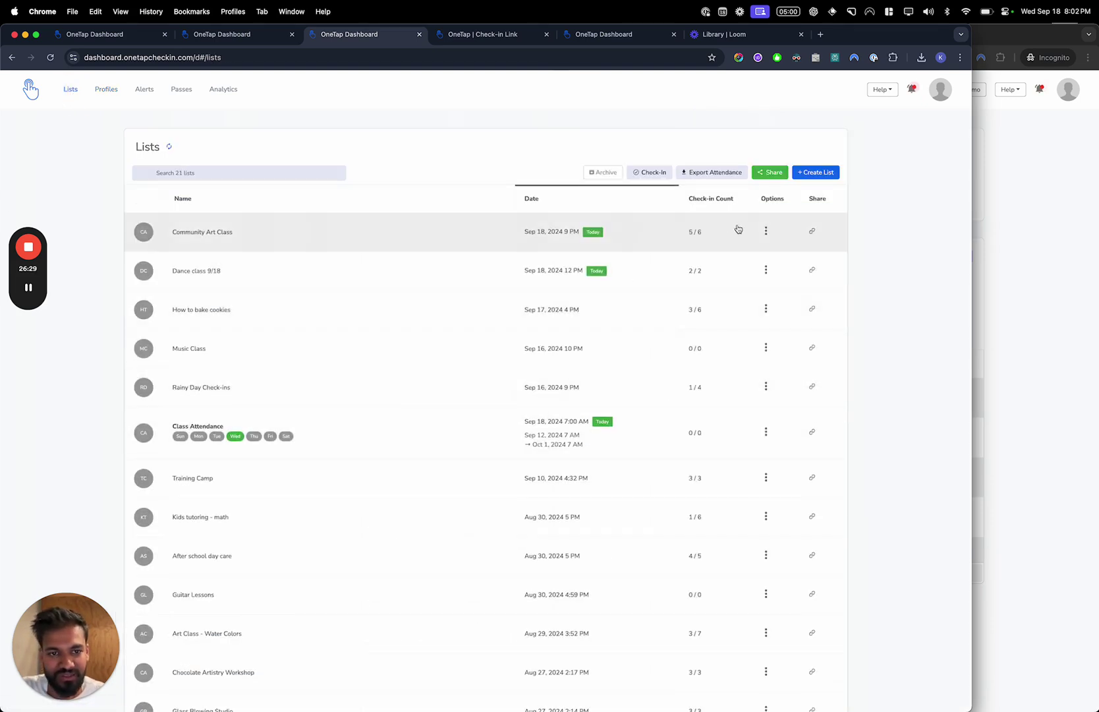
pyautogui.click(736, 229)
pyautogui.scroll(-4, 621, 482)
pyautogui.click(727, 308)
pyautogui.click(739, 331)
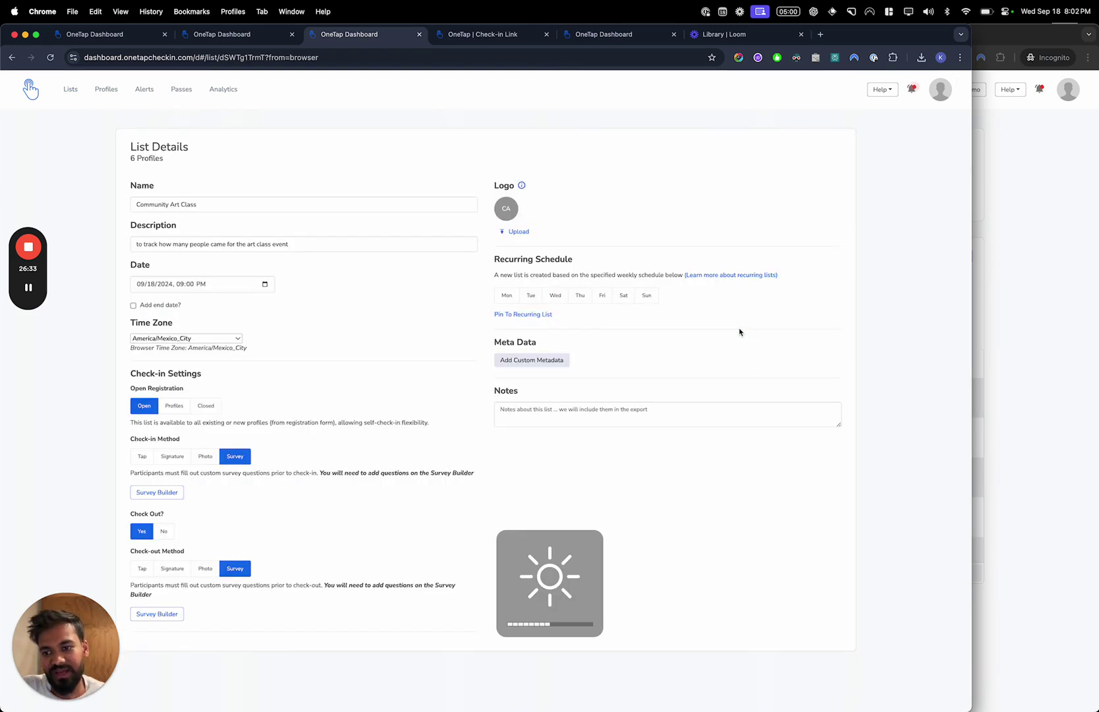
# Delete the "We are now at 100 members!!" information item from the Community Art Class check-in survey
pyautogui.click(157, 492)
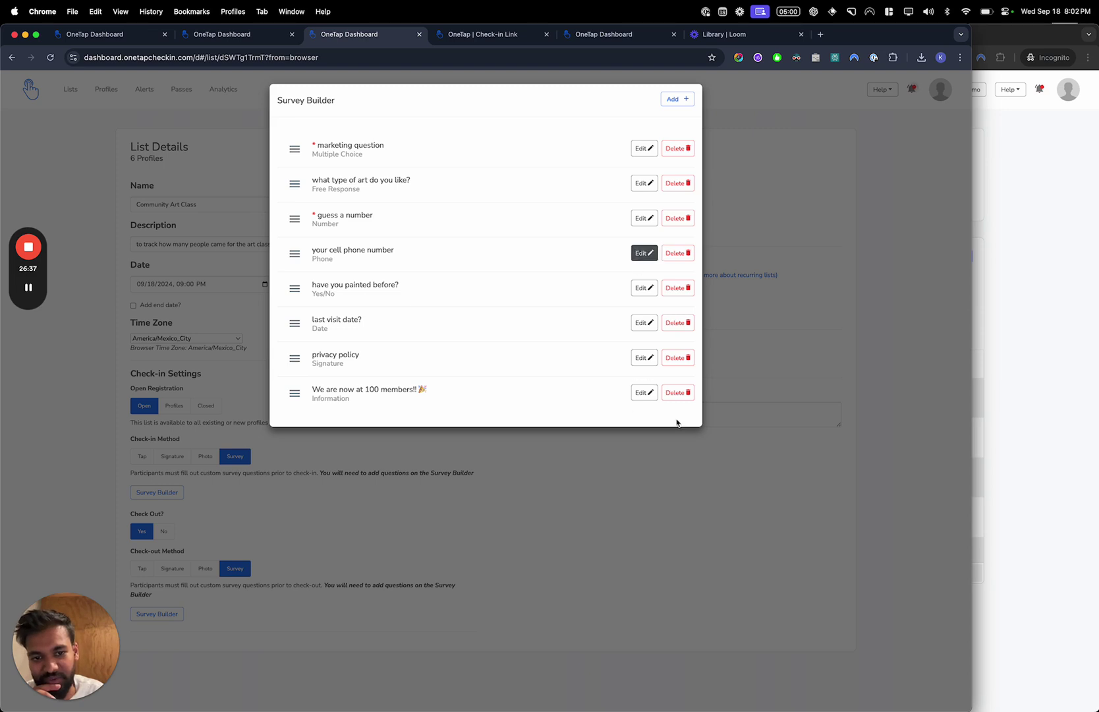
pyautogui.click(677, 394)
pyautogui.click(580, 153)
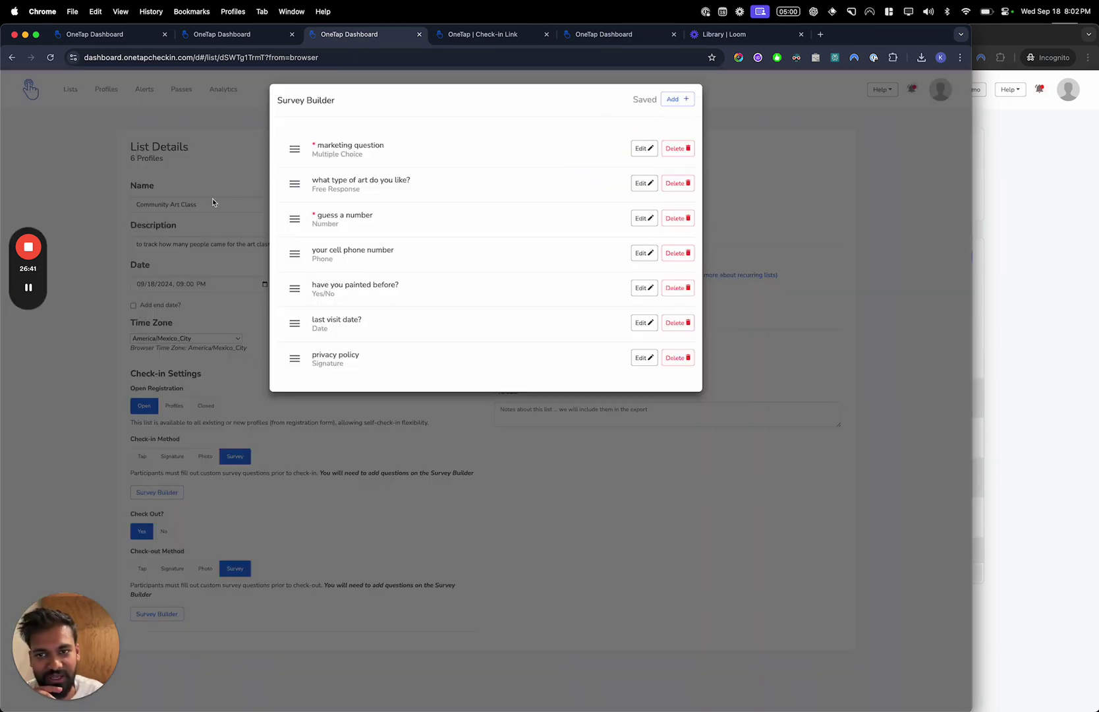
# Add an Information item reading "your table number is [Table]" to the check-in survey, inserting the Table custom field as a placeholder
pyautogui.click(687, 99)
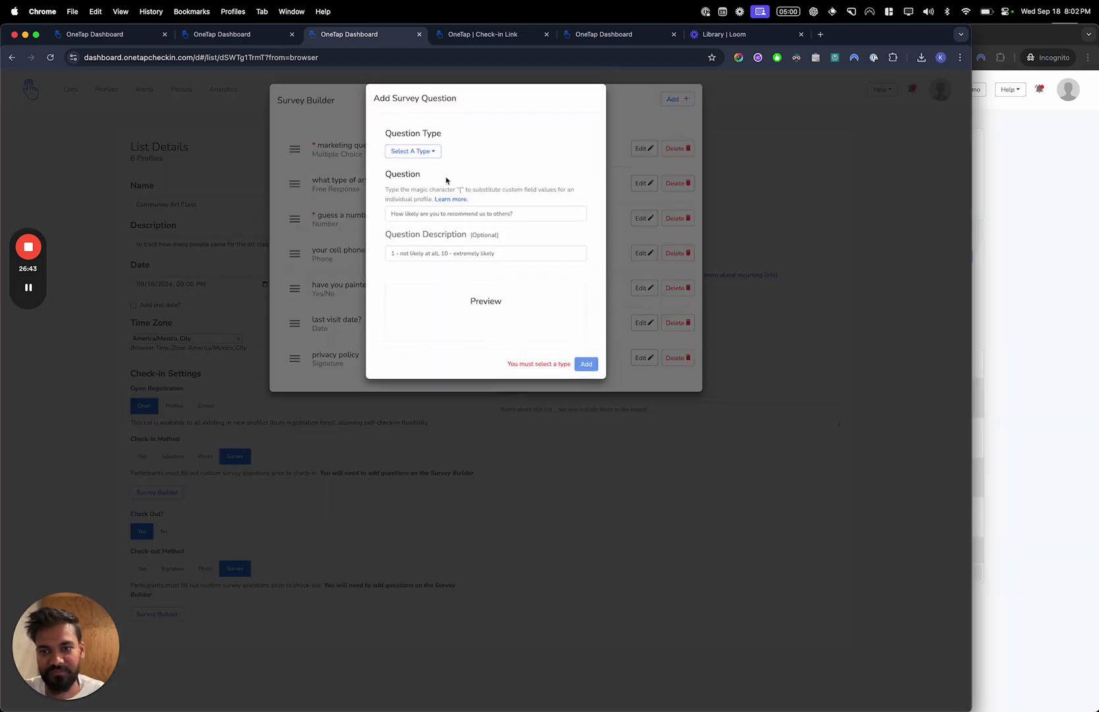
pyautogui.click(425, 215)
pyautogui.write('your table n')
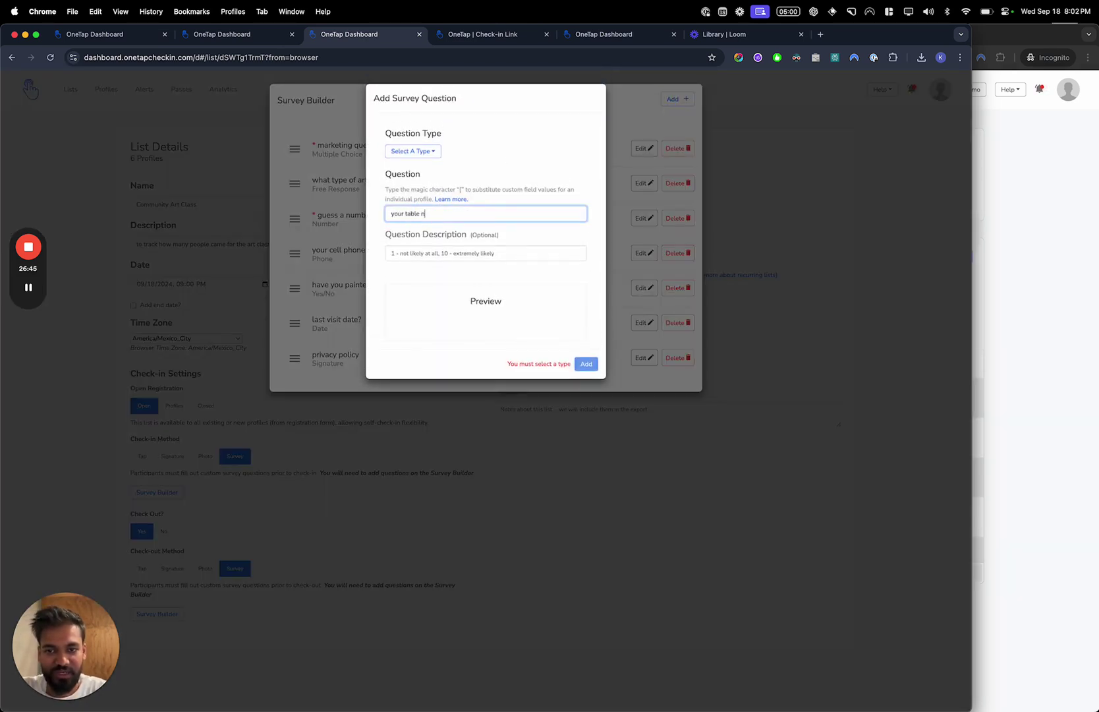
pyautogui.write('umber is [')
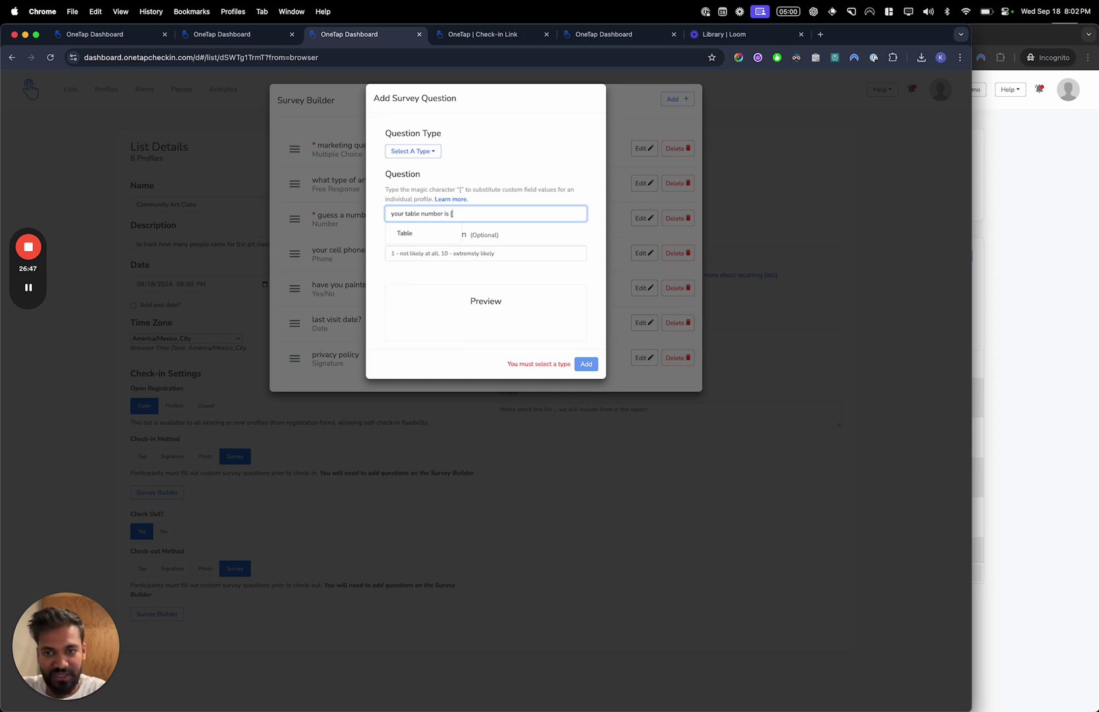
pyautogui.click(397, 239)
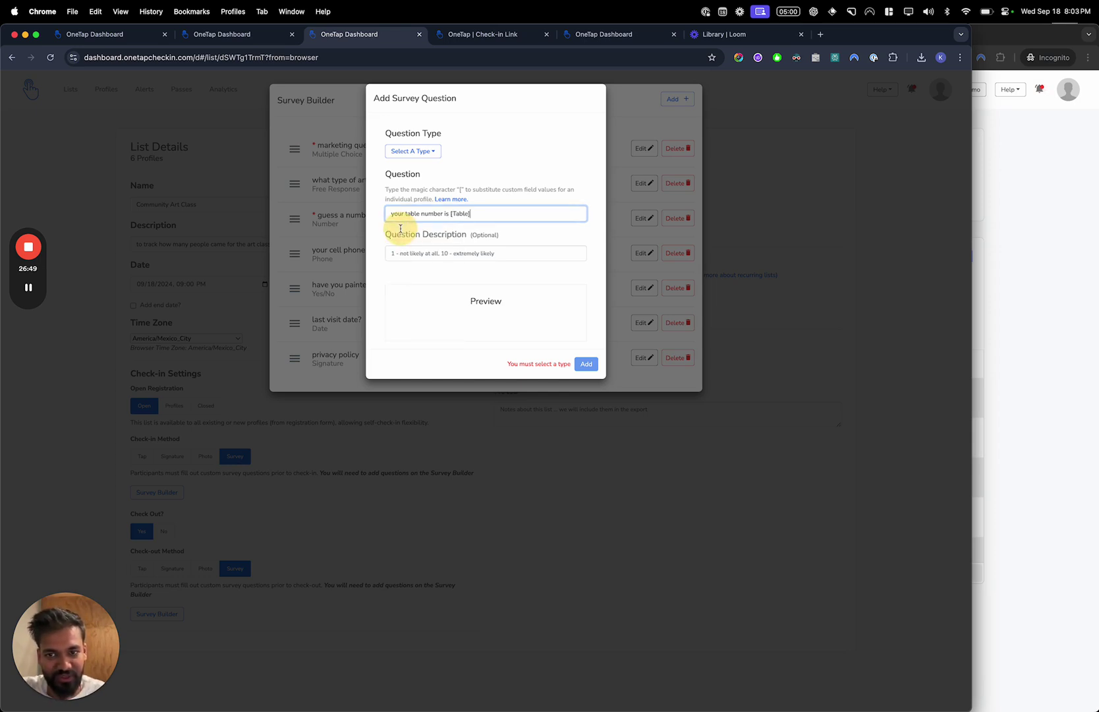
pyautogui.click(412, 150)
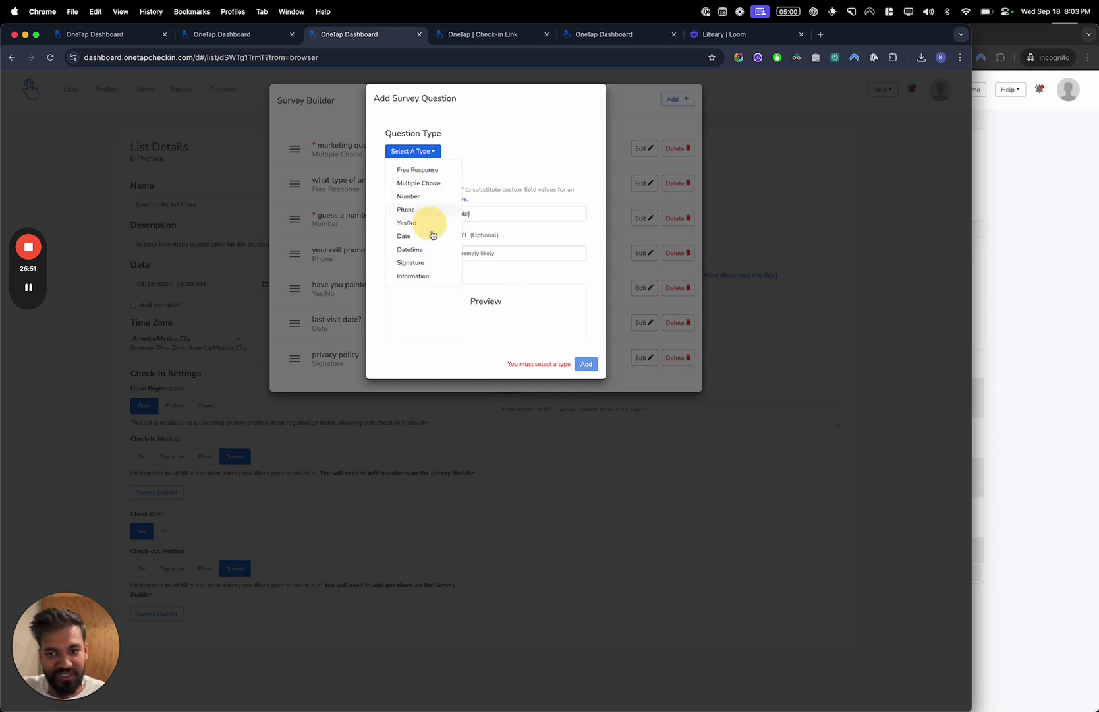
pyautogui.click(437, 278)
pyautogui.click(584, 379)
# Move the table number item to the first position in the survey and return to the lists
pyautogui.moveTo(295, 393); pyautogui.dragTo(342, 144)
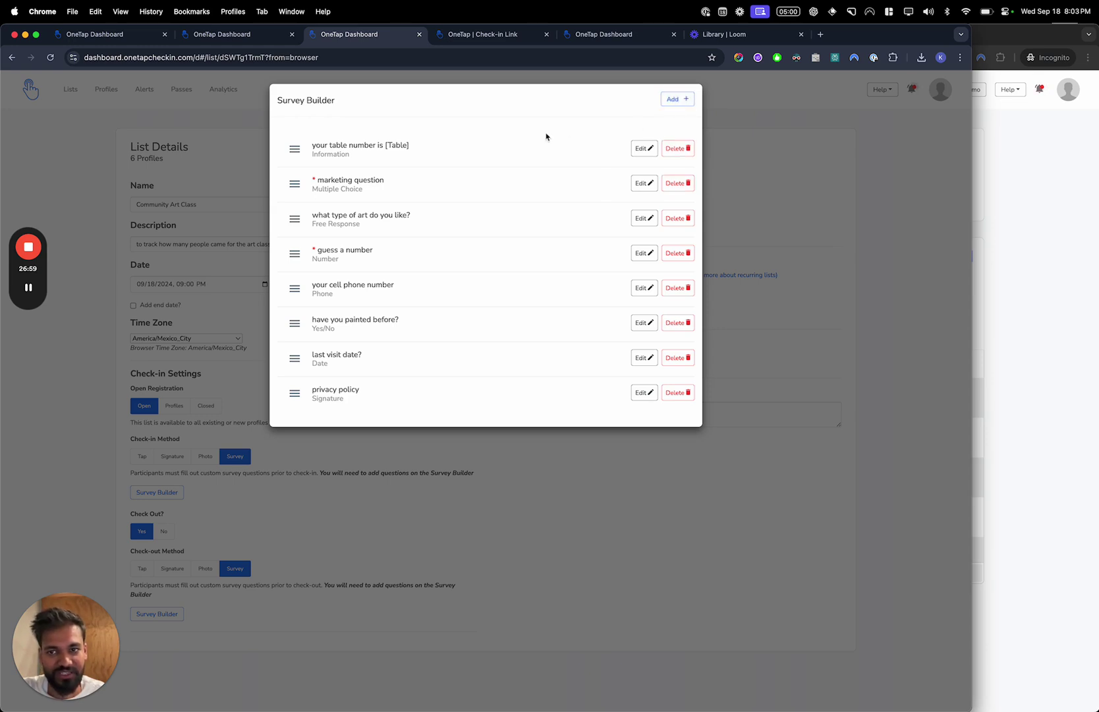
pyautogui.click(166, 214)
pyautogui.click(72, 91)
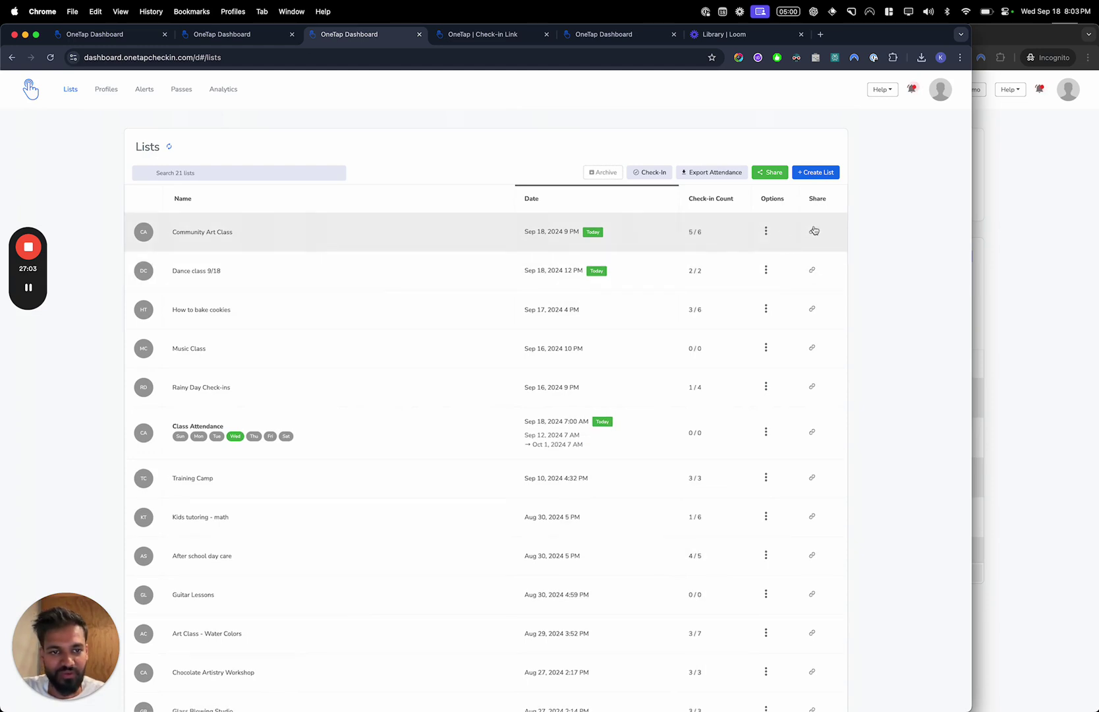
# Open the public check-in link of the Community Art Class in a new tab and close the old check-in tab
pyautogui.click(812, 230)
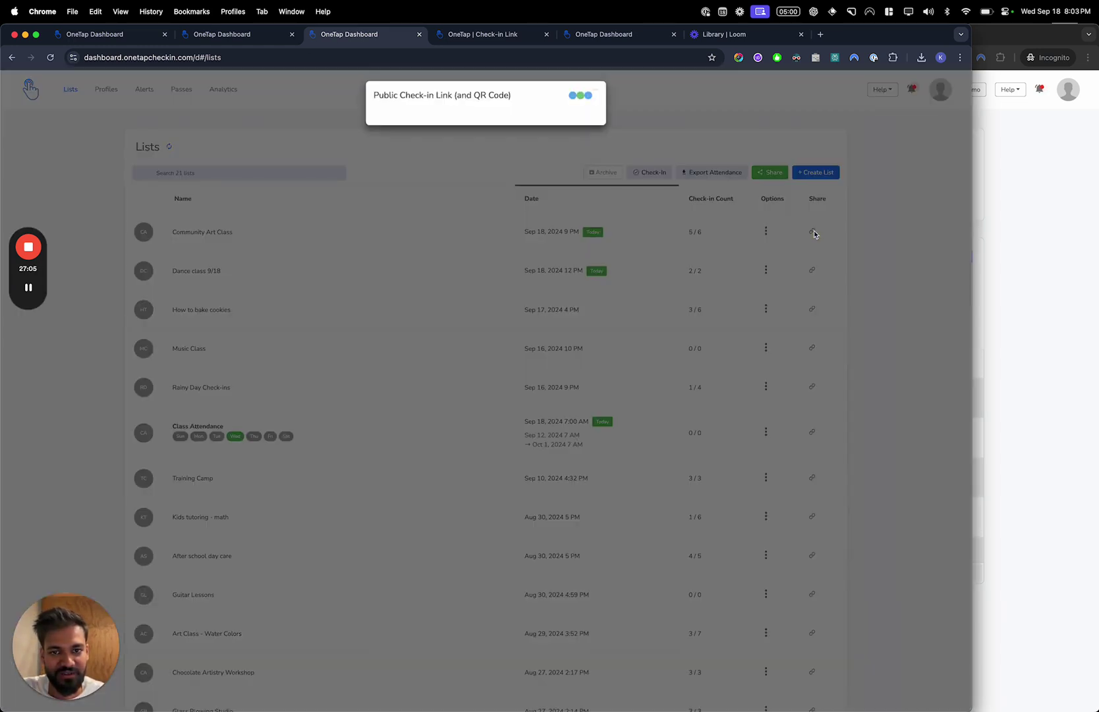
pyautogui.click(476, 248)
pyautogui.click(595, 31)
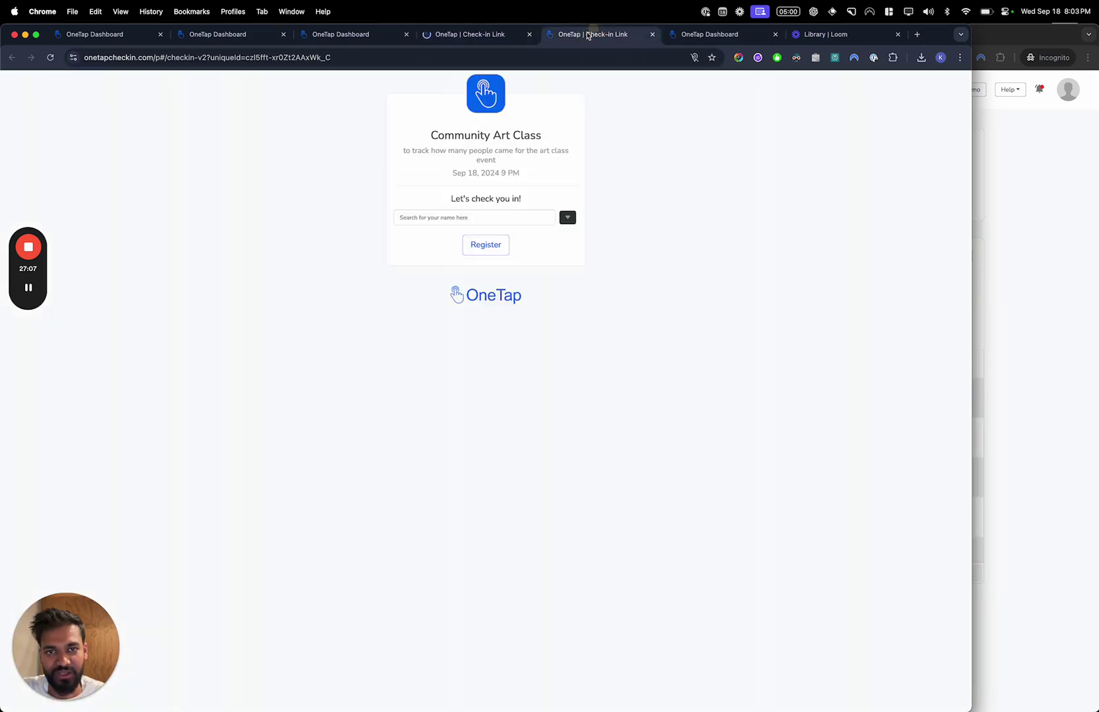
pyautogui.press('super+w')
# Return to the dashboard, dismiss the link dialog and open the profile of the visitor assigned to table 3
pyautogui.click(348, 31)
pyautogui.click(292, 196)
pyautogui.click(101, 92)
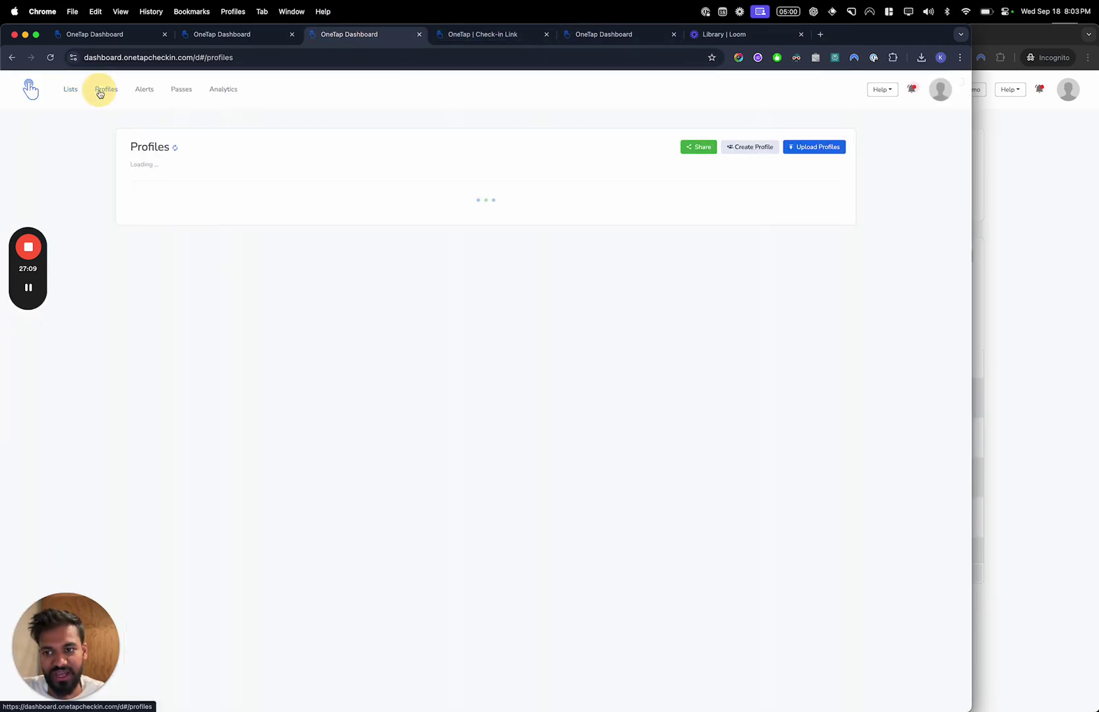
pyautogui.click(230, 397)
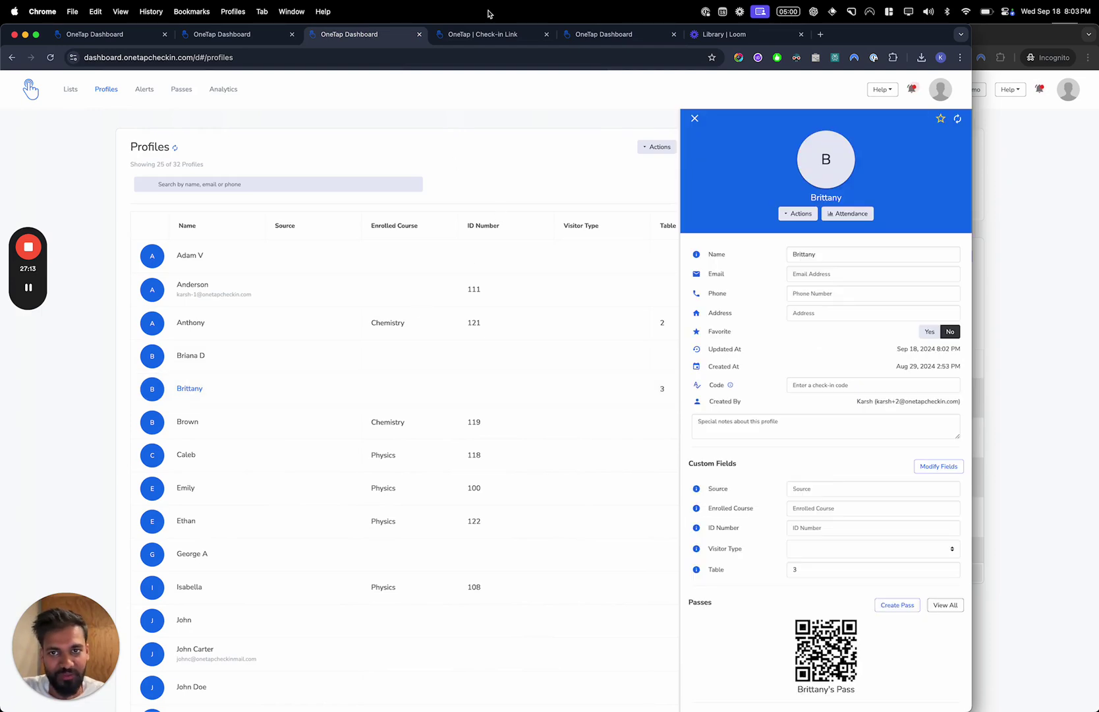
# On the Community Art Class check-in page, find the visitor assigned to table 3 and start their registration and check-in
pyautogui.click(487, 34)
pyautogui.click(415, 219)
pyautogui.write('Br')
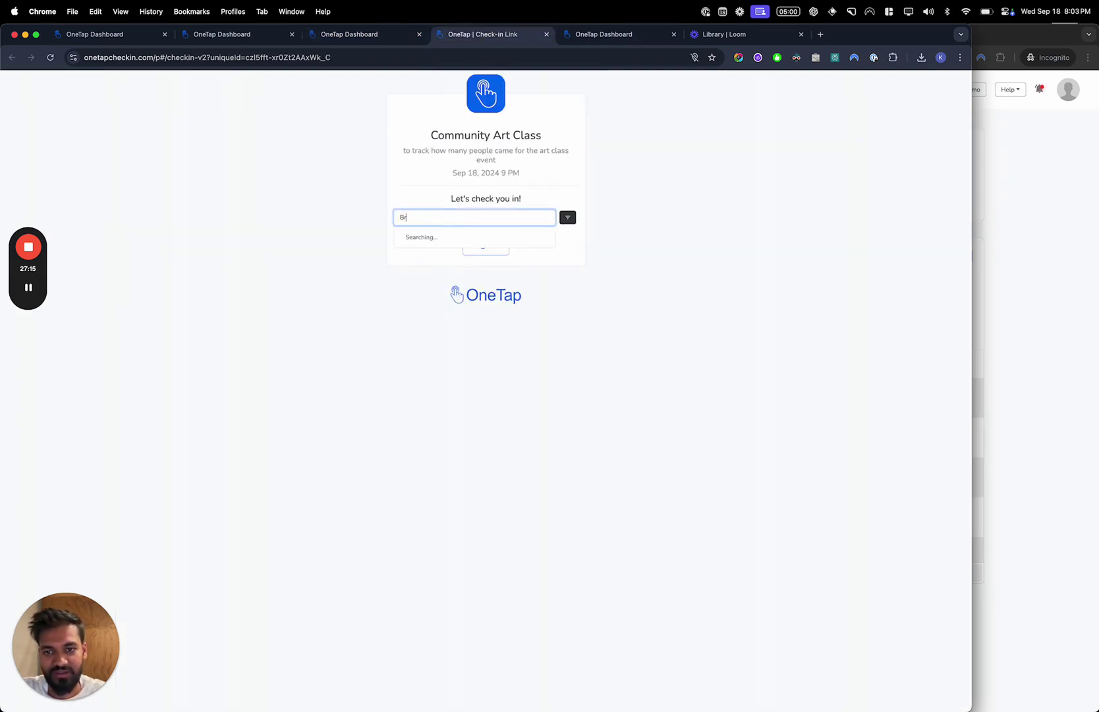
pyautogui.click(439, 248)
pyautogui.click(455, 247)
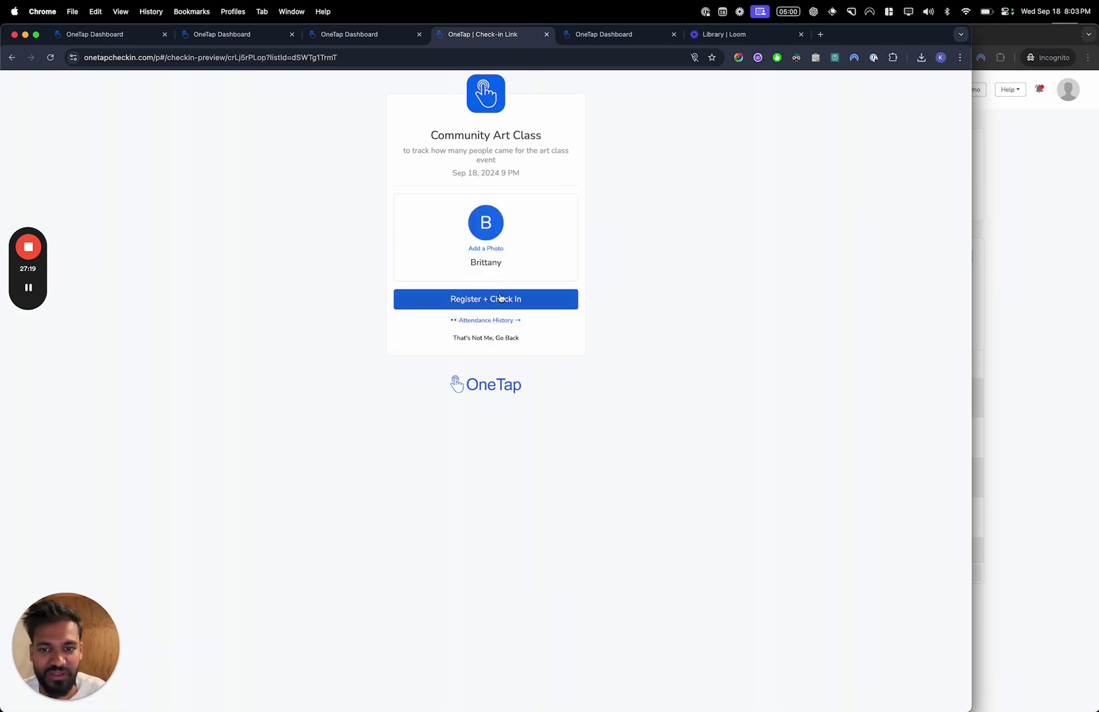
pyautogui.click(501, 297)
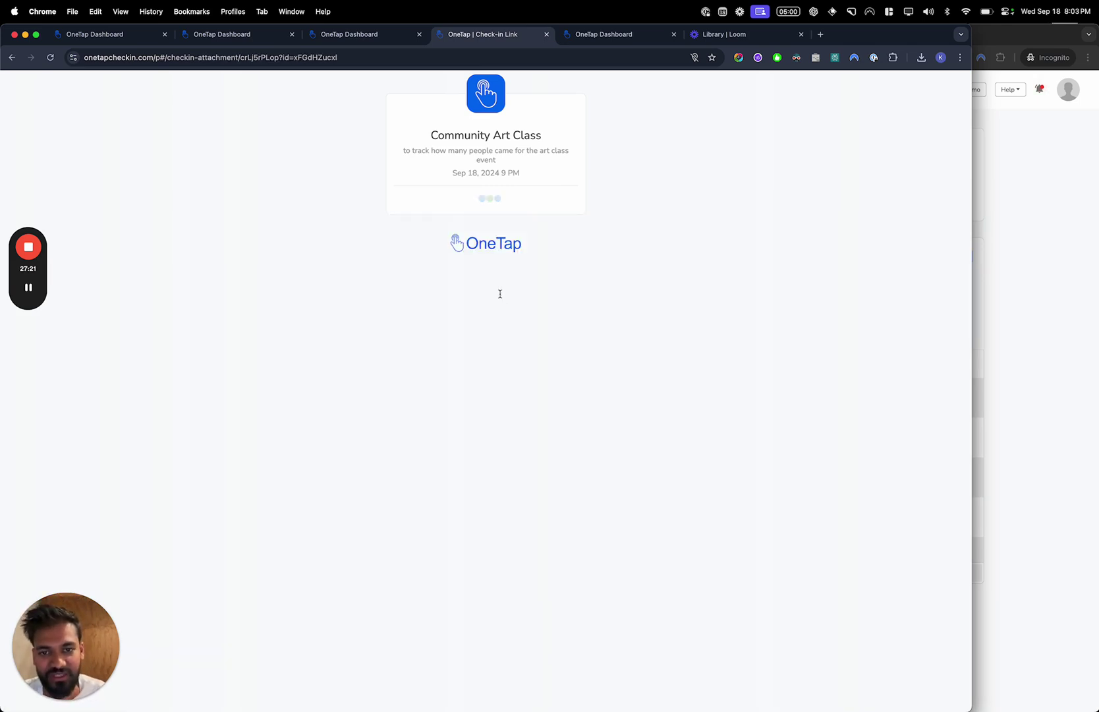
# Examine the personalized table number message in the check-in survey, then leave the survey and return to the dashboard profiles
pyautogui.tripleClick(515, 244)
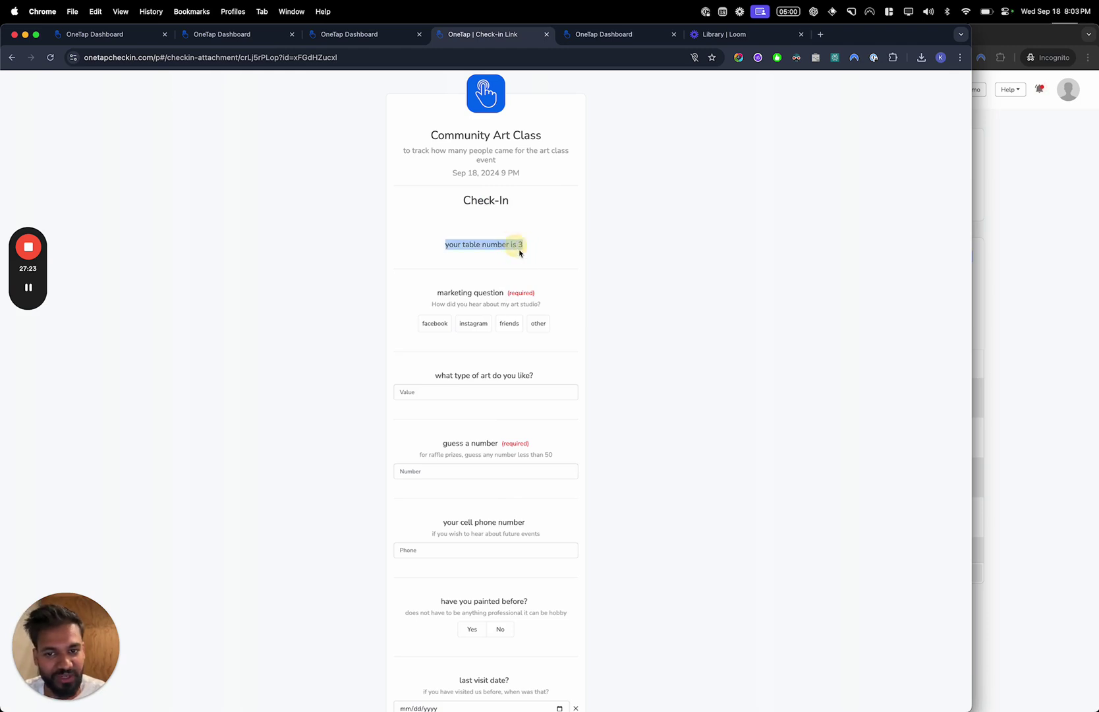
pyautogui.scroll(-5, 547, 272)
pyautogui.scroll(5, 547, 273)
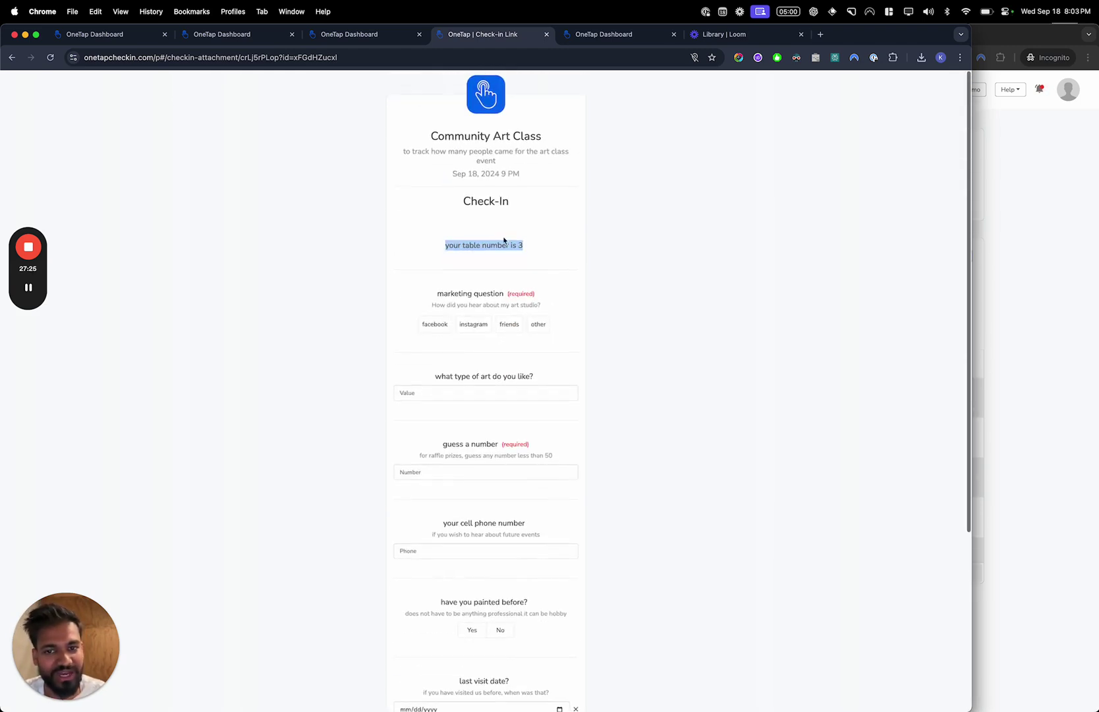
pyautogui.click(498, 243)
pyautogui.tripleClick(498, 242)
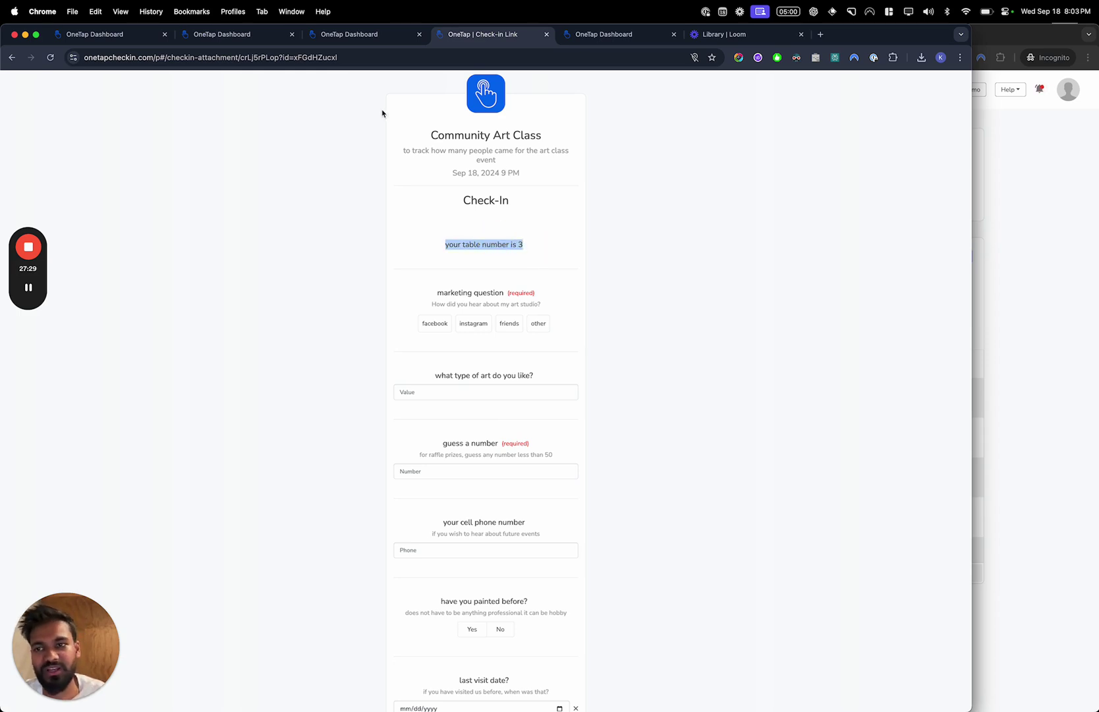
pyautogui.click(9, 58)
pyautogui.click(350, 35)
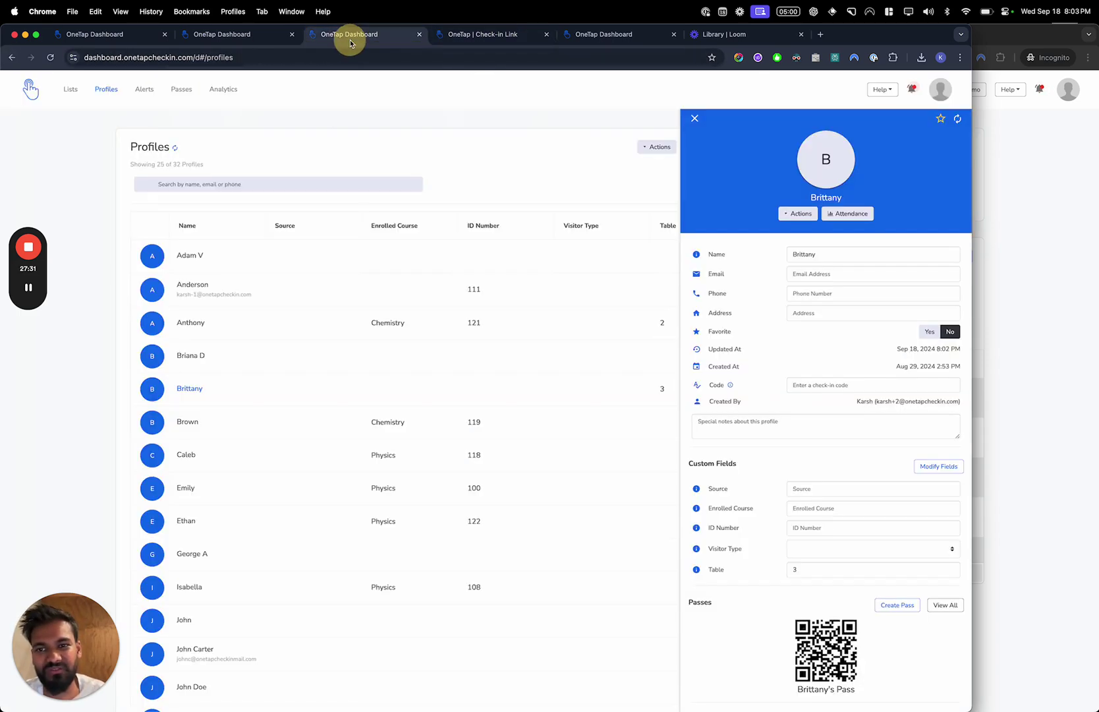